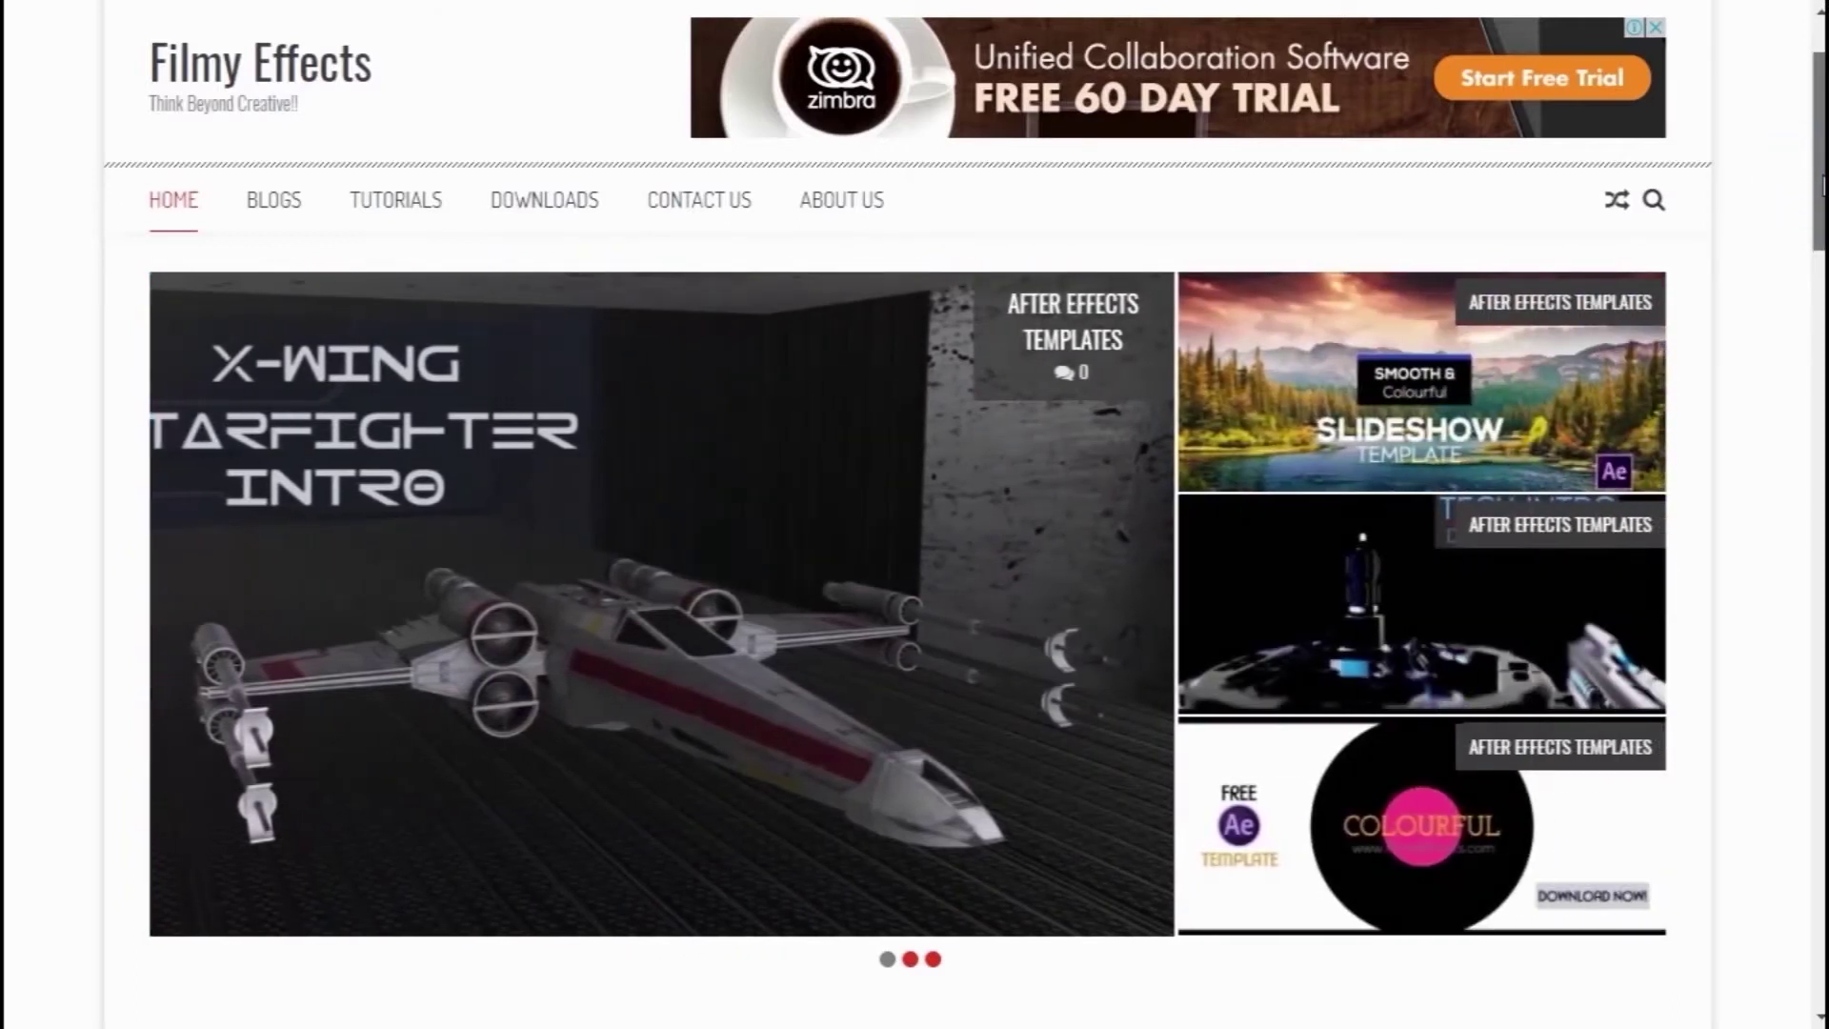
scroll(910, 514, "down", 4)
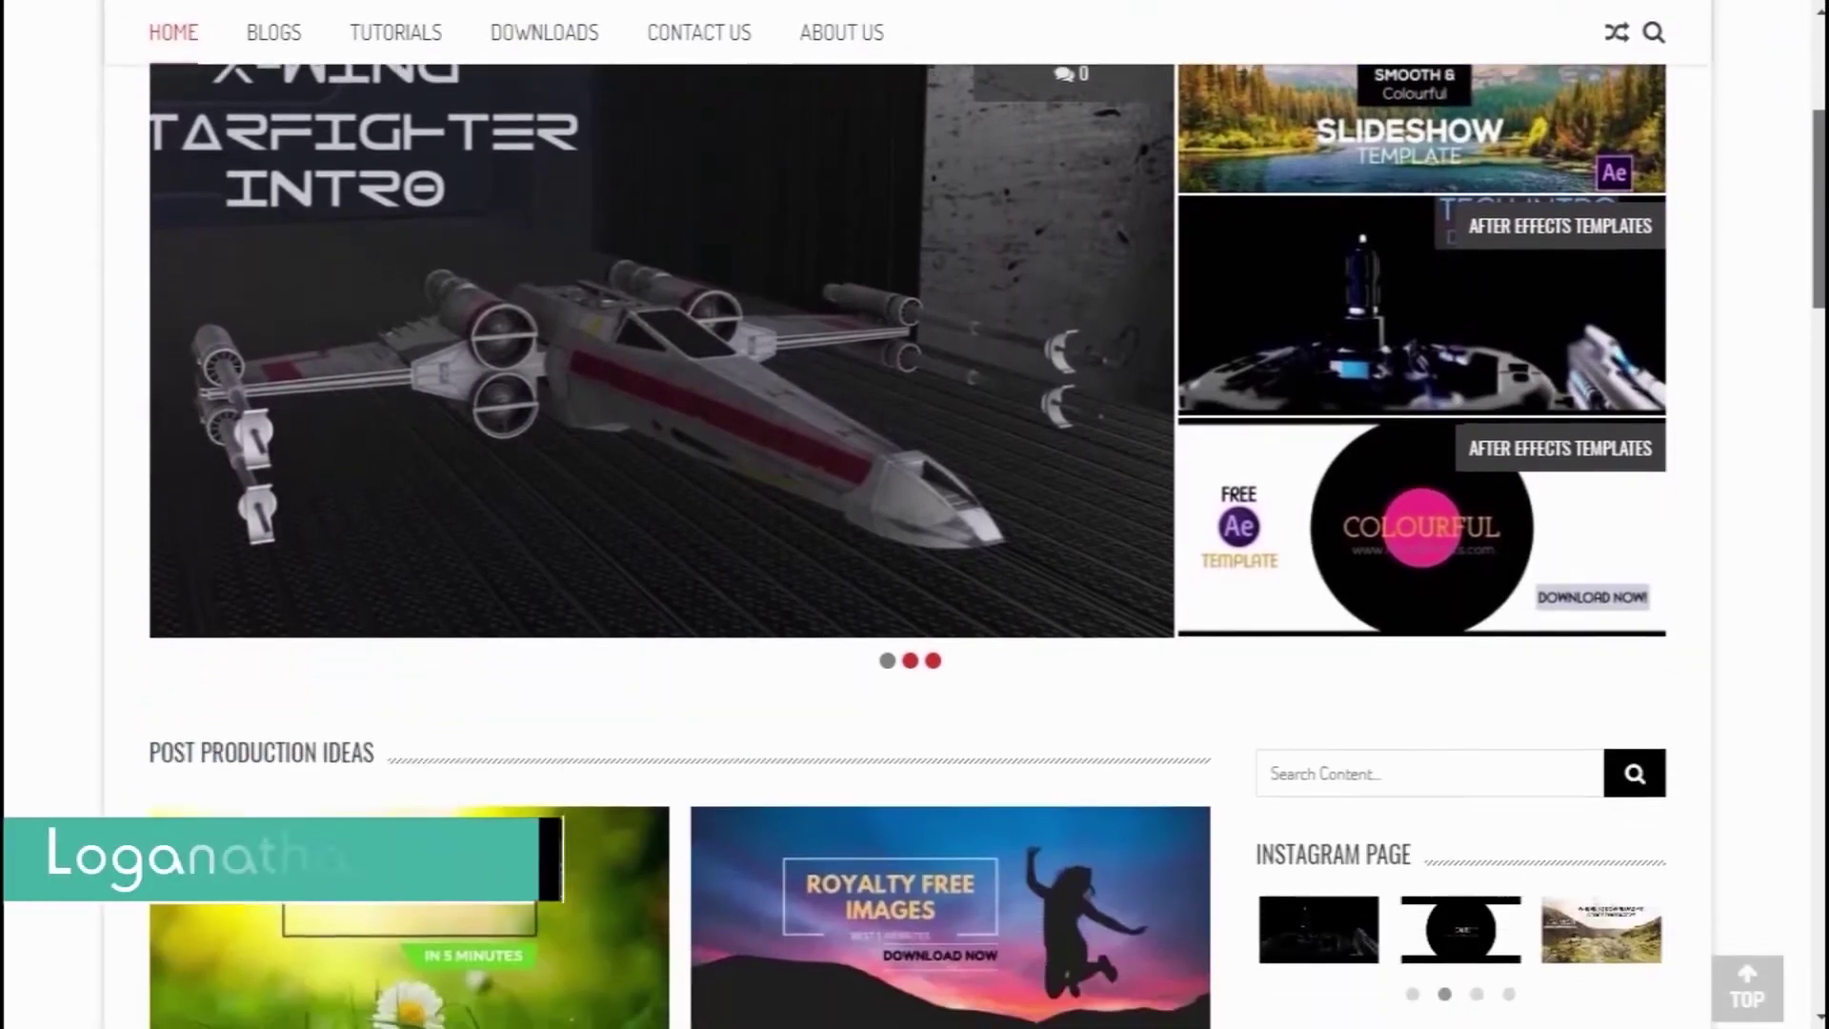
scroll(909, 514, "down", 3)
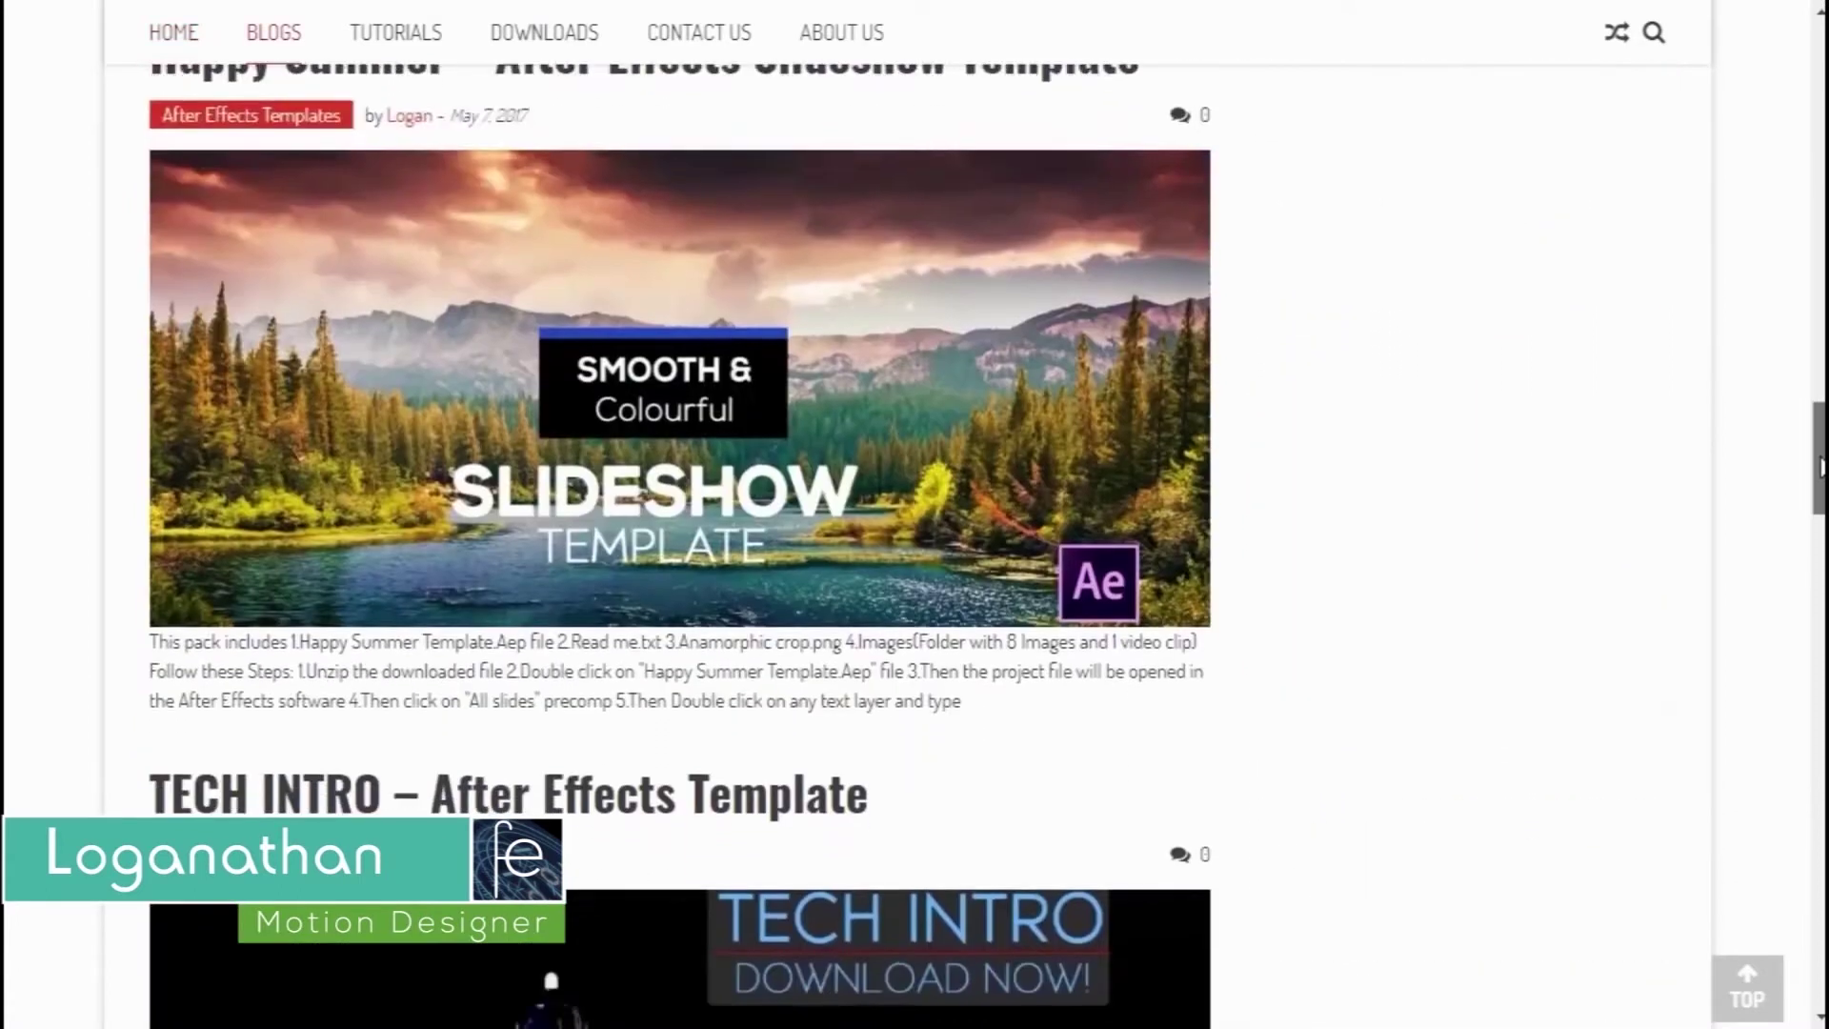
scroll(909, 514, "down", 8)
scroll(680, 514, "down", 3)
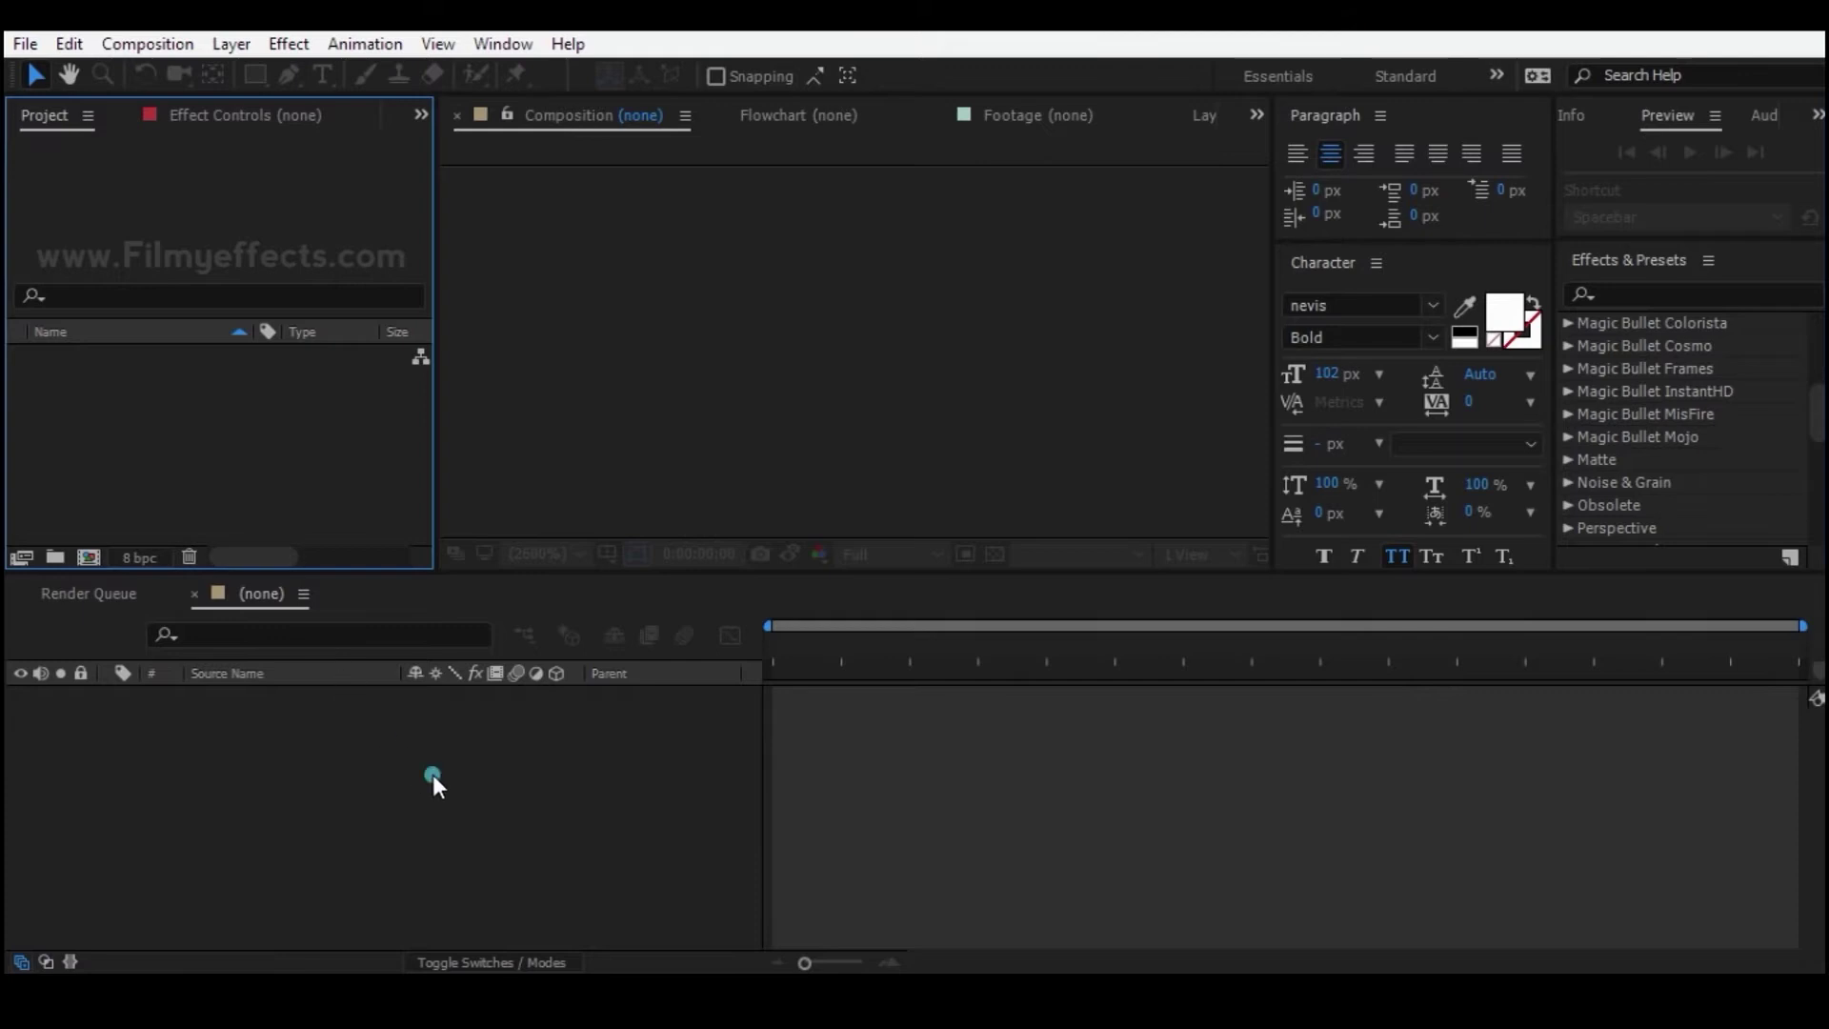
left_click(433, 776)
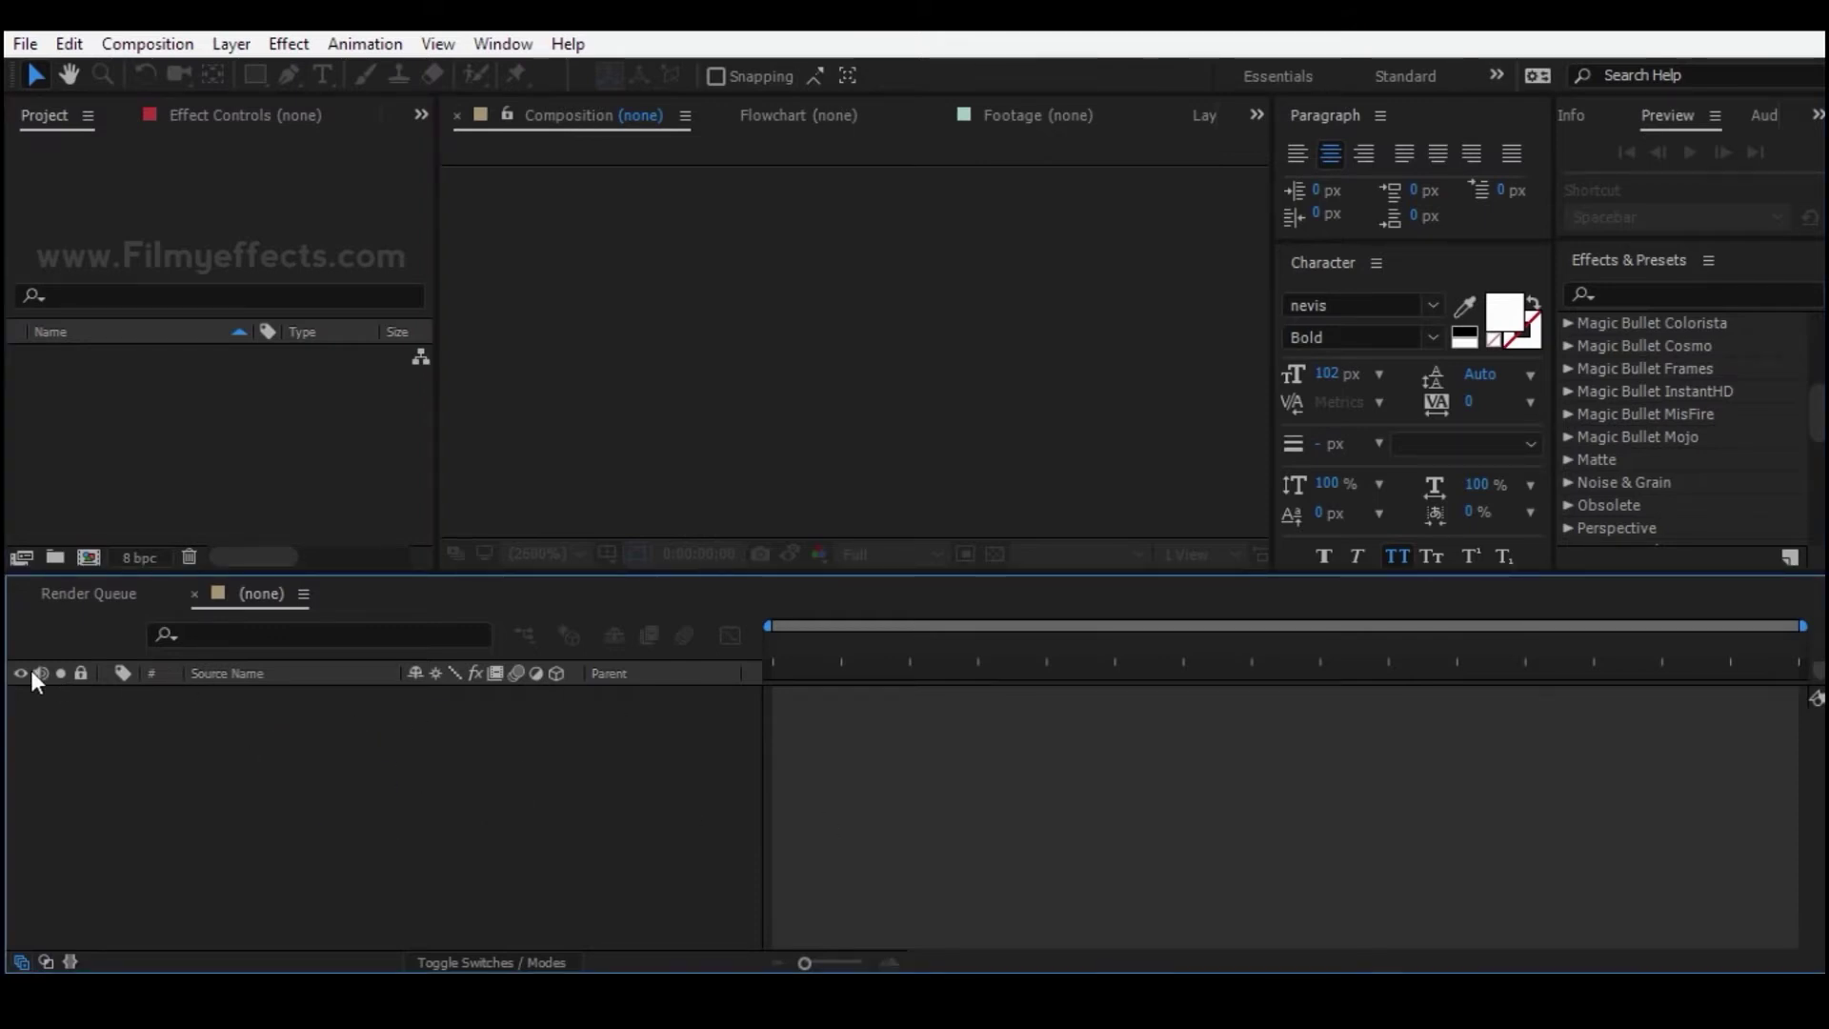
left_click(498, 782)
left_click(1425, 243)
left_click(669, 217)
left_click(215, 197)
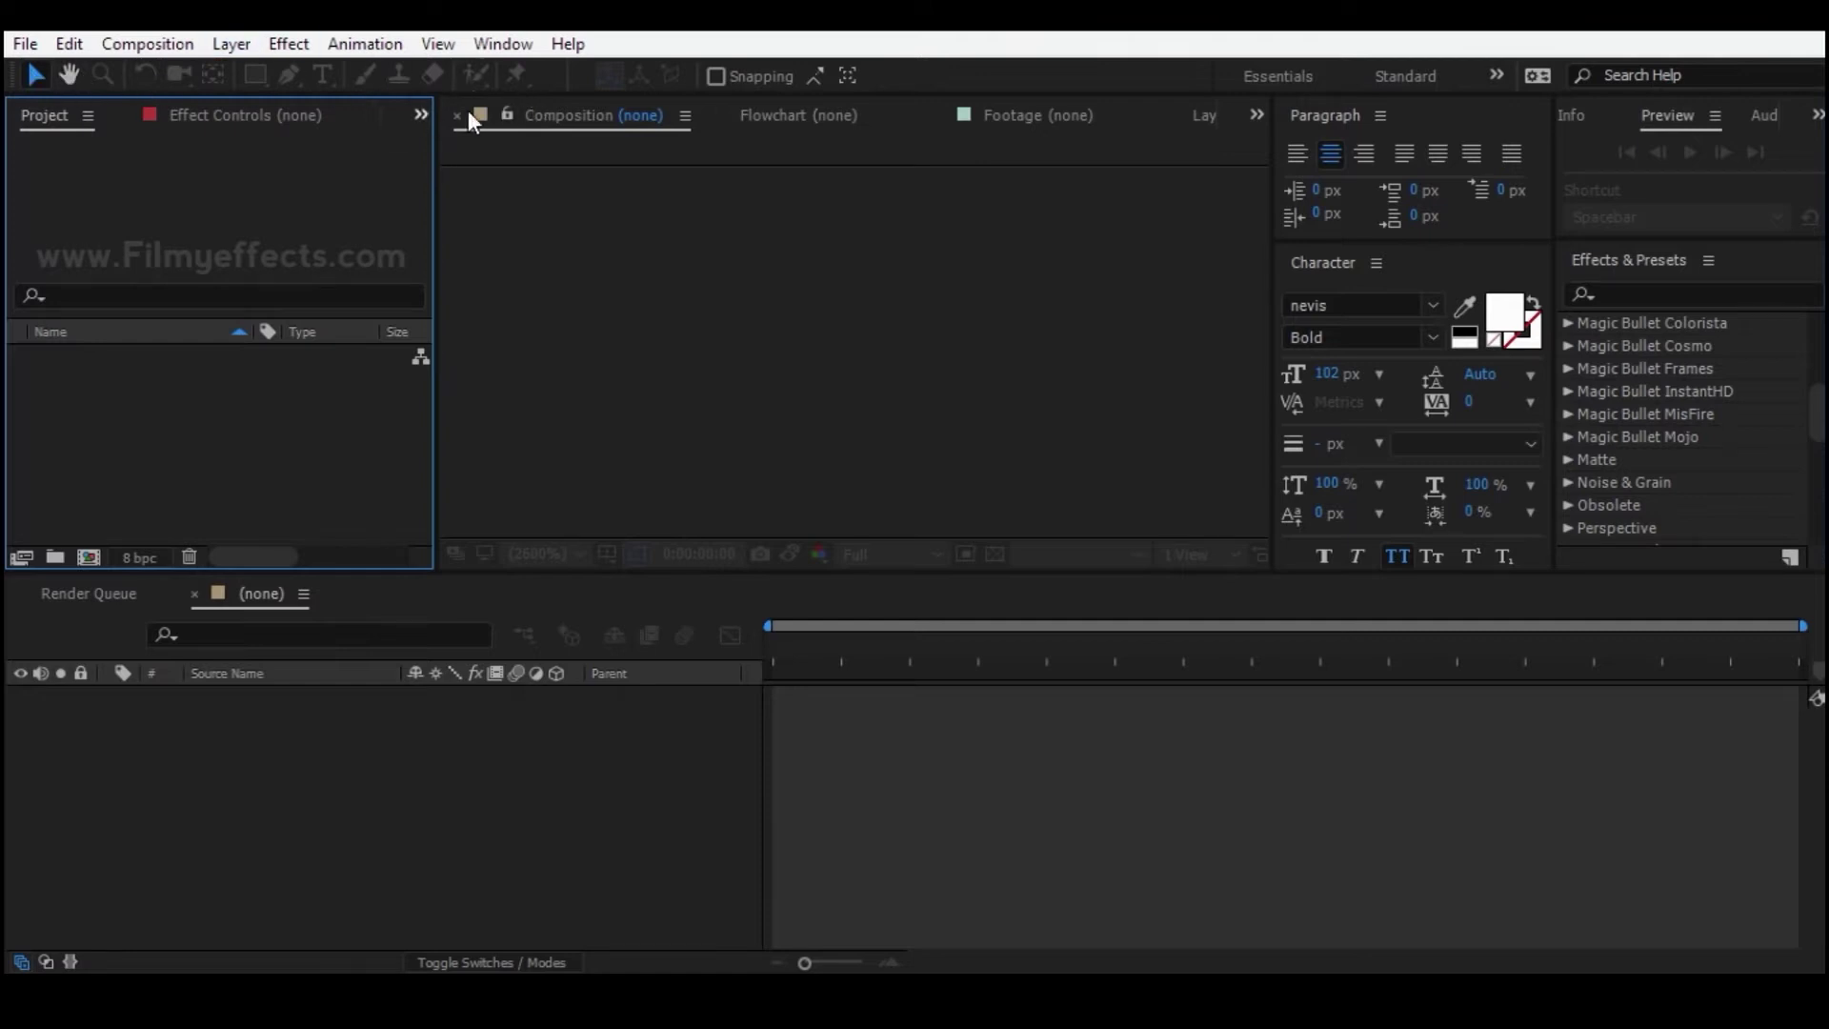
left_click(202, 360)
left_click(521, 769)
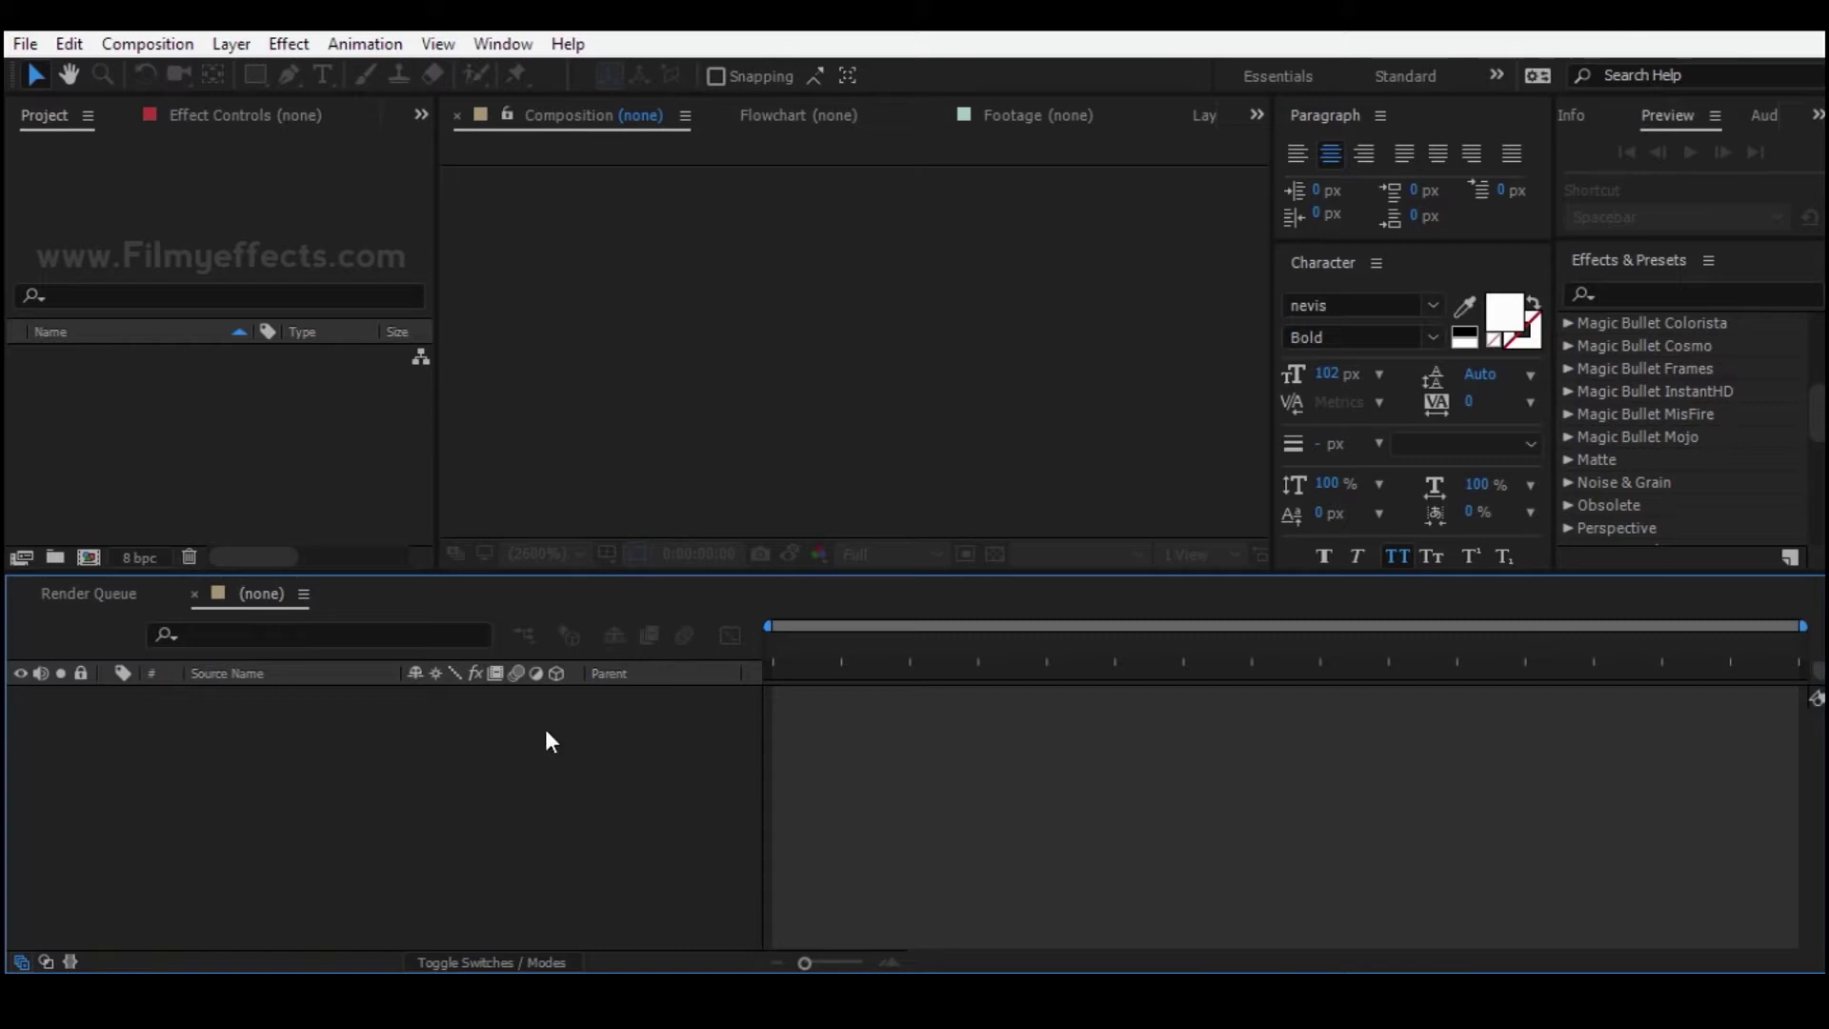
left_click(312, 409)
left_click(553, 727)
- Create a 15-second composition with the HDTV 1080 24 preset
right_click(145, 415)
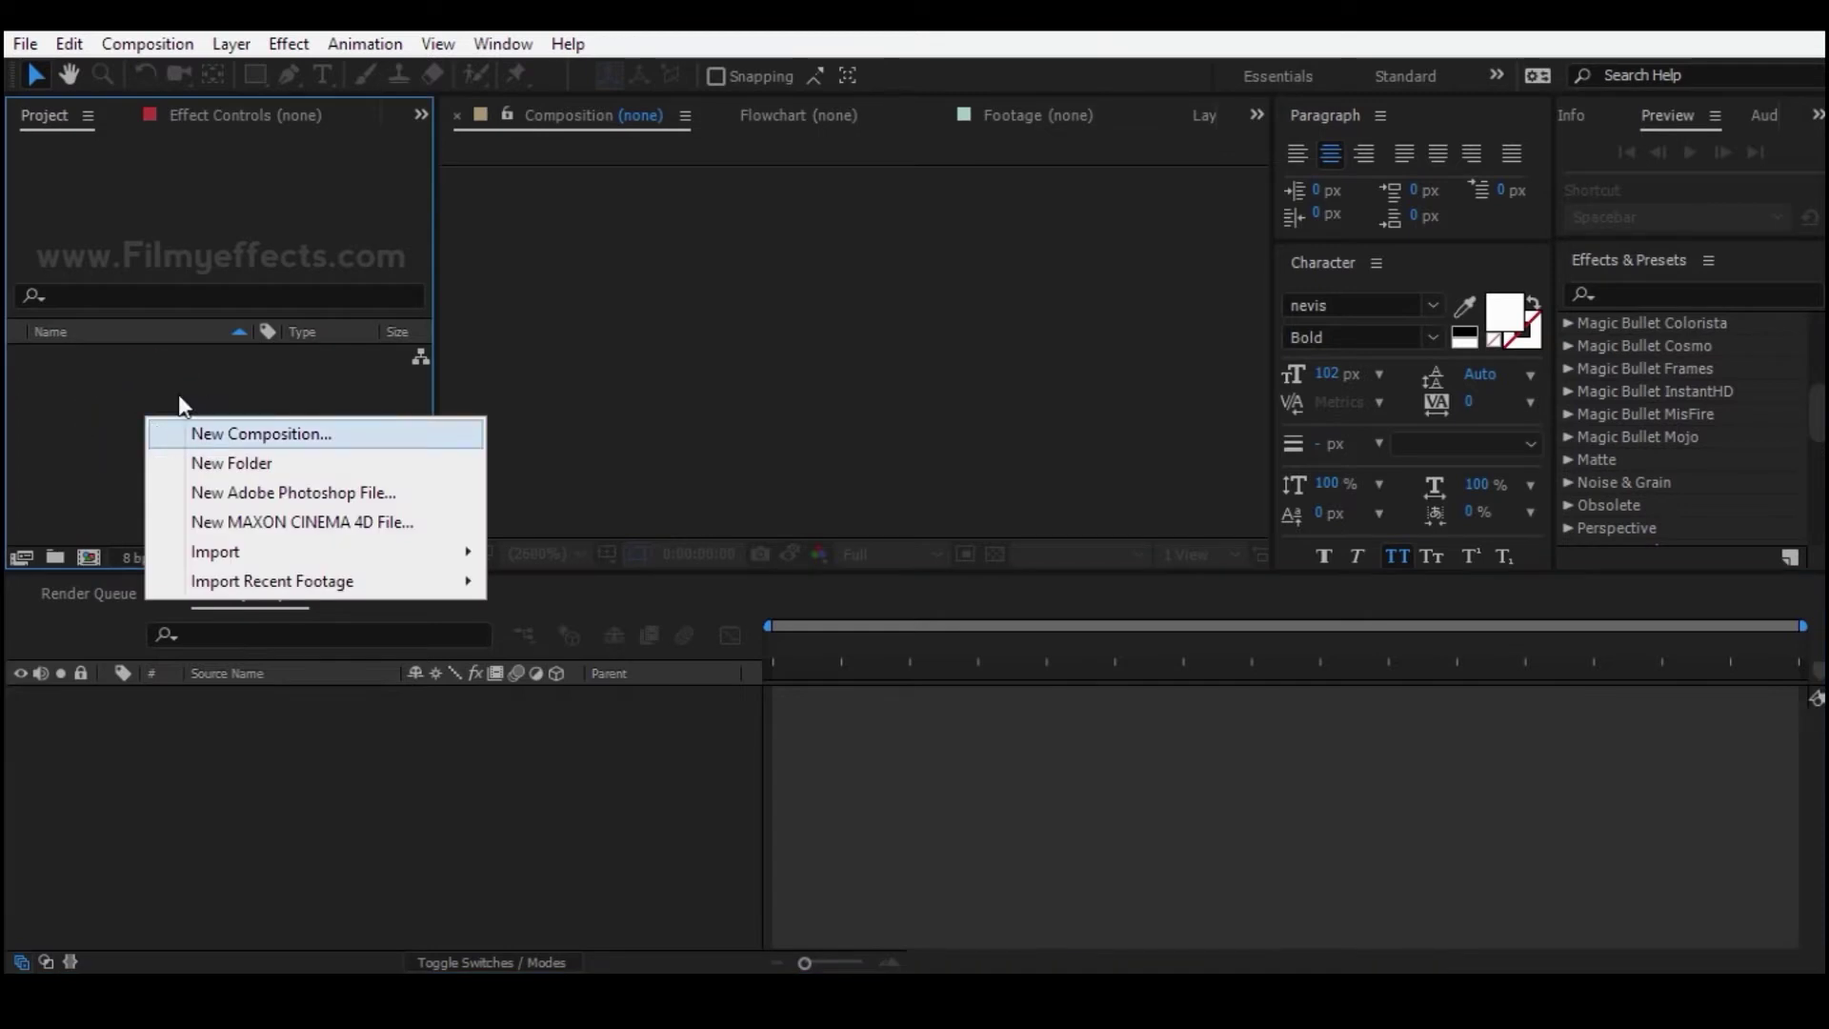
left_click(167, 429)
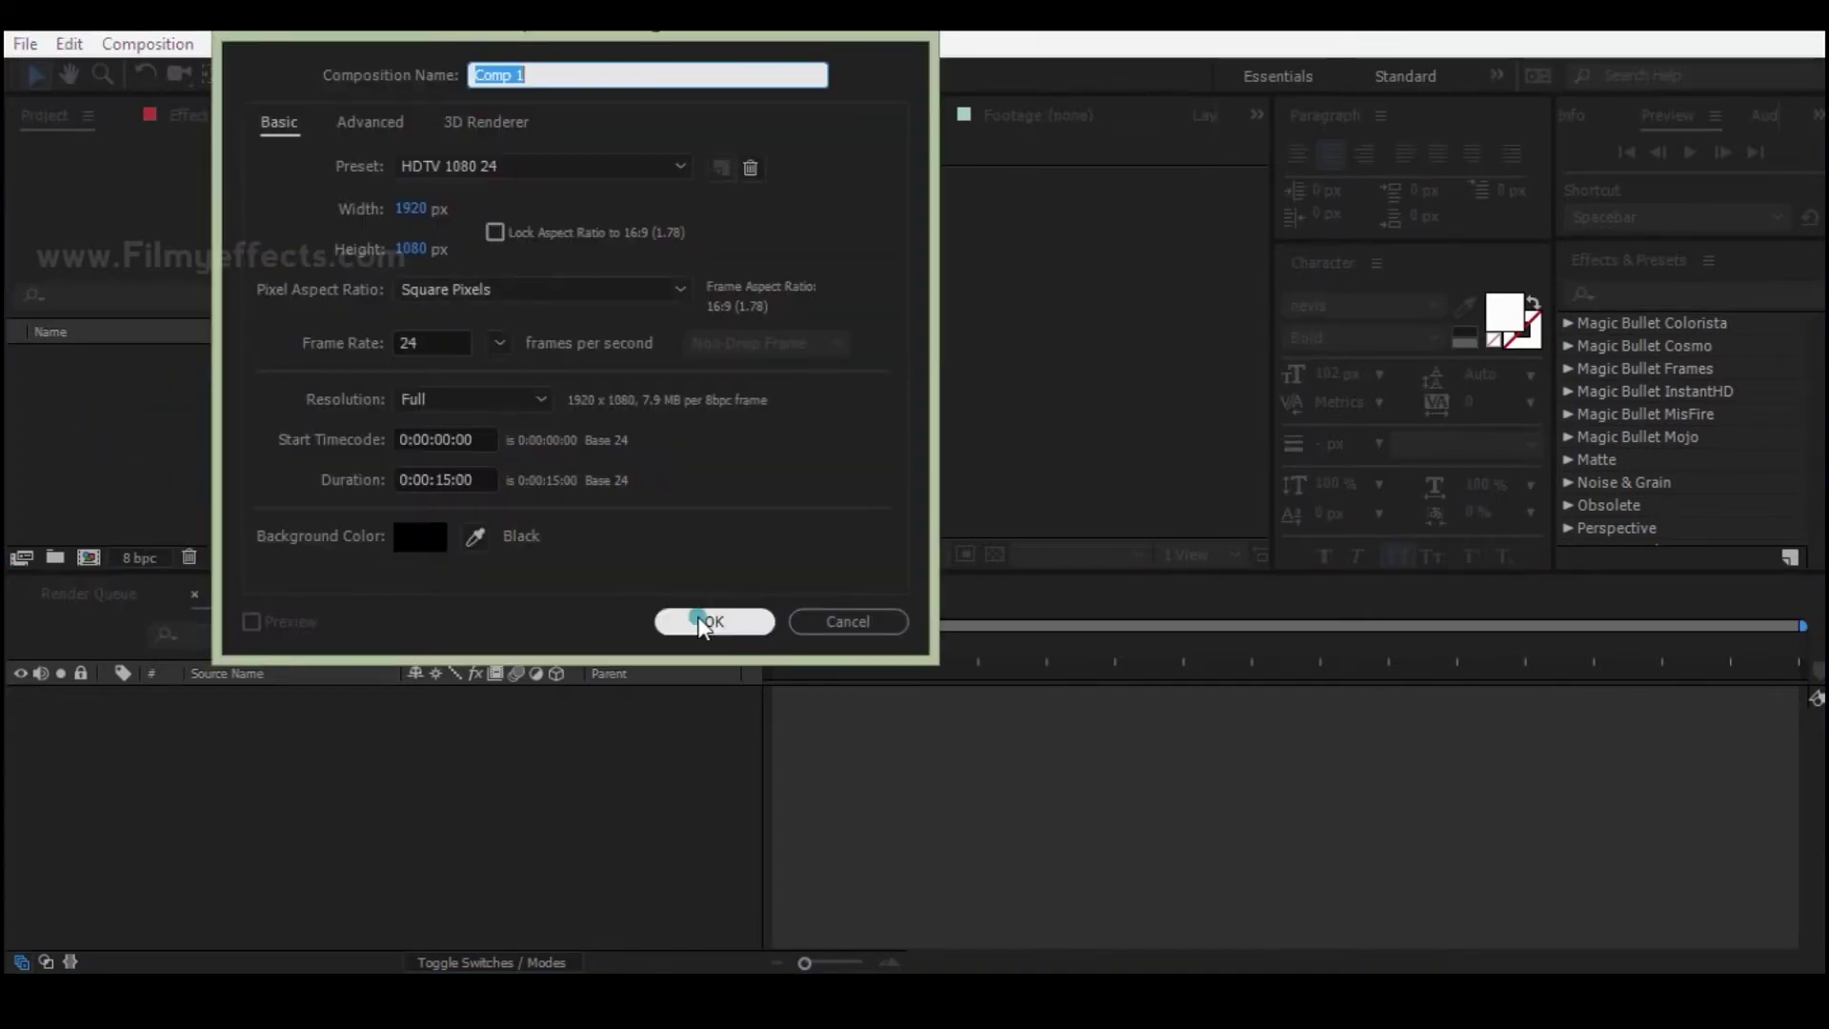
left_click(713, 621)
mouse_move(786, 640)
left_mouse_down()
mouse_move(1026, 668)
mouse_move(760, 649)
left_mouse_up()
- Delete the Comp 1 composition from the project
left_click(204, 485)
left_click(118, 364)
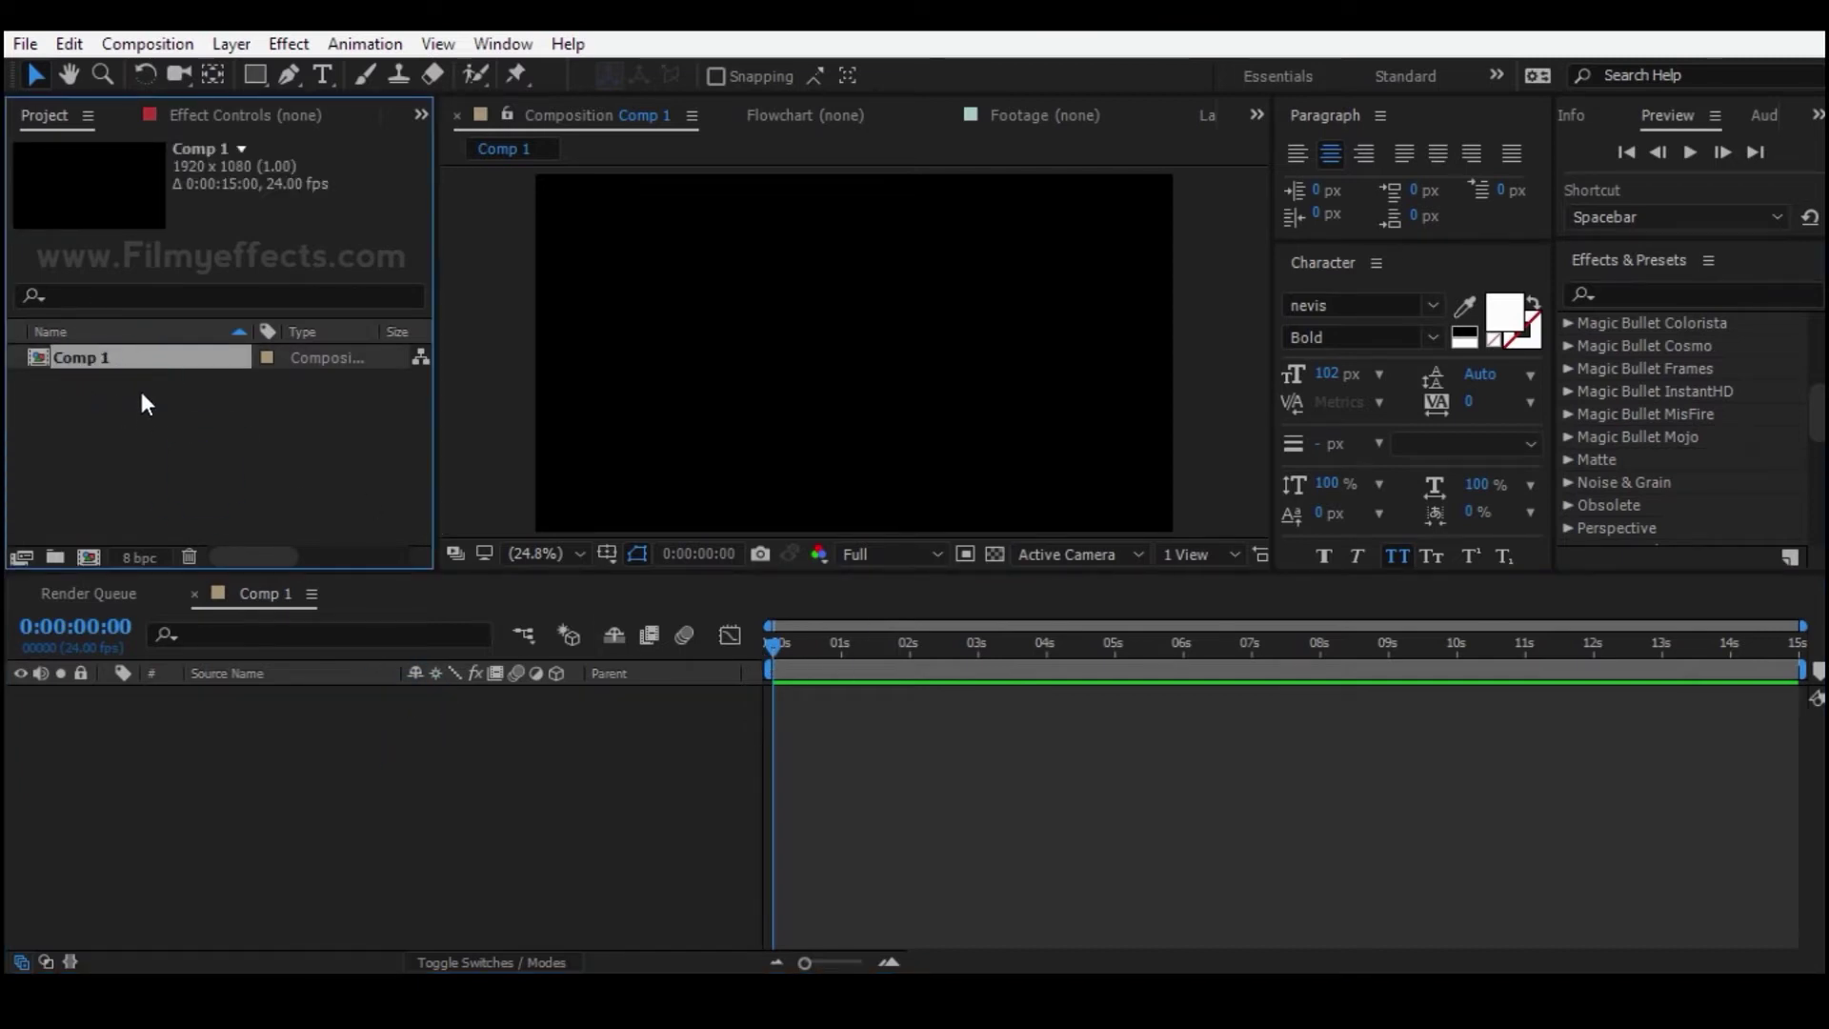
key("Delete")
- Create the composition Comp 1 at 1920 × 1080 px, 24 frames per second and a duration of 0:00:15:00
right_click(198, 394)
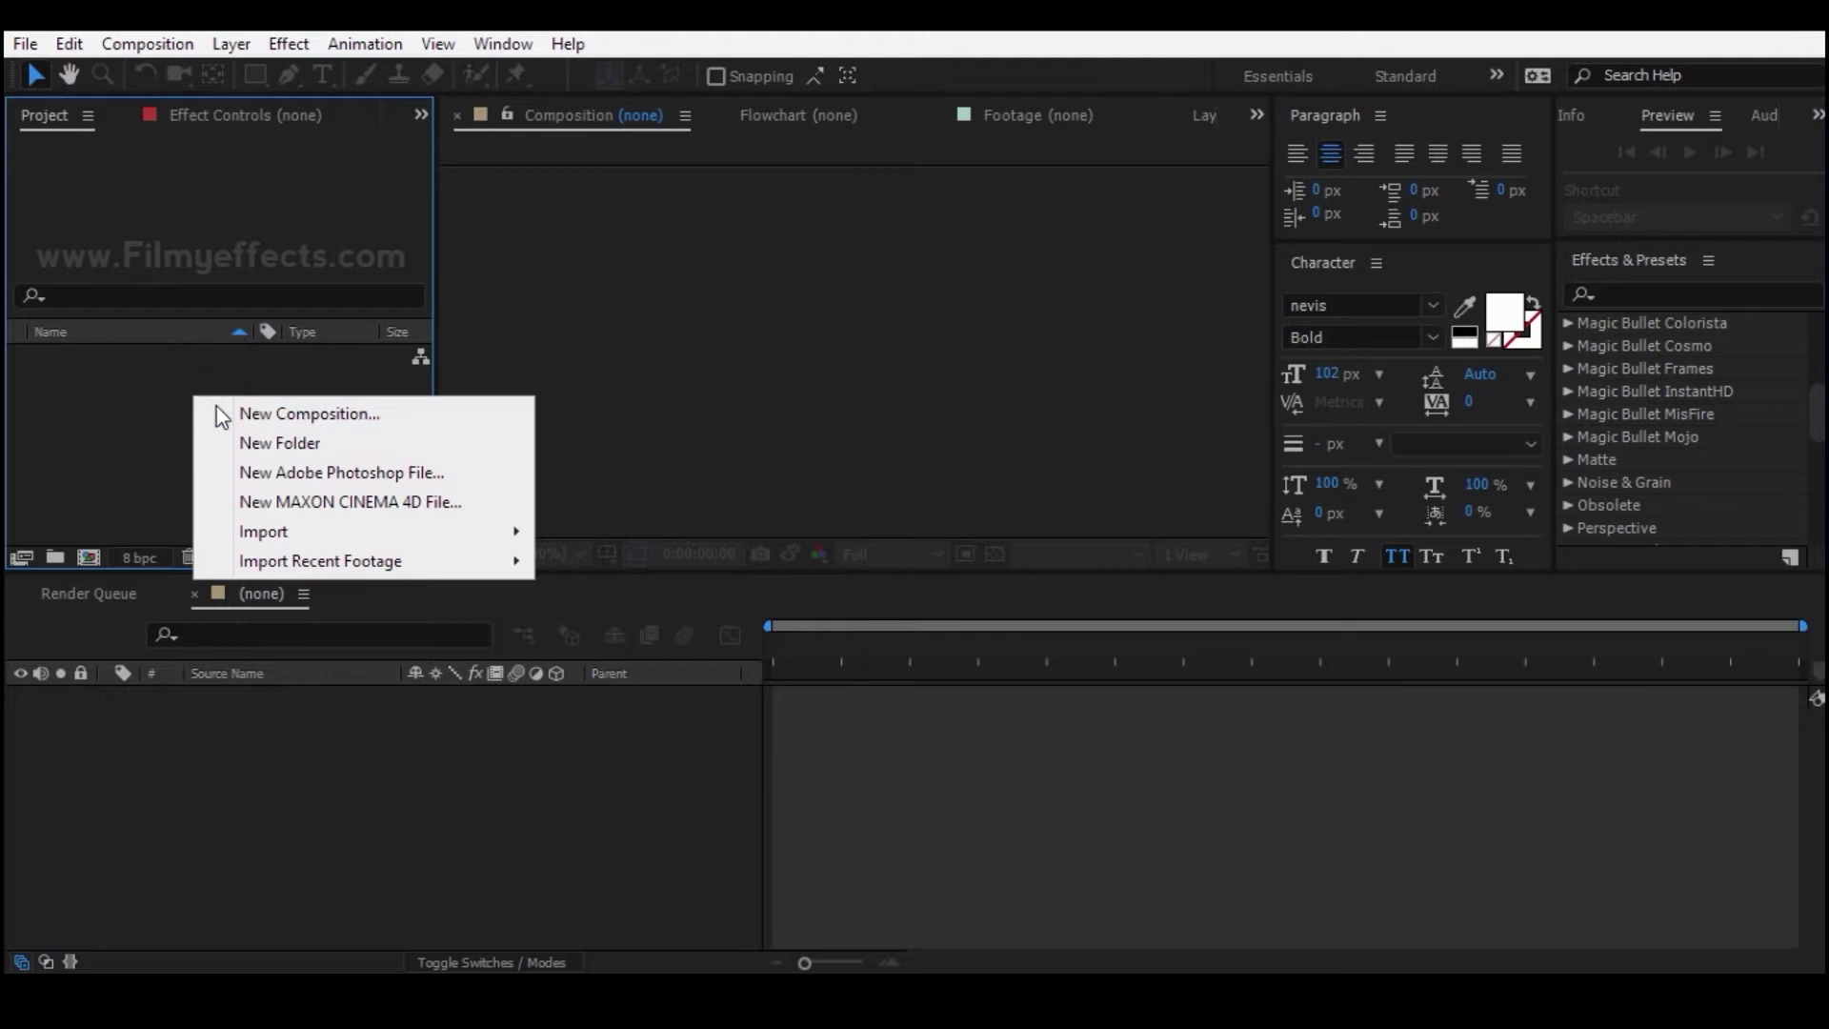
left_click(249, 414)
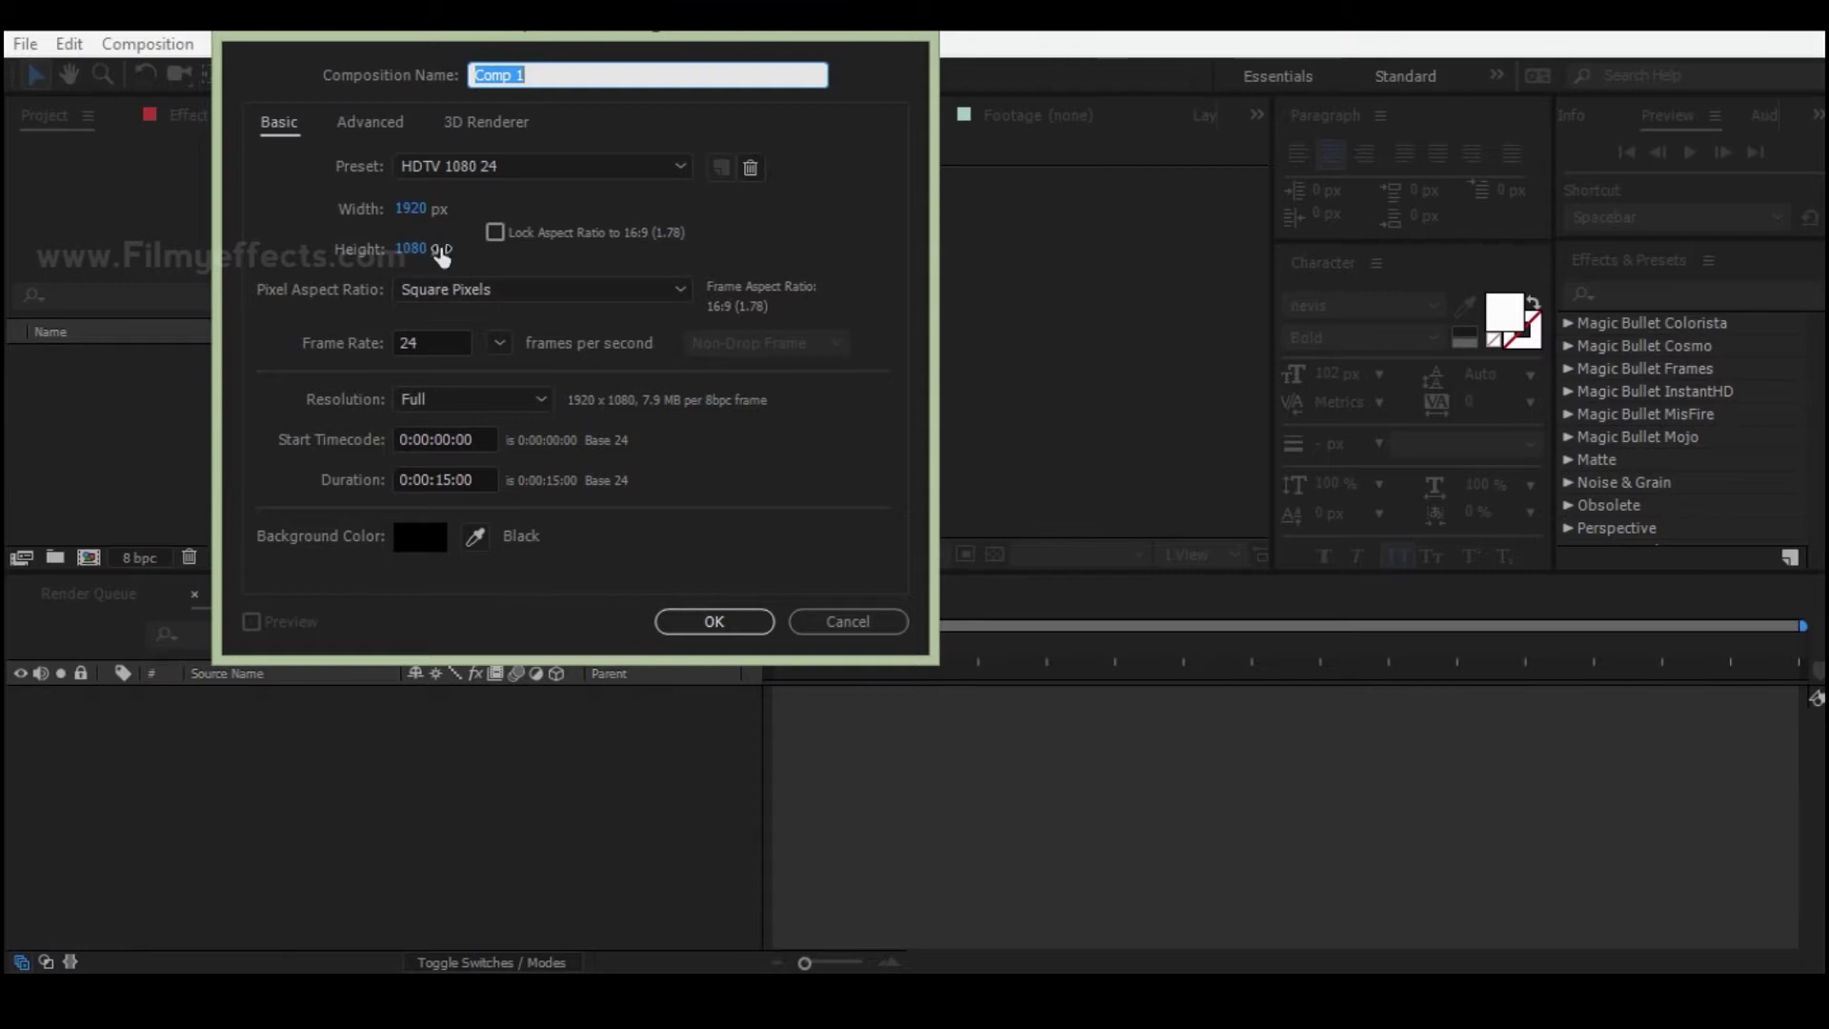
left_click(430, 342)
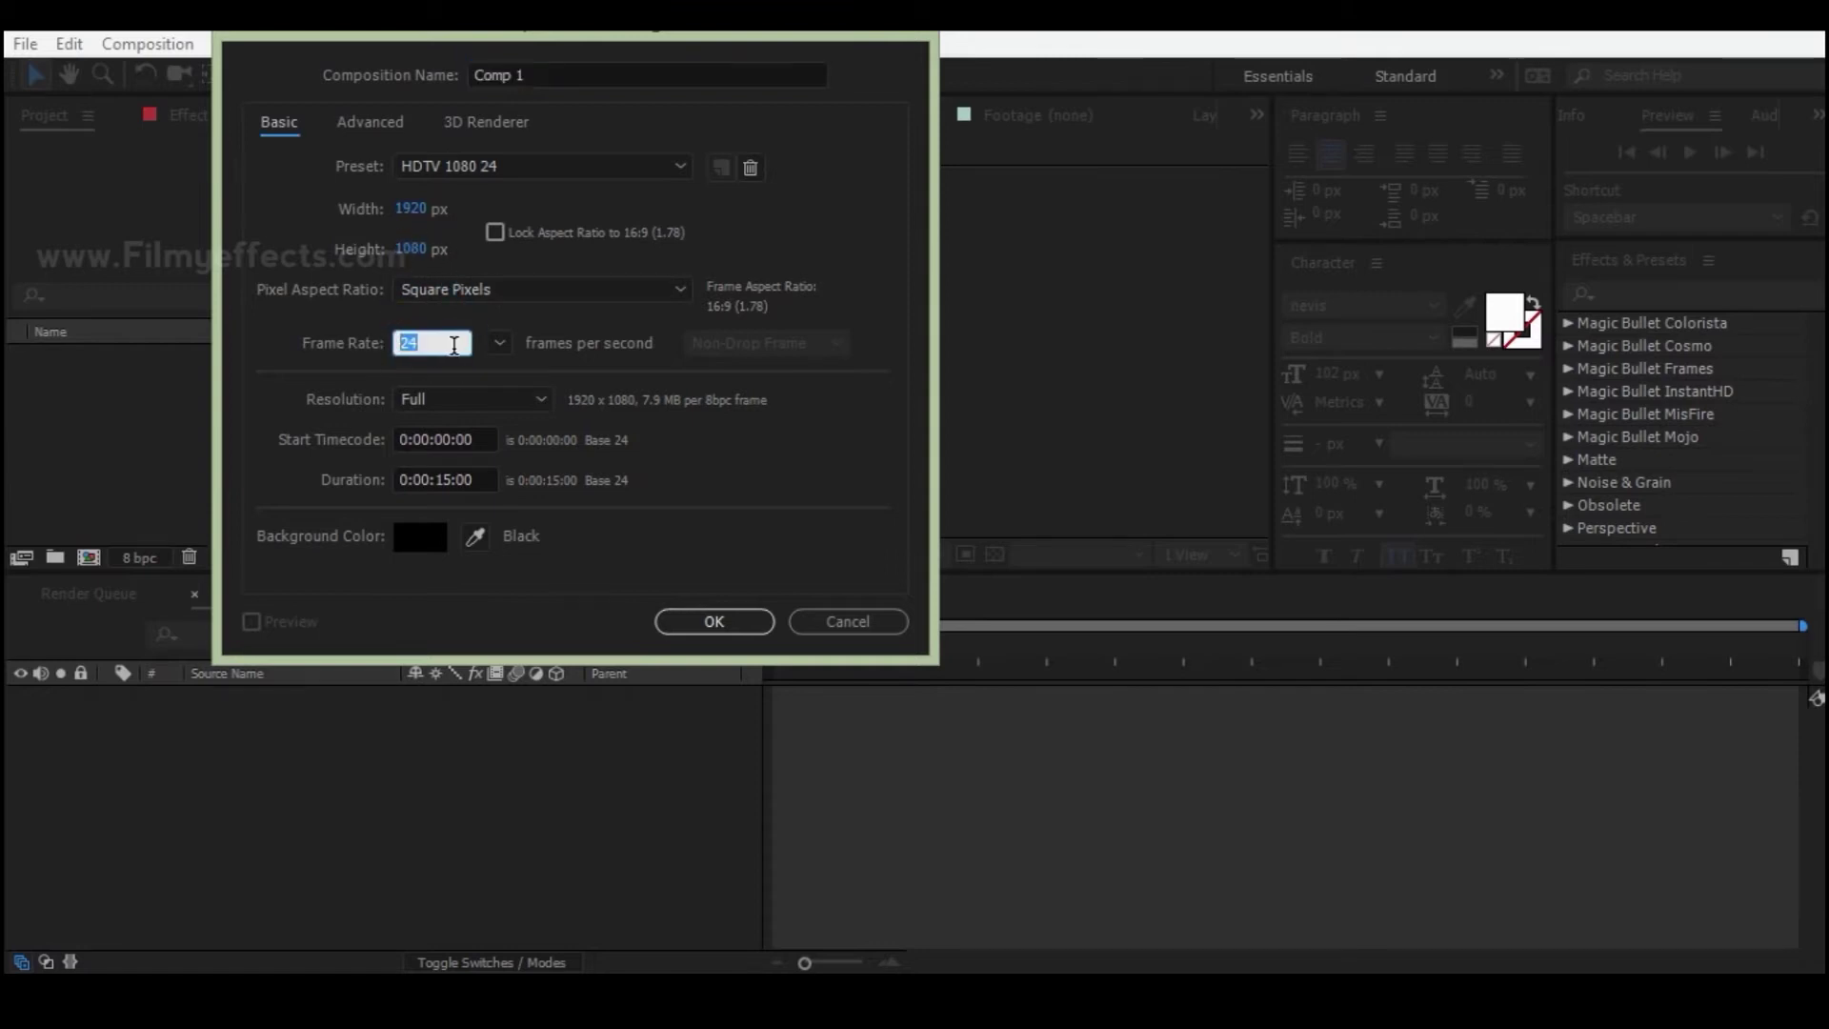
left_click(491, 328)
left_click(441, 479)
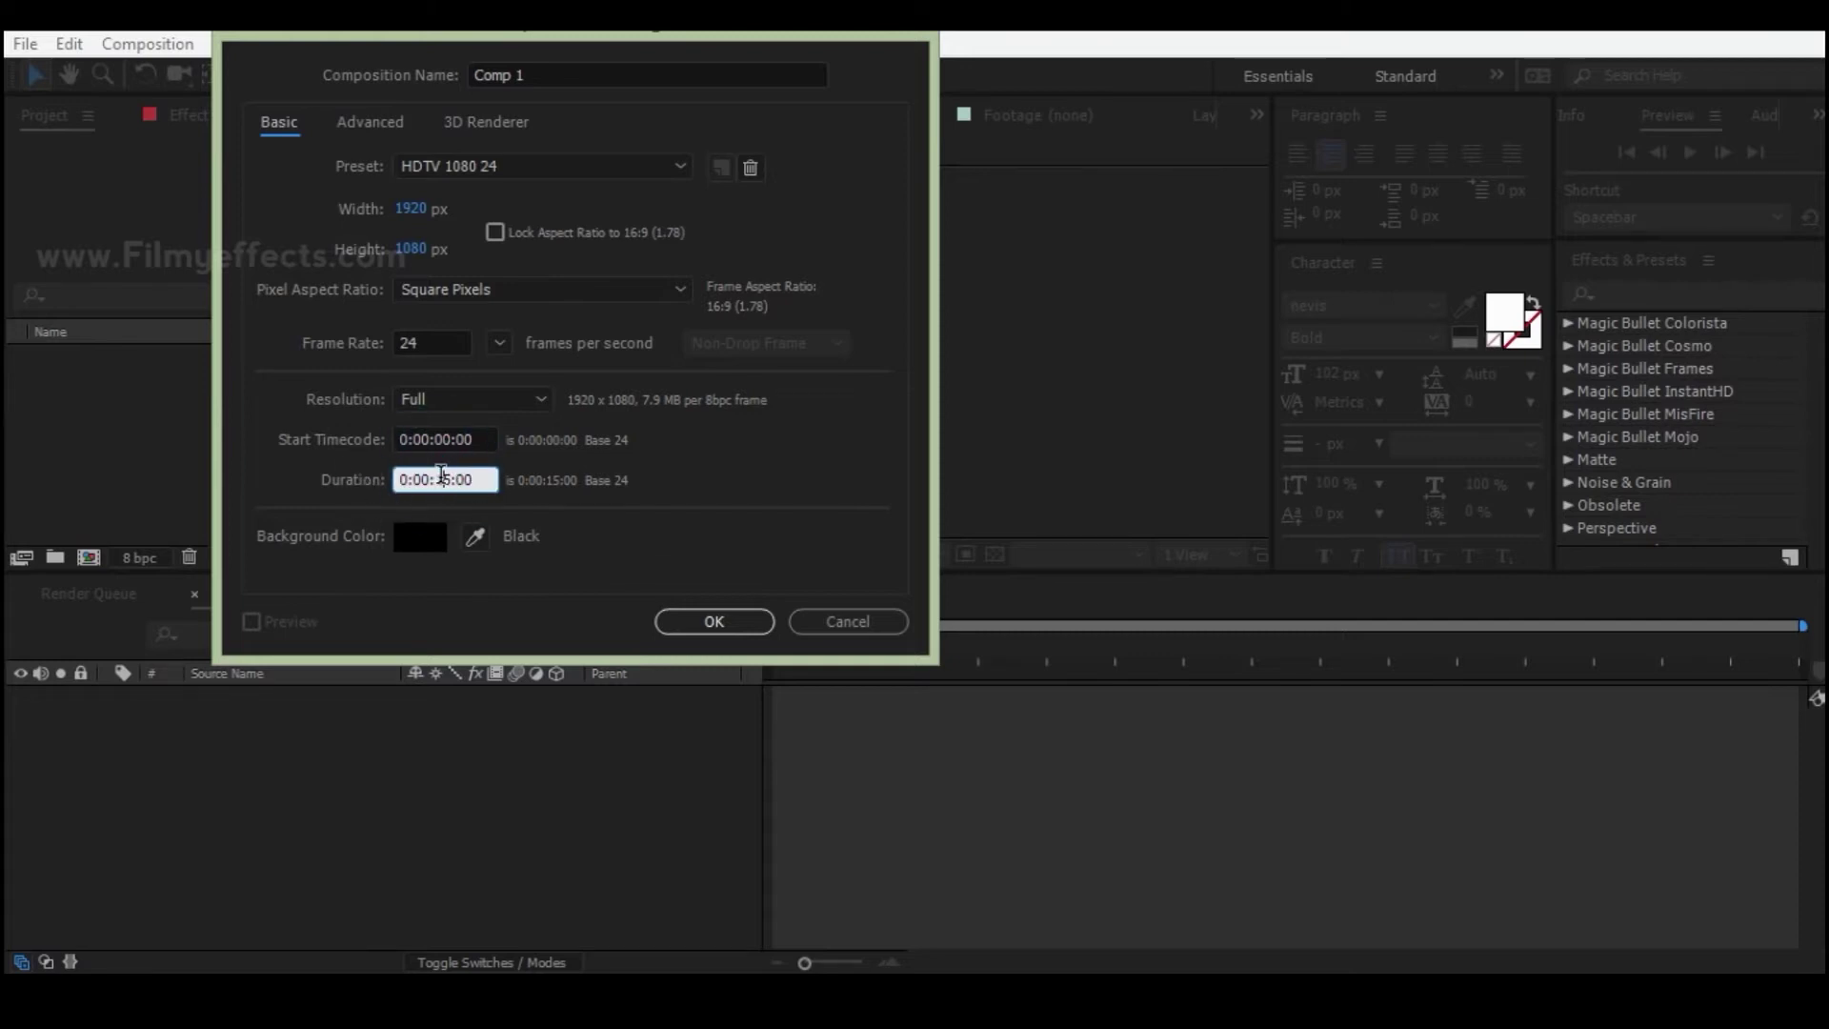
left_click(438, 471)
left_click(454, 481)
left_click(694, 612)
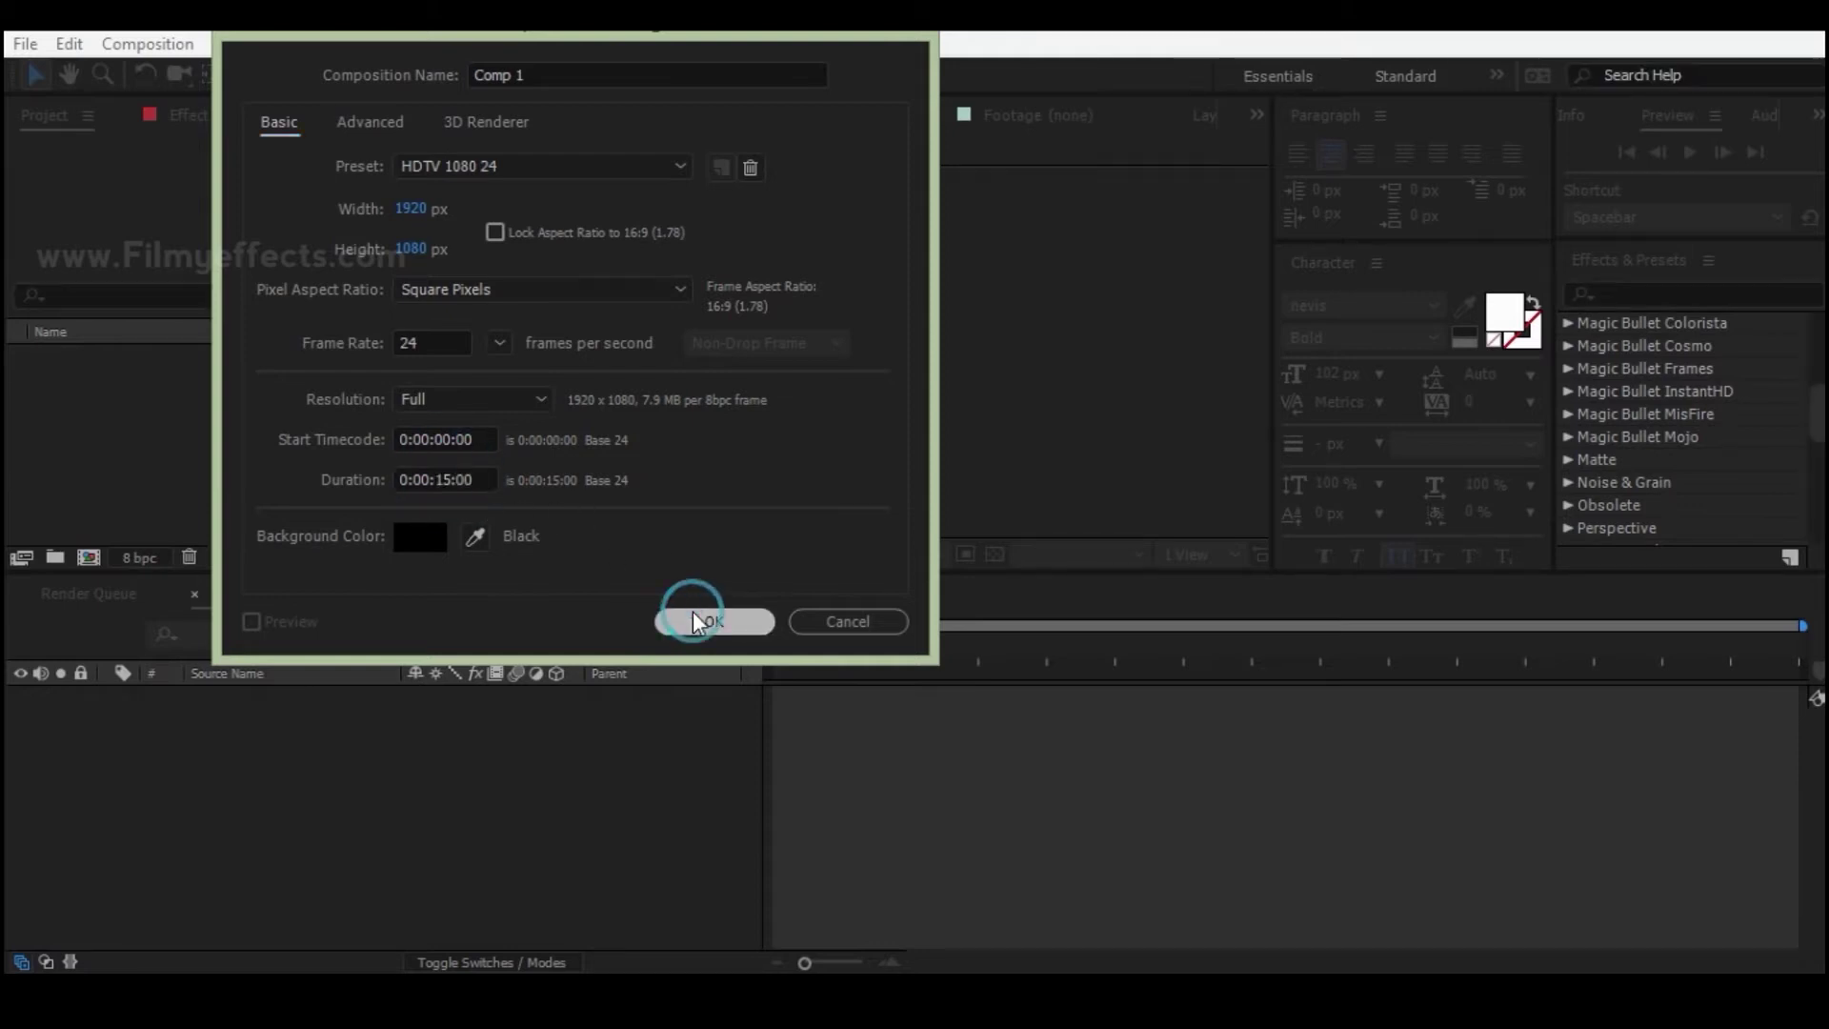
- Scrub the current-time indicator along the Comp 1 timeline to the 5-second mark and back to about 1 second
left_click_drag(810, 641, 1046, 638)
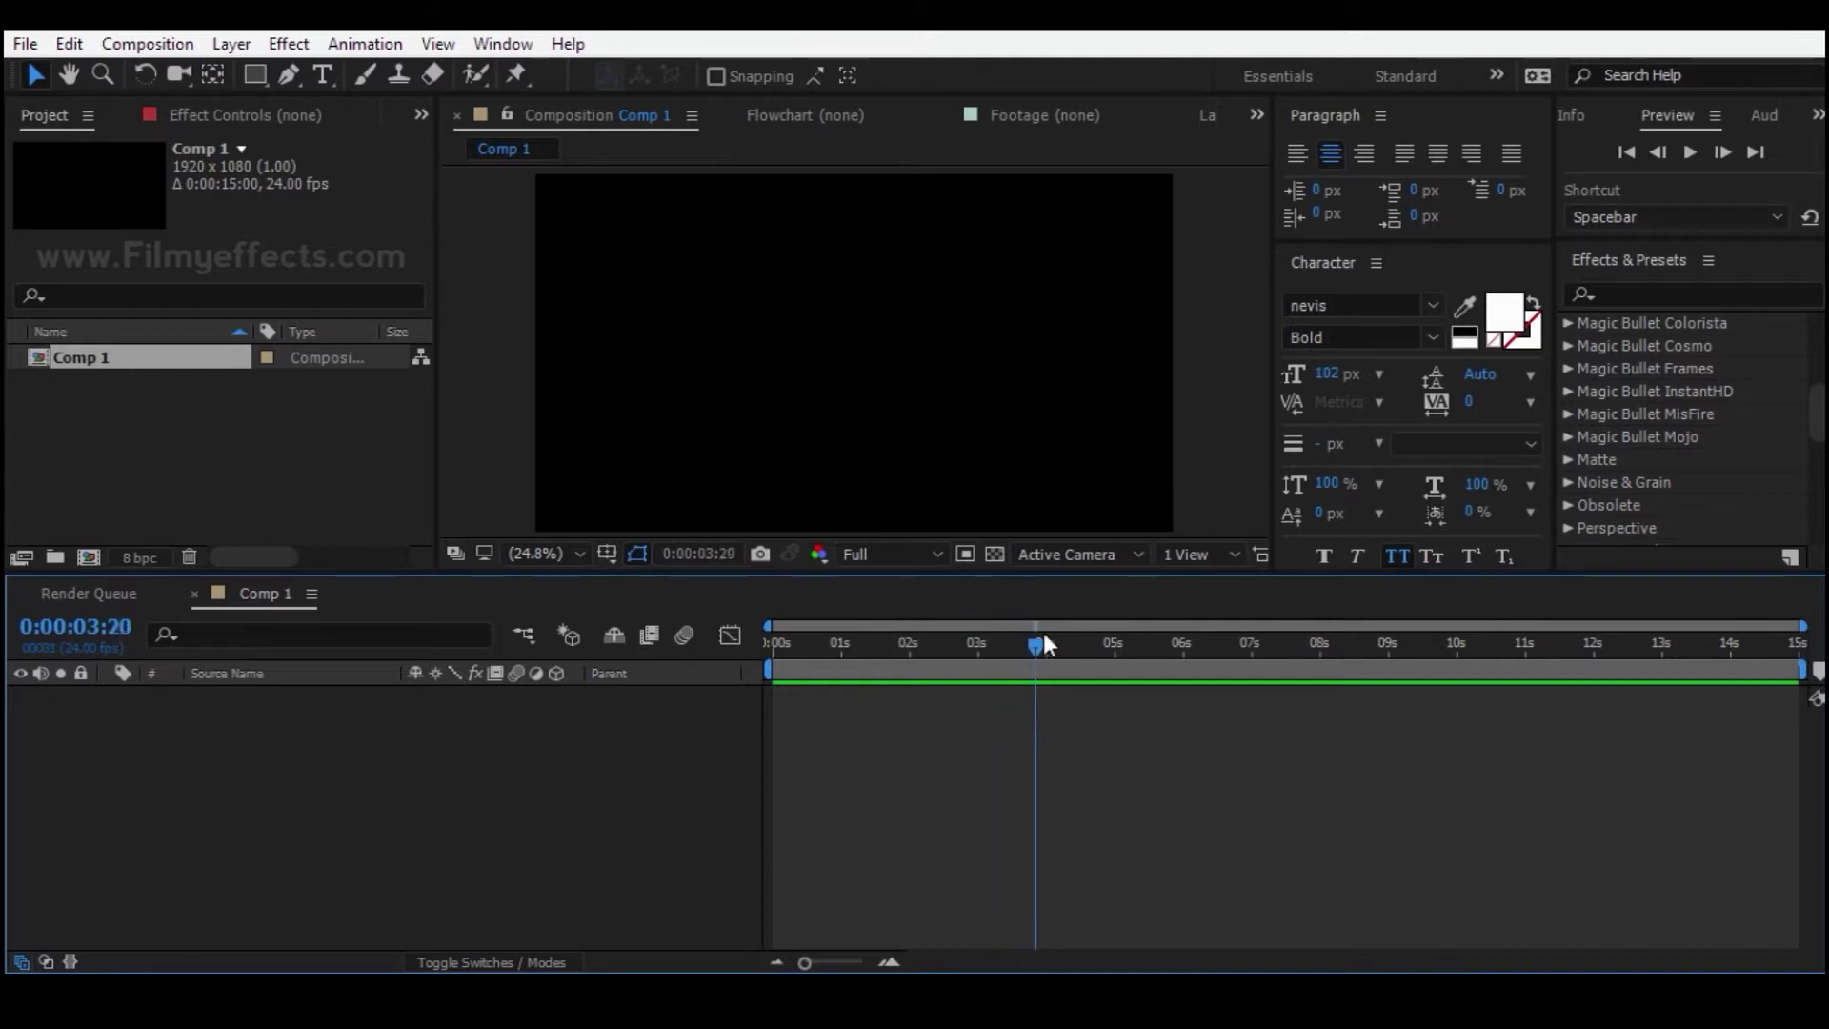
left_click_drag(842, 648, 1112, 640)
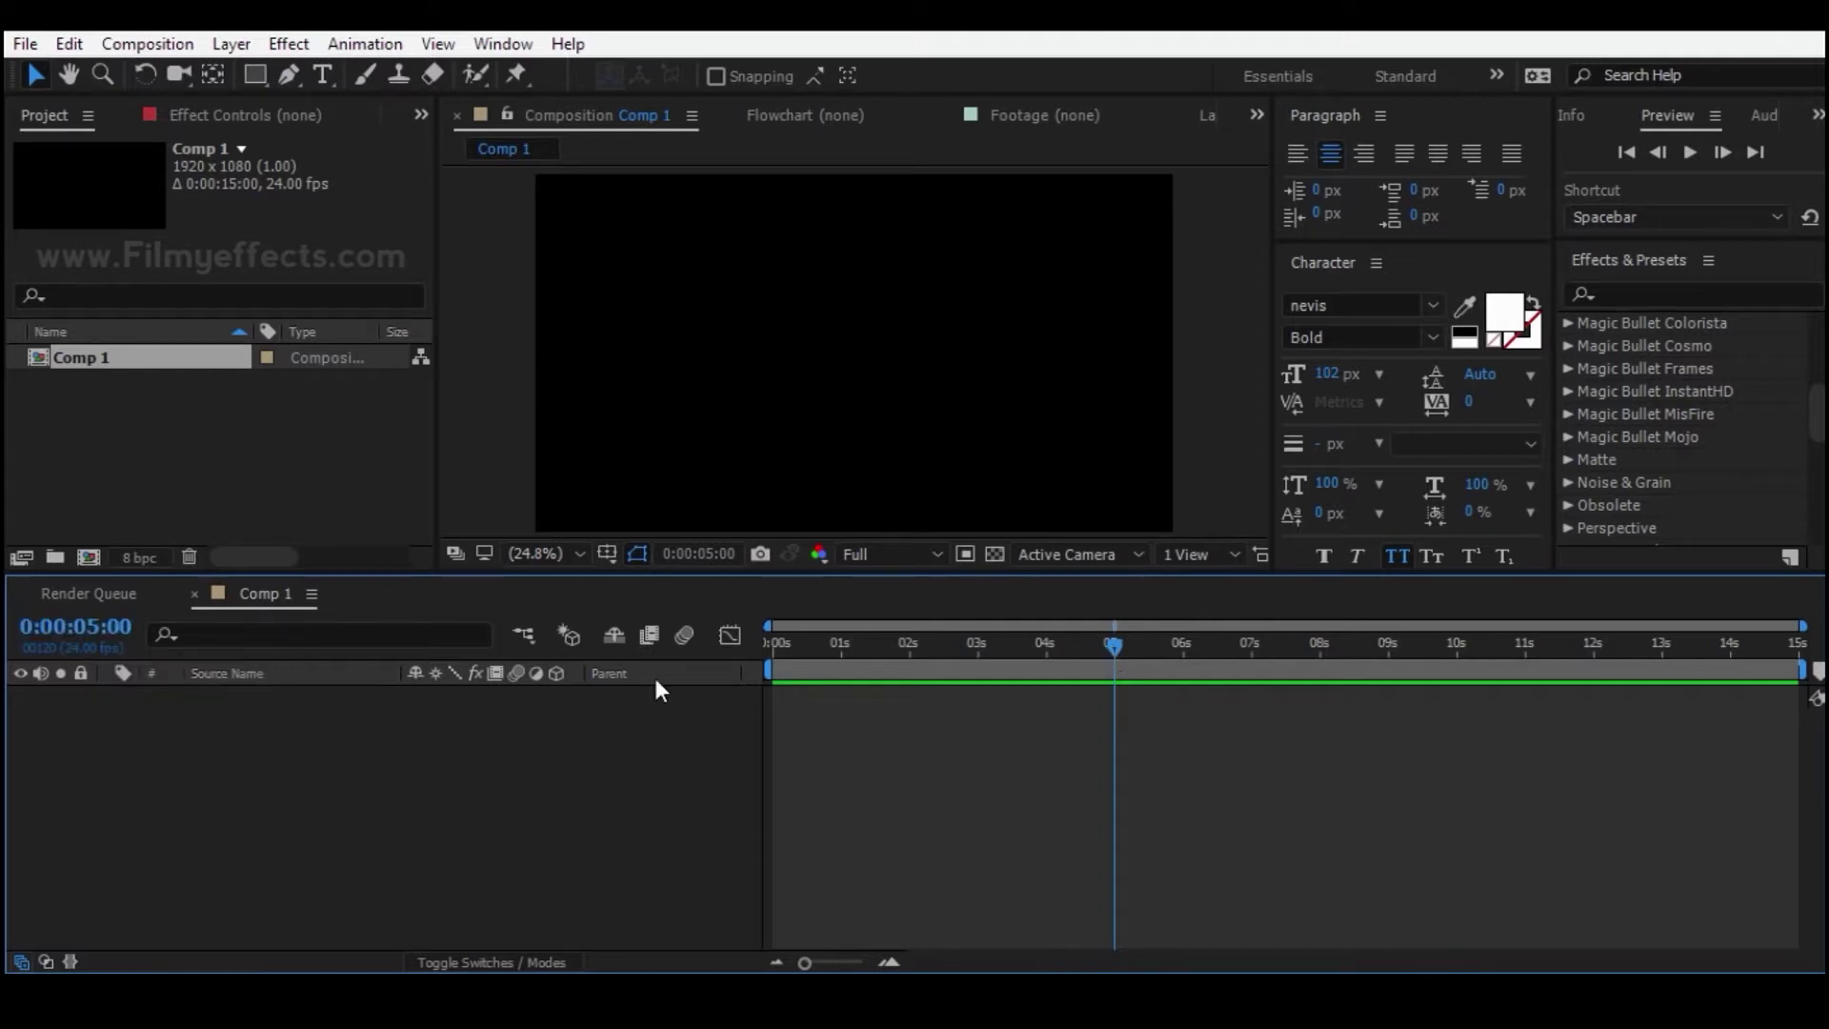
left_click_drag(1113, 656, 1015, 658)
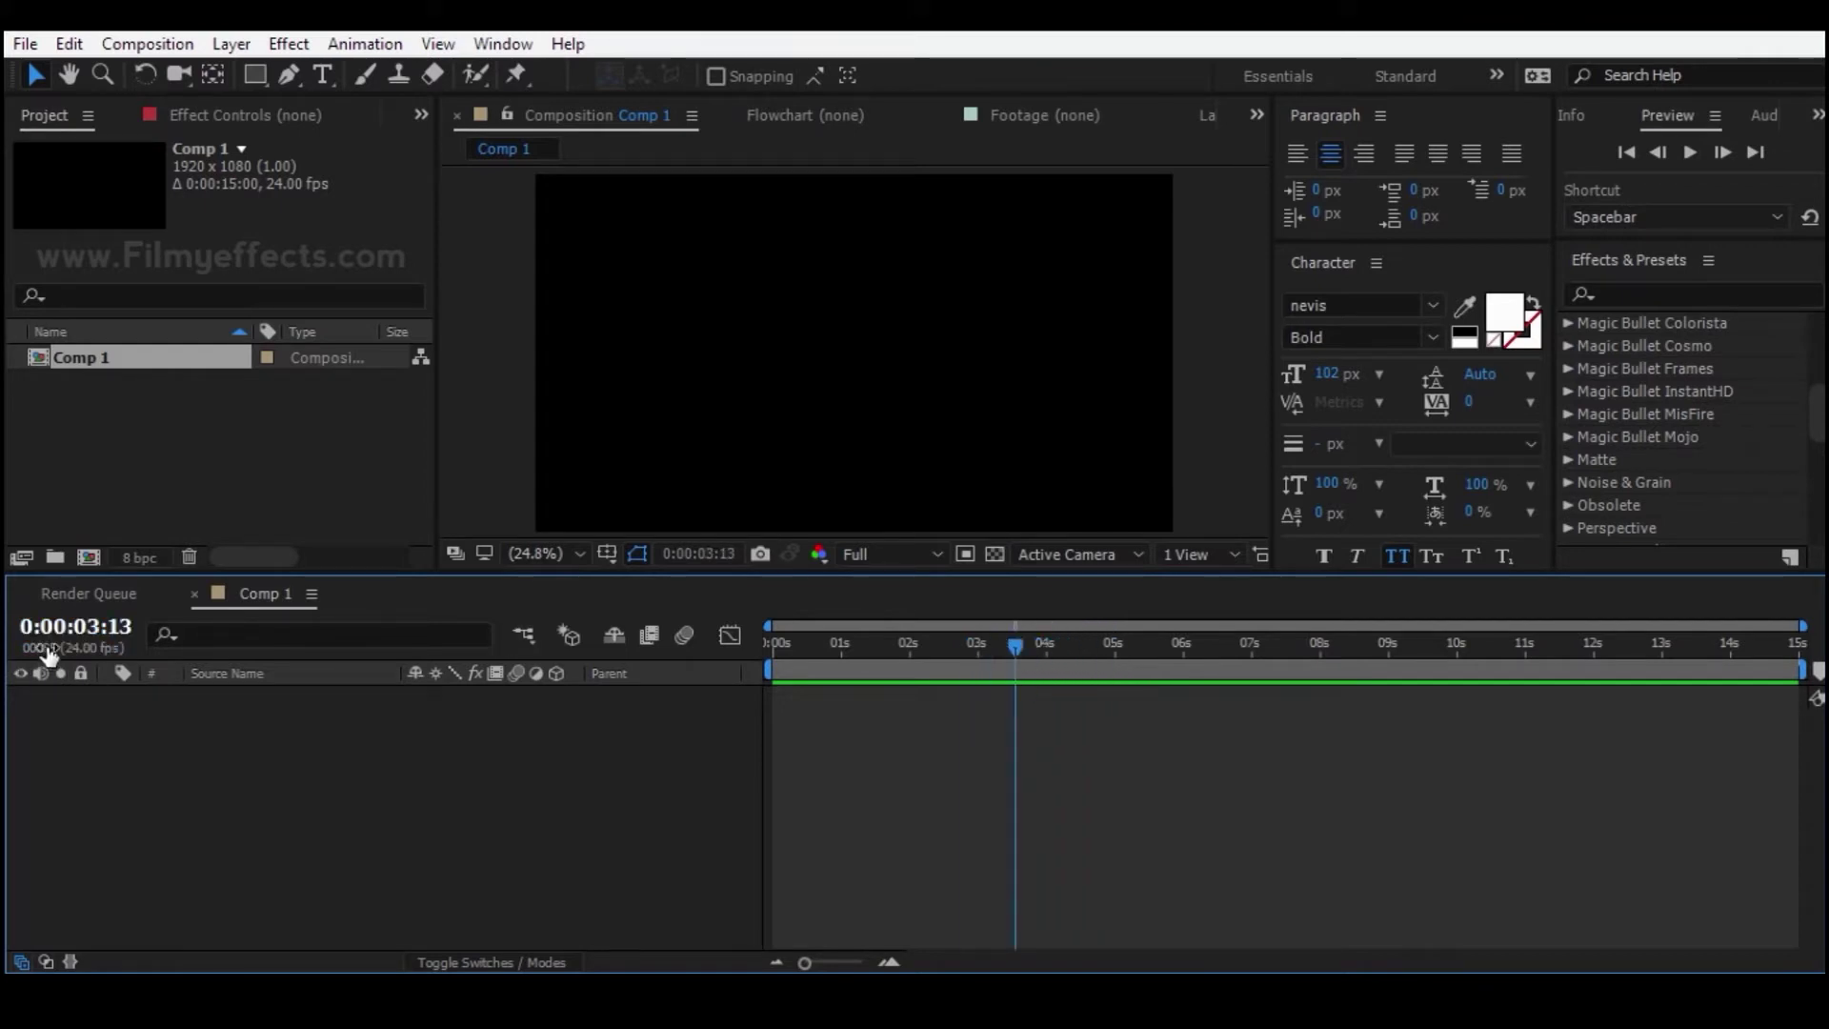
left_click_drag(1027, 642, 987, 648)
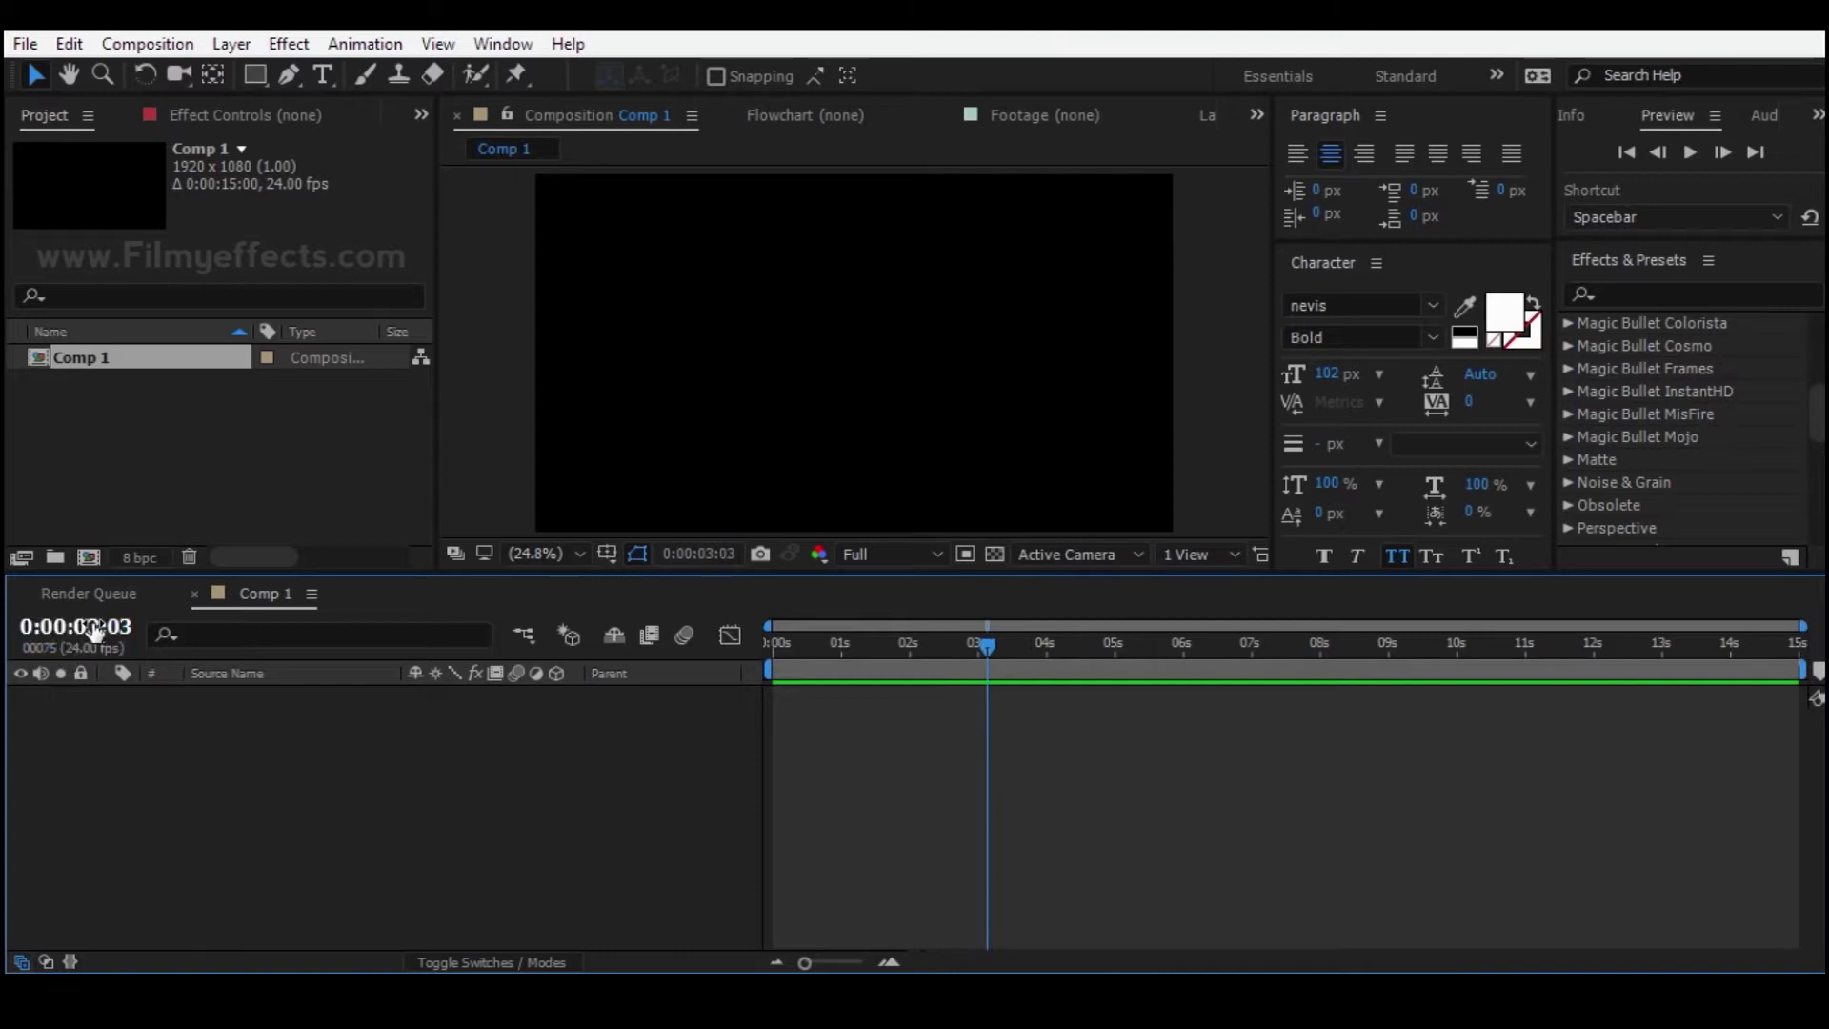
left_click(800, 648)
left_click_drag(855, 663, 845, 655)
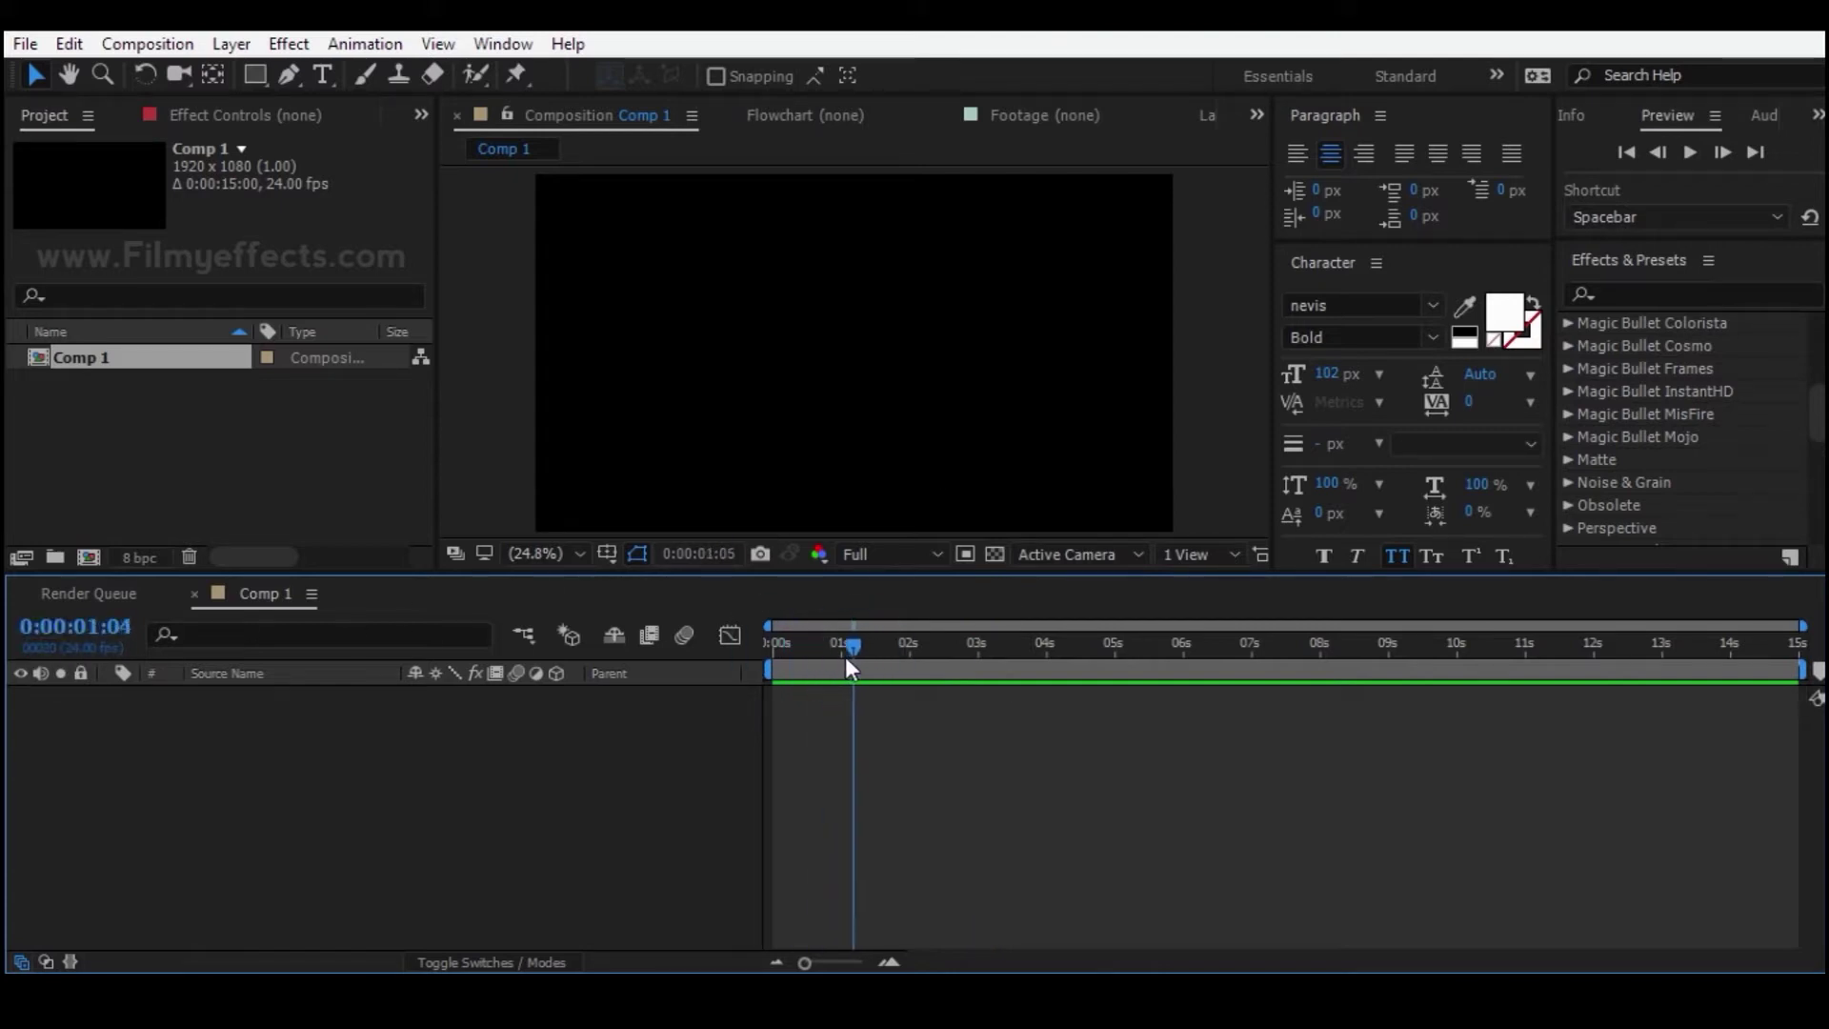
- Switch the time display from timecode to frame numbers and move the current-time indicator to frame 24
left_click(67, 646, "ctrl")
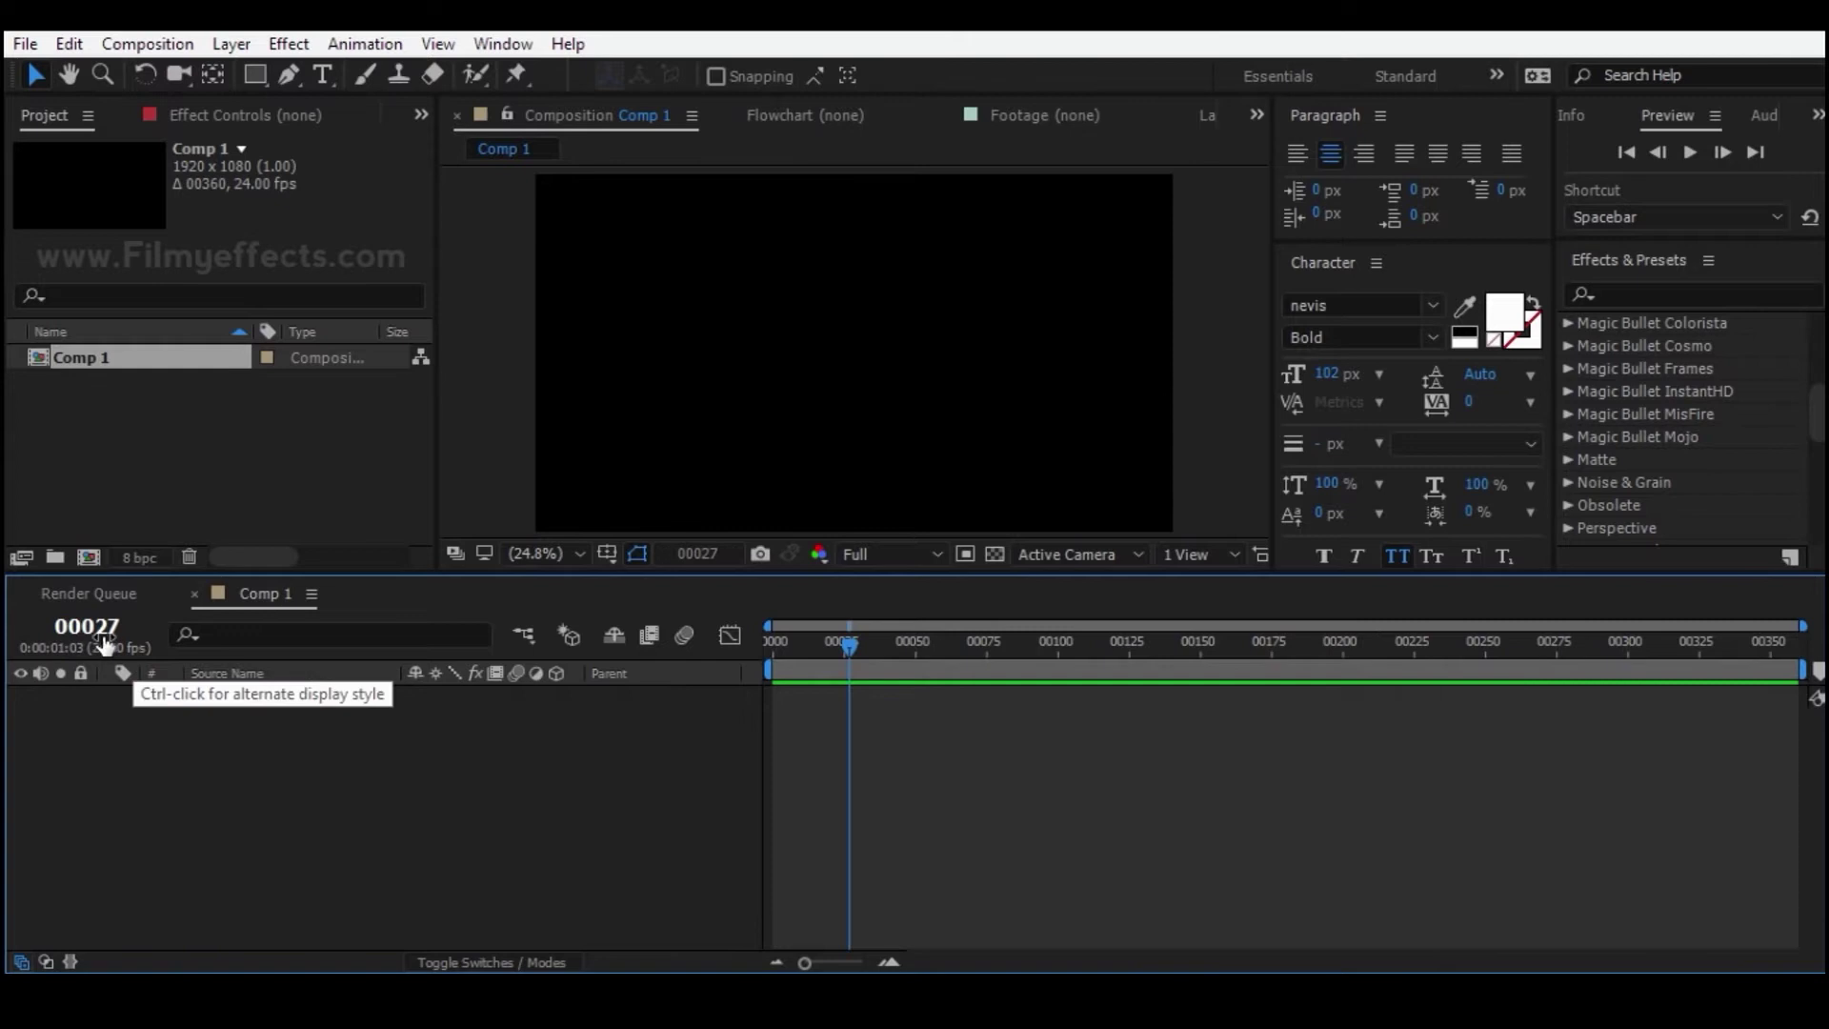
left_click_drag(835, 649, 683, 666)
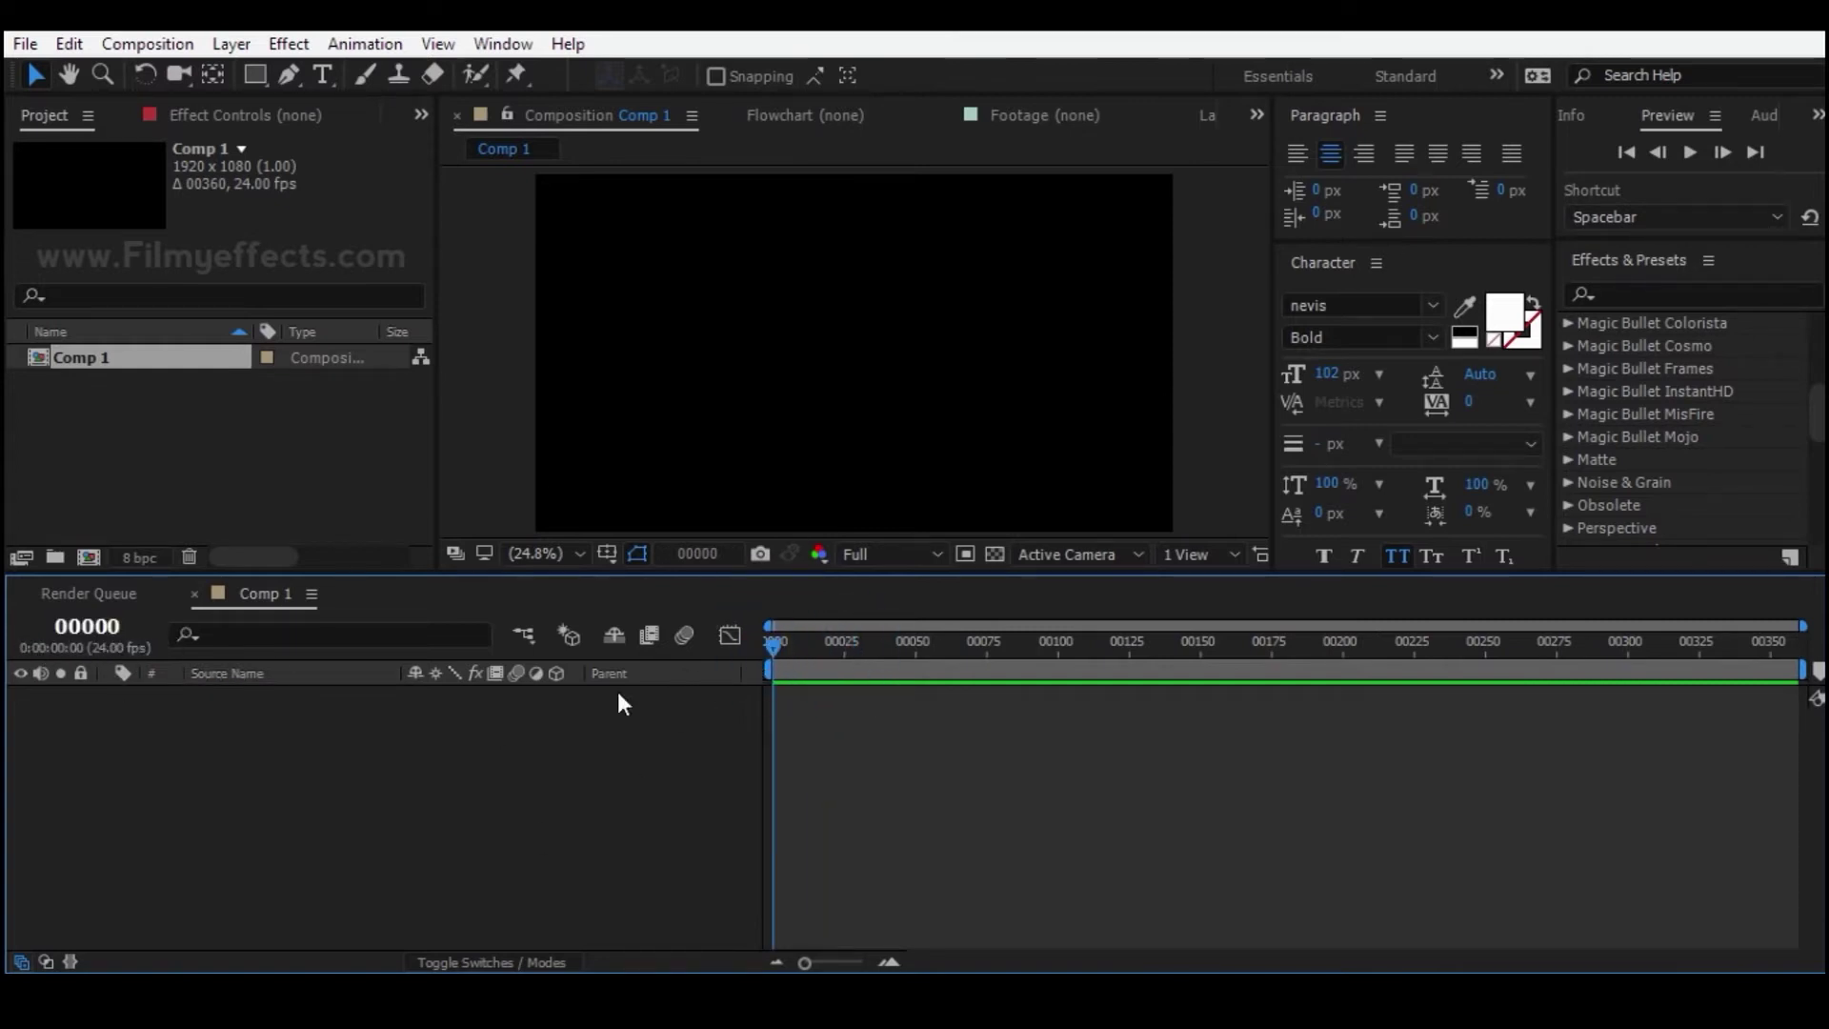
left_click_drag(774, 646, 844, 689)
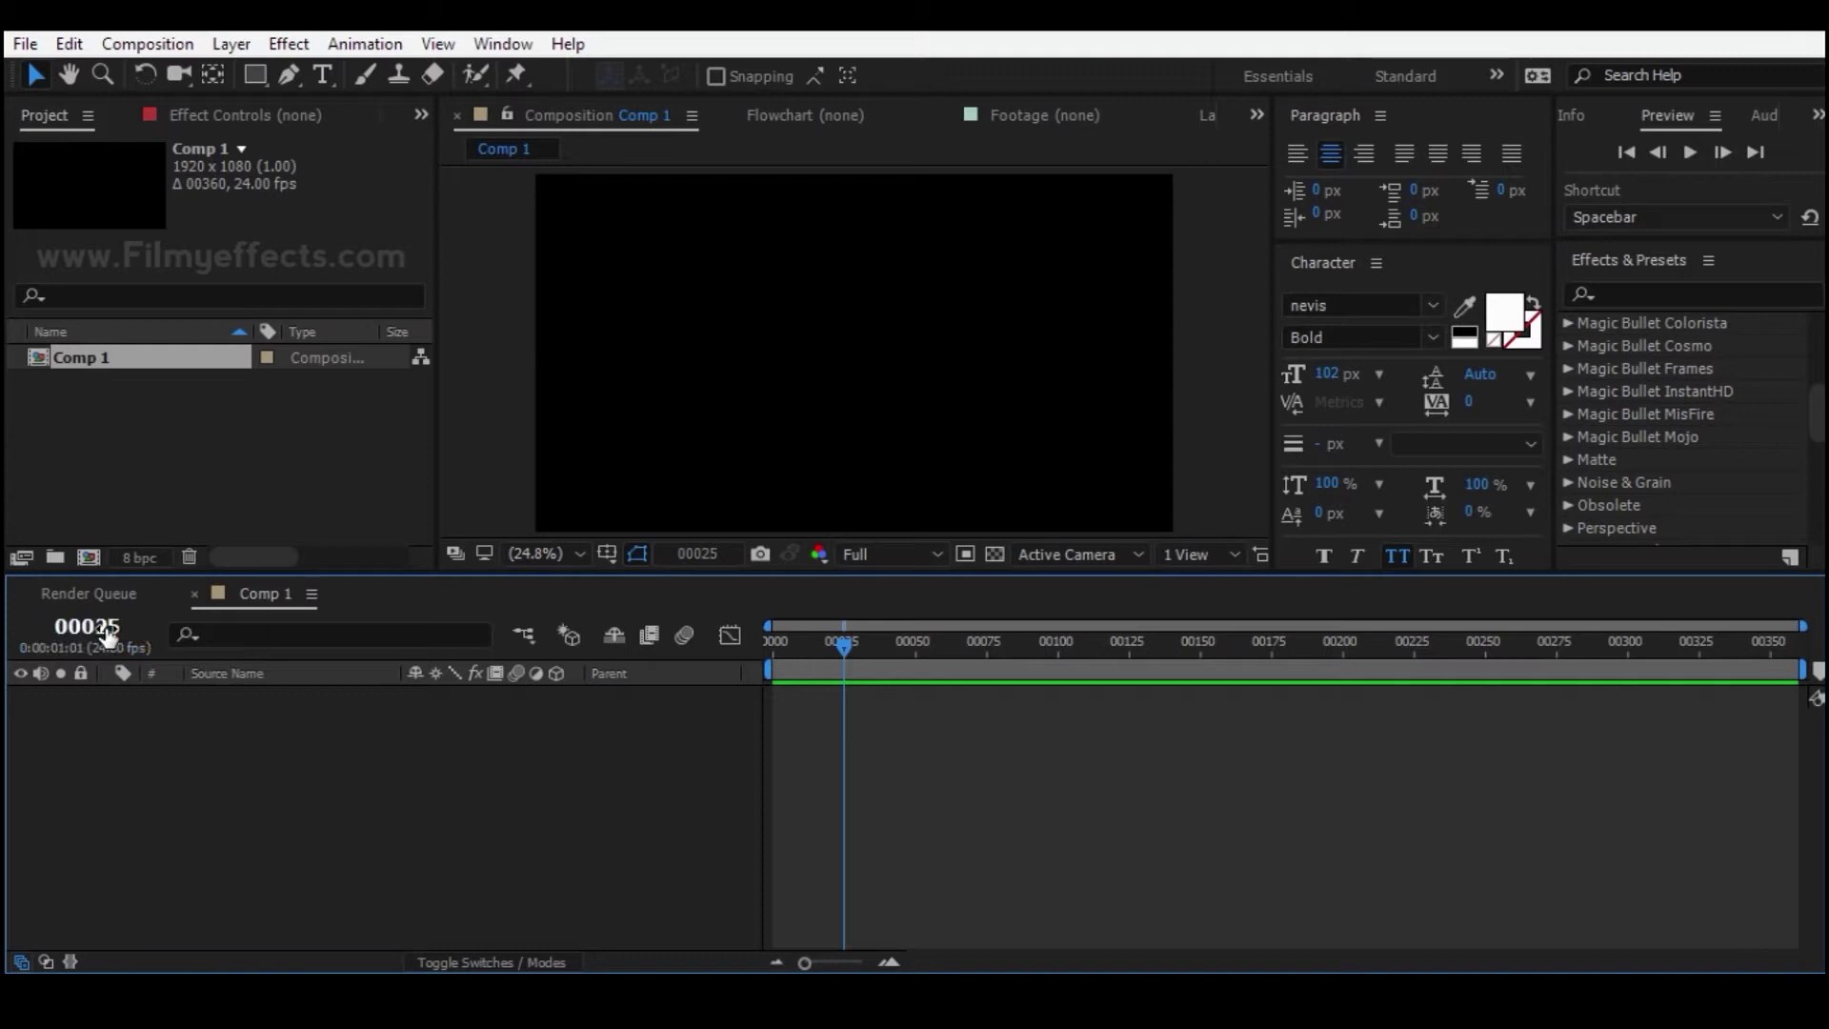
mouse_move(829, 646)
left_mouse_down()
mouse_move(775, 646)
mouse_move(834, 659)
left_mouse_up()
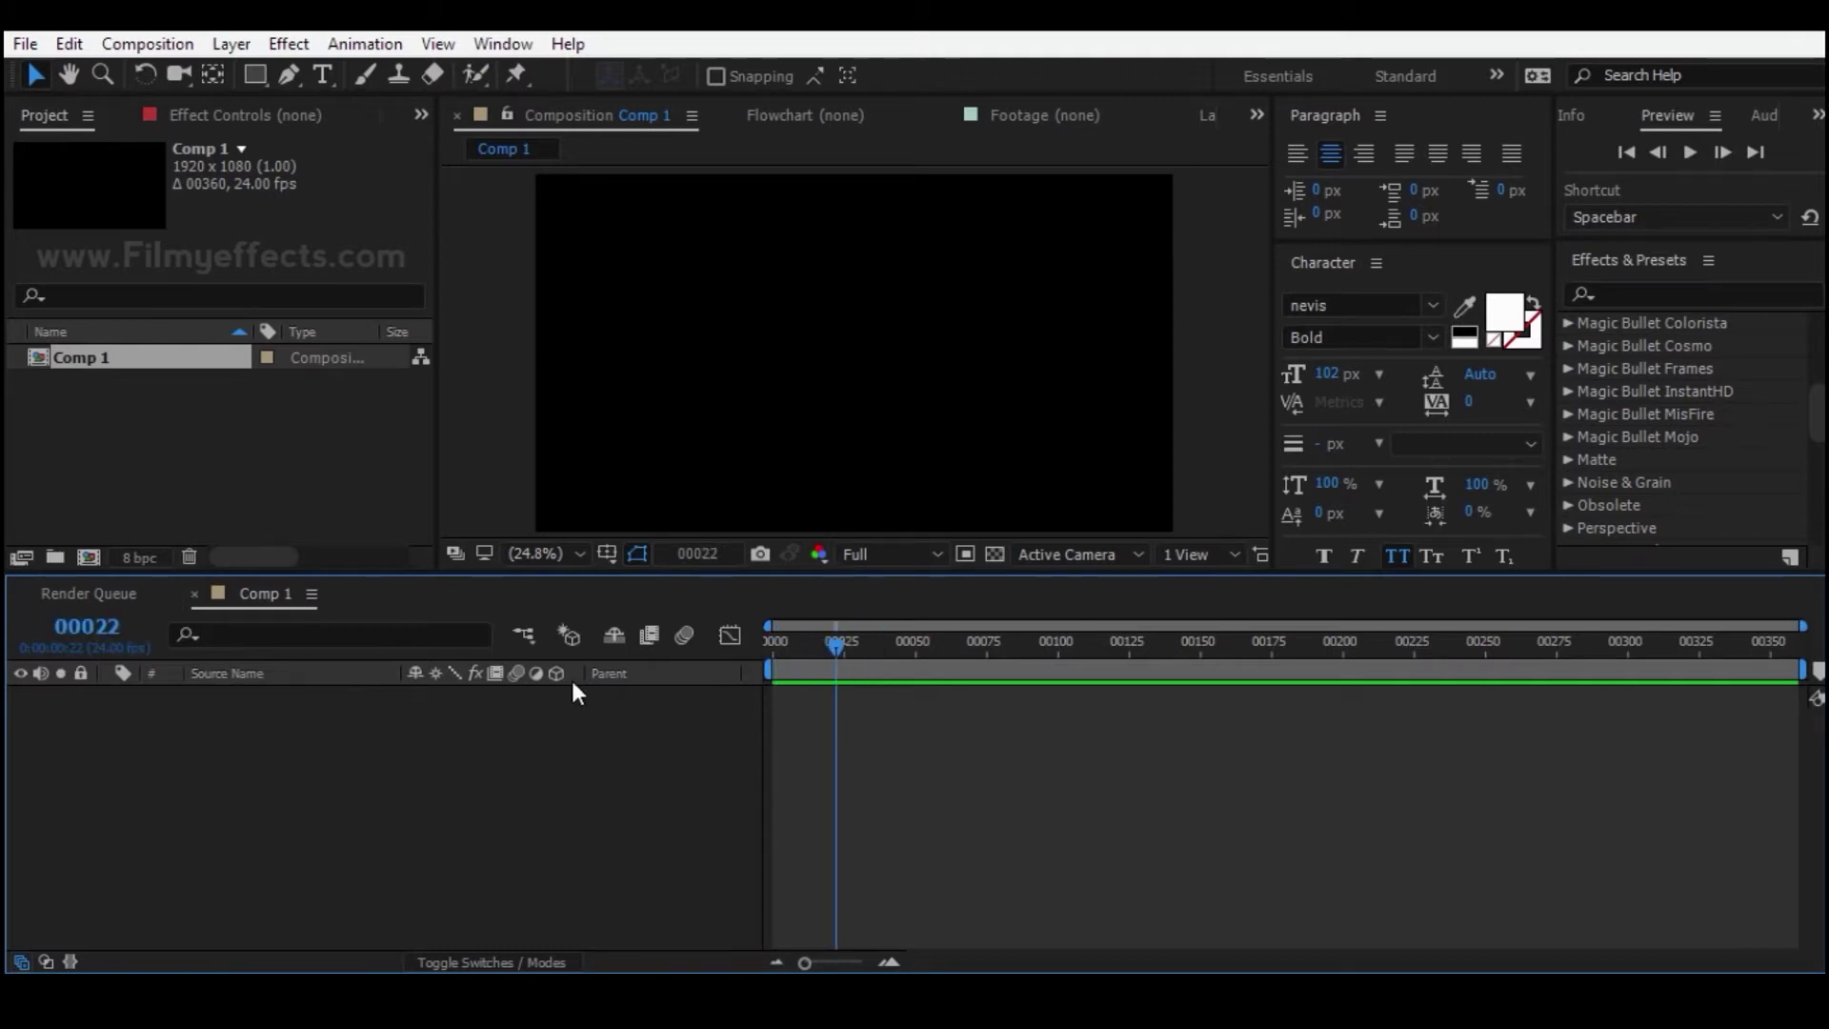
left_click_drag(837, 650, 843, 656)
- Zoom the timeline in to individual frames around frame 24 and back out to the full duration, twice
key("equal")
key("equal")
key("equal")
key("equal")
key("equal")
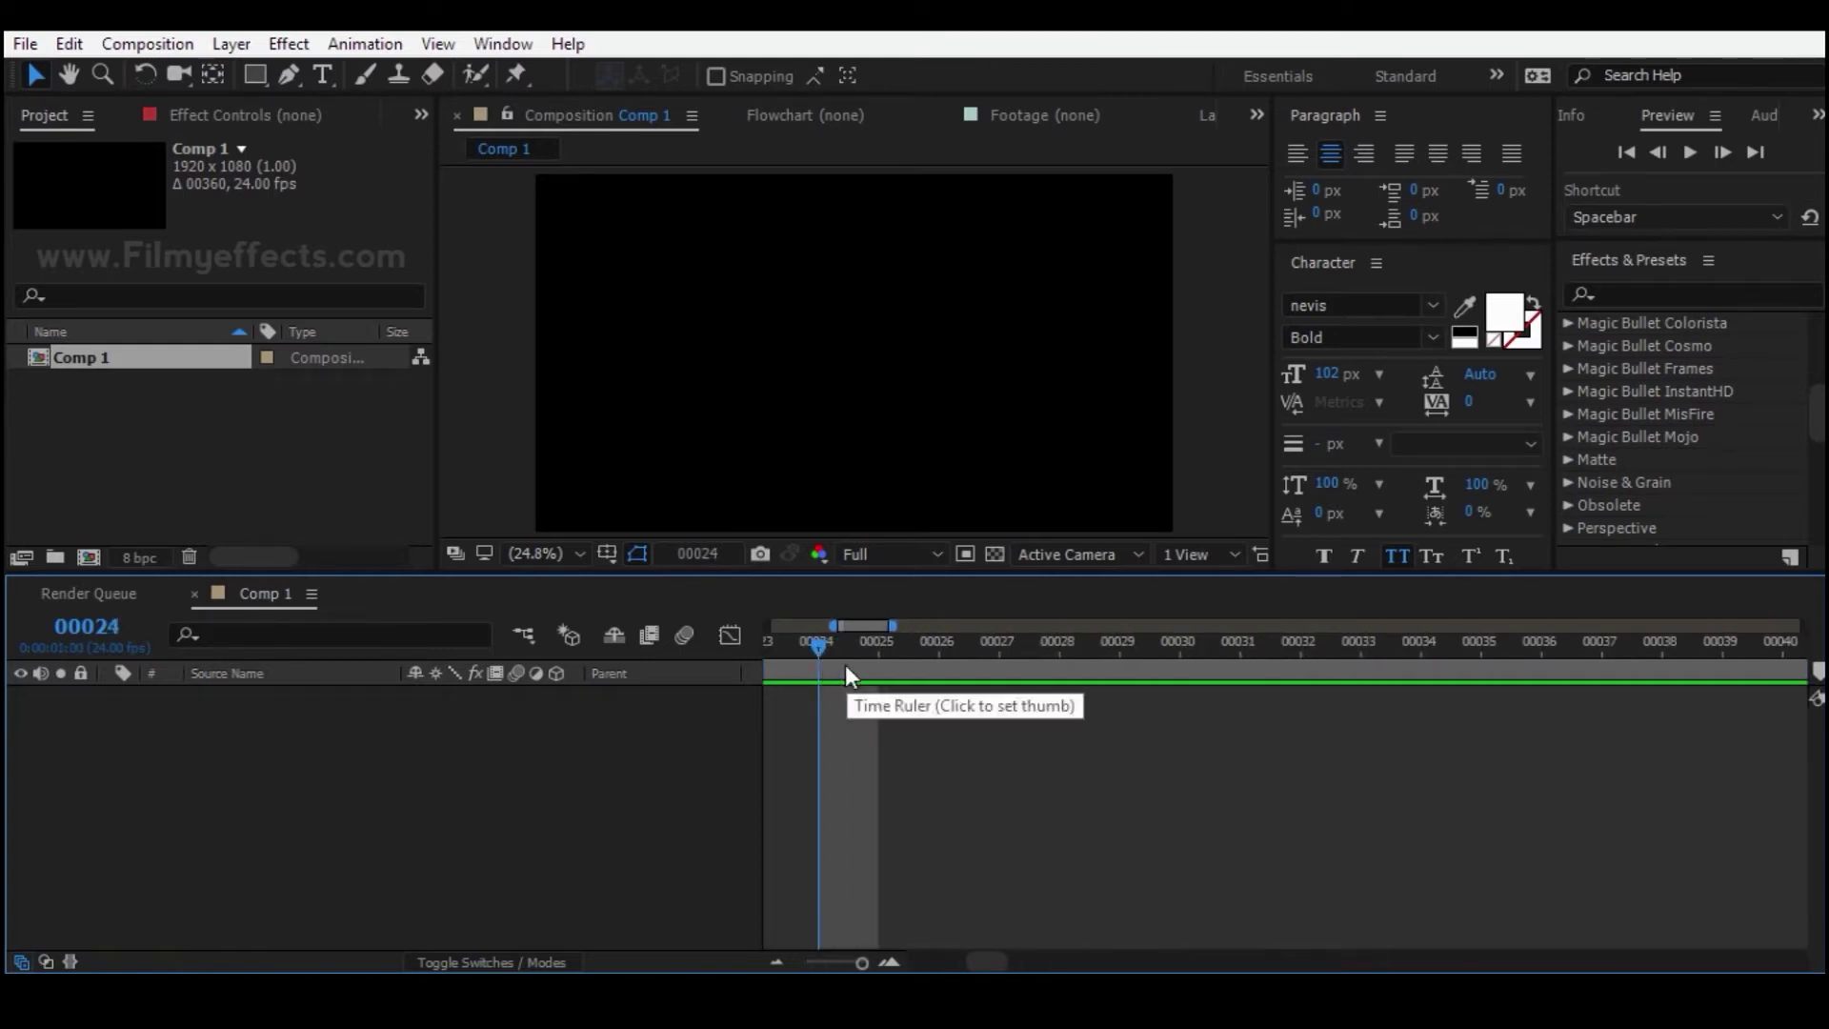
key("minus")
key("minus")
key("minus")
key("minus")
key("minus")
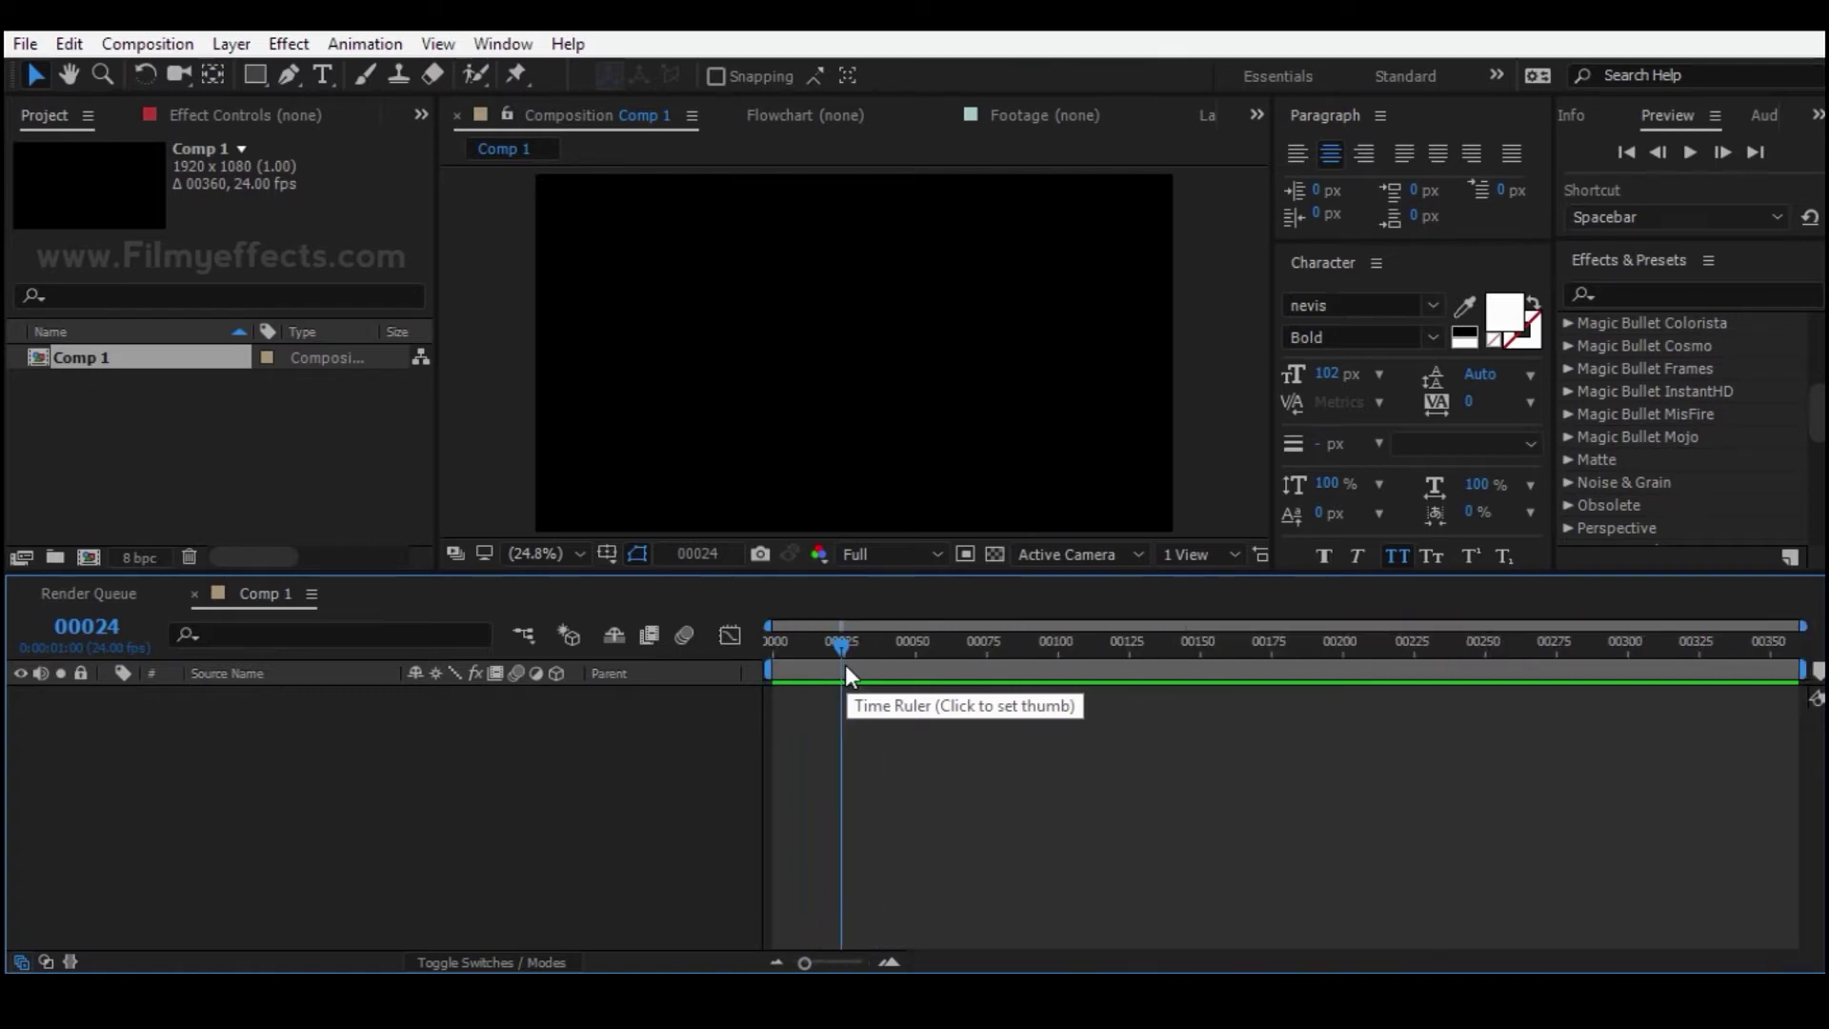
key("equal")
key("equal")
key("equal")
key("equal")
key("equal")
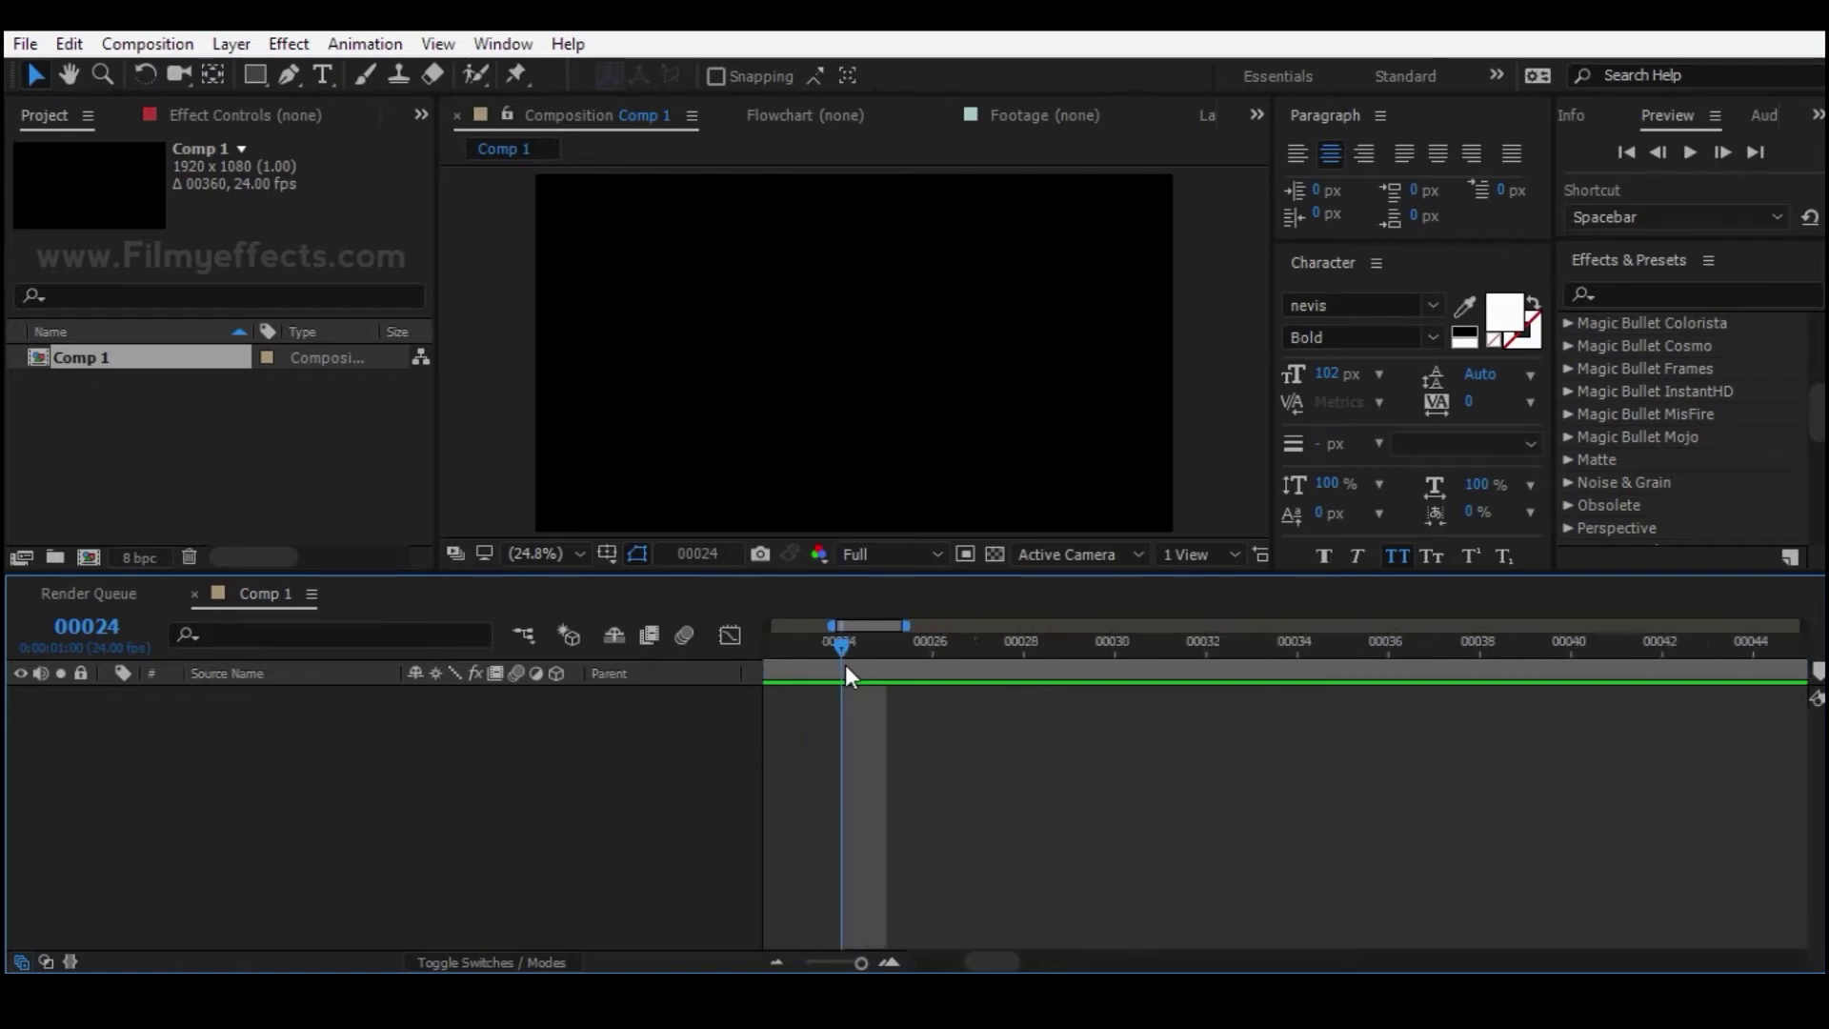
key("minus")
key("minus")
key("minus")
key("minus")
key("minus")
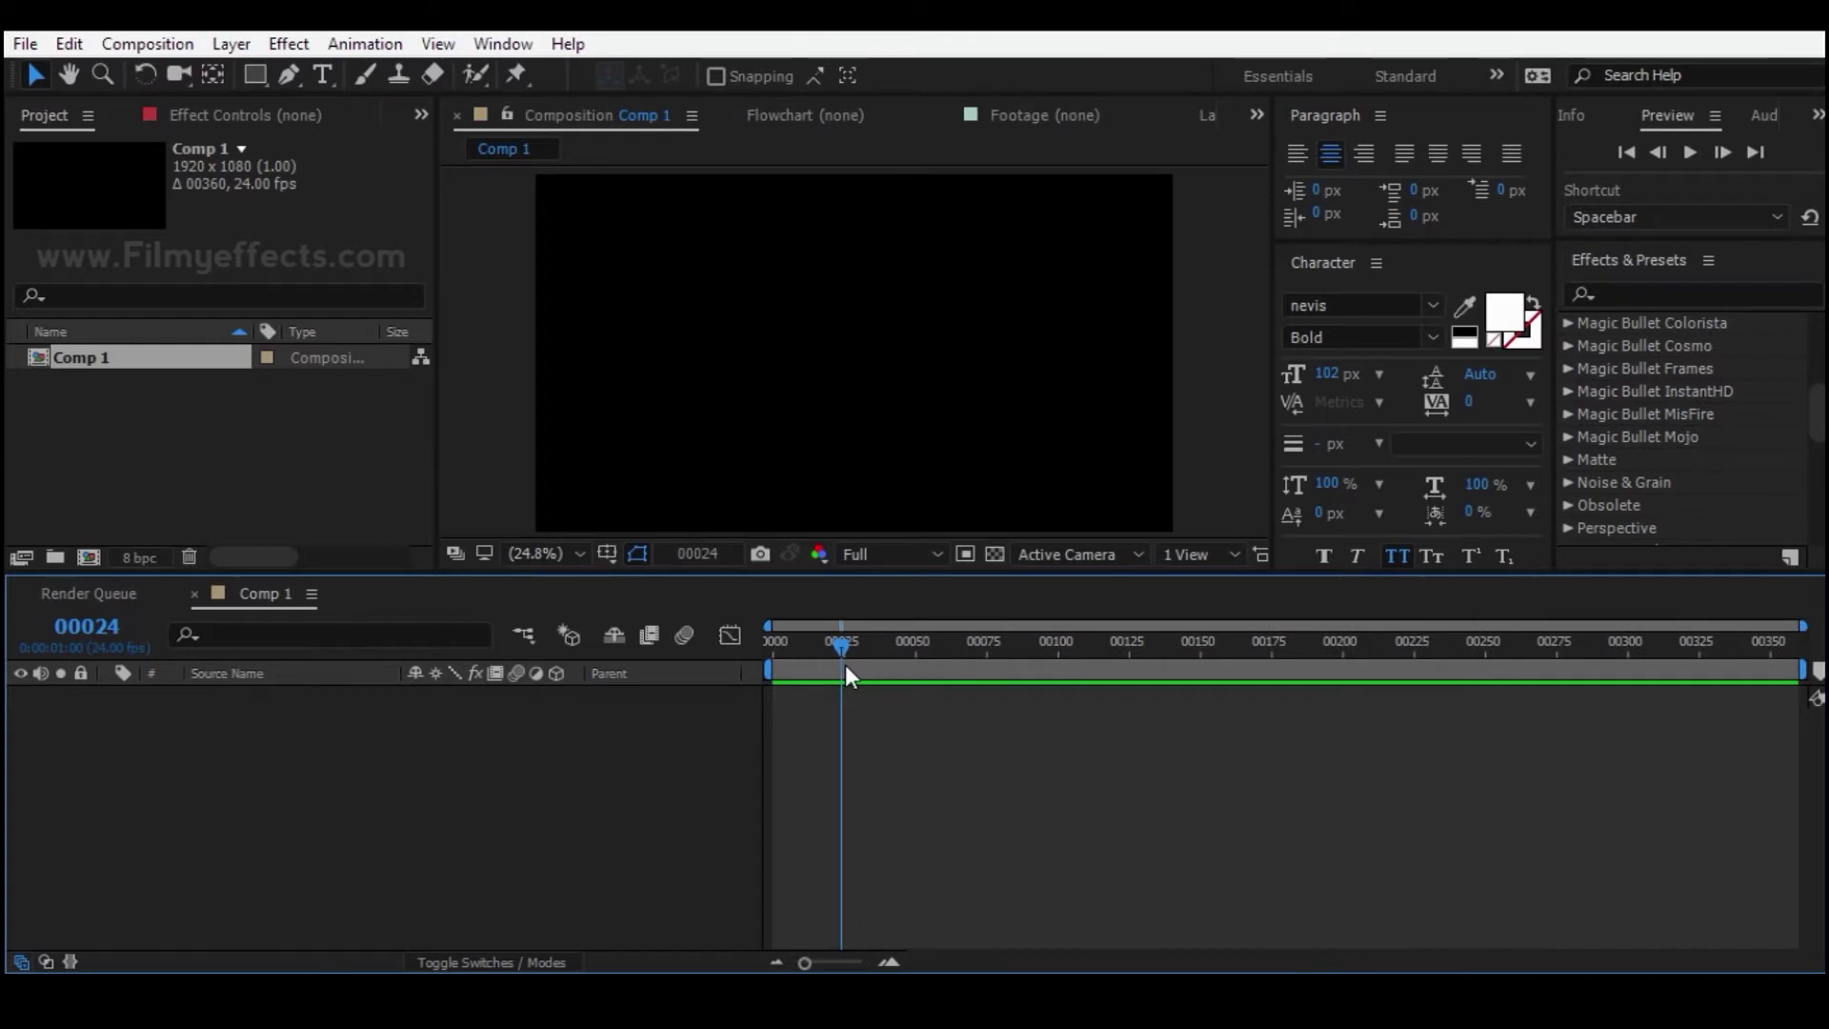
- Scrub through the first 25 frames and switch the time display back to timecode
left_click_drag(785, 646, 847, 655)
left_click(90, 629, "ctrl")
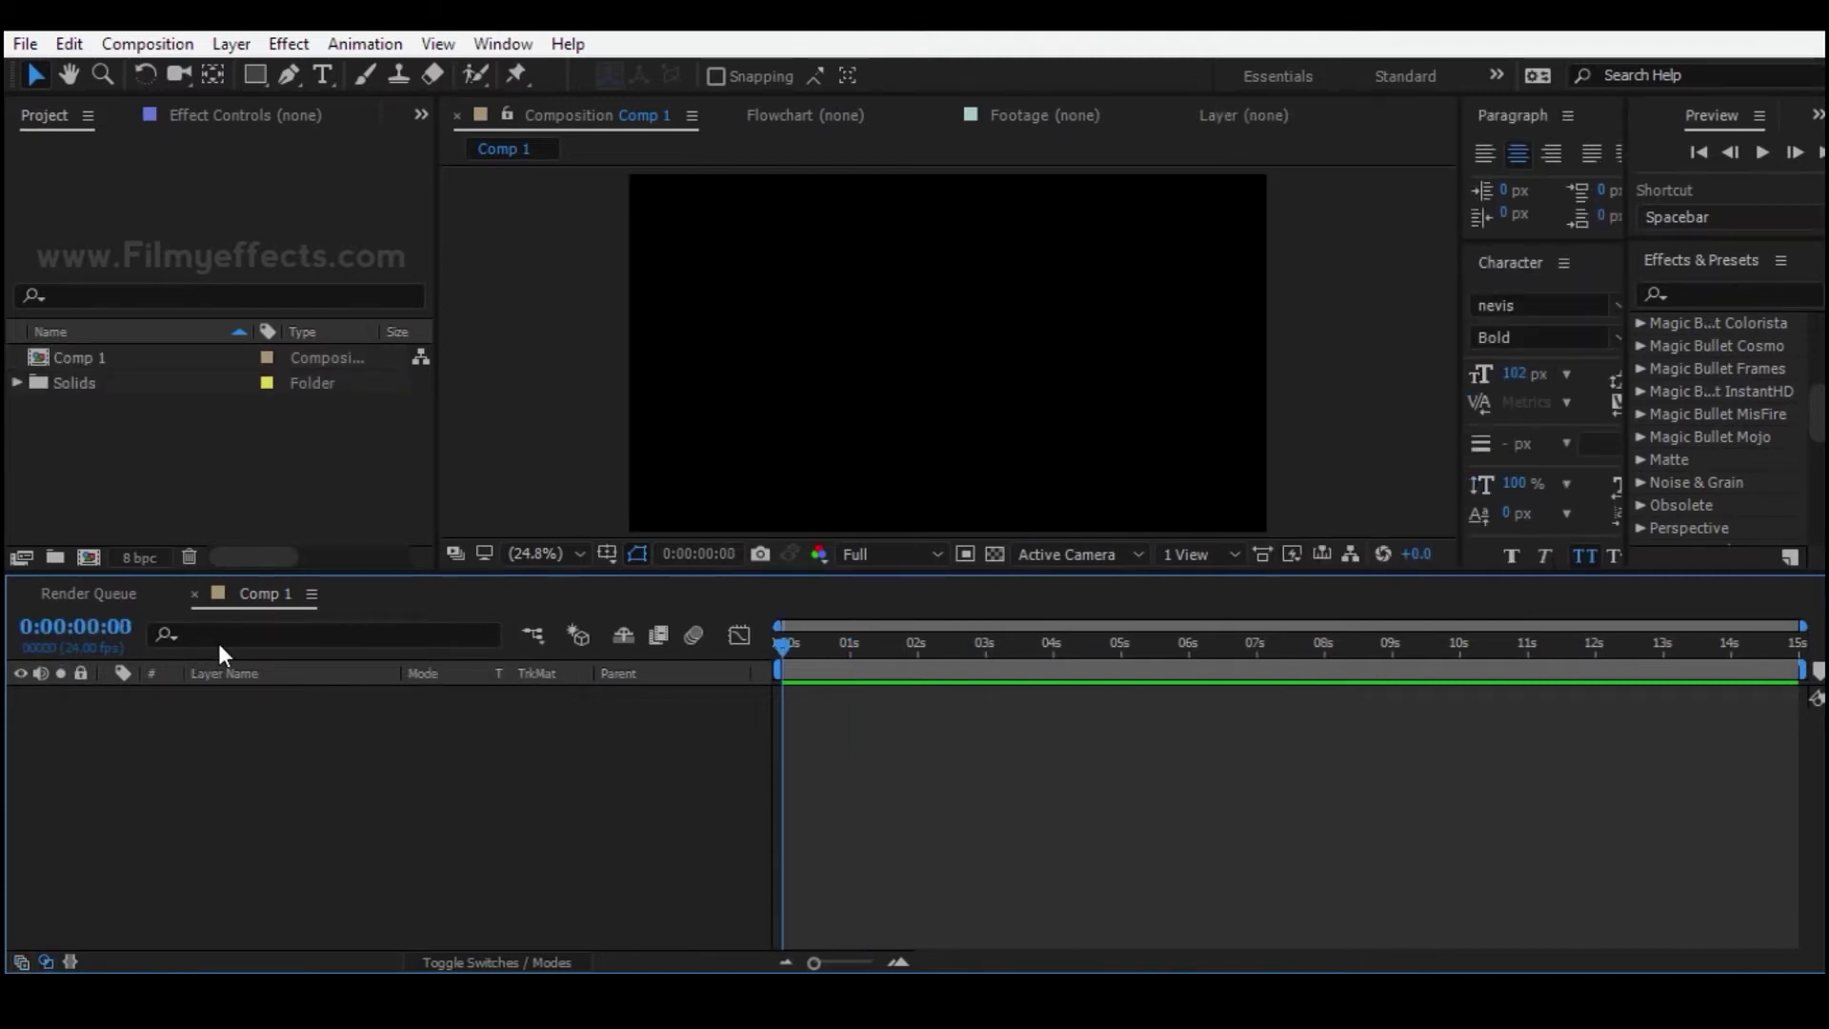
- Add a deep red solid layer of 1920 × 1080 px to Comp 1
right_click(208, 722)
mouse_move(270, 589)
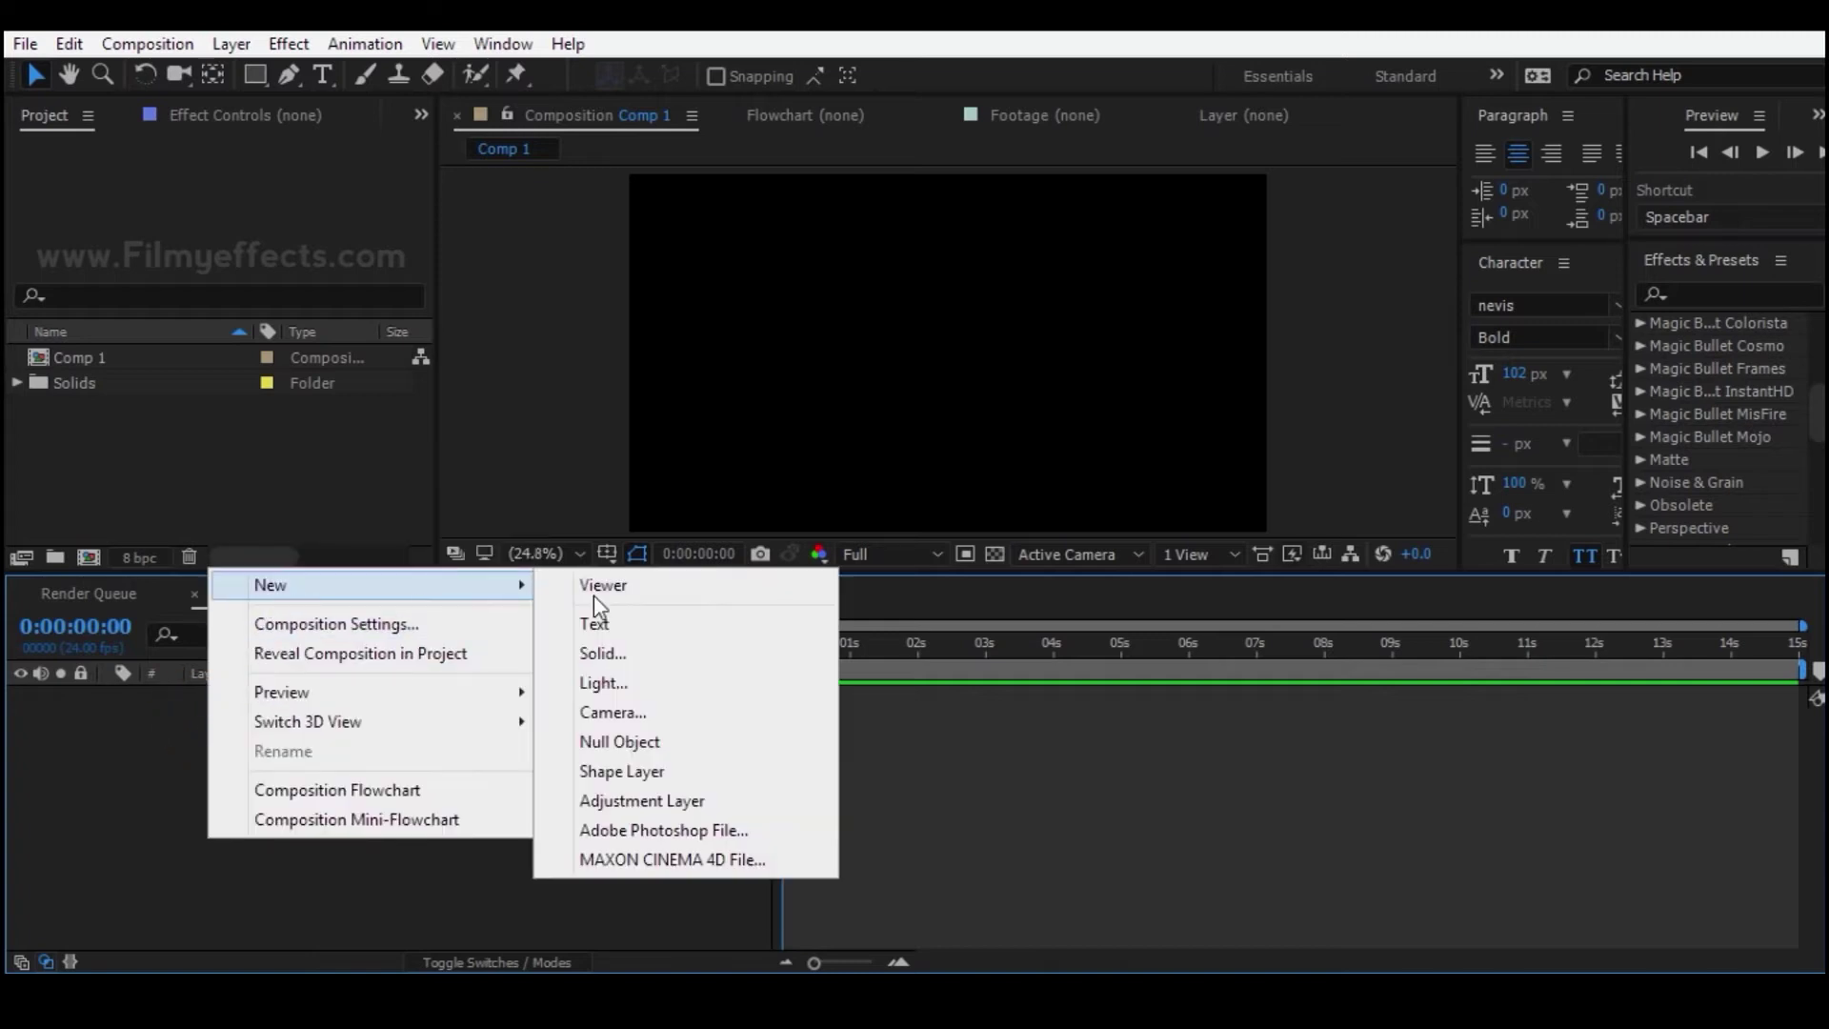
left_click(674, 664)
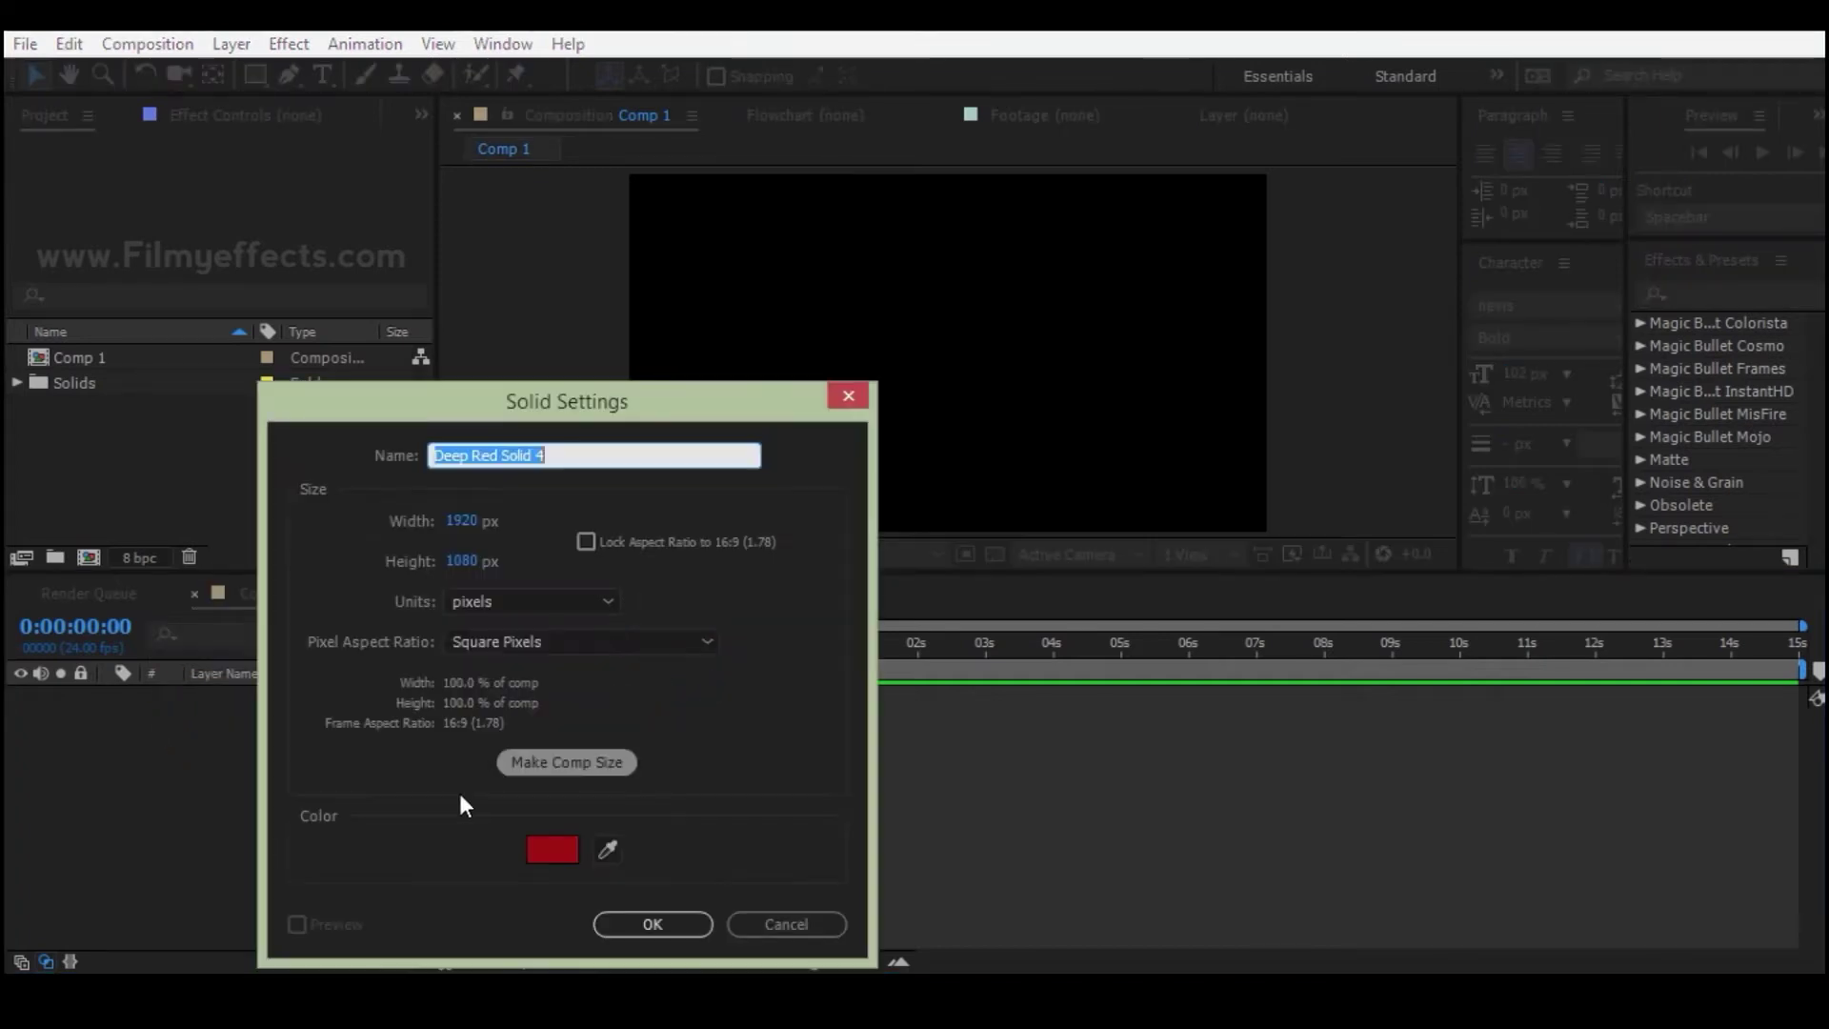
left_click(663, 930)
left_click(557, 800)
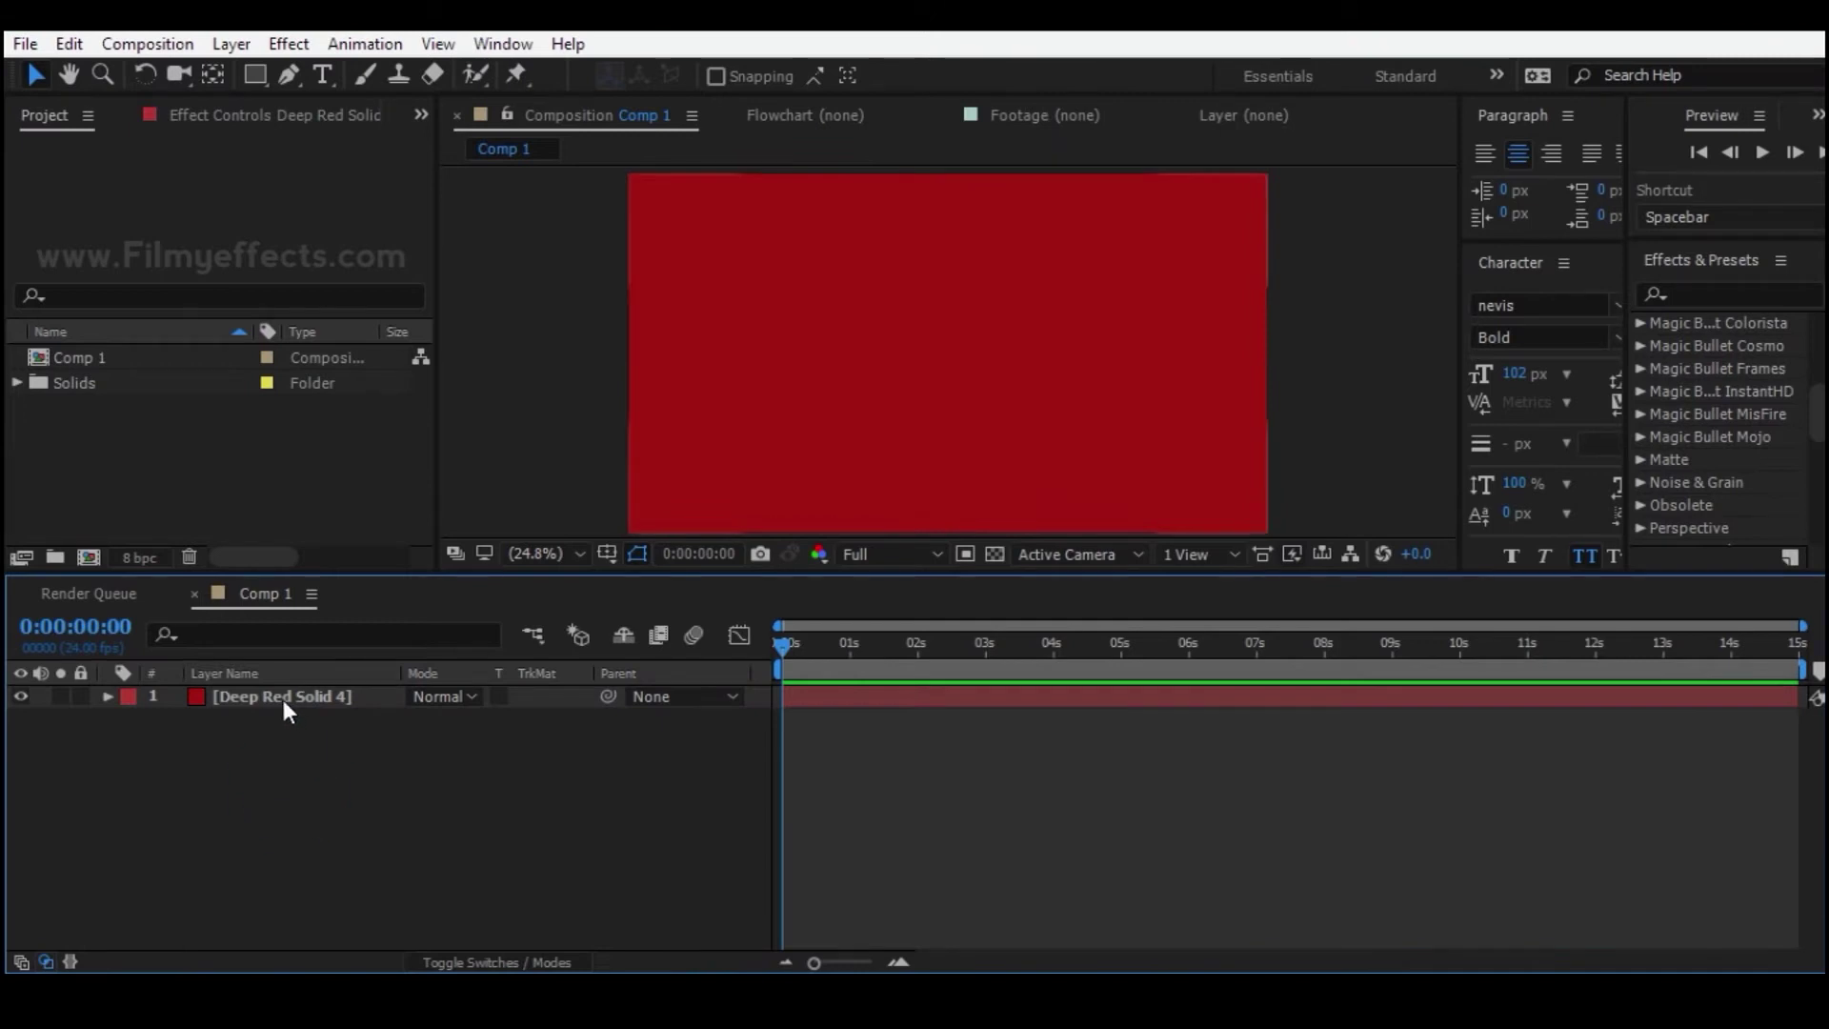
- Expand the red solid's Transform group and go through Anchor Point, Position, Scale, Rotation and Opacity one by one
left_click(283, 699)
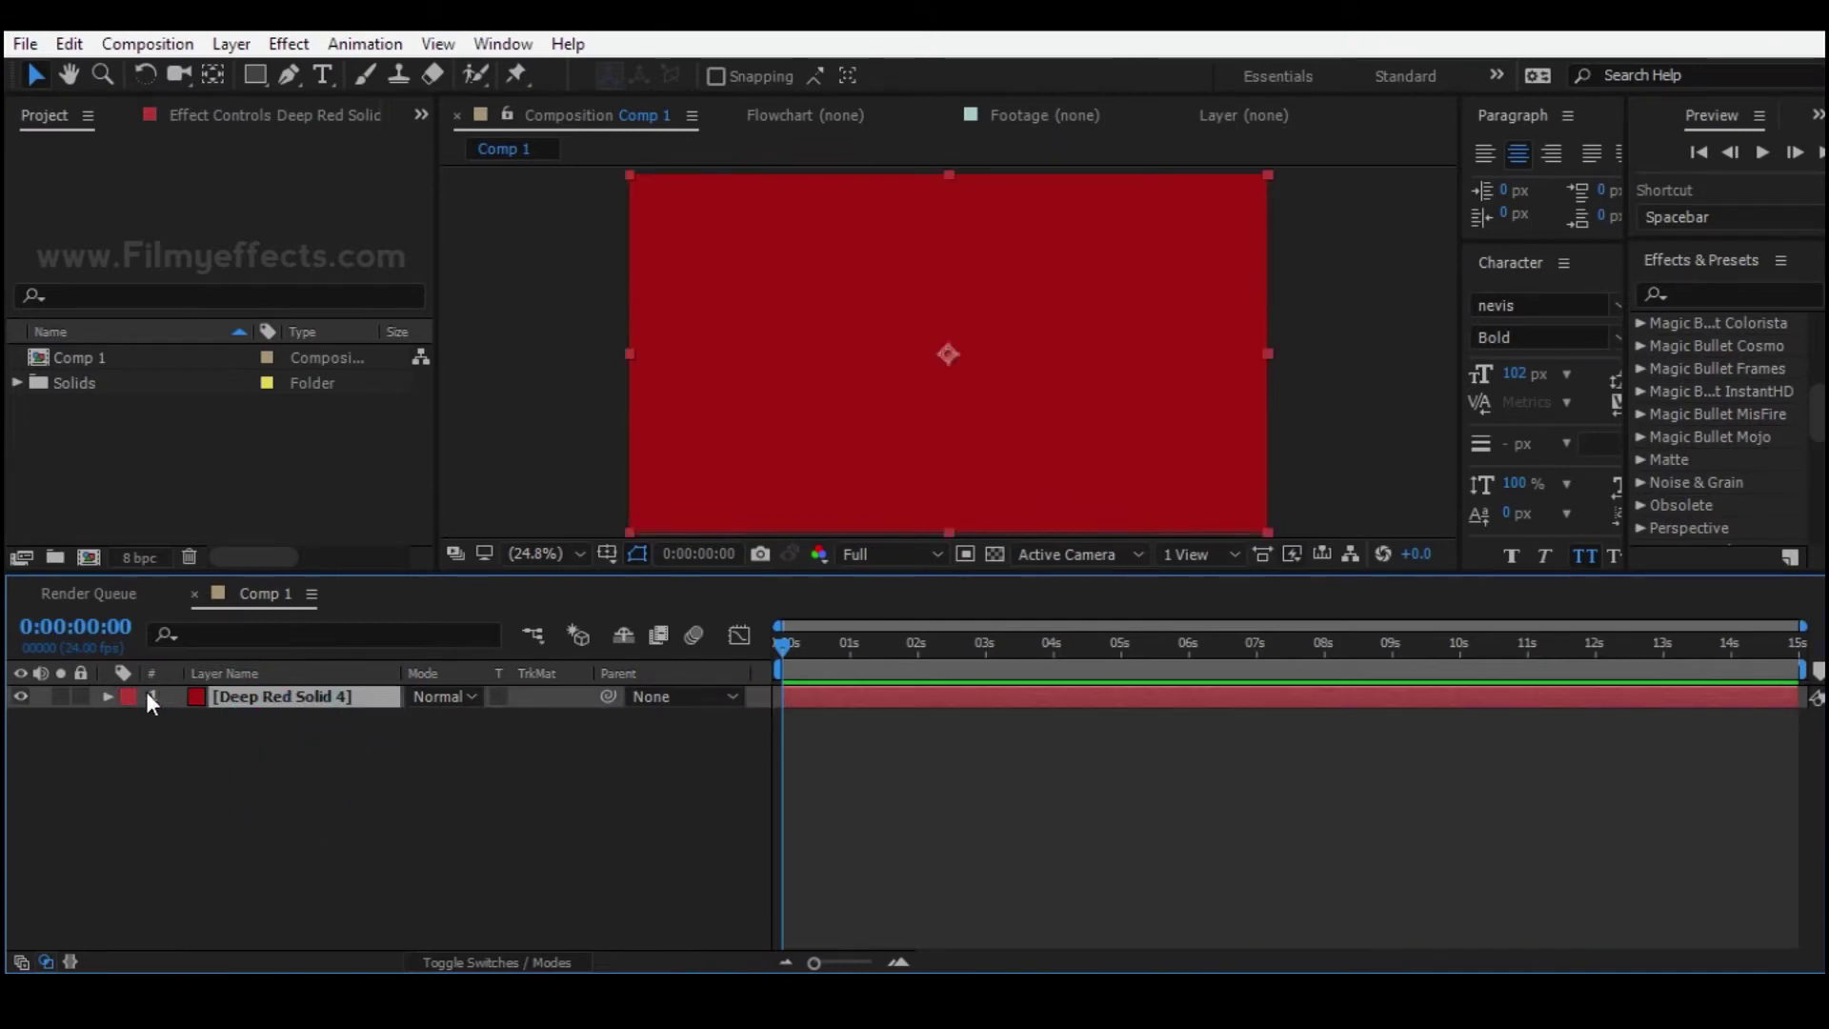
left_click(106, 698)
left_click(131, 720)
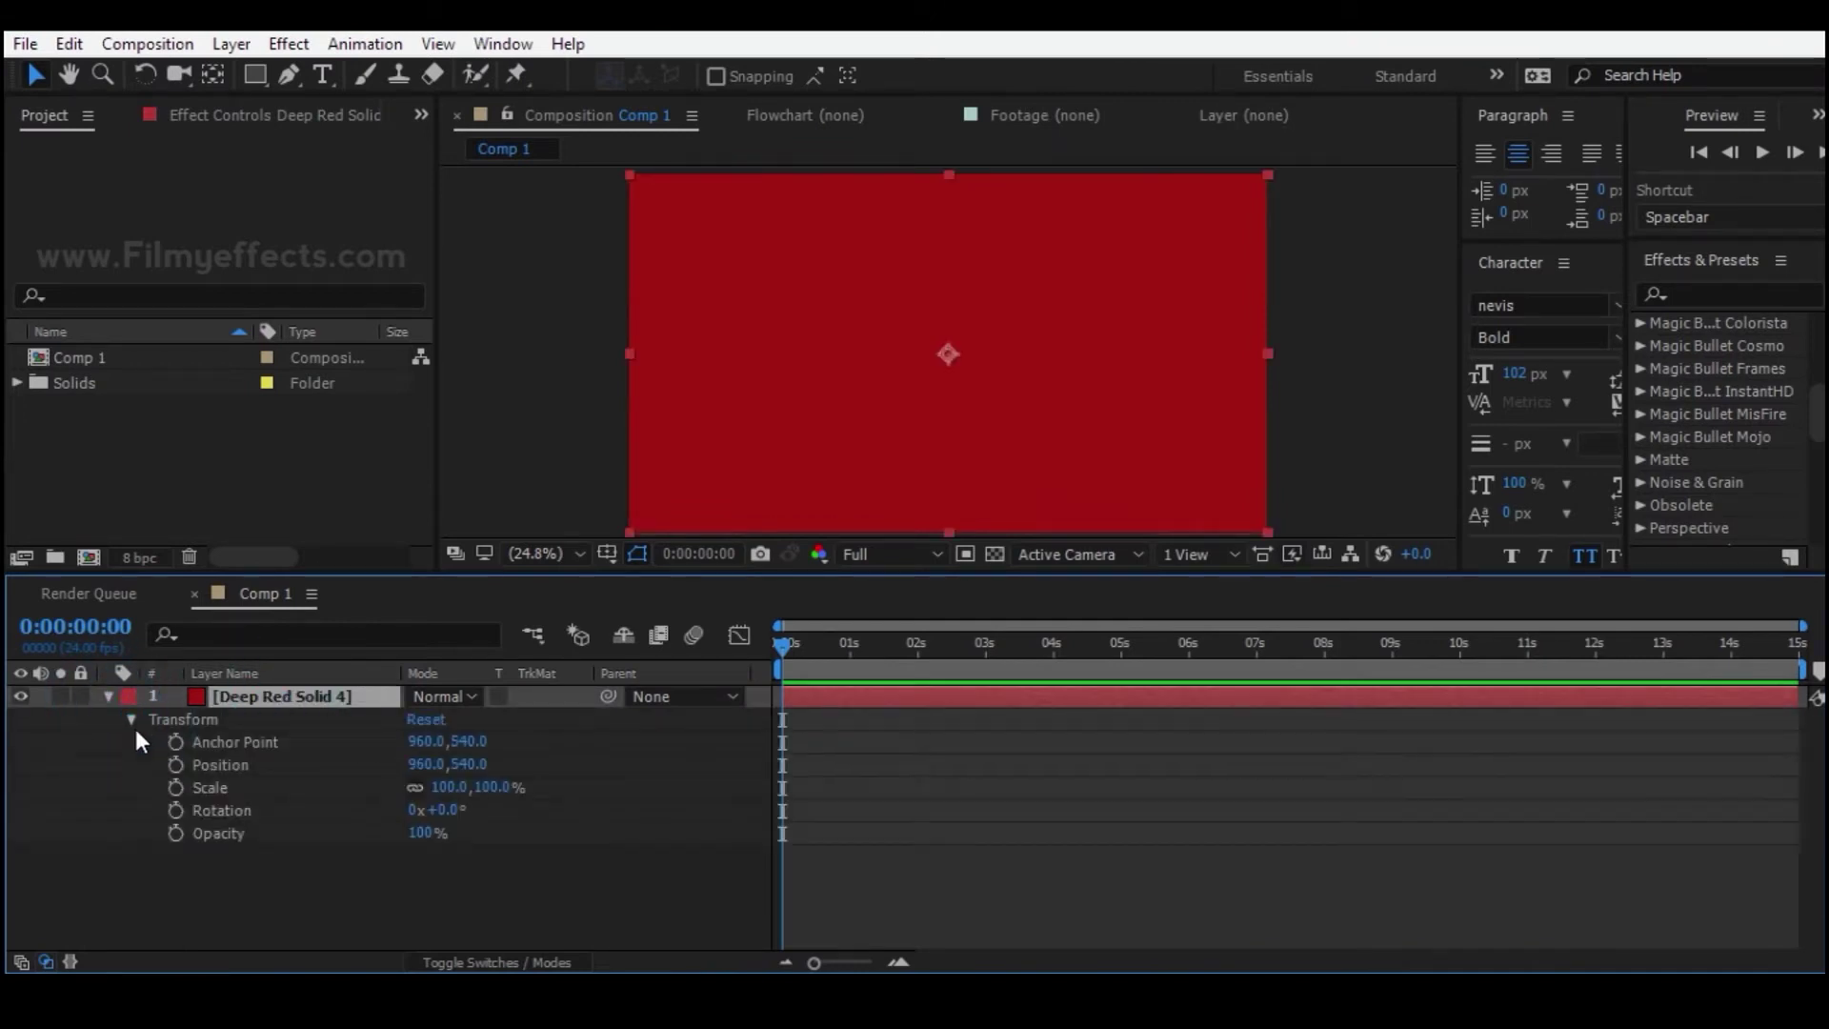
left_click(238, 742)
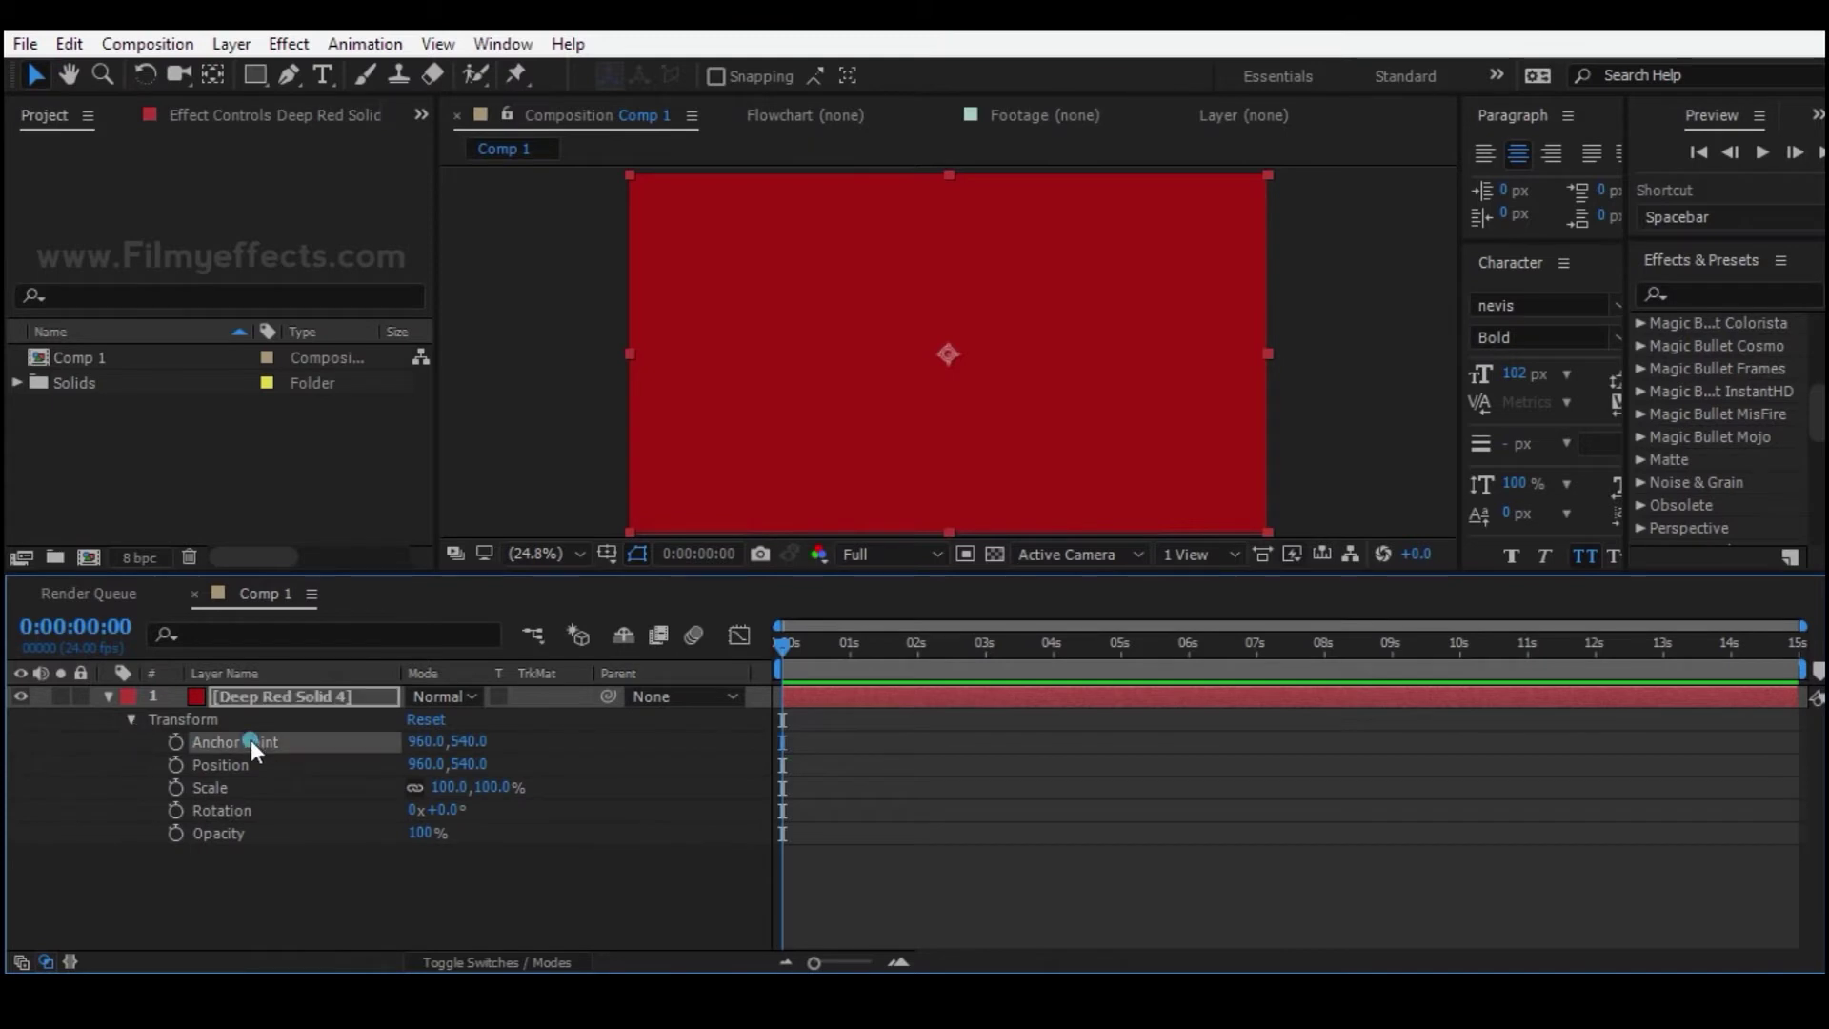
left_click(233, 762)
left_click(235, 787)
left_click(237, 807)
left_click(237, 831)
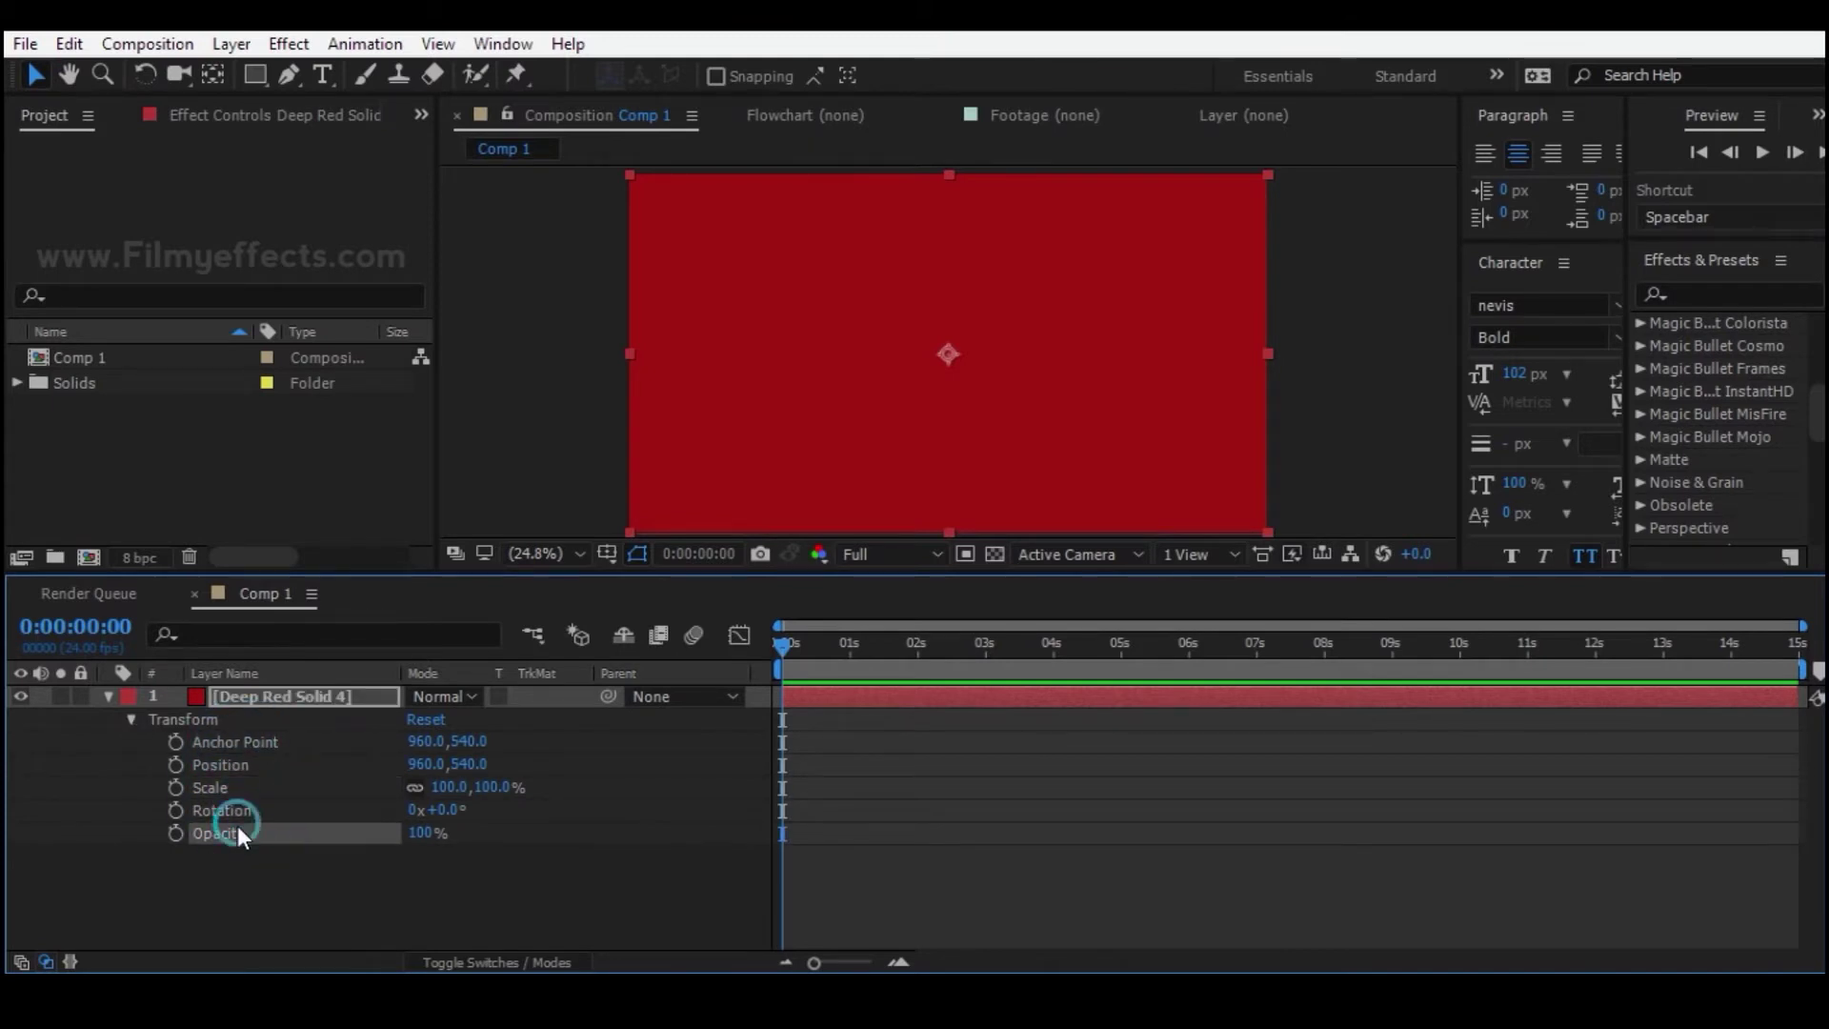
- Collapse the red solid's properties and filter the timeline by "pos" to isolate its Position property
left_click(132, 719)
left_click(109, 696)
left_click(189, 758)
left_click(253, 700)
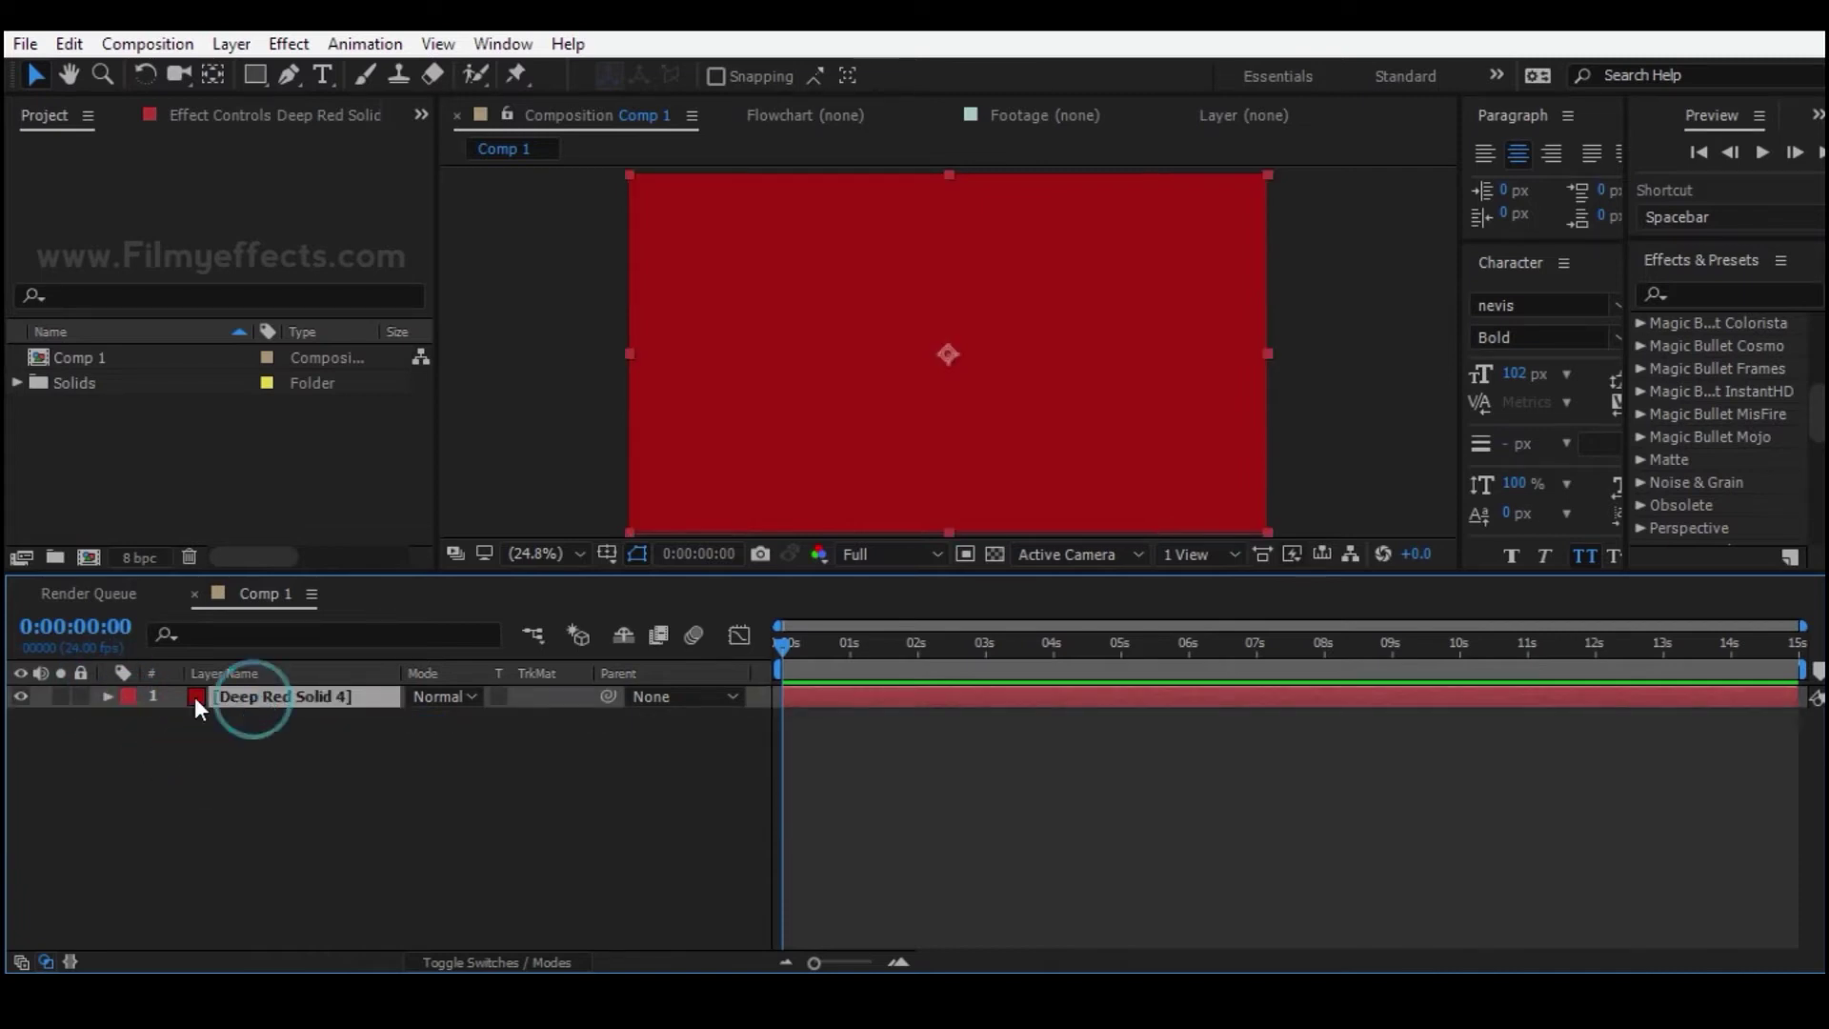
left_click(243, 637)
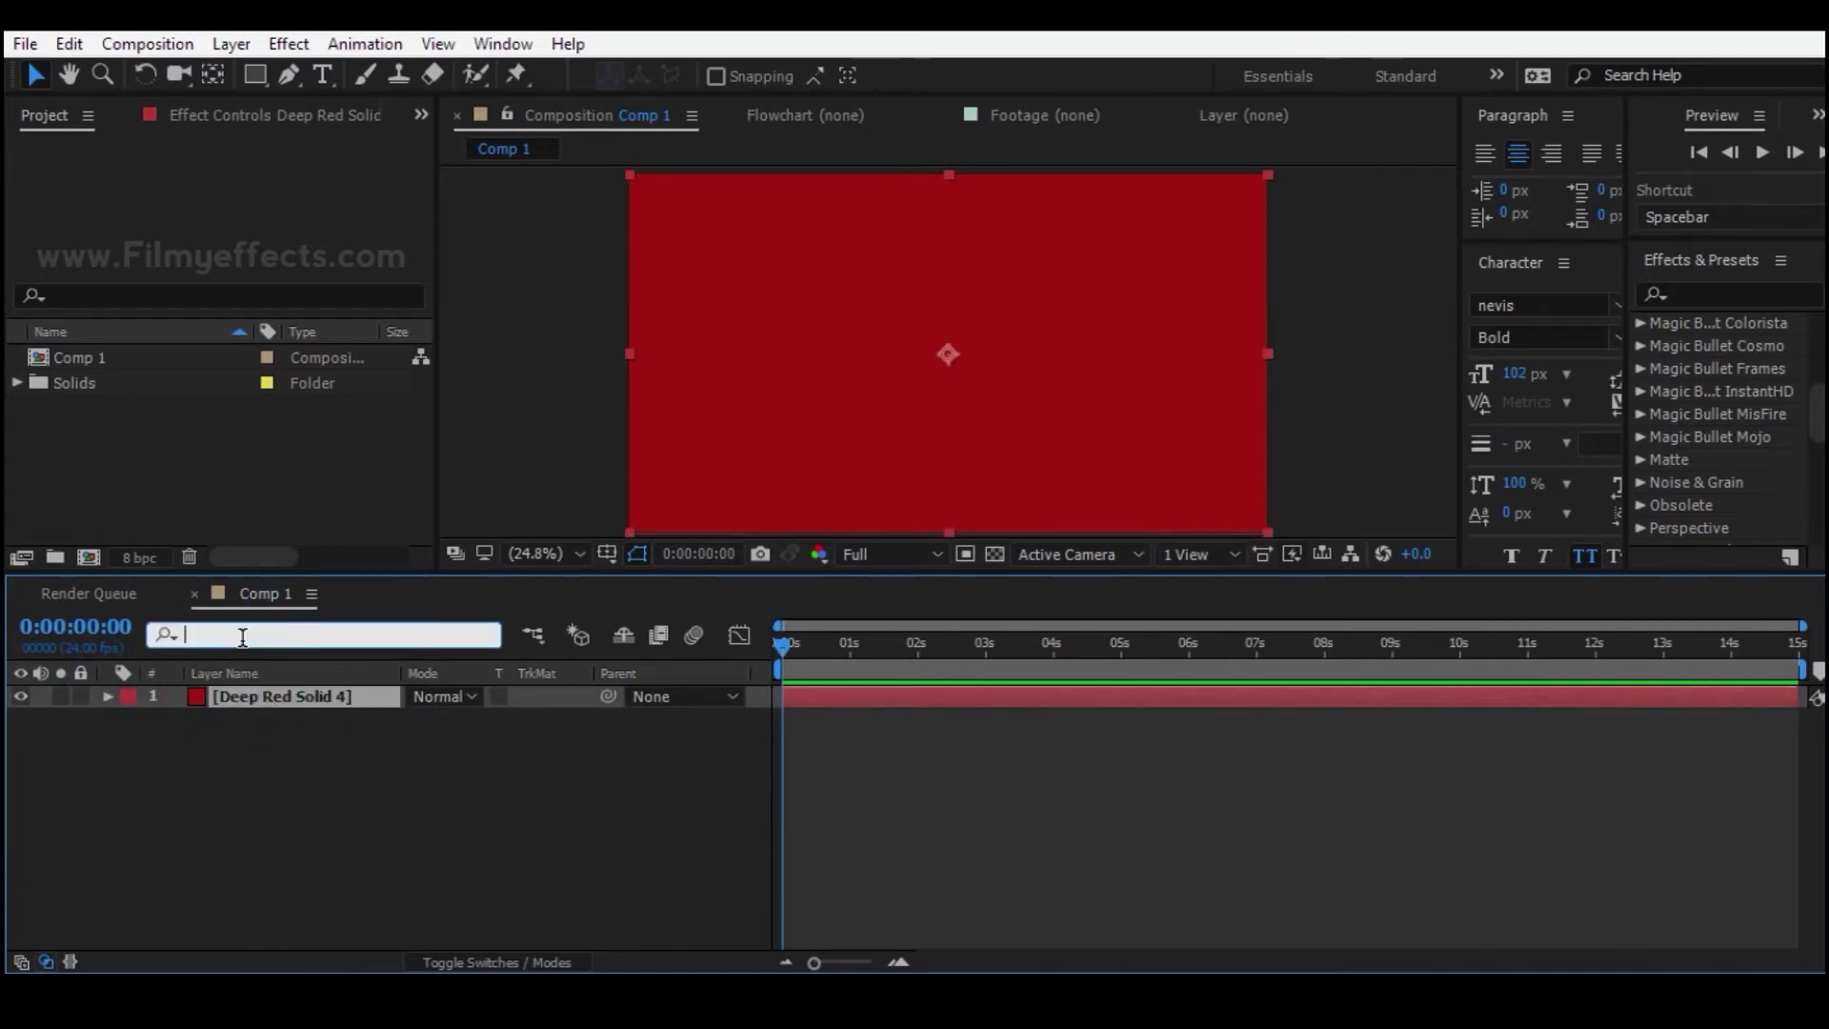
type("pos")
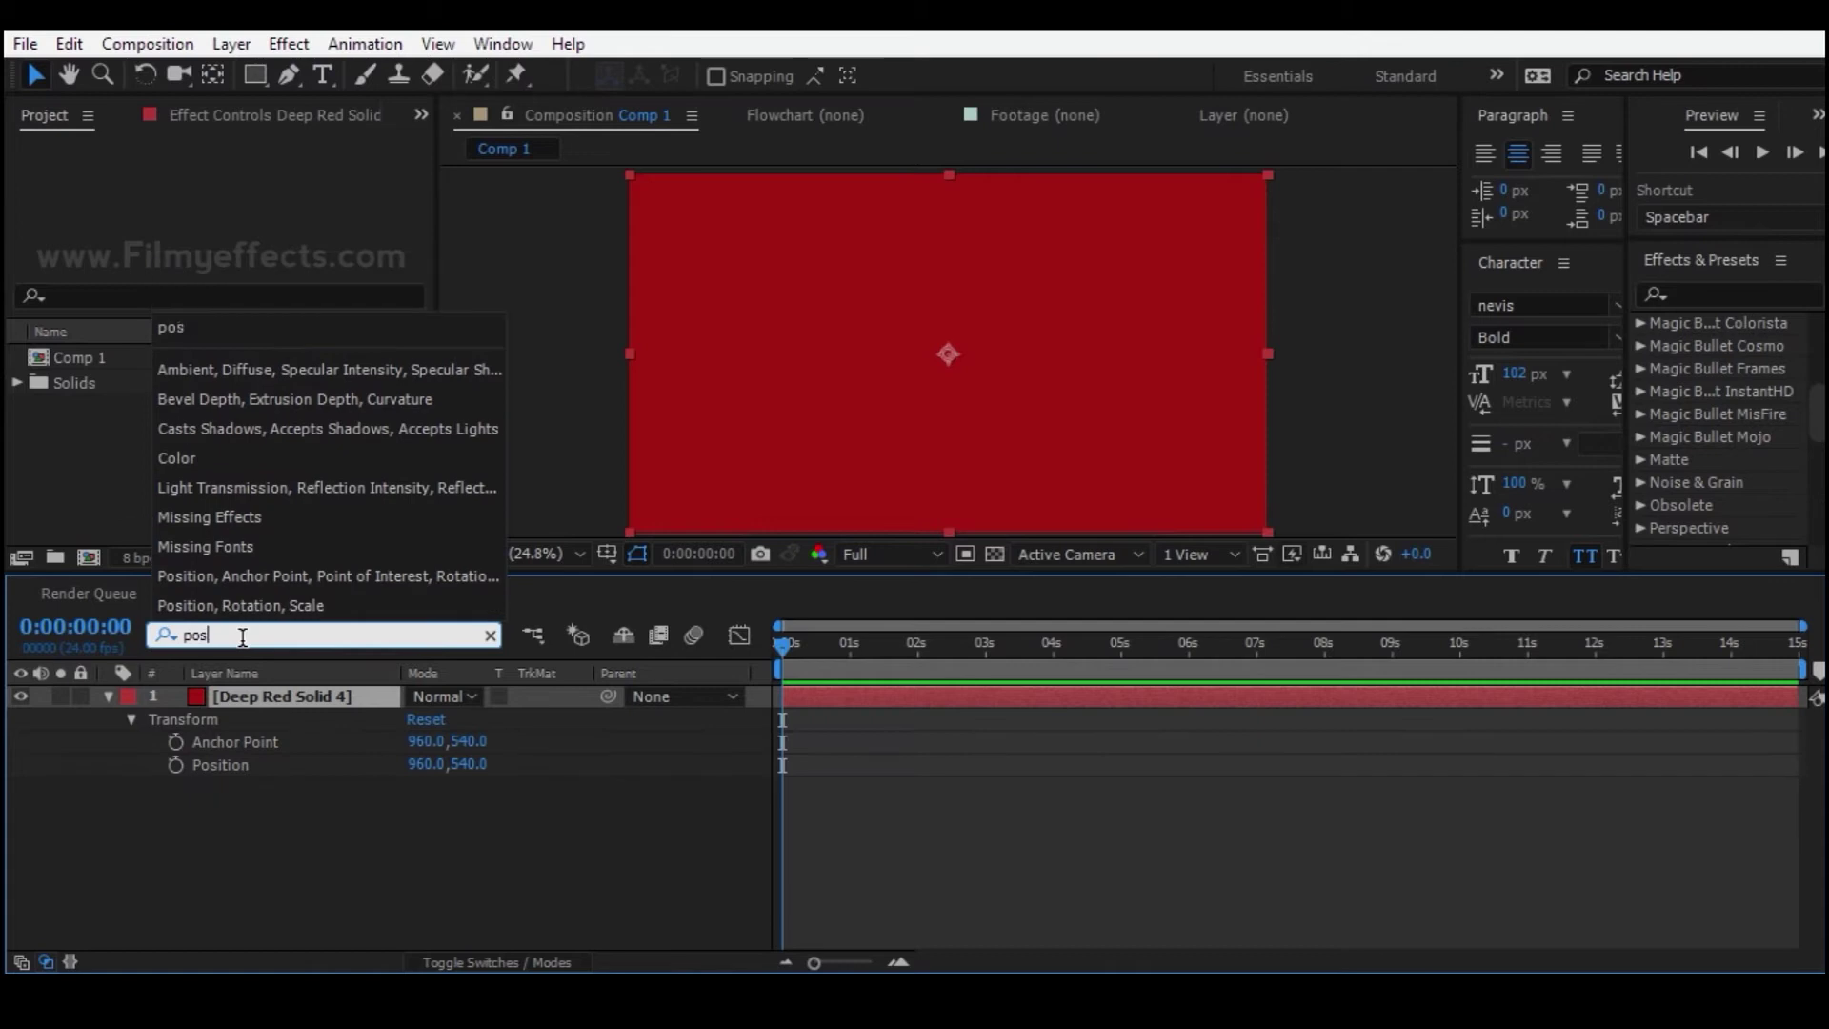
left_click(217, 758)
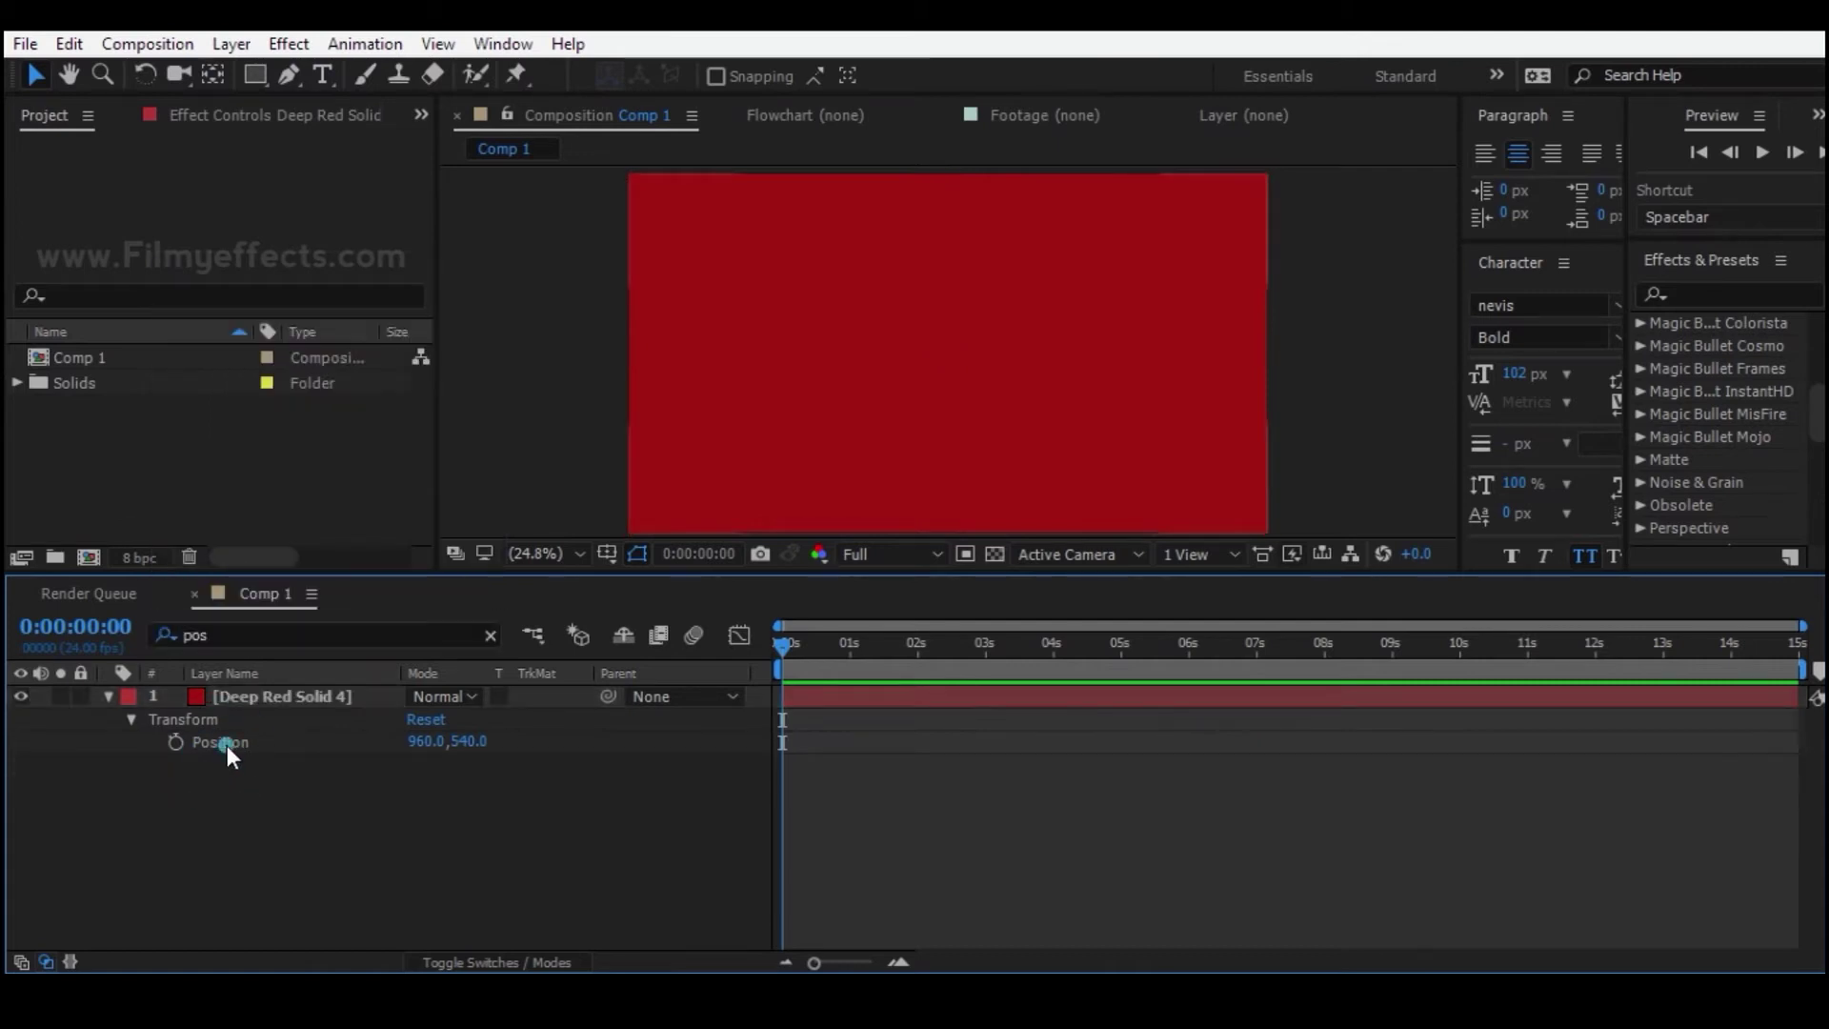
left_click(274, 637)
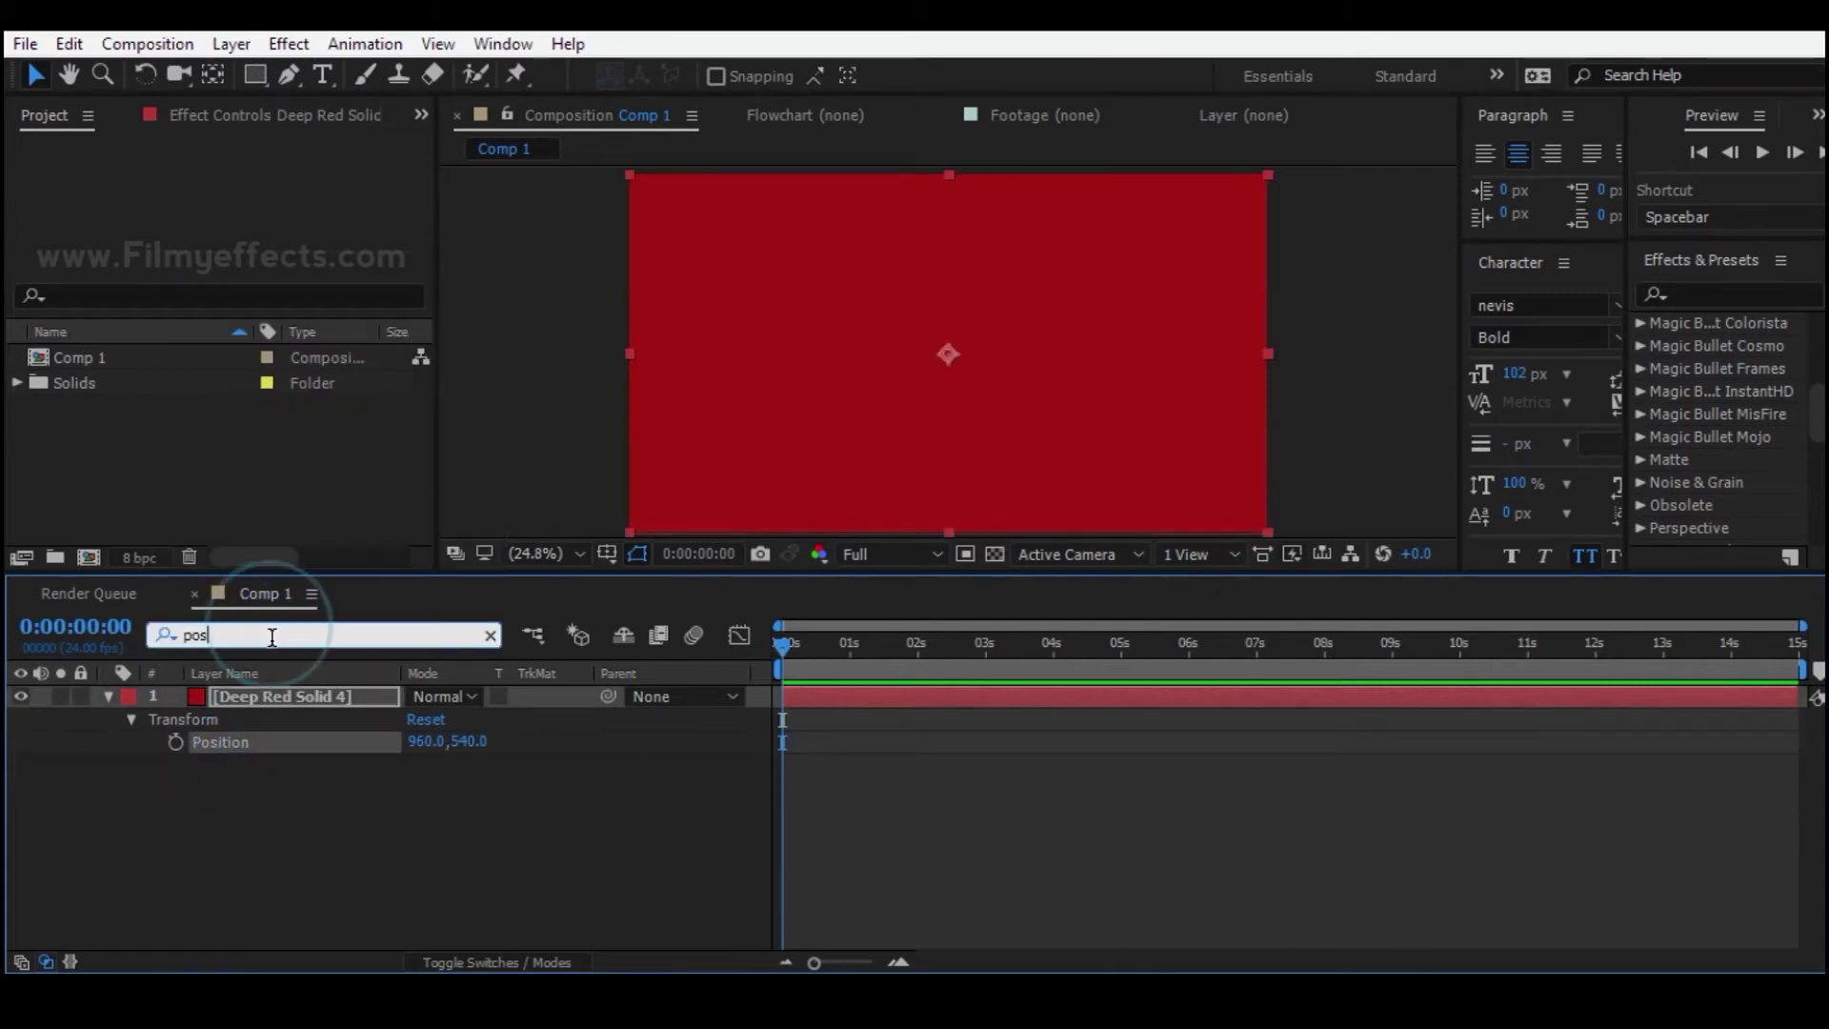
- Collapse the red solid's properties and duplicate the layer nine times in Comp 1
left_click(107, 696)
left_click(271, 699)
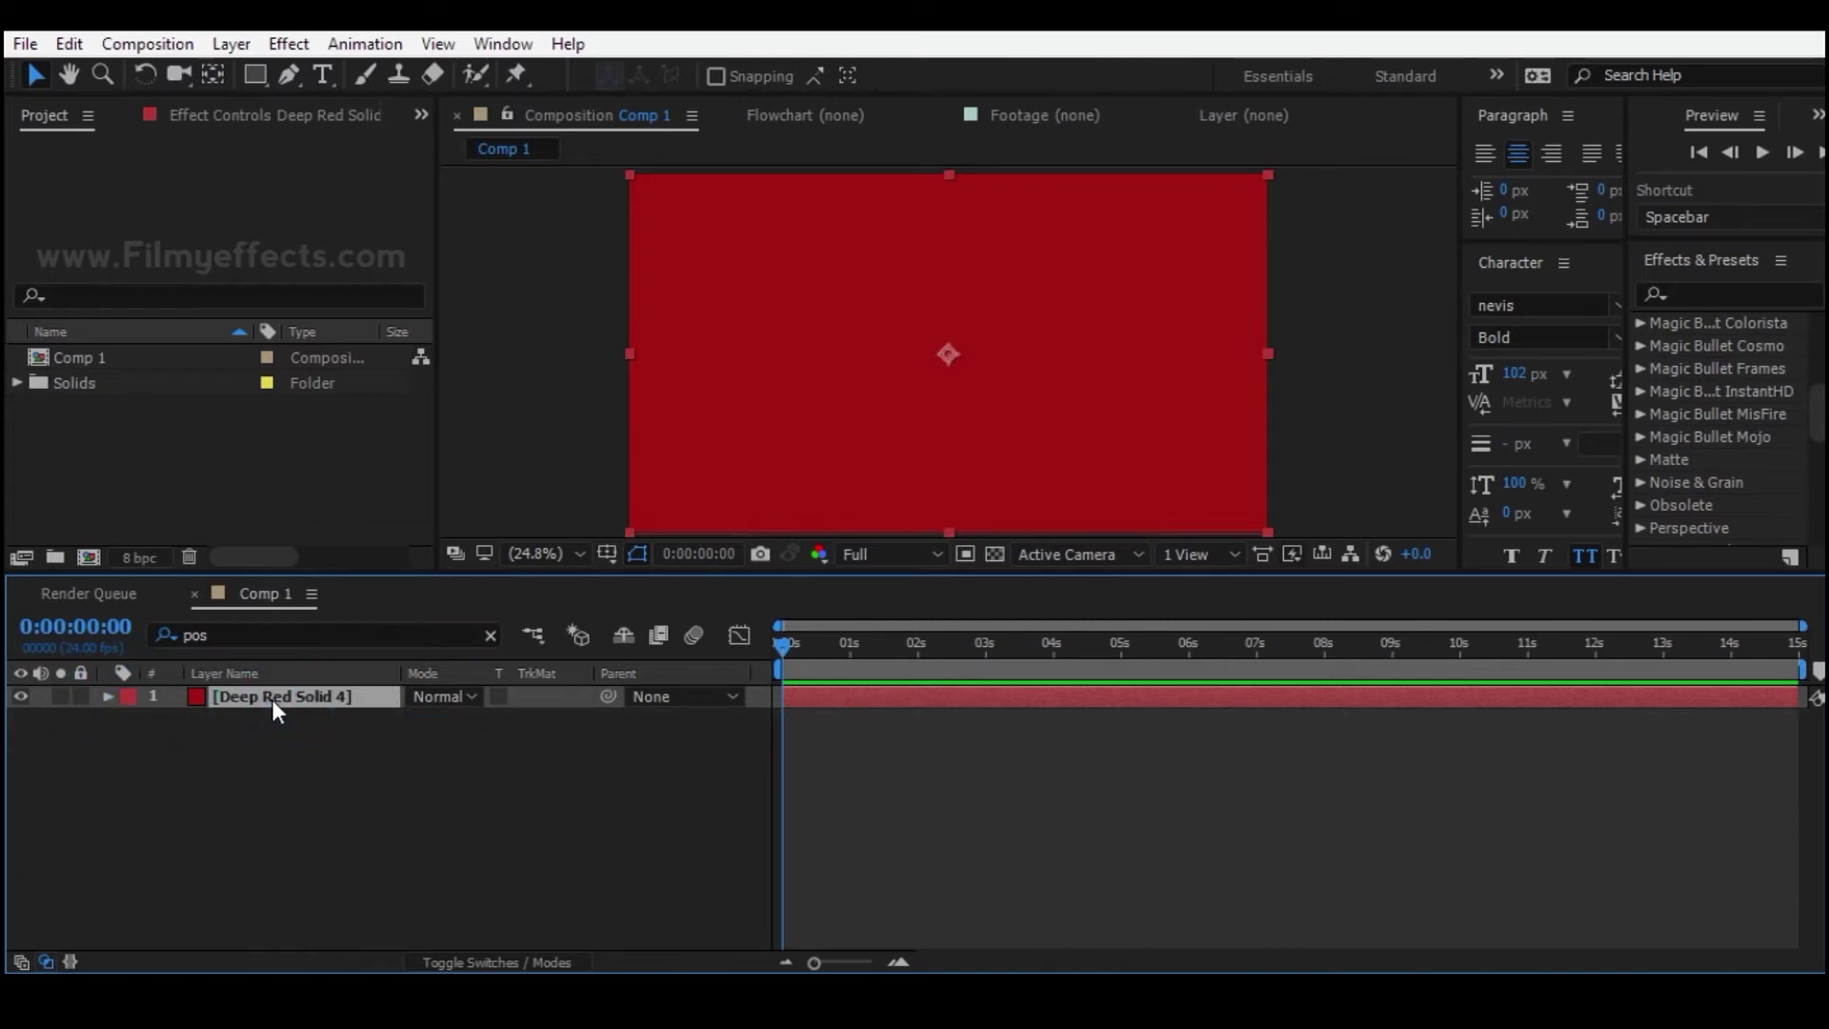
key("ctrl+d")
key("ctrl+d")
key("ctrl+d")
key("ctrl+d")
key("ctrl+d")
key("ctrl+d")
key("ctrl+d")
key("ctrl+d")
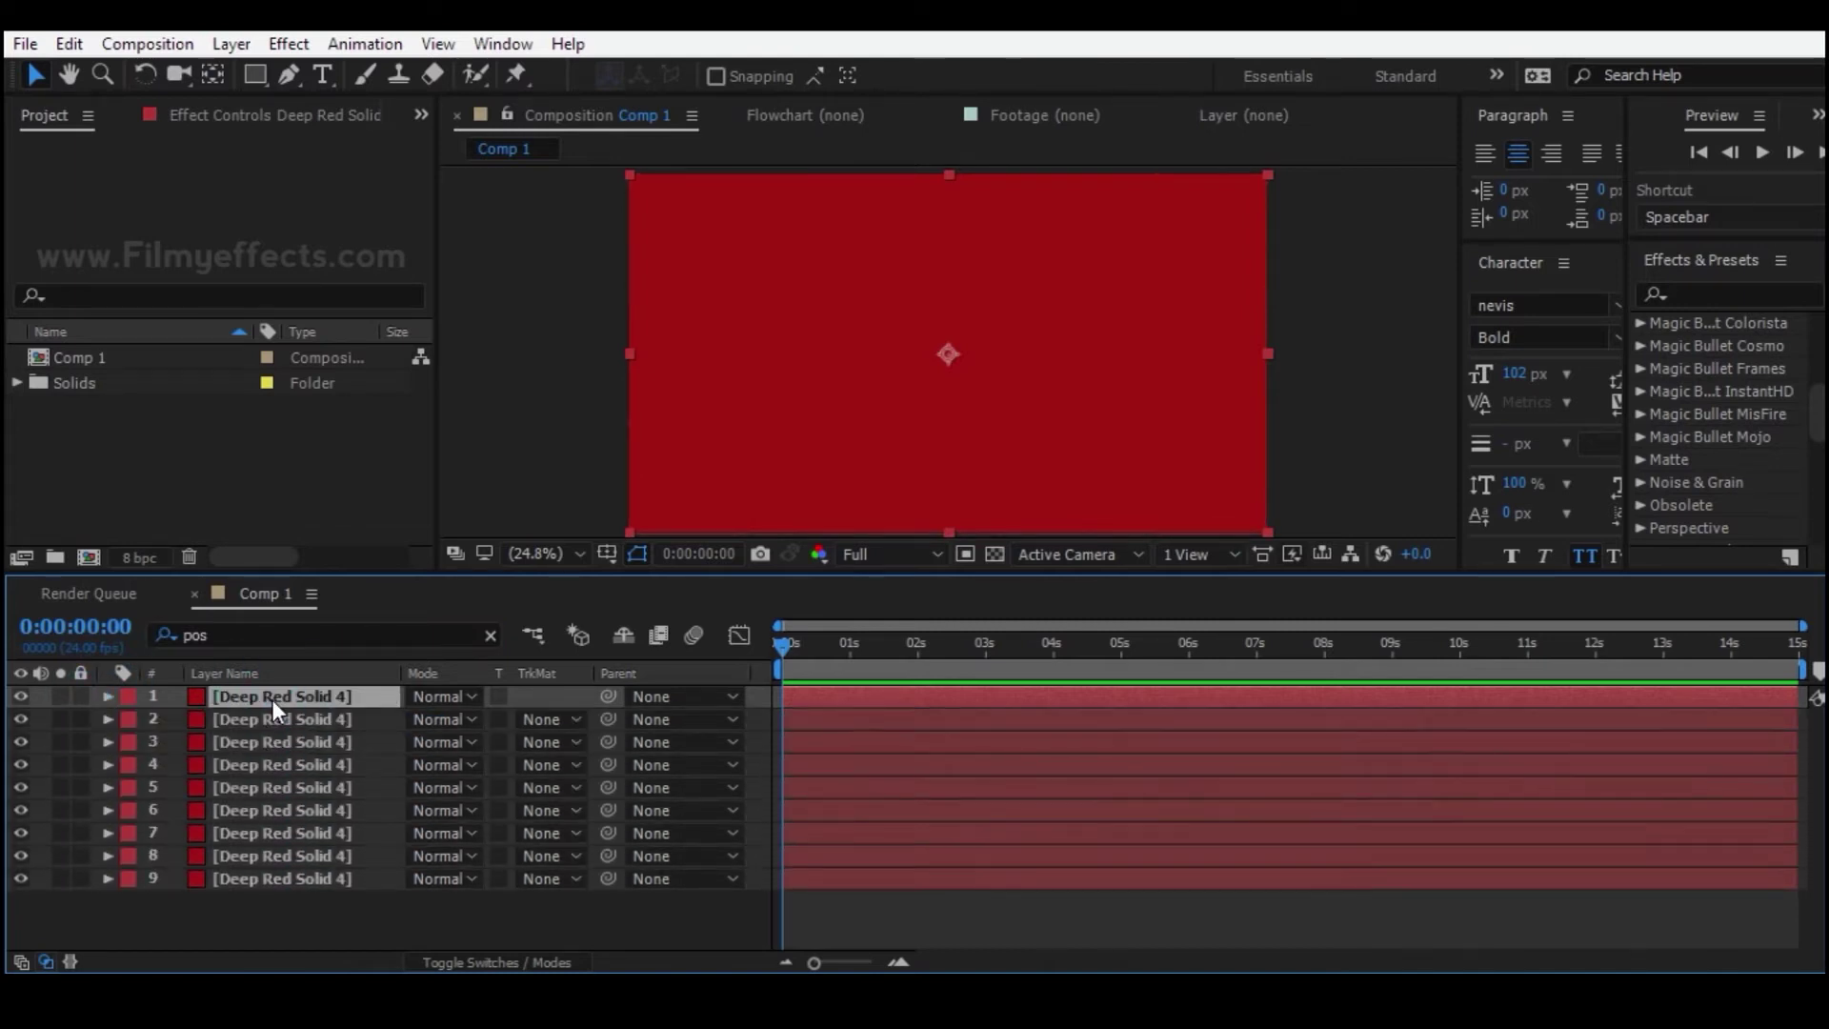
key("ctrl+d")
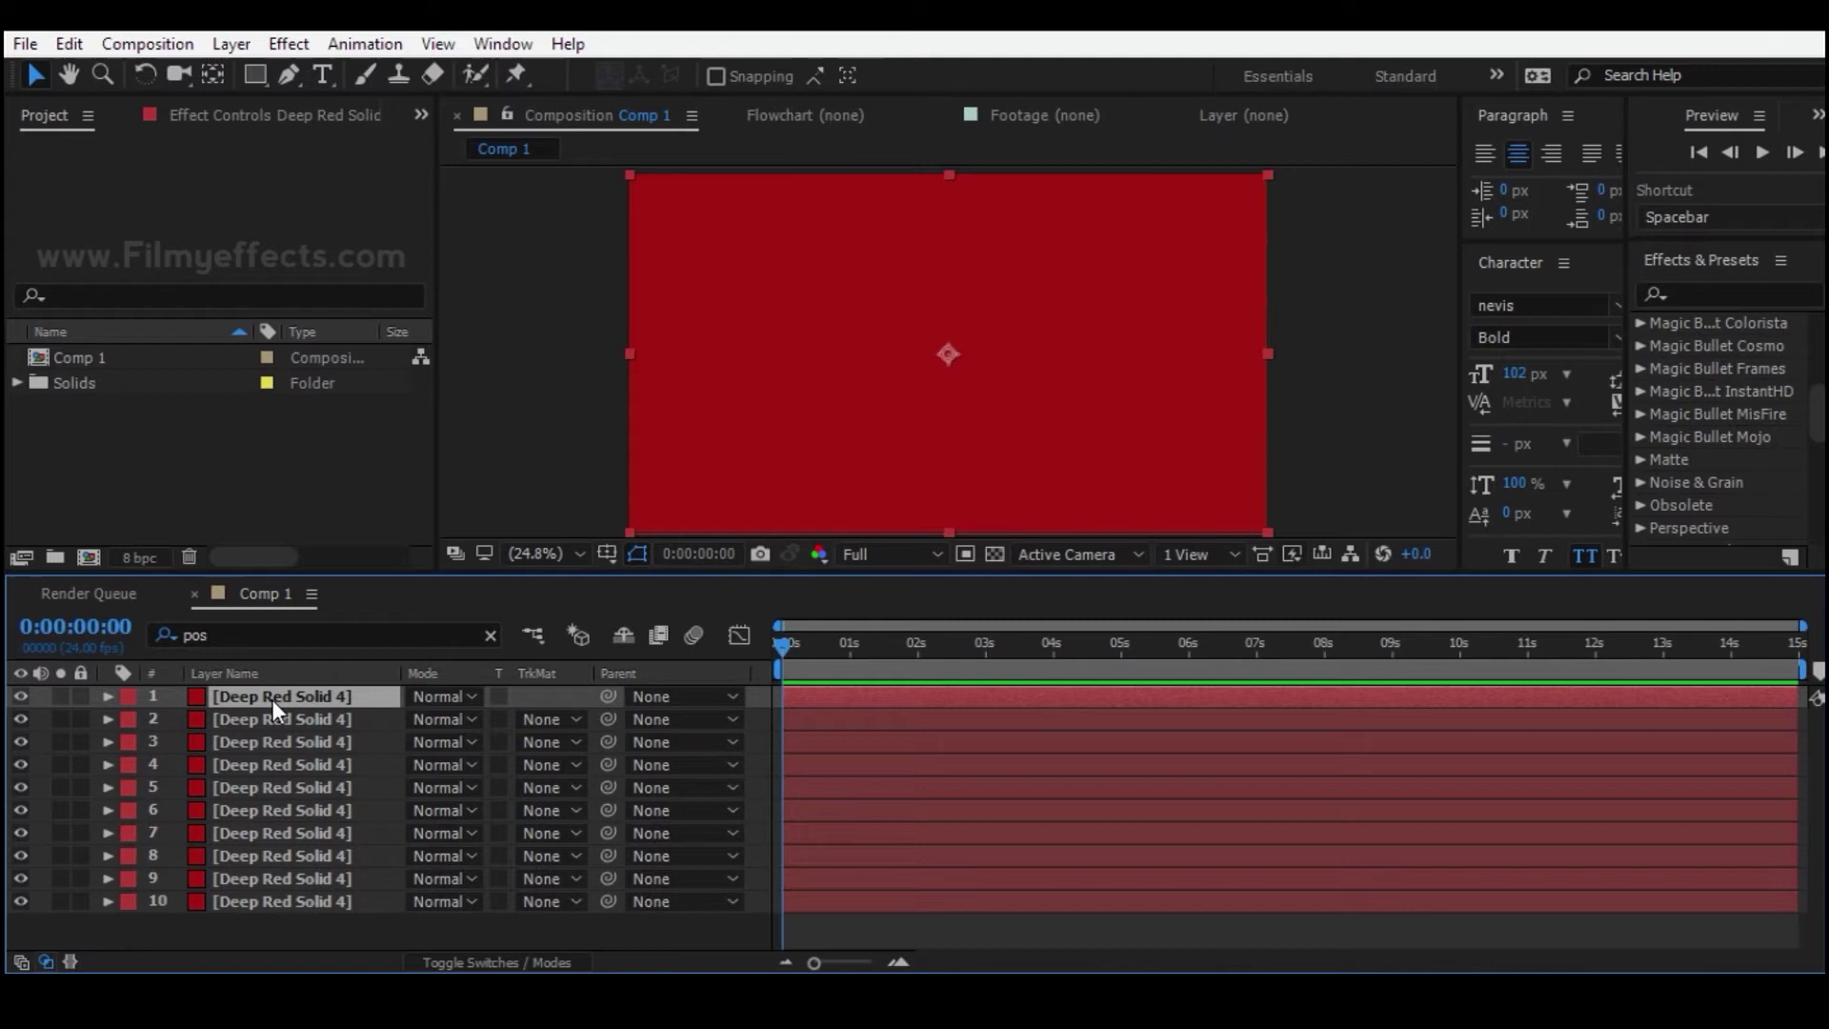
- Filter the timeline by "pos" for layer 8 only, select its Position property and collapse the layer again
left_click(283, 723)
left_click(275, 699)
left_click(332, 857)
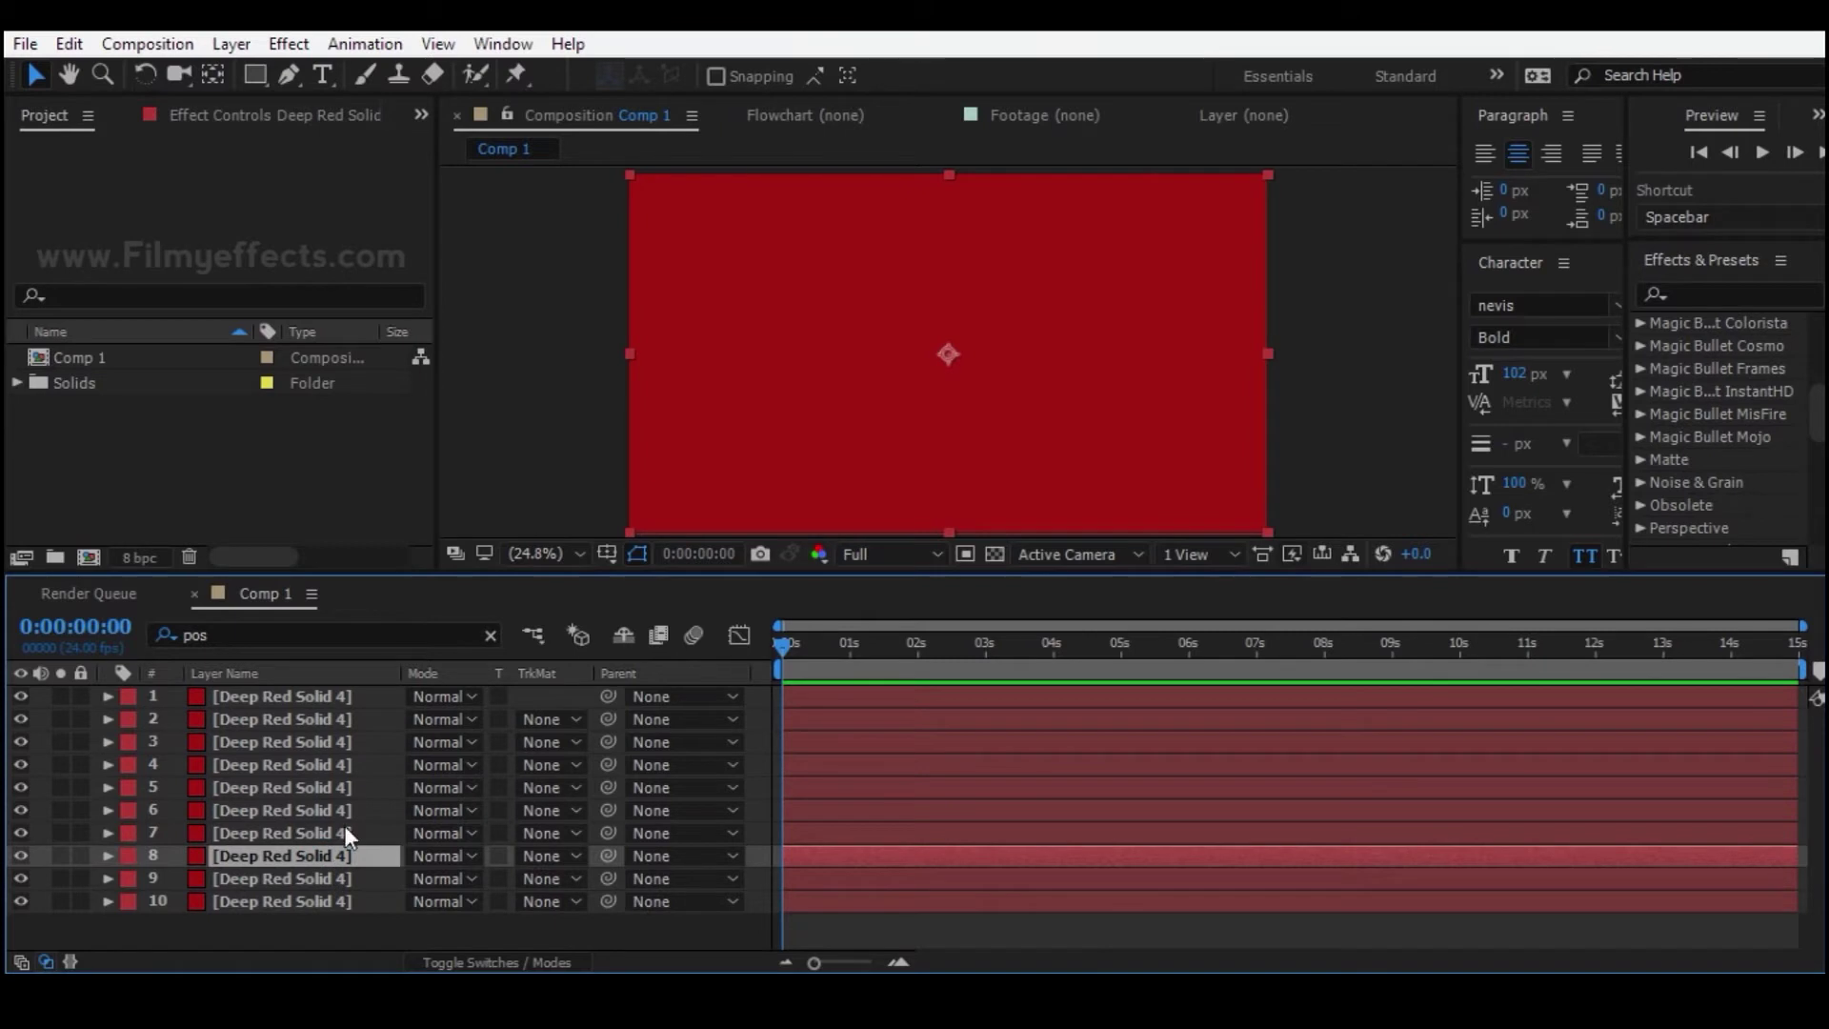
left_click(241, 636)
left_click(164, 634)
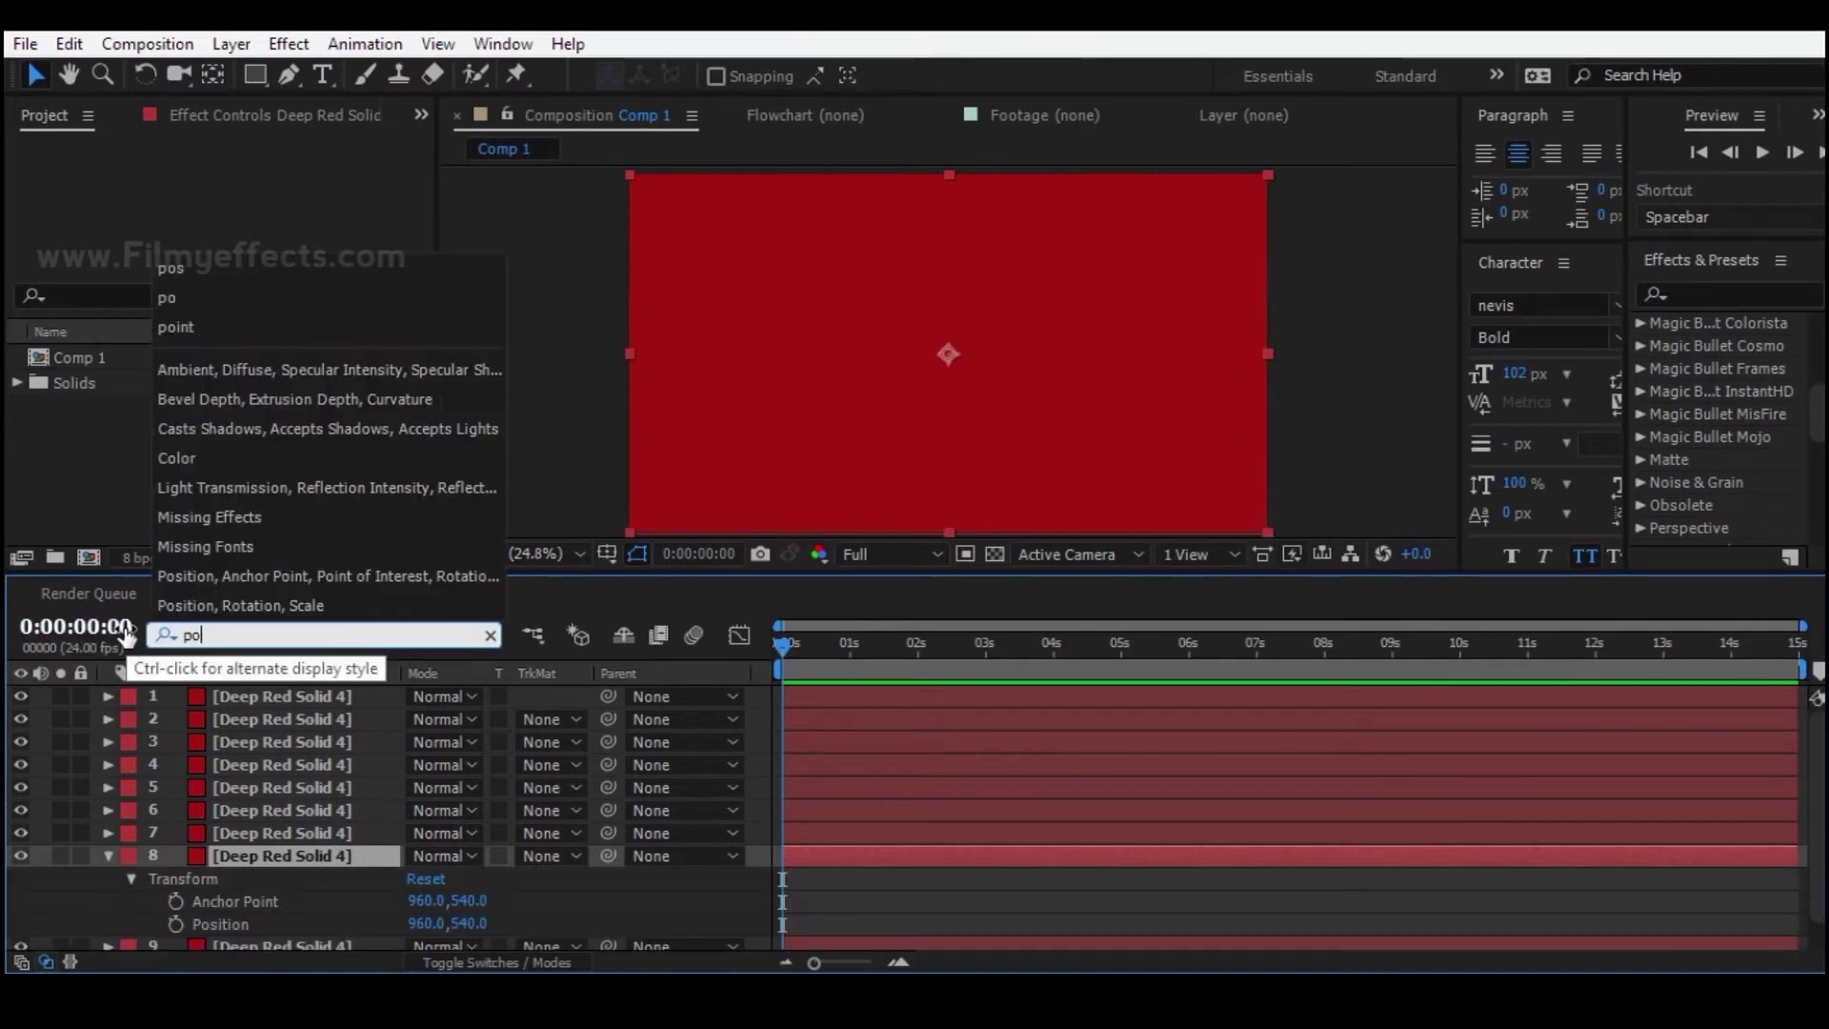
left_click(266, 882)
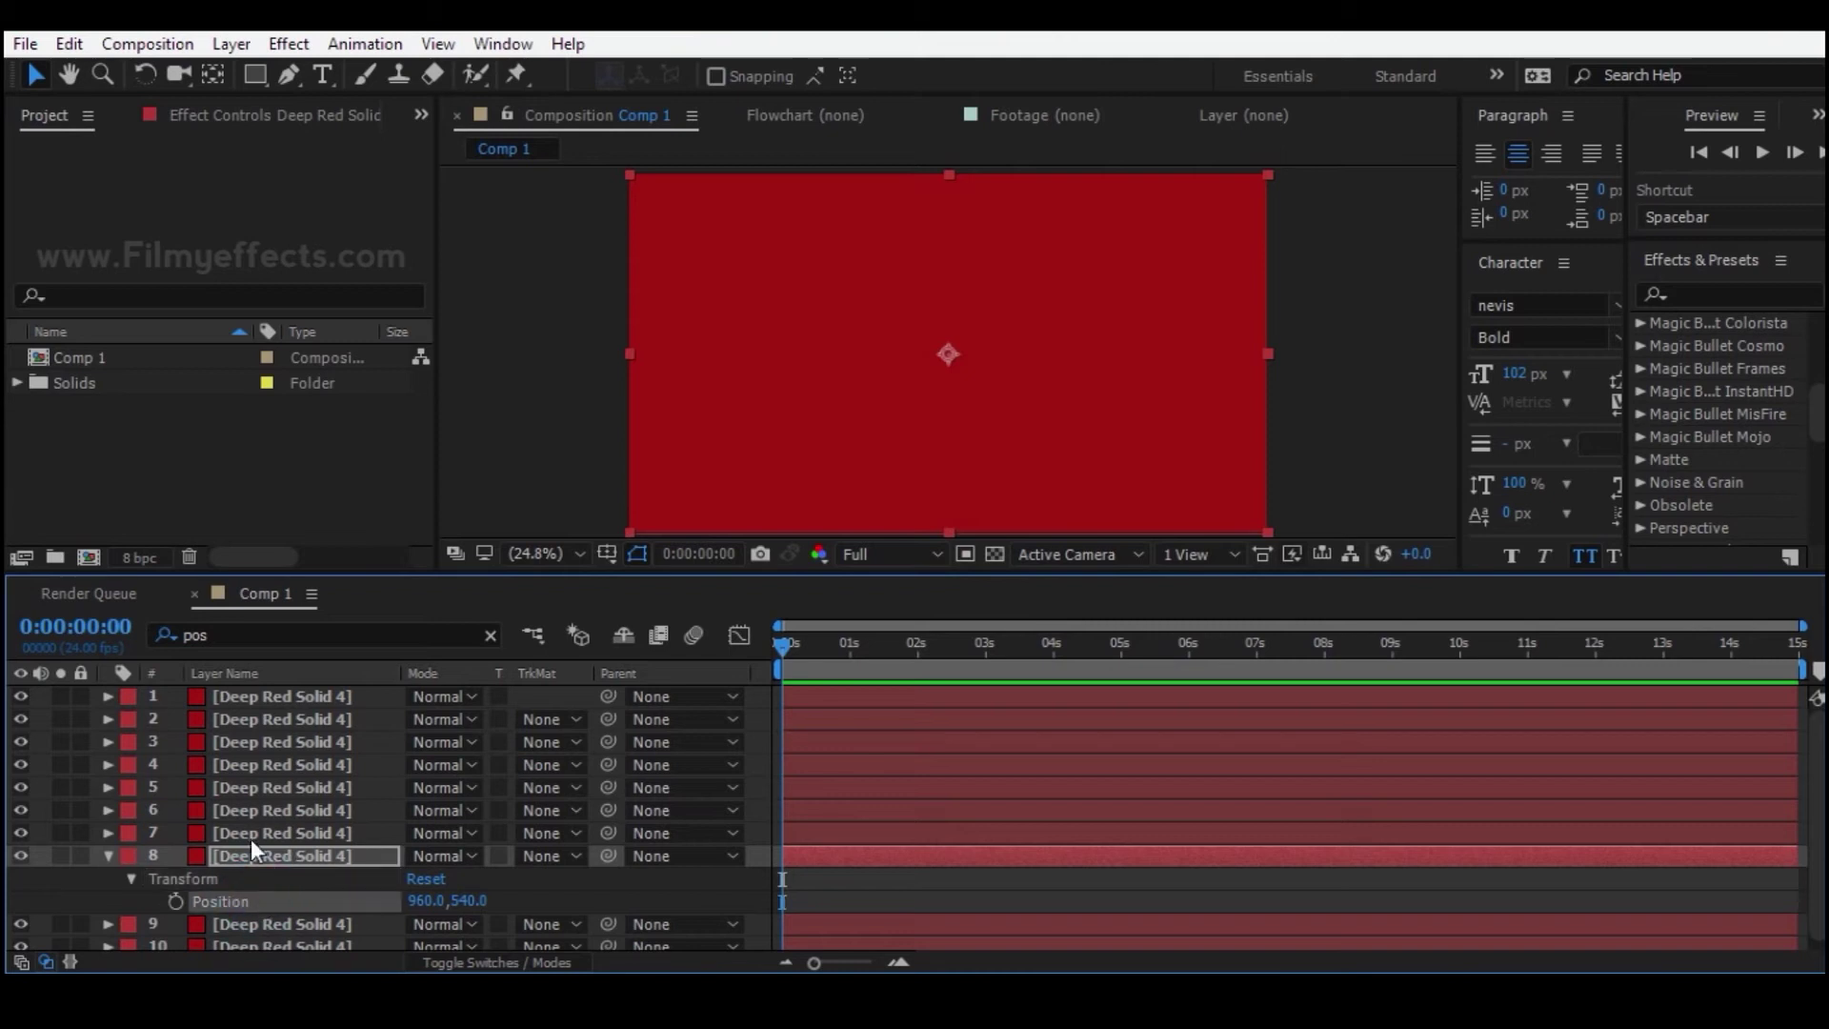
left_click(108, 855)
- Filter the timeline by "sca" to isolate the Scale property of layer 3, and clear the search
left_click(312, 749)
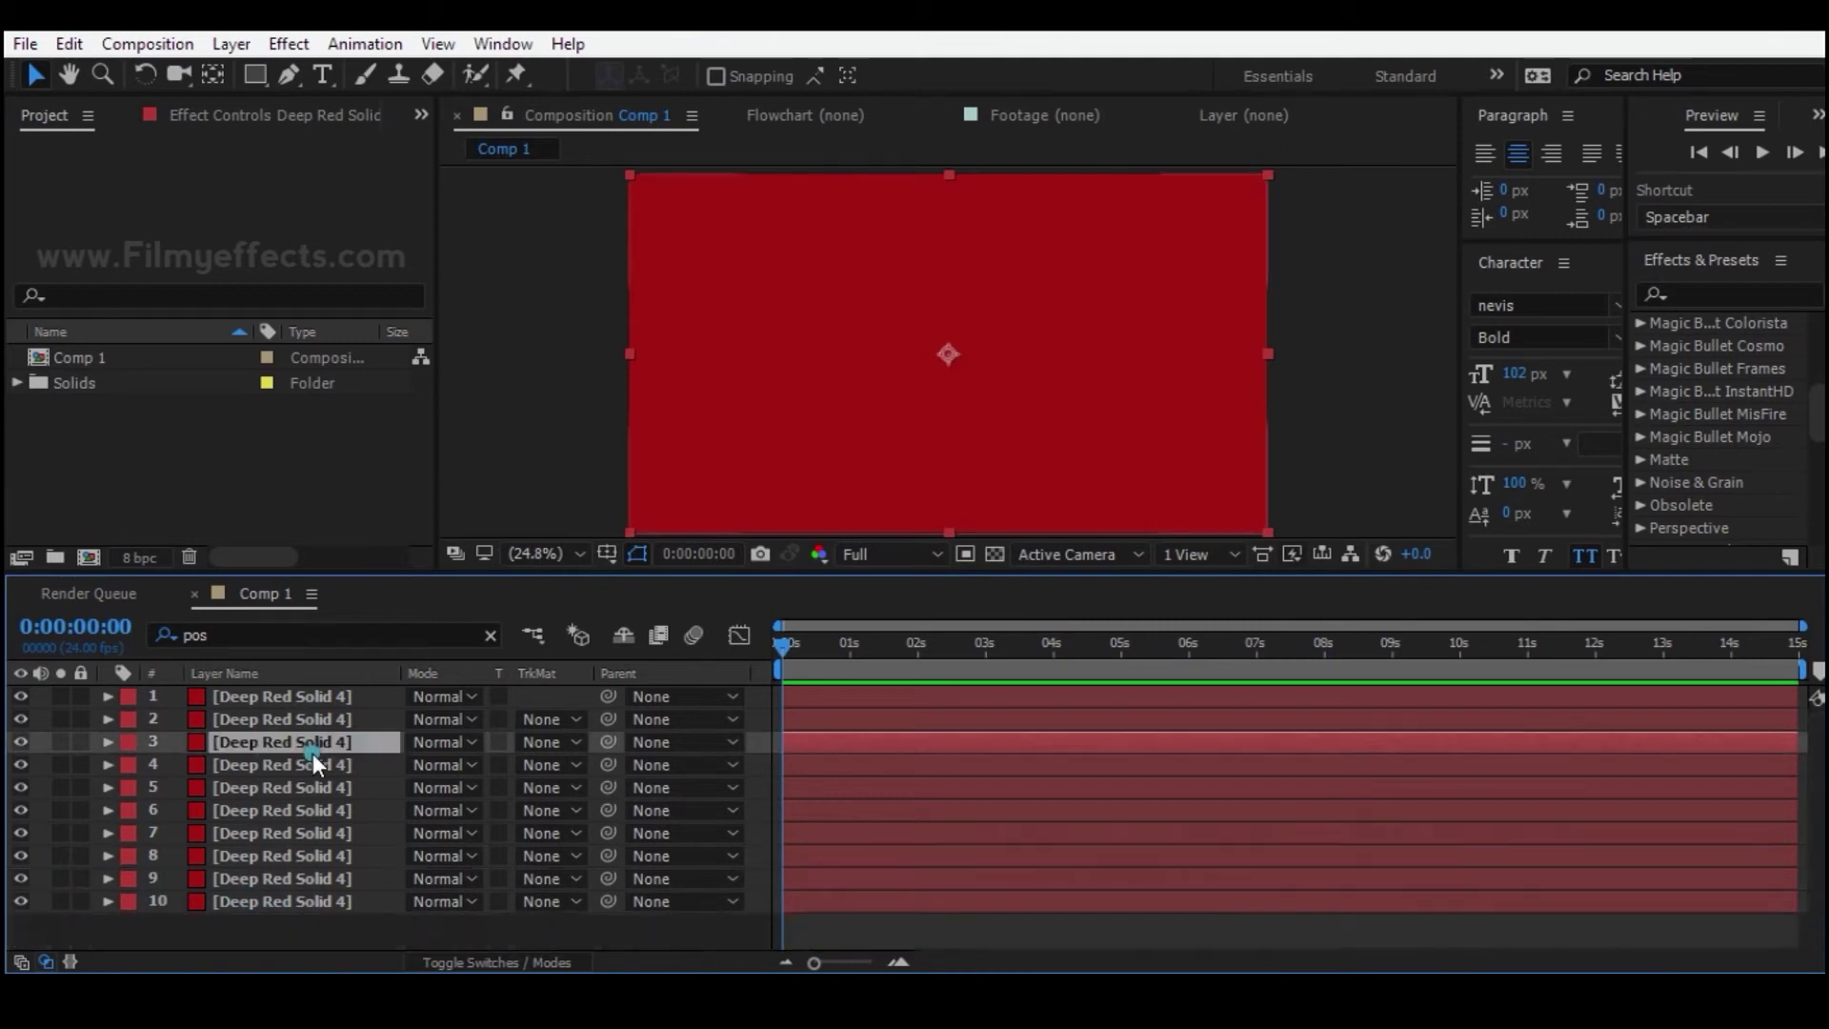
left_click(277, 632)
type("sca")
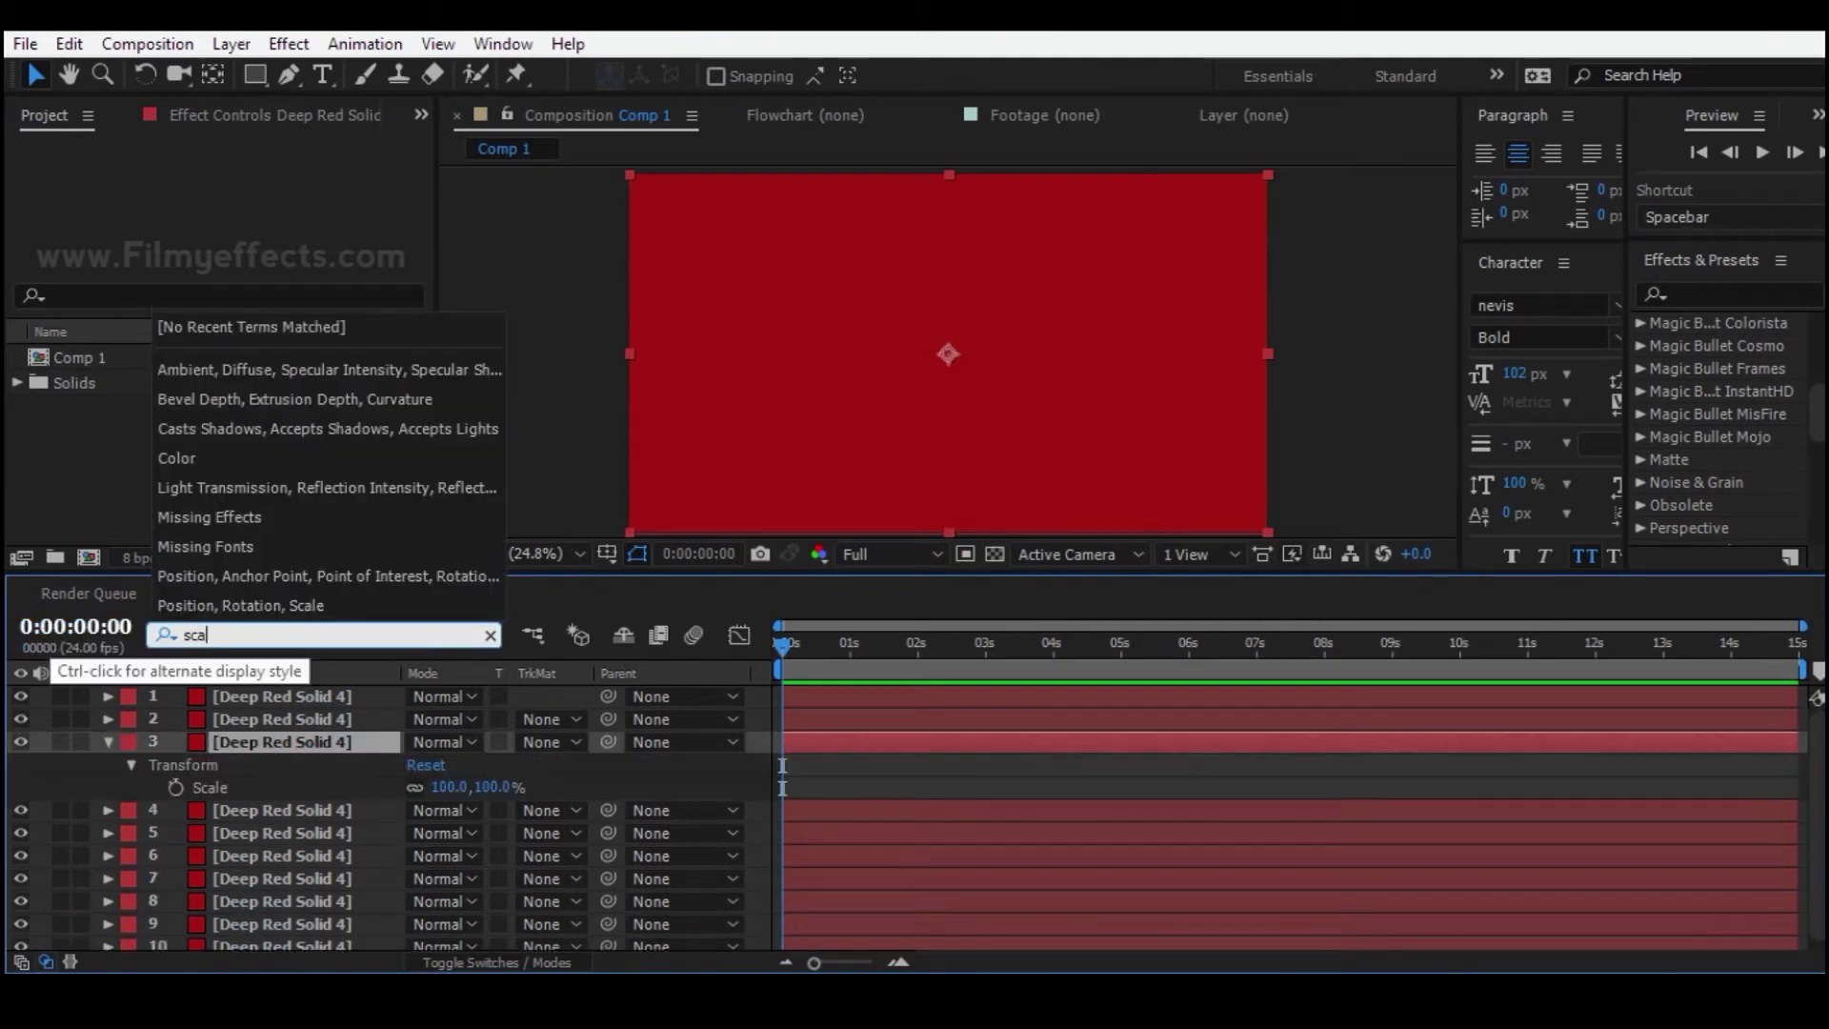
left_click(210, 789)
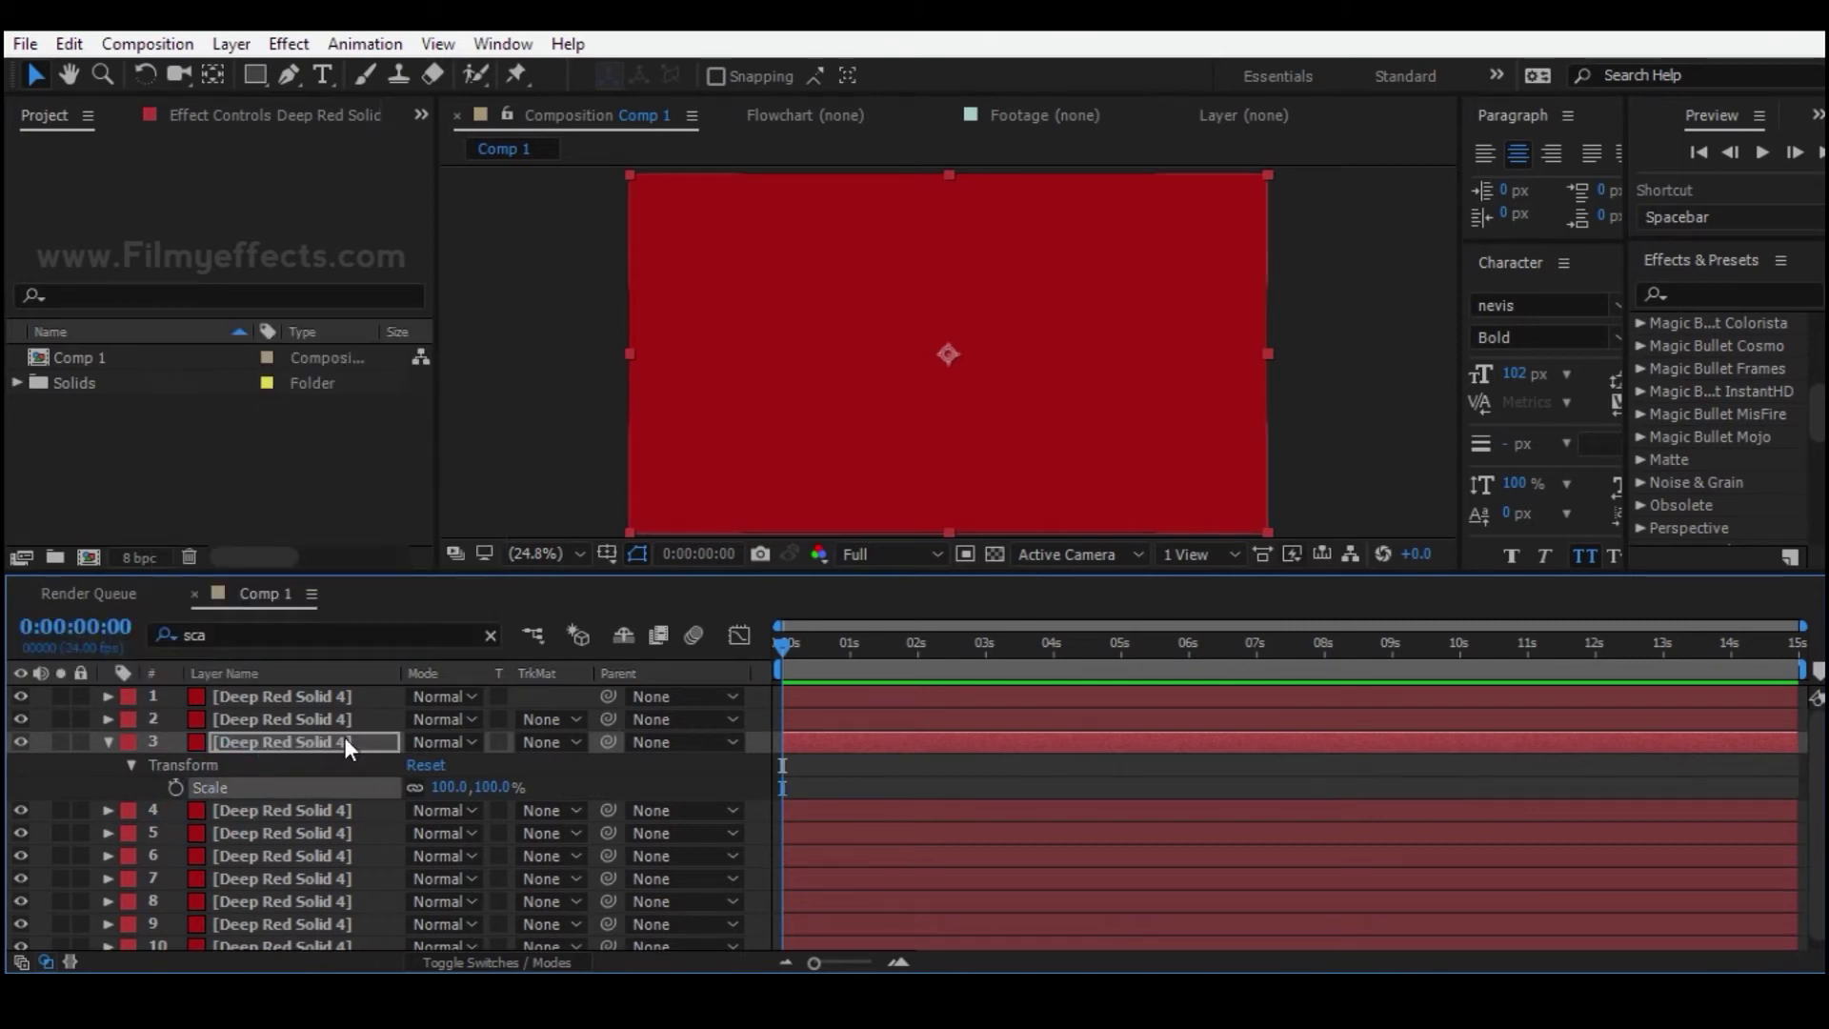
double_click(271, 626)
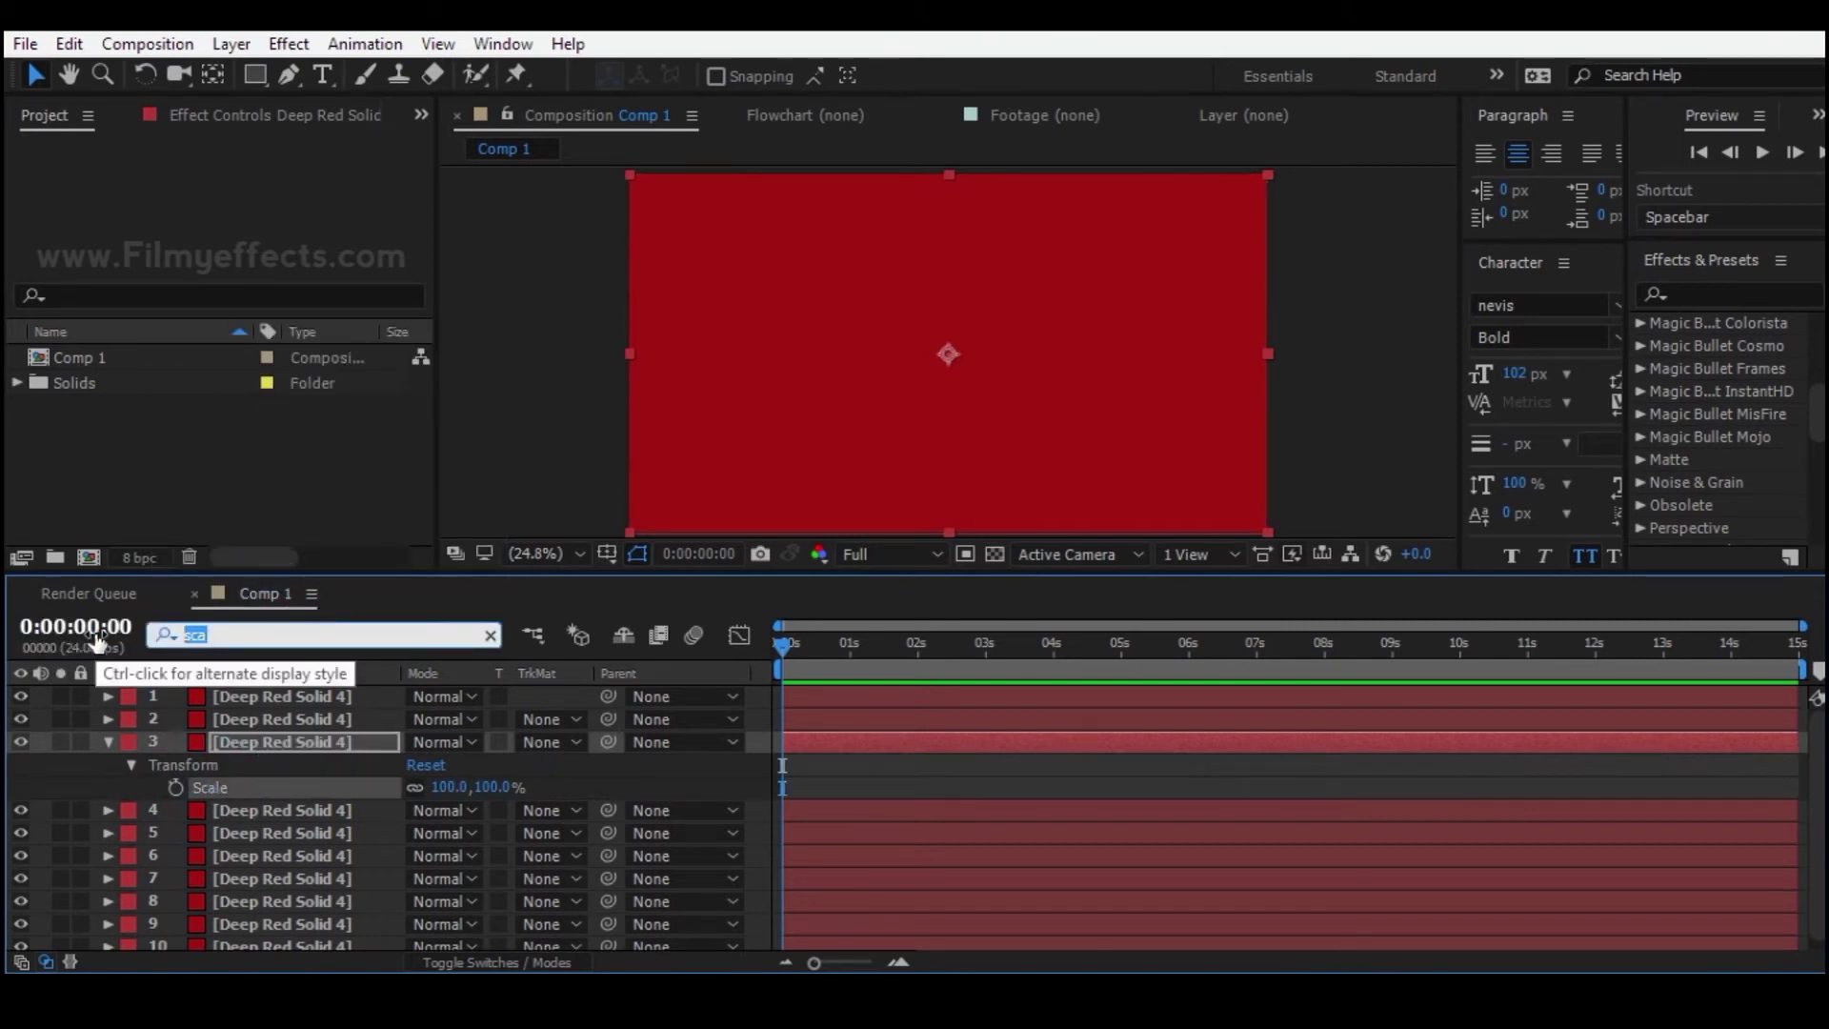
key("BackSpace")
- Delete the nine duplicate red solids, layers 2 to 10, keeping only the first layer
left_click_drag(227, 827, 307, 922)
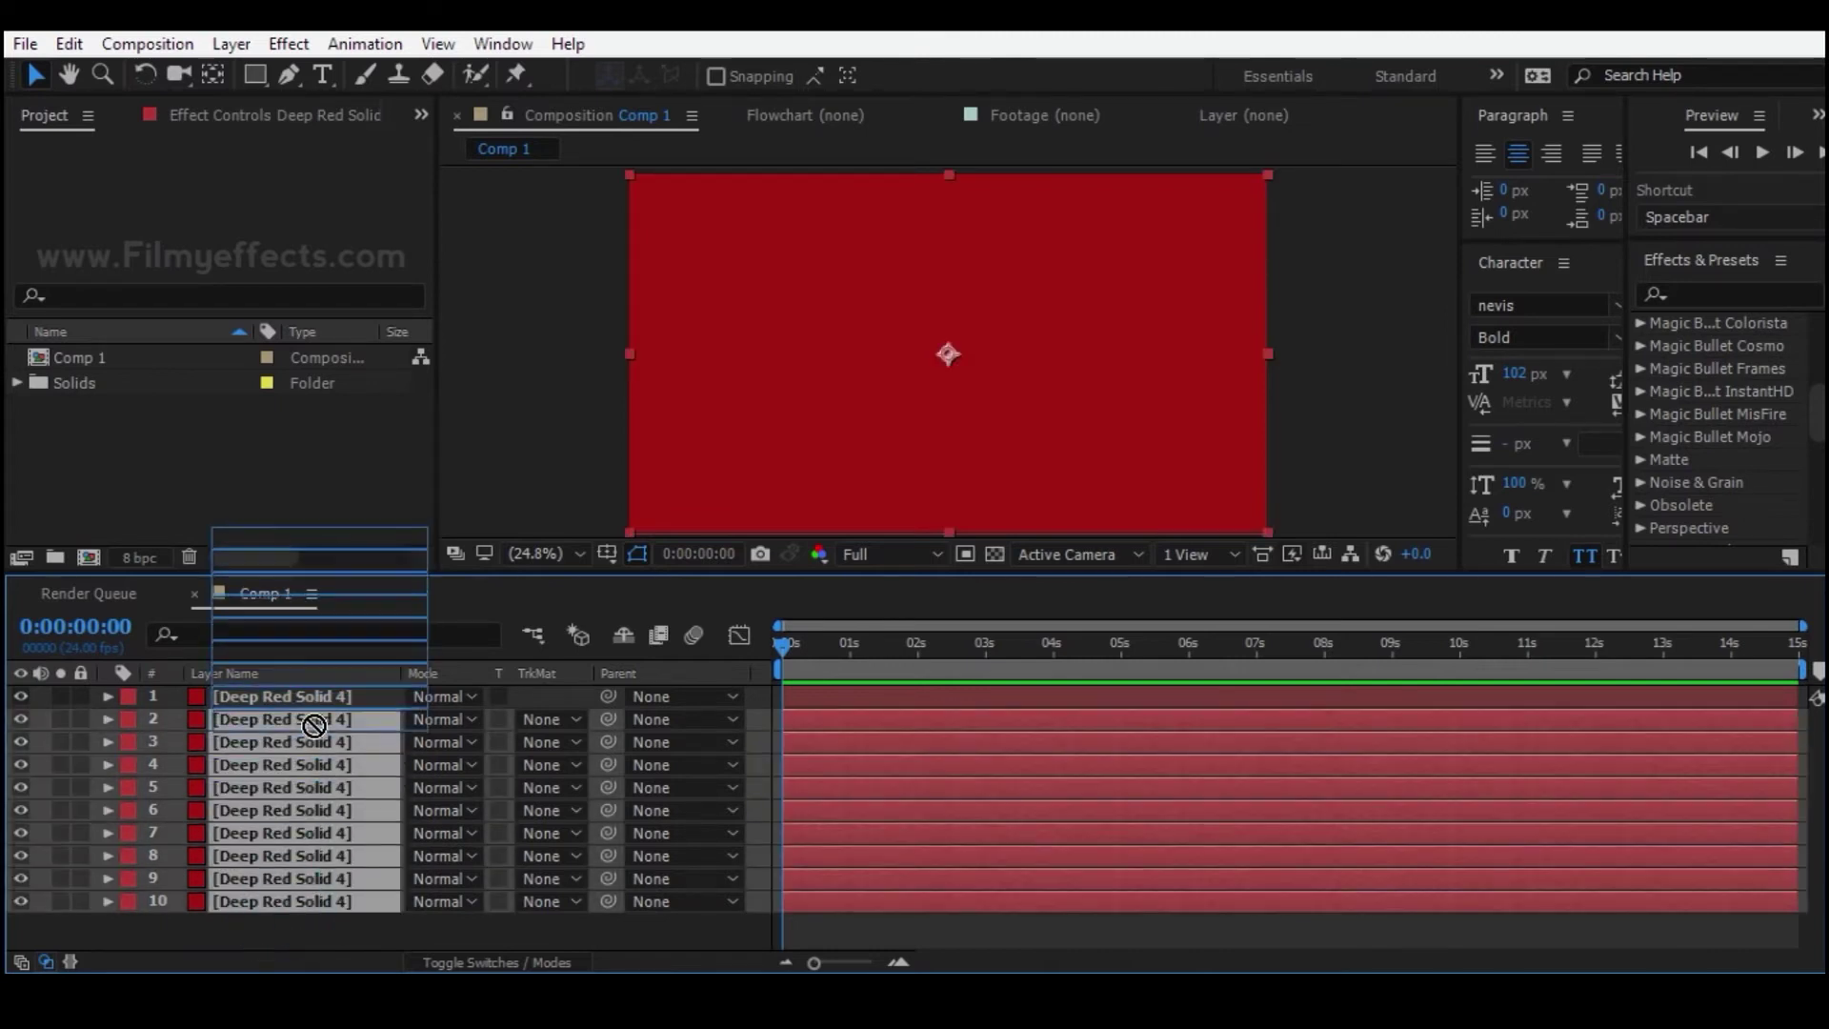
left_click(304, 933)
left_click_drag(328, 924, 327, 718)
key("Delete")
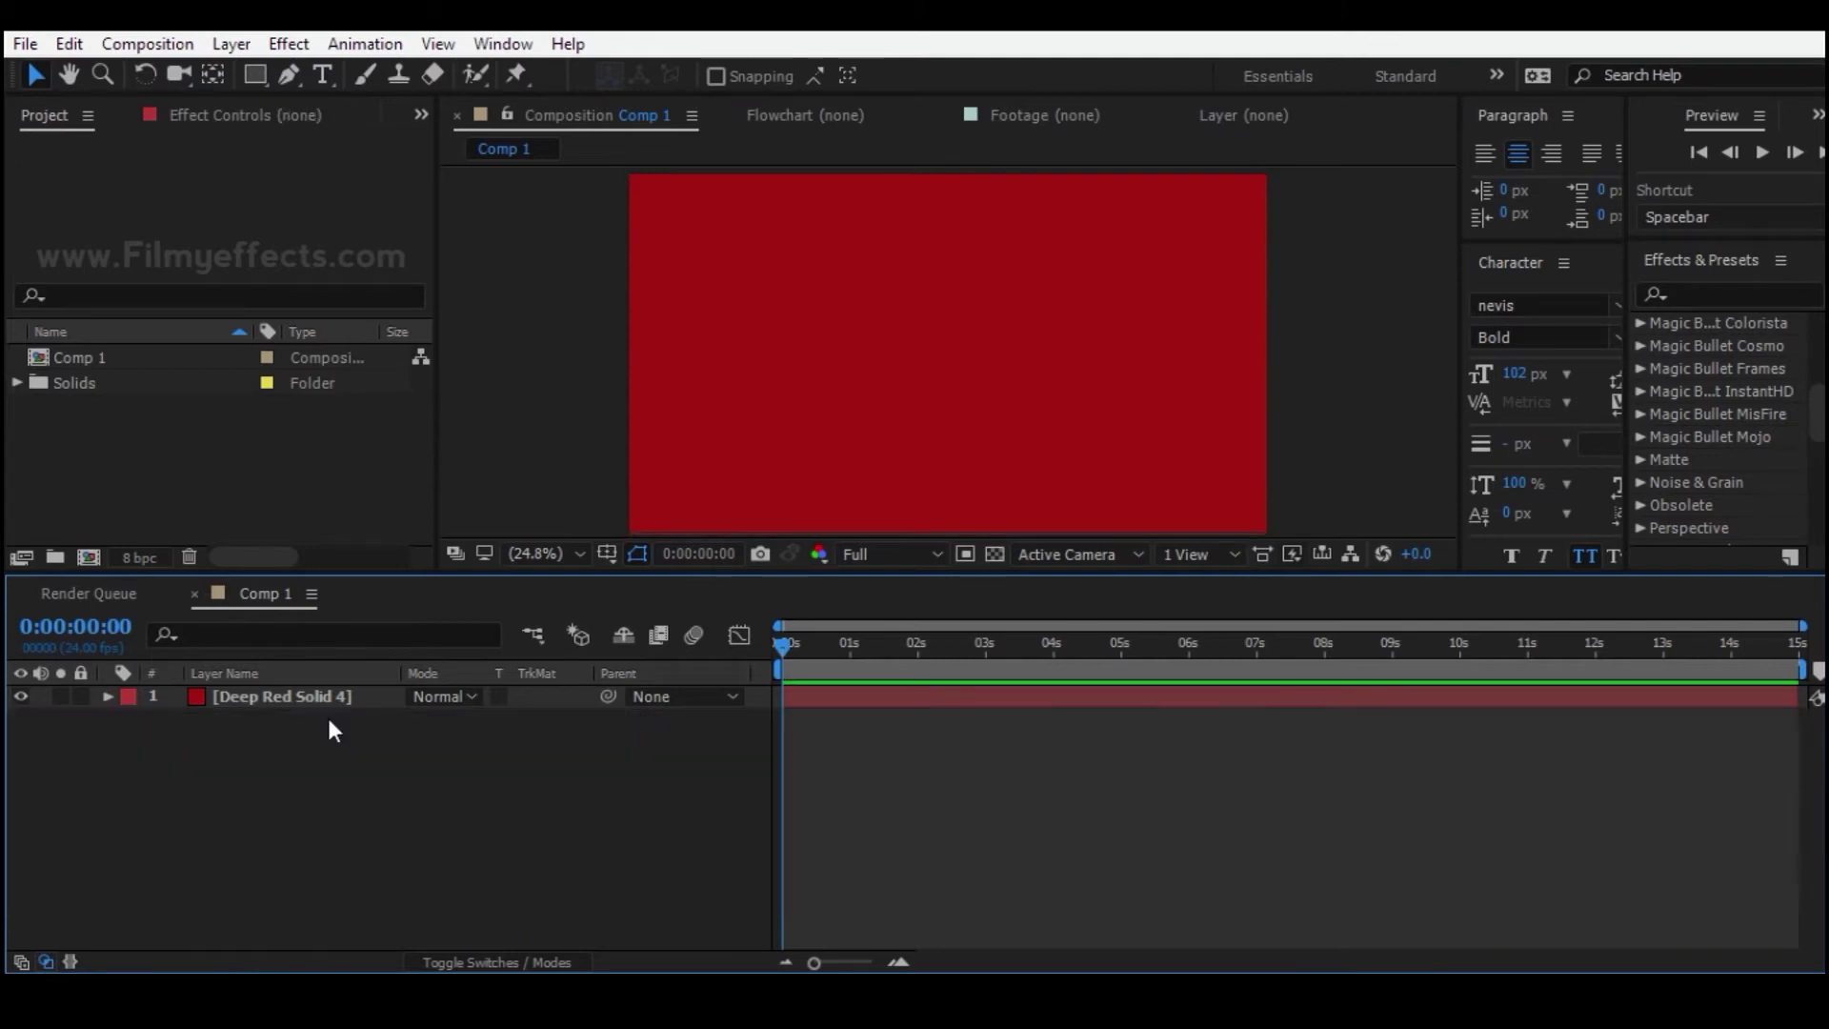
- Switch the timeline's name column from layer names to source names
left_click(259, 675)
left_click(255, 691)
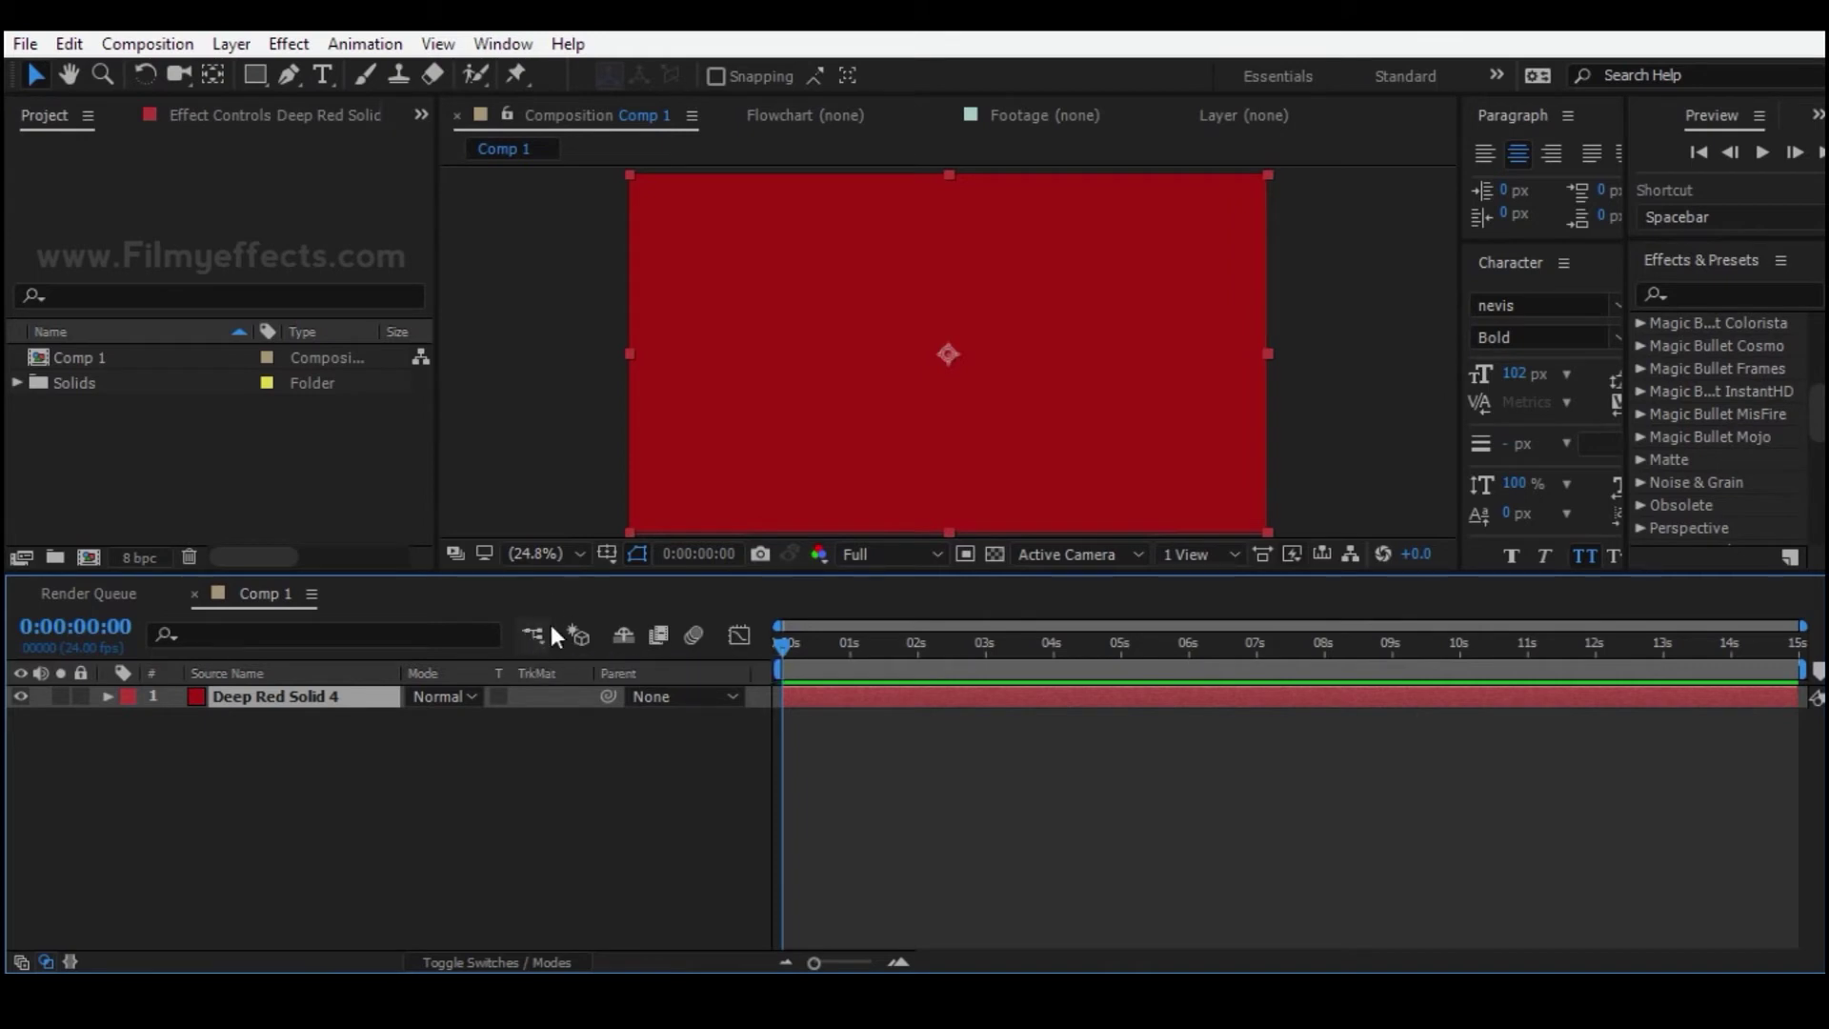
left_click(312, 739)
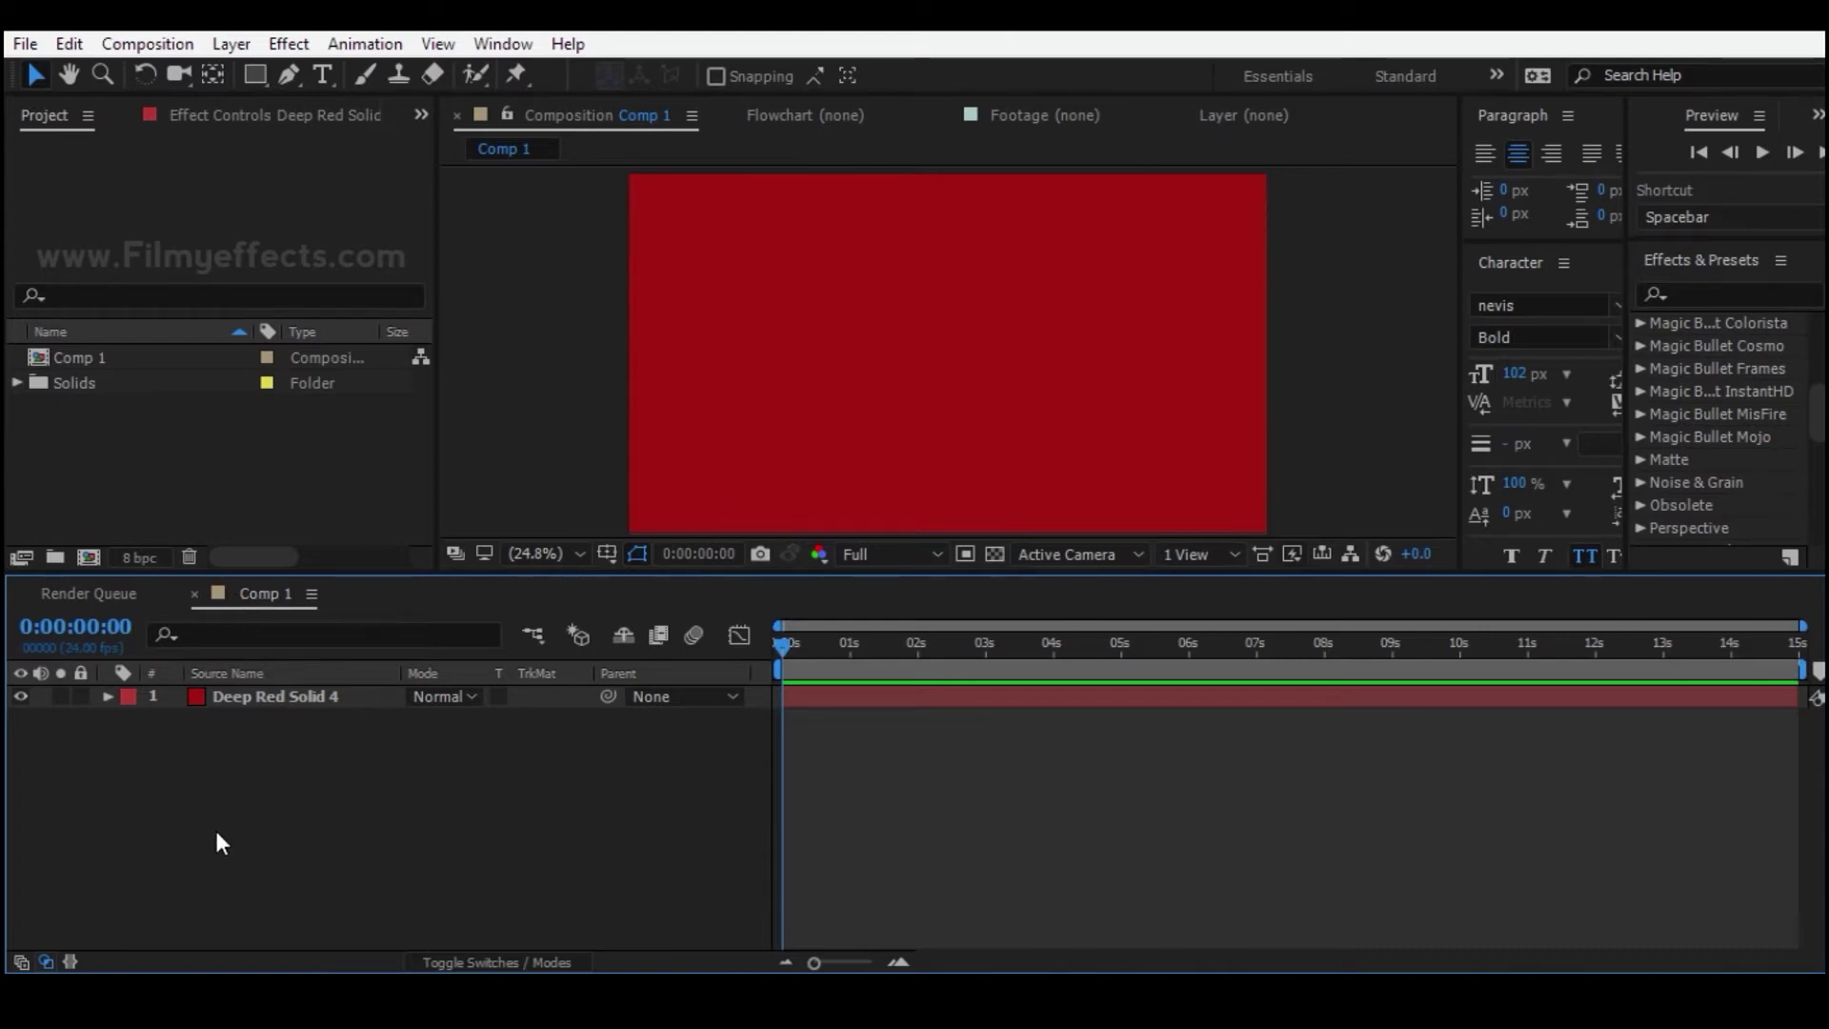
- Pre-compose the red solid as Deep Red Solid 4 Comp 1, leaving all attributes in Comp 1 and opening the new composition
left_click(242, 695)
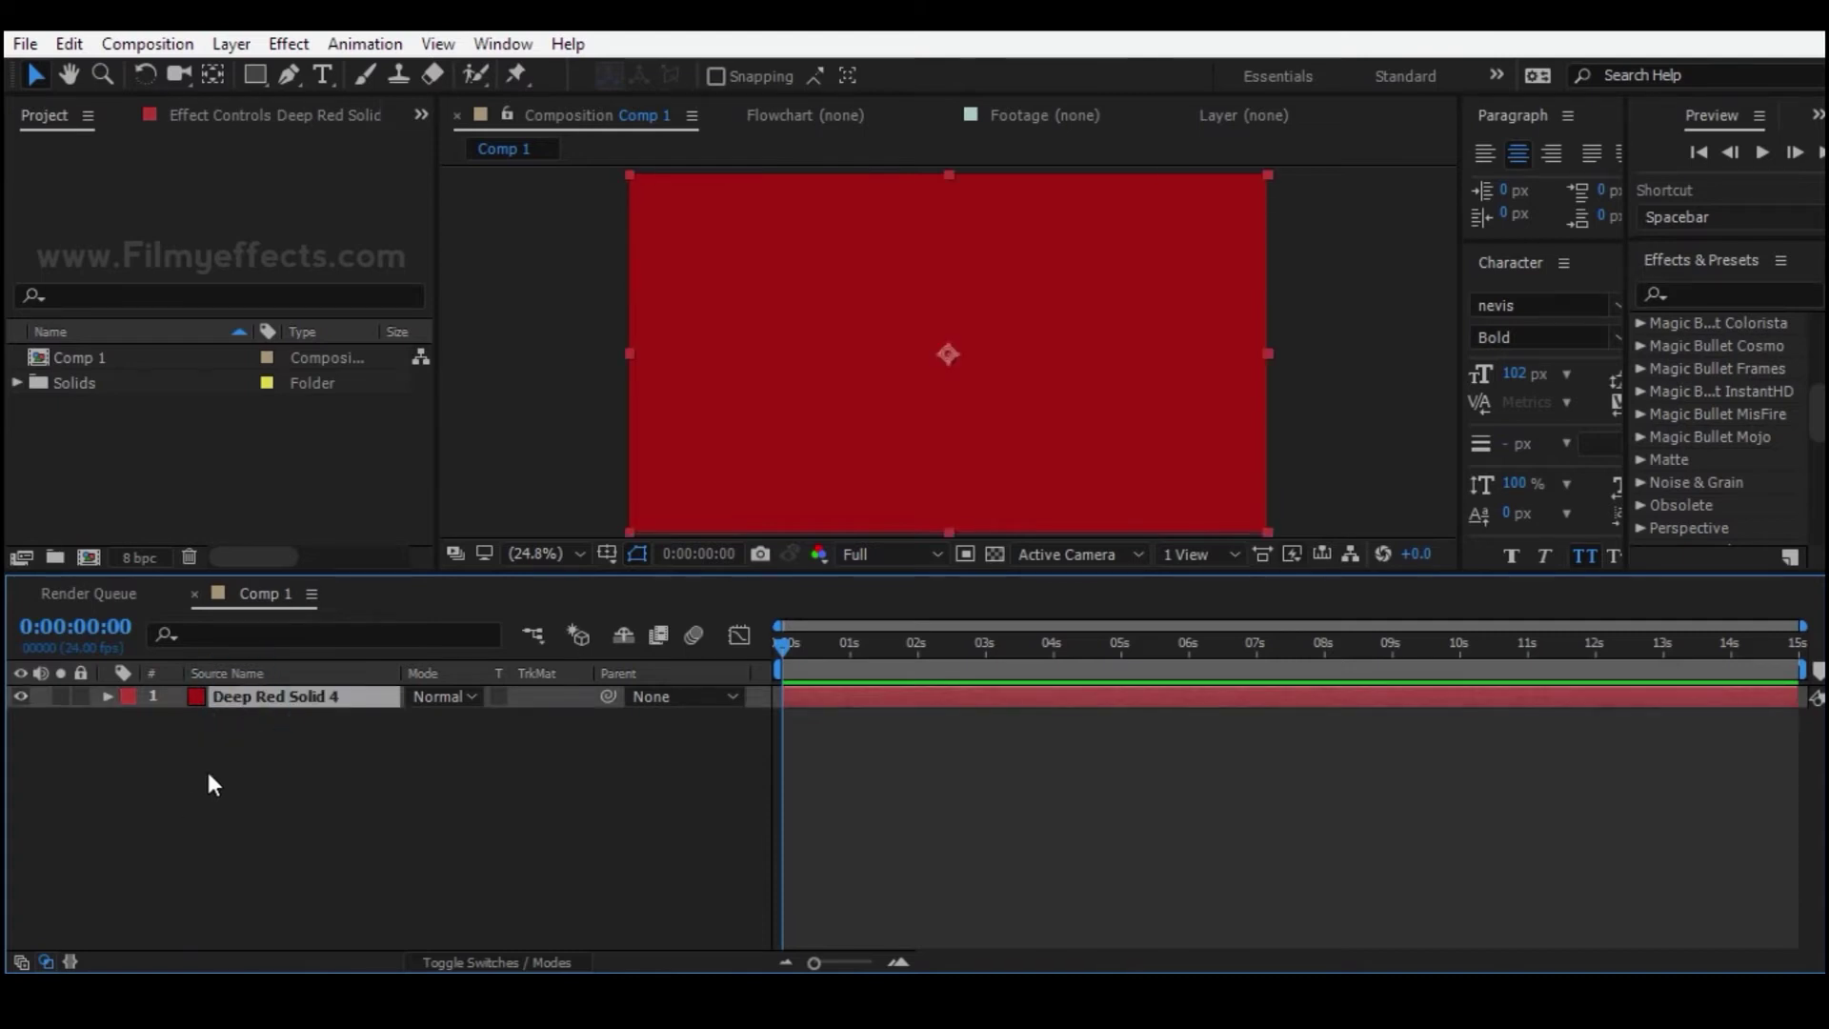
right_click(265, 757)
right_click(246, 695)
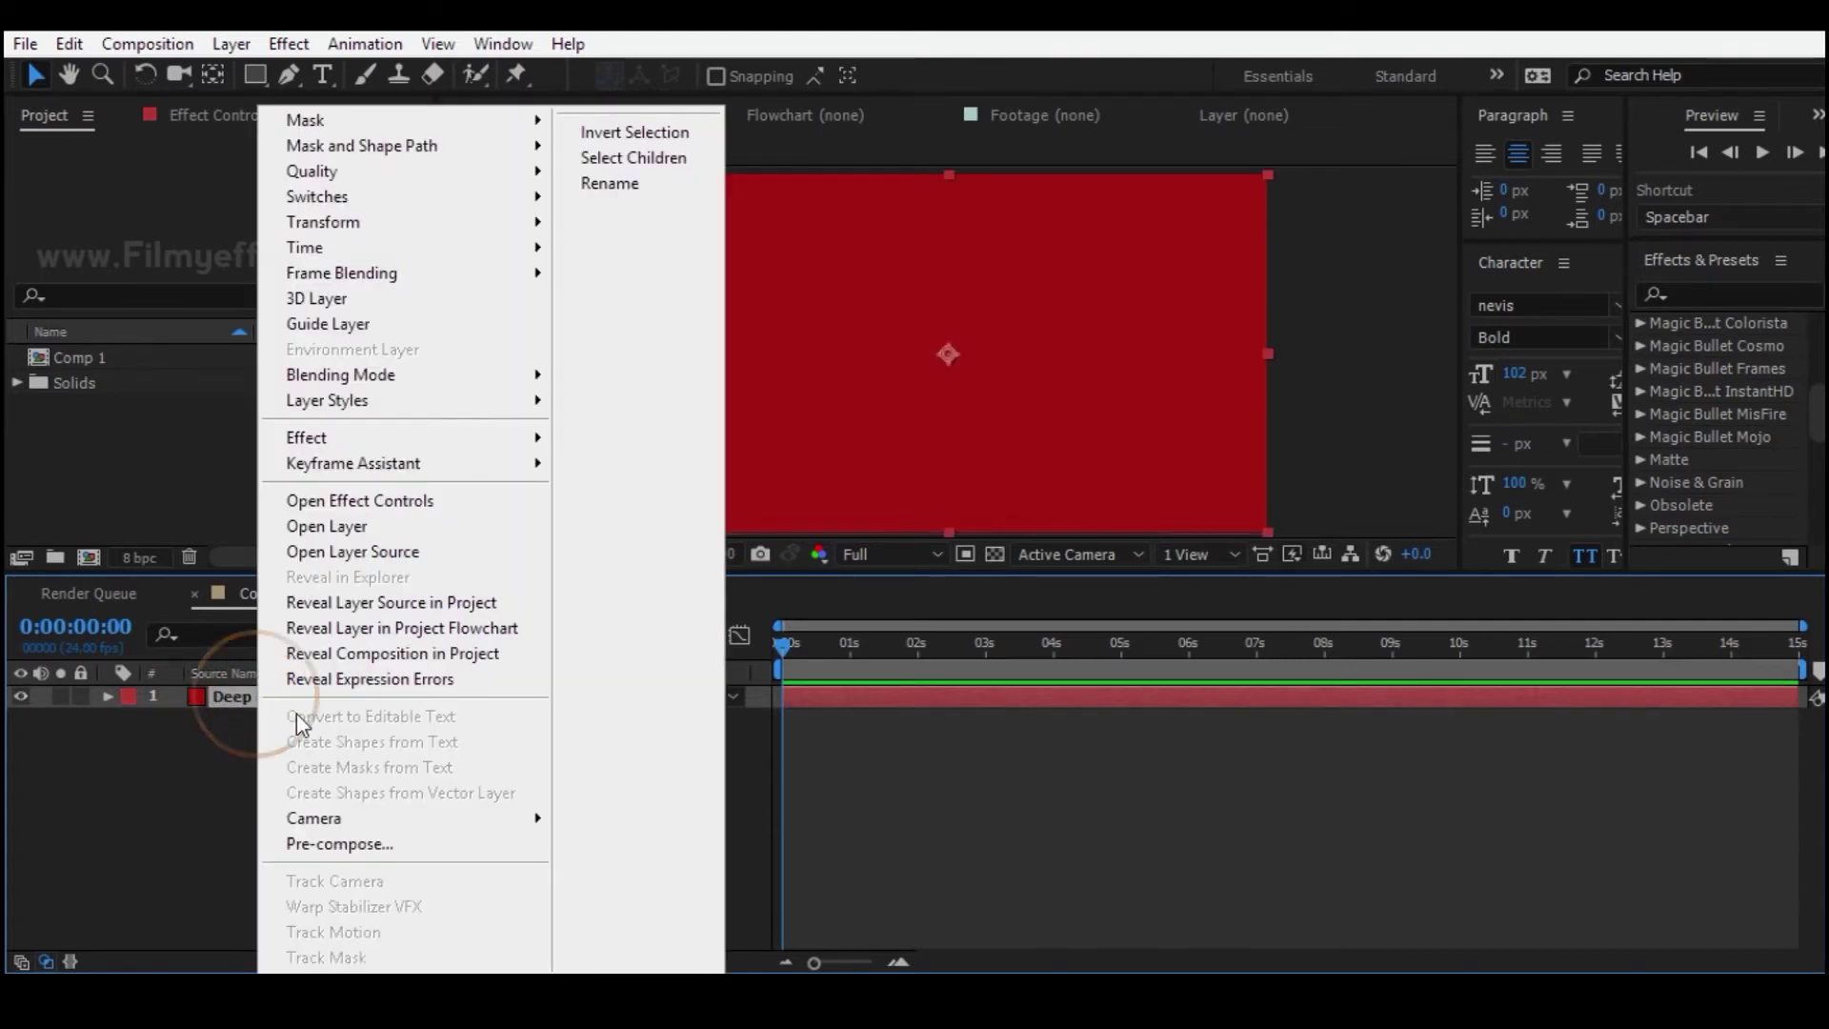
left_click(339, 843)
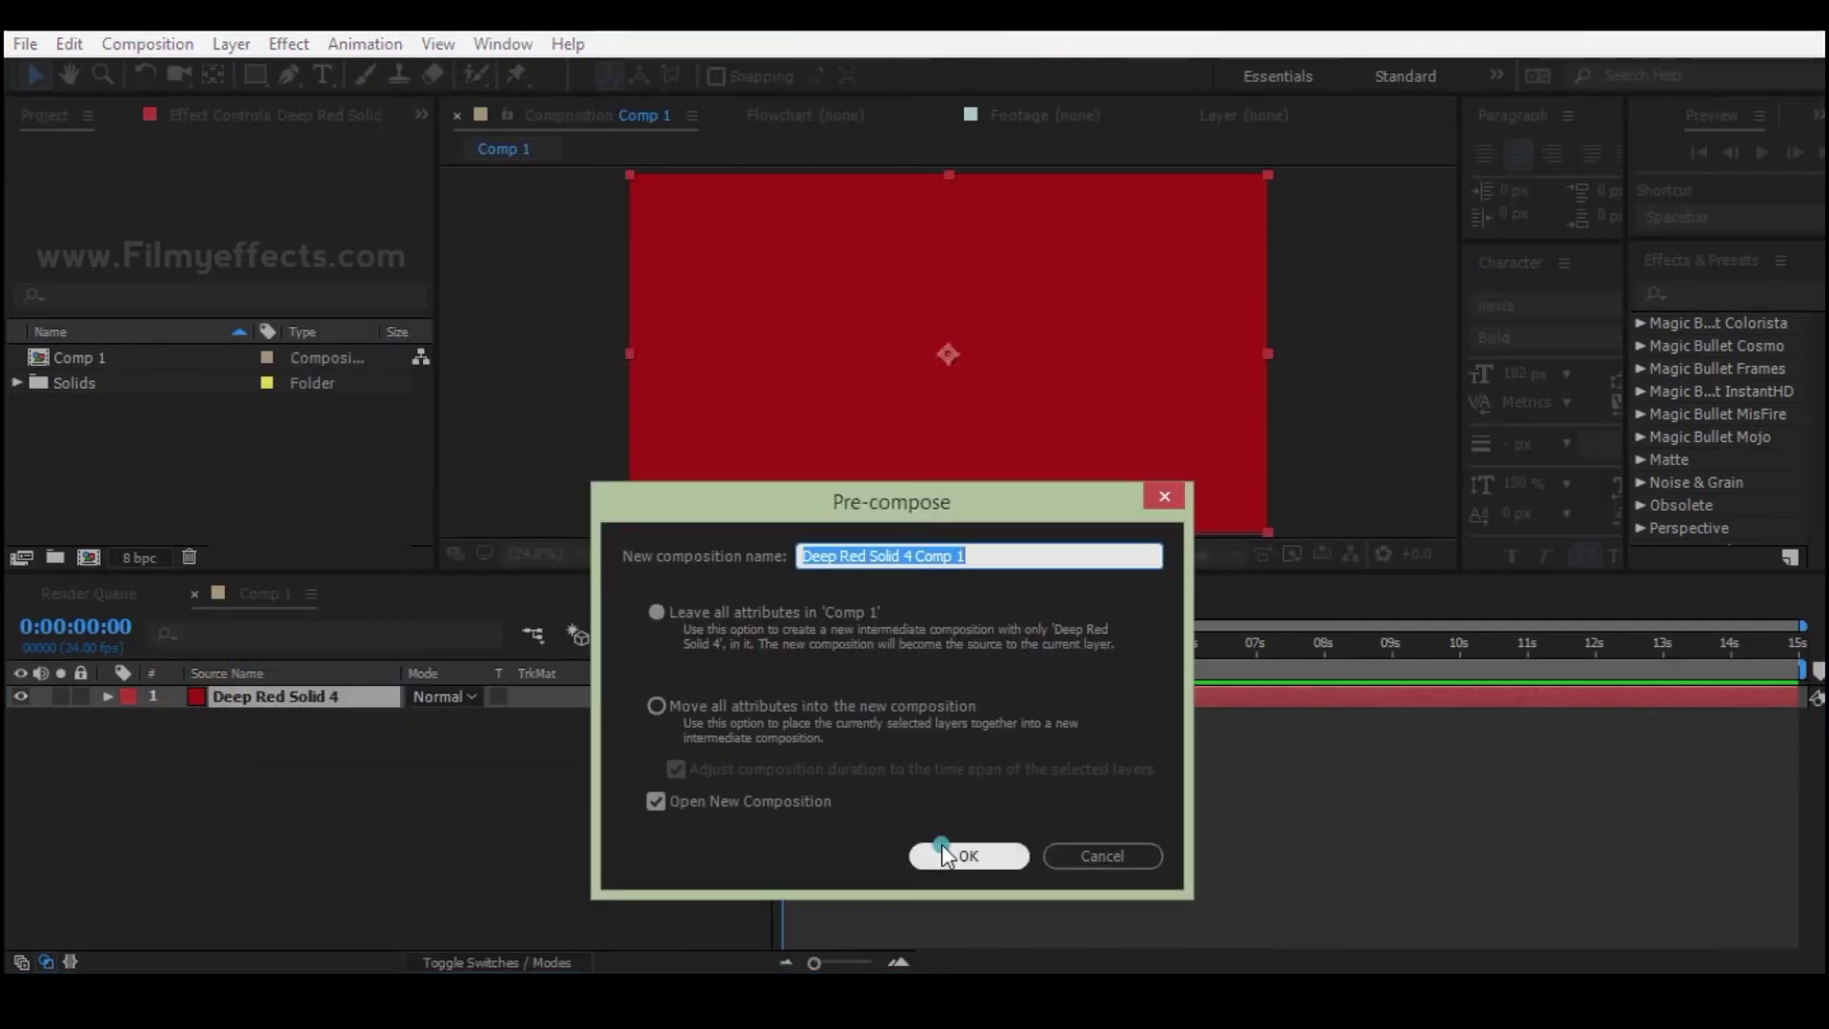
left_click(941, 847)
- Open the nested composition from its layer in Comp 1, check the solid inside it, and return to Comp 1
left_click(221, 596)
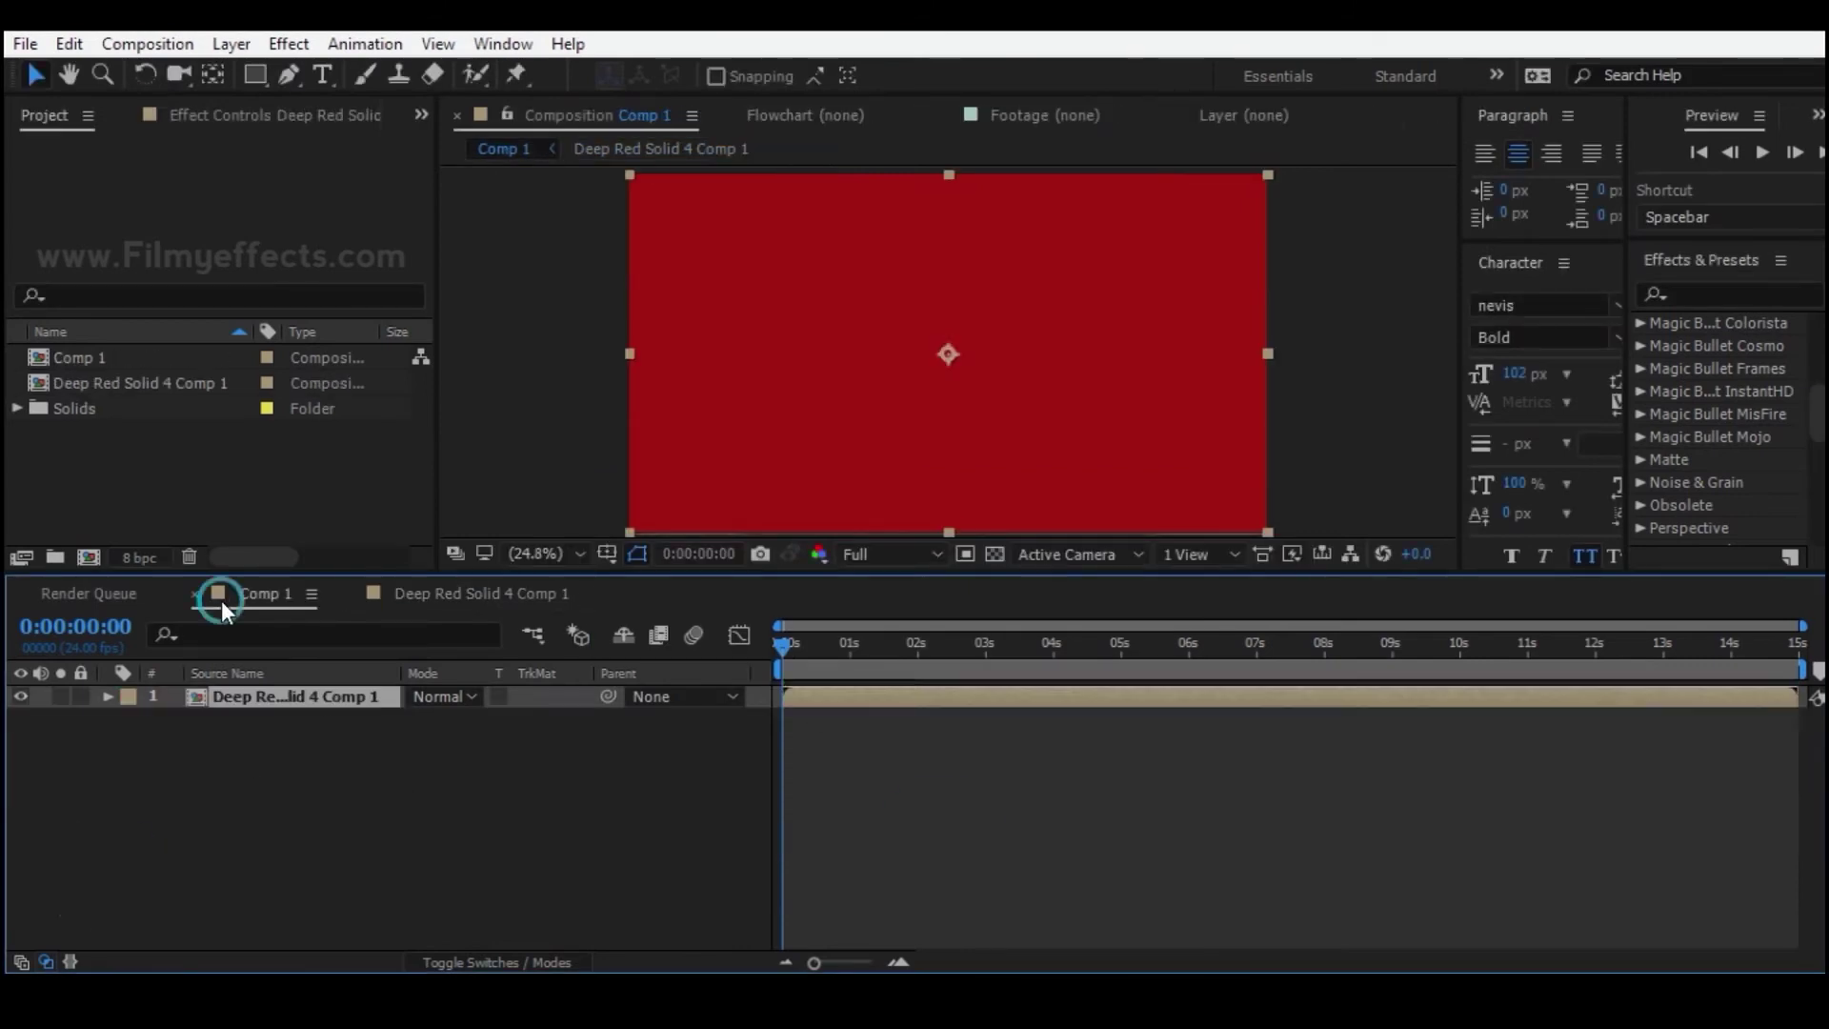
left_click(234, 734)
left_click(254, 696)
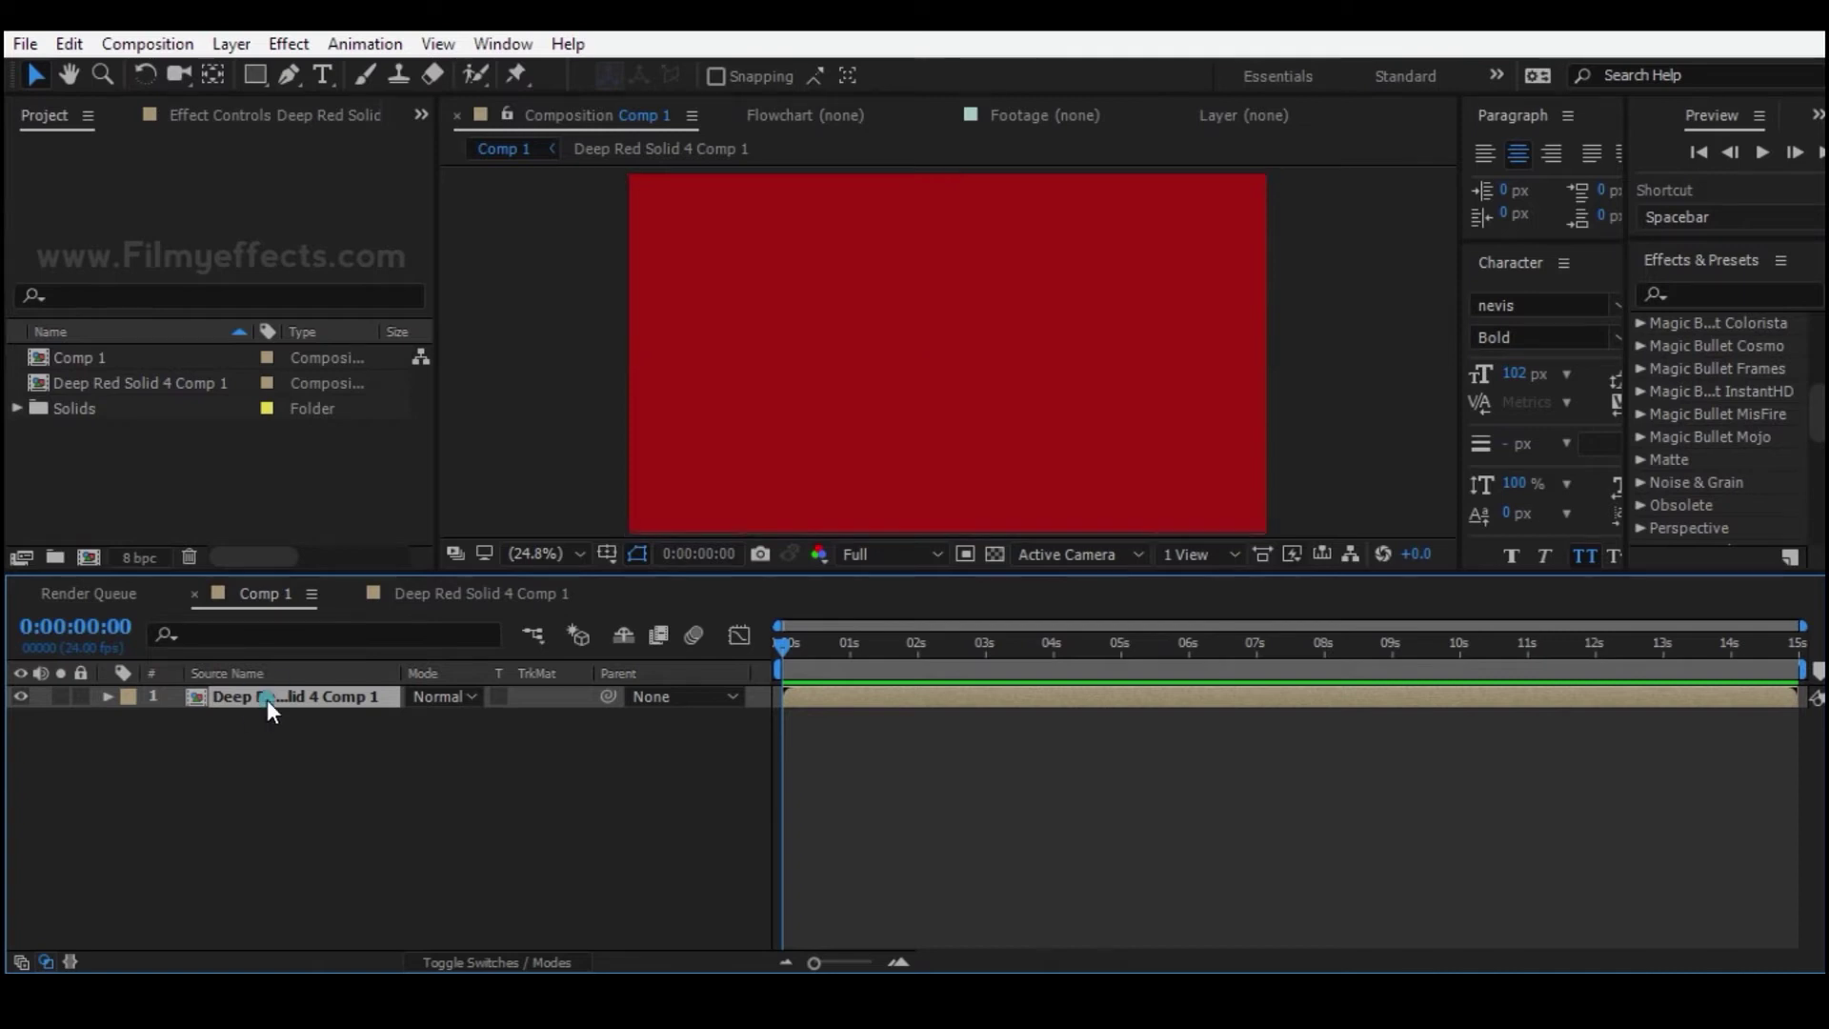
double_click(267, 700)
left_click(259, 696)
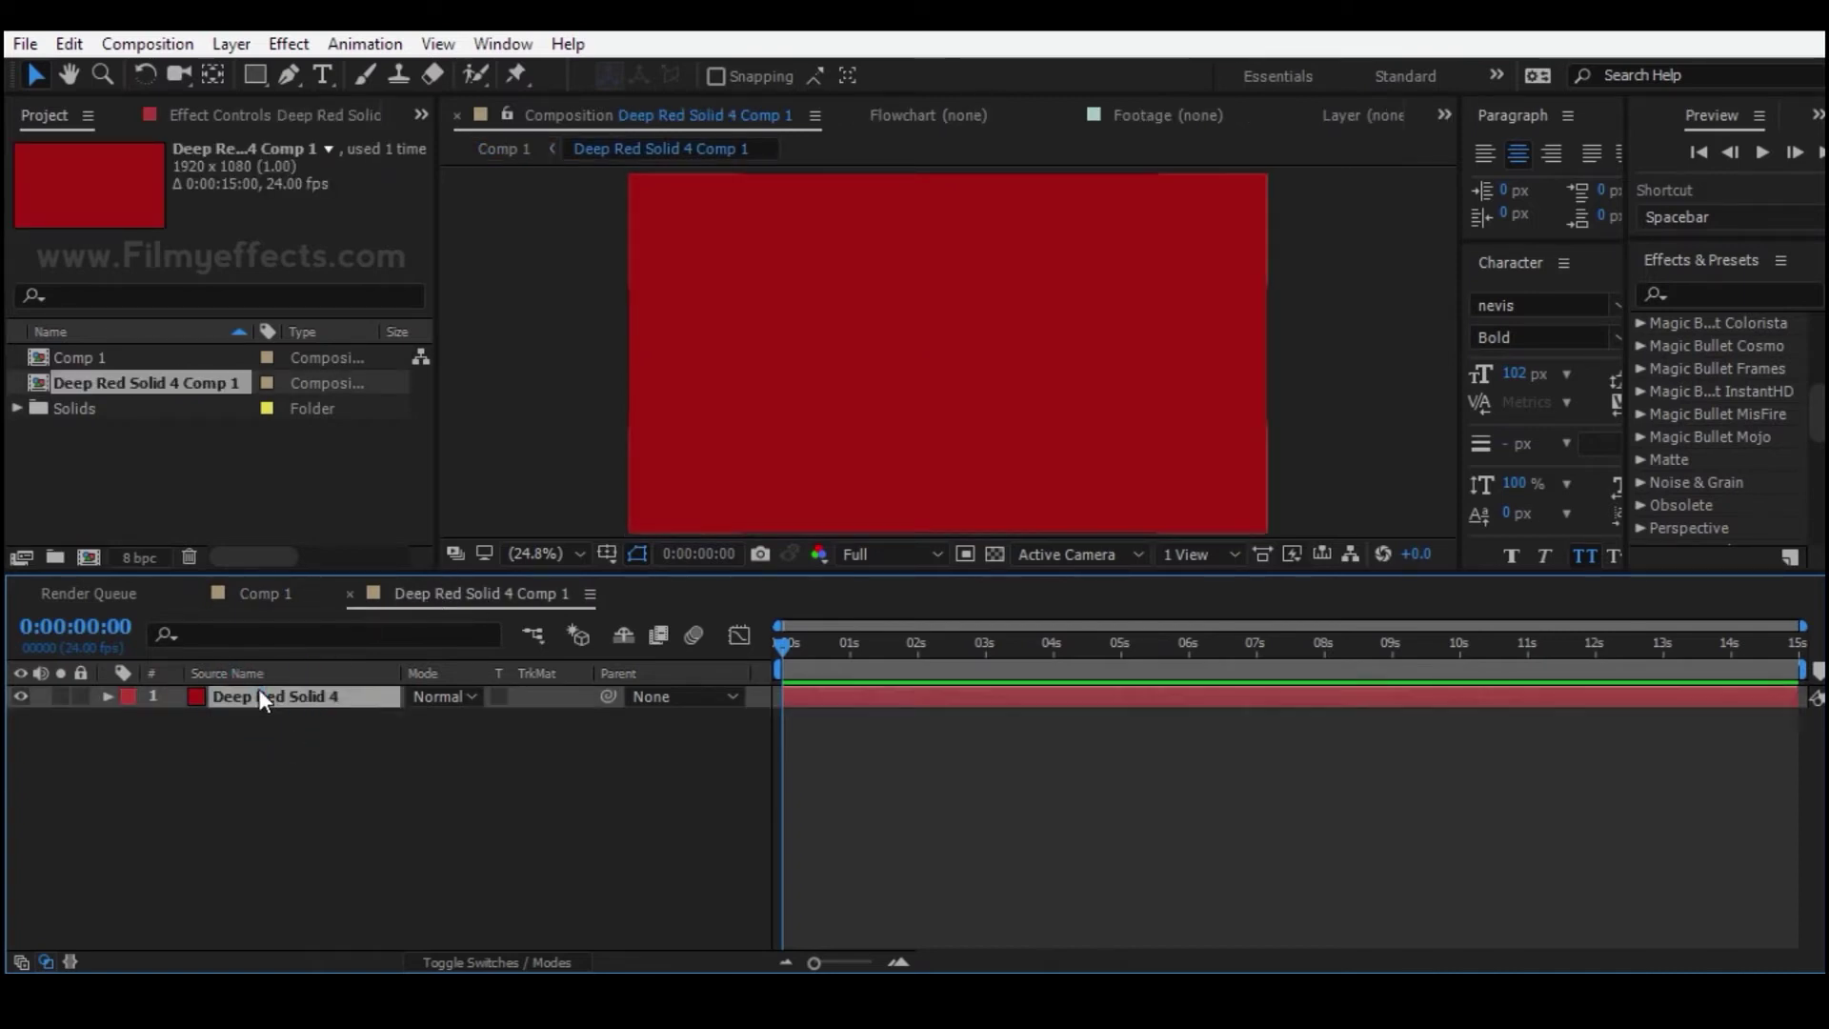
left_click(254, 590)
left_click(179, 745)
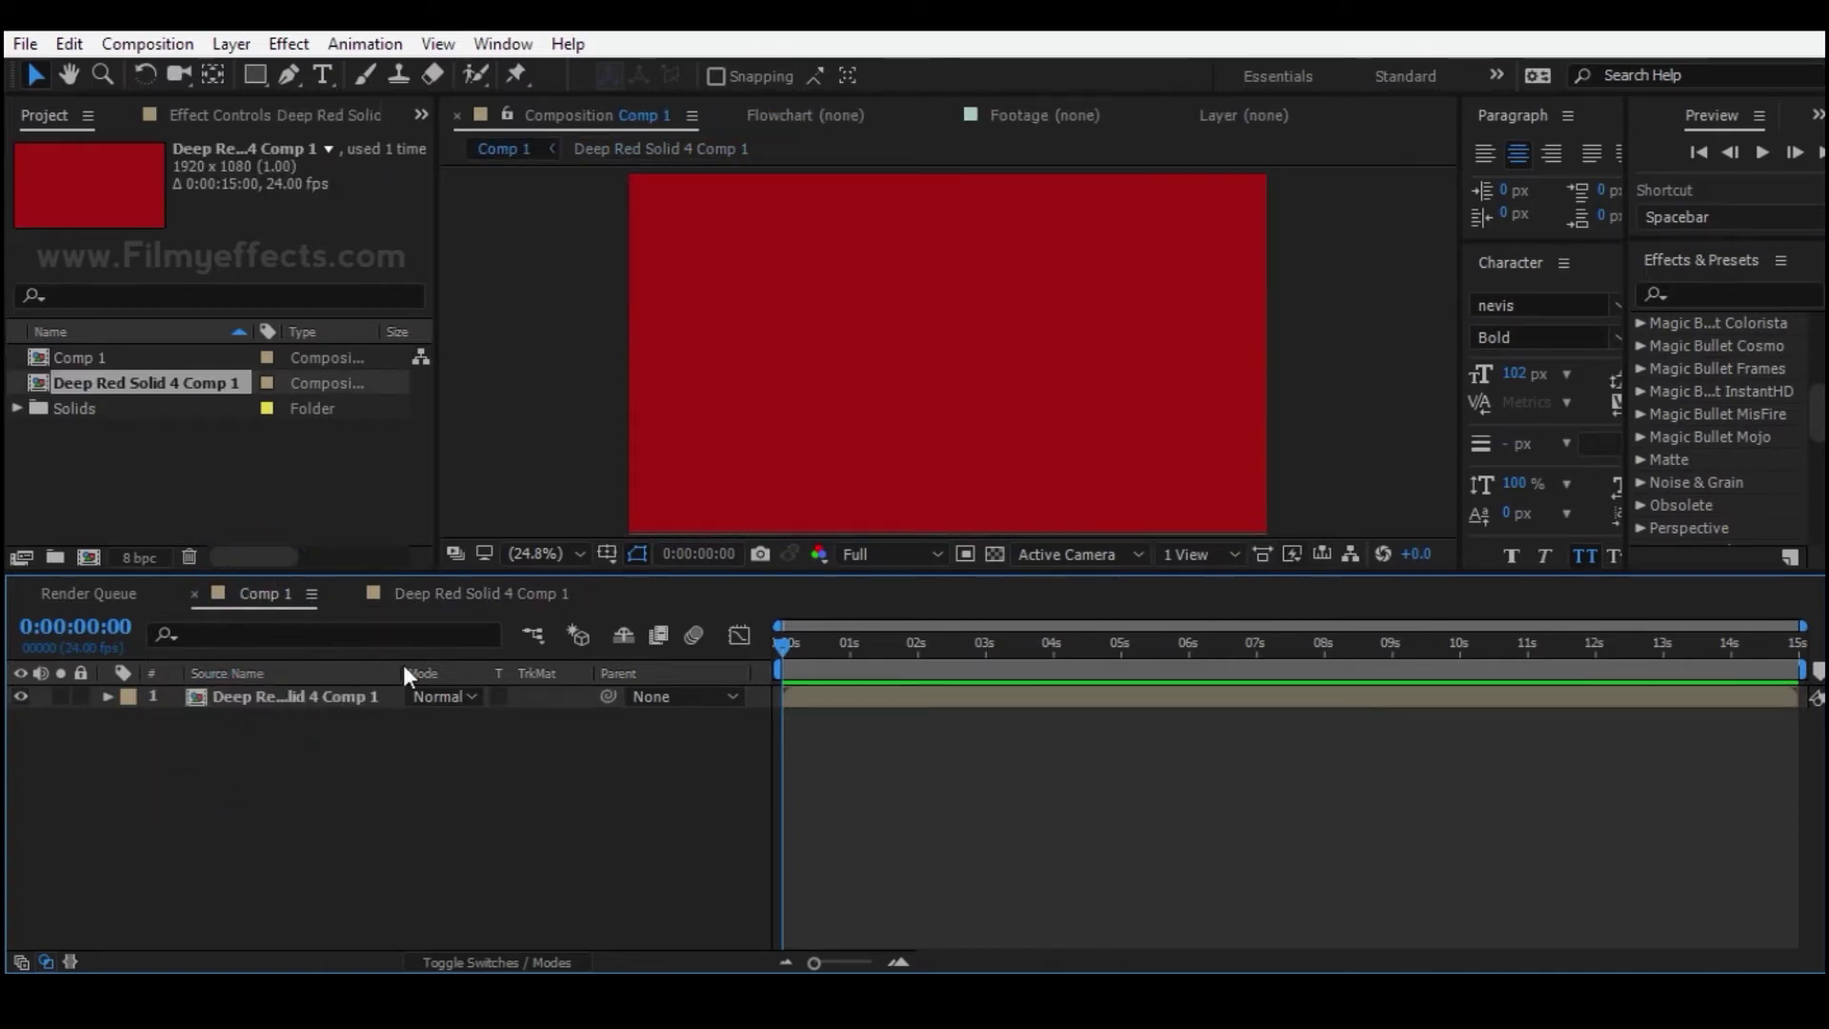
- Go from Comp 1 to Deep Red Solid 4 Comp 1 using the Composition Mini-Flowchart, and bring the flowchart up there too
left_click(529, 636)
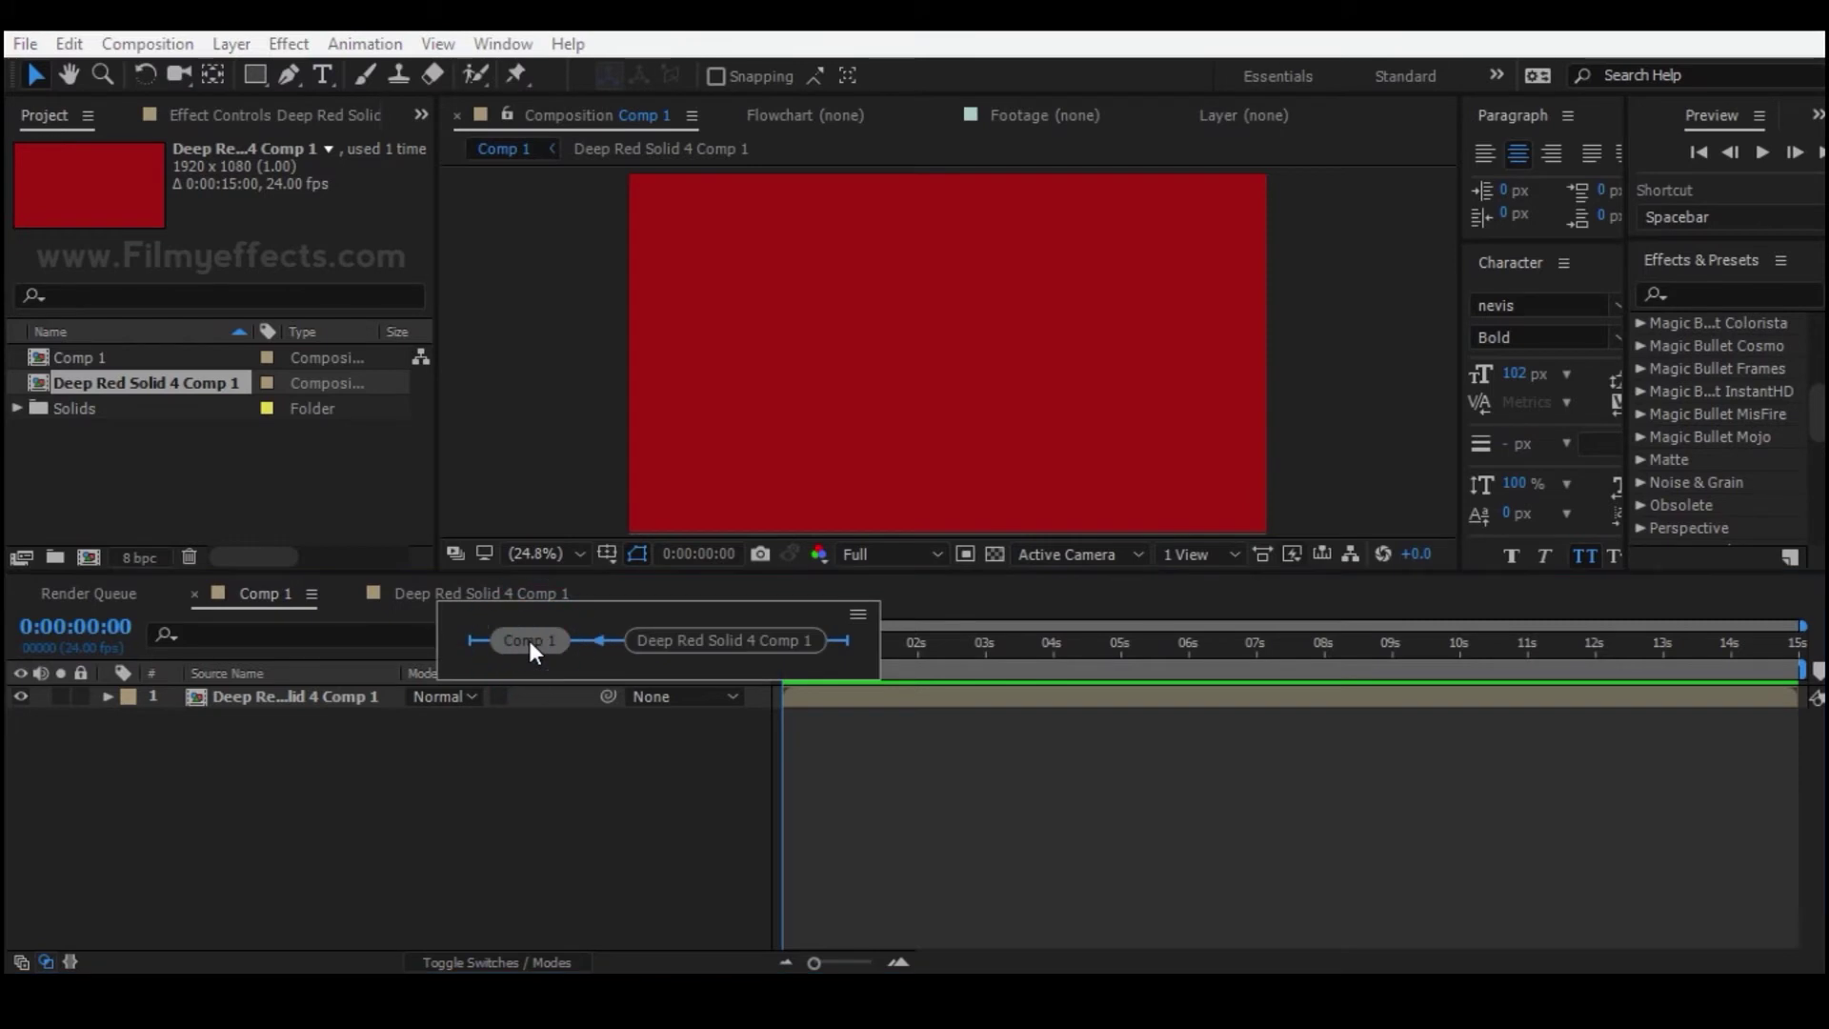
left_click(655, 639)
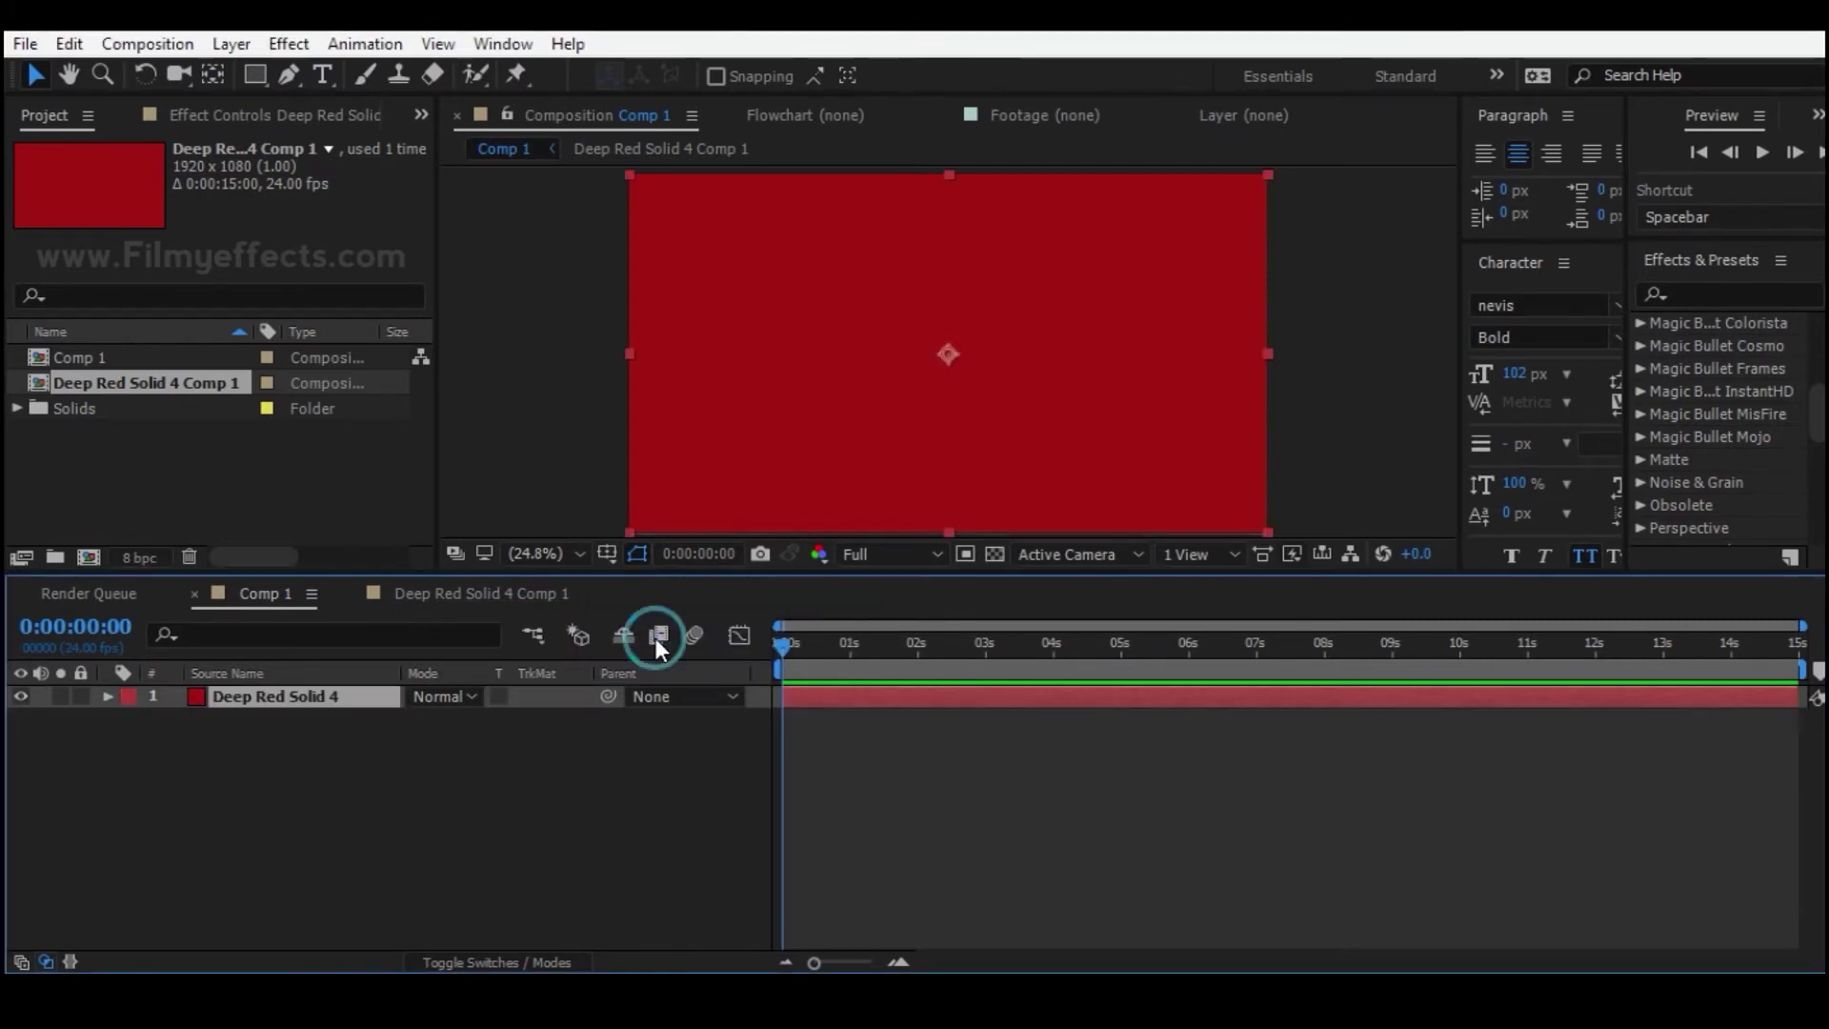
left_click(535, 634)
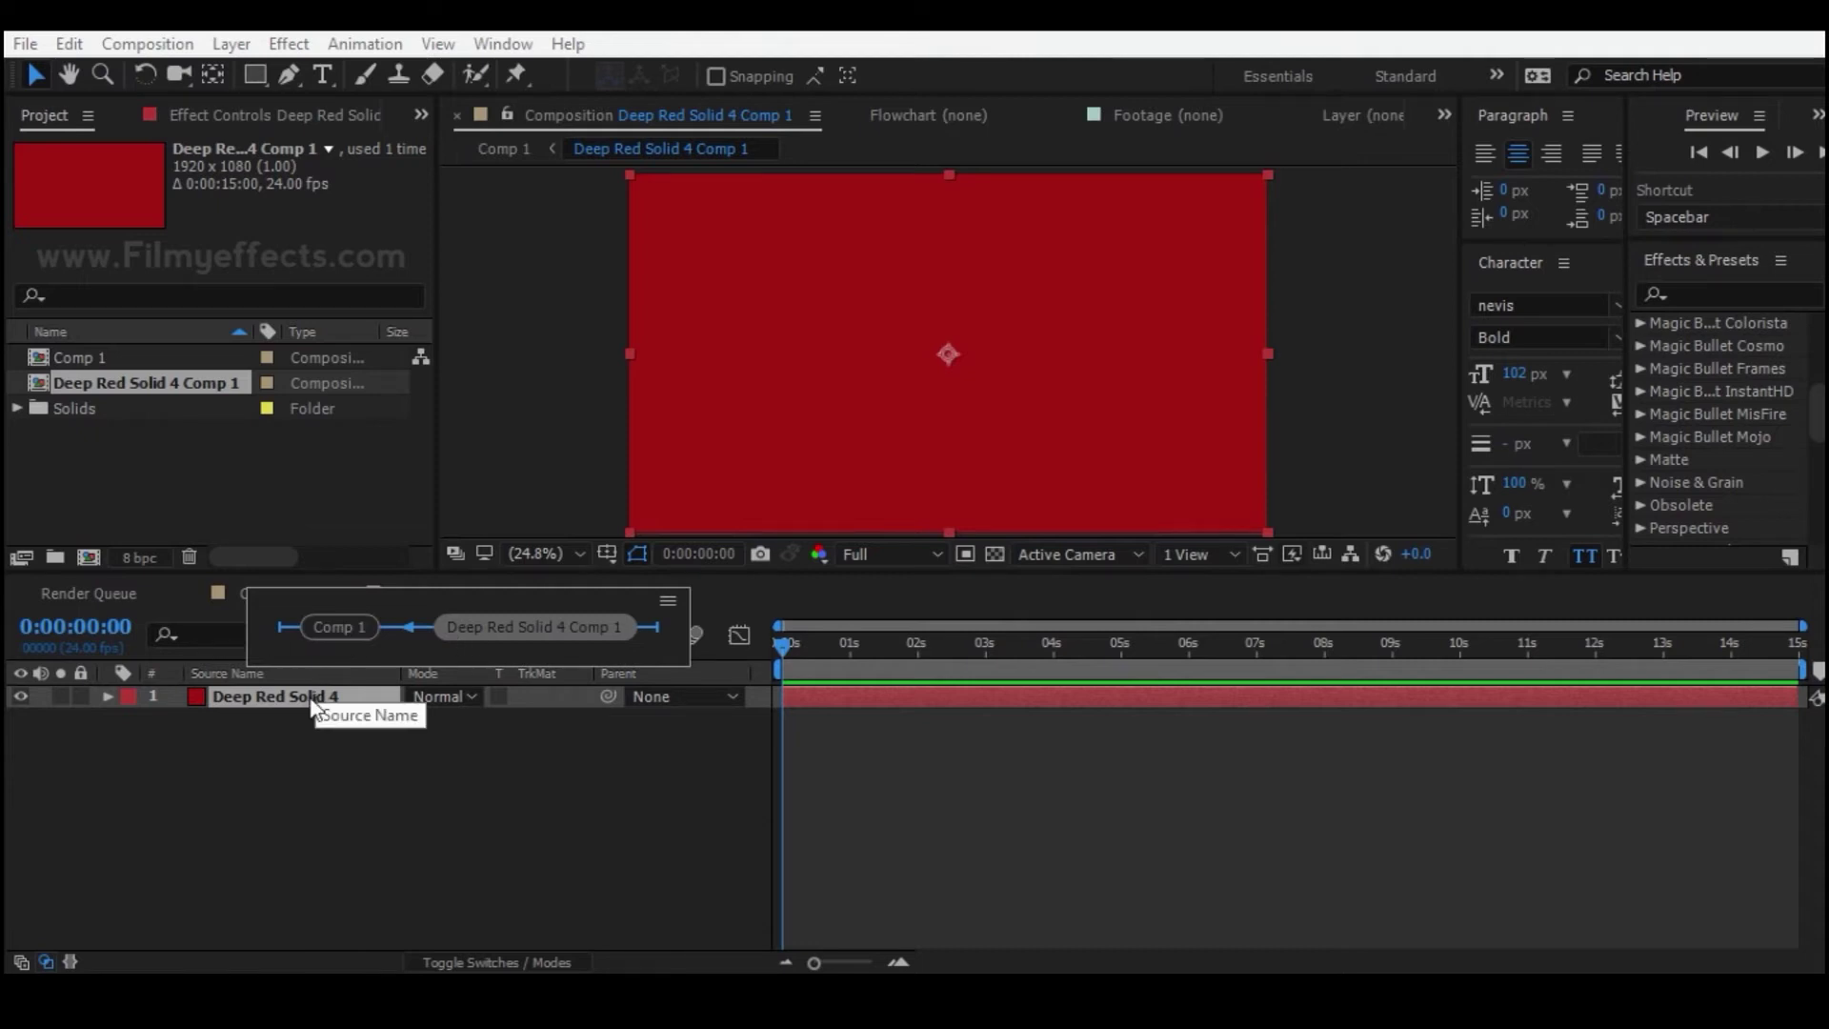
left_click(277, 750)
- Switch between the two compositions, return to Comp 1 and examine its nesting in the Composition Mini-Flowchart
left_click(262, 592)
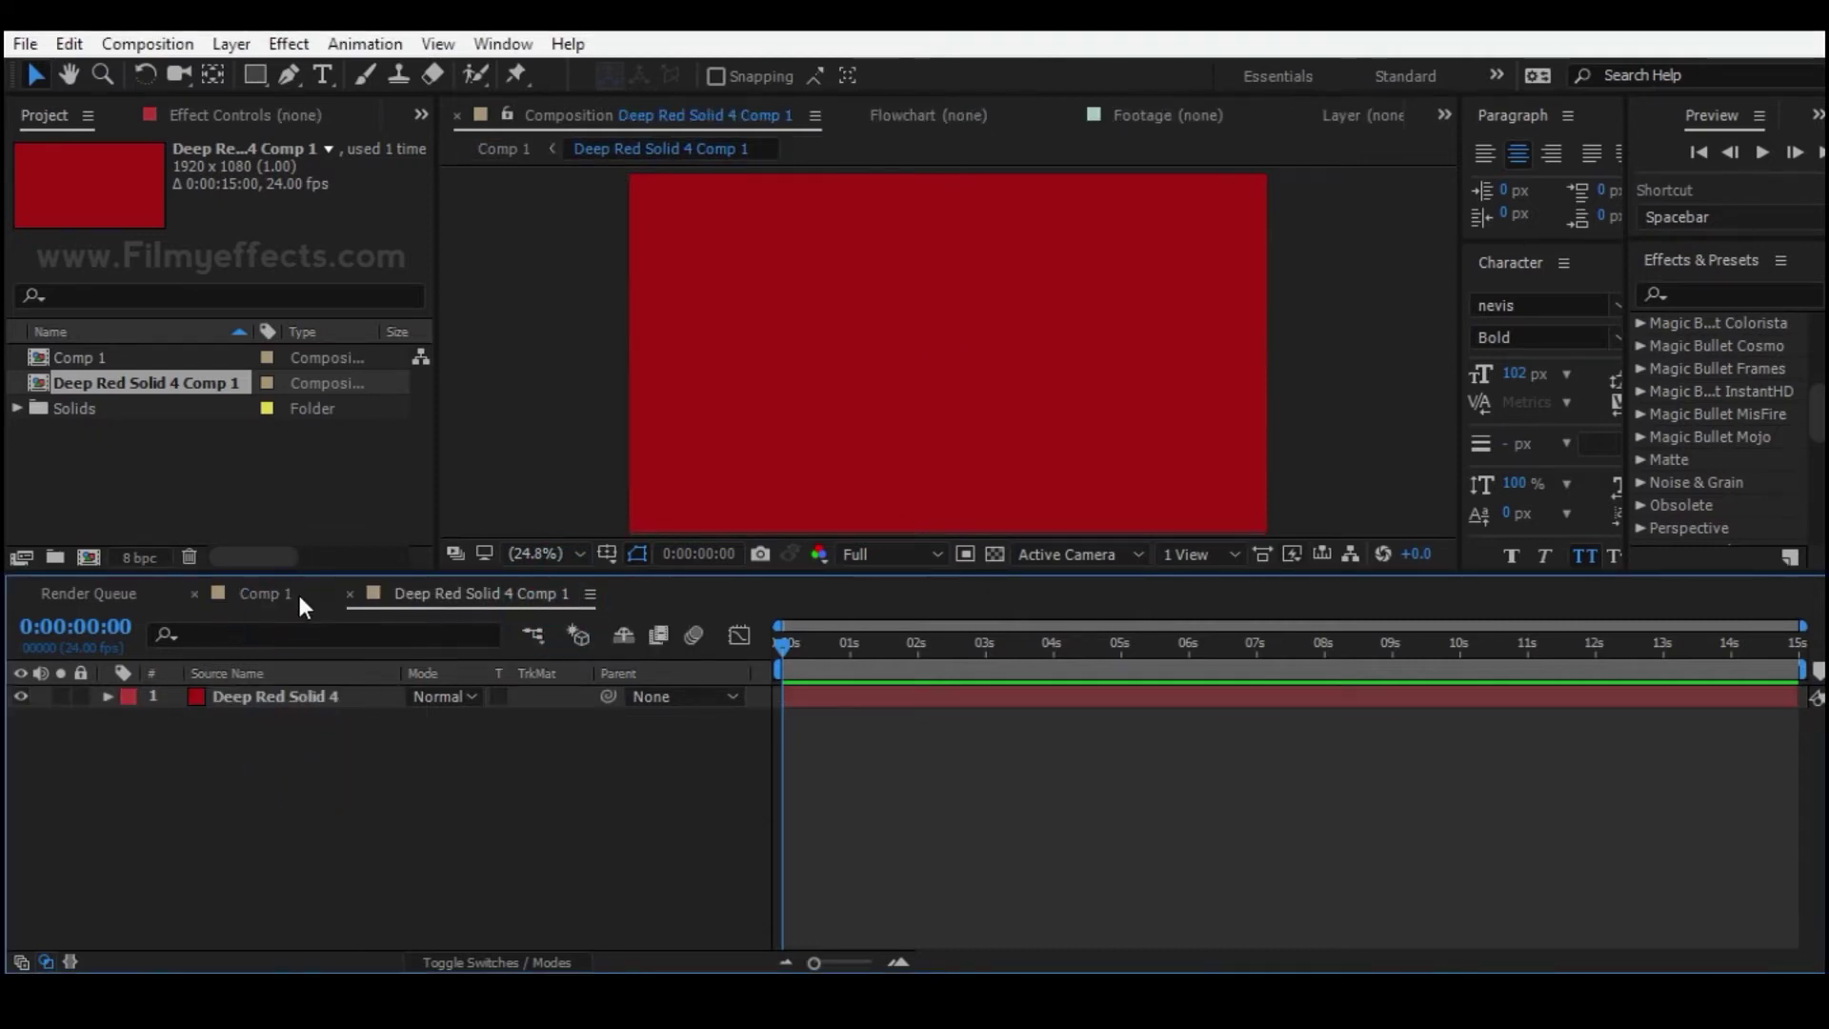
left_click(408, 593)
left_click(240, 600)
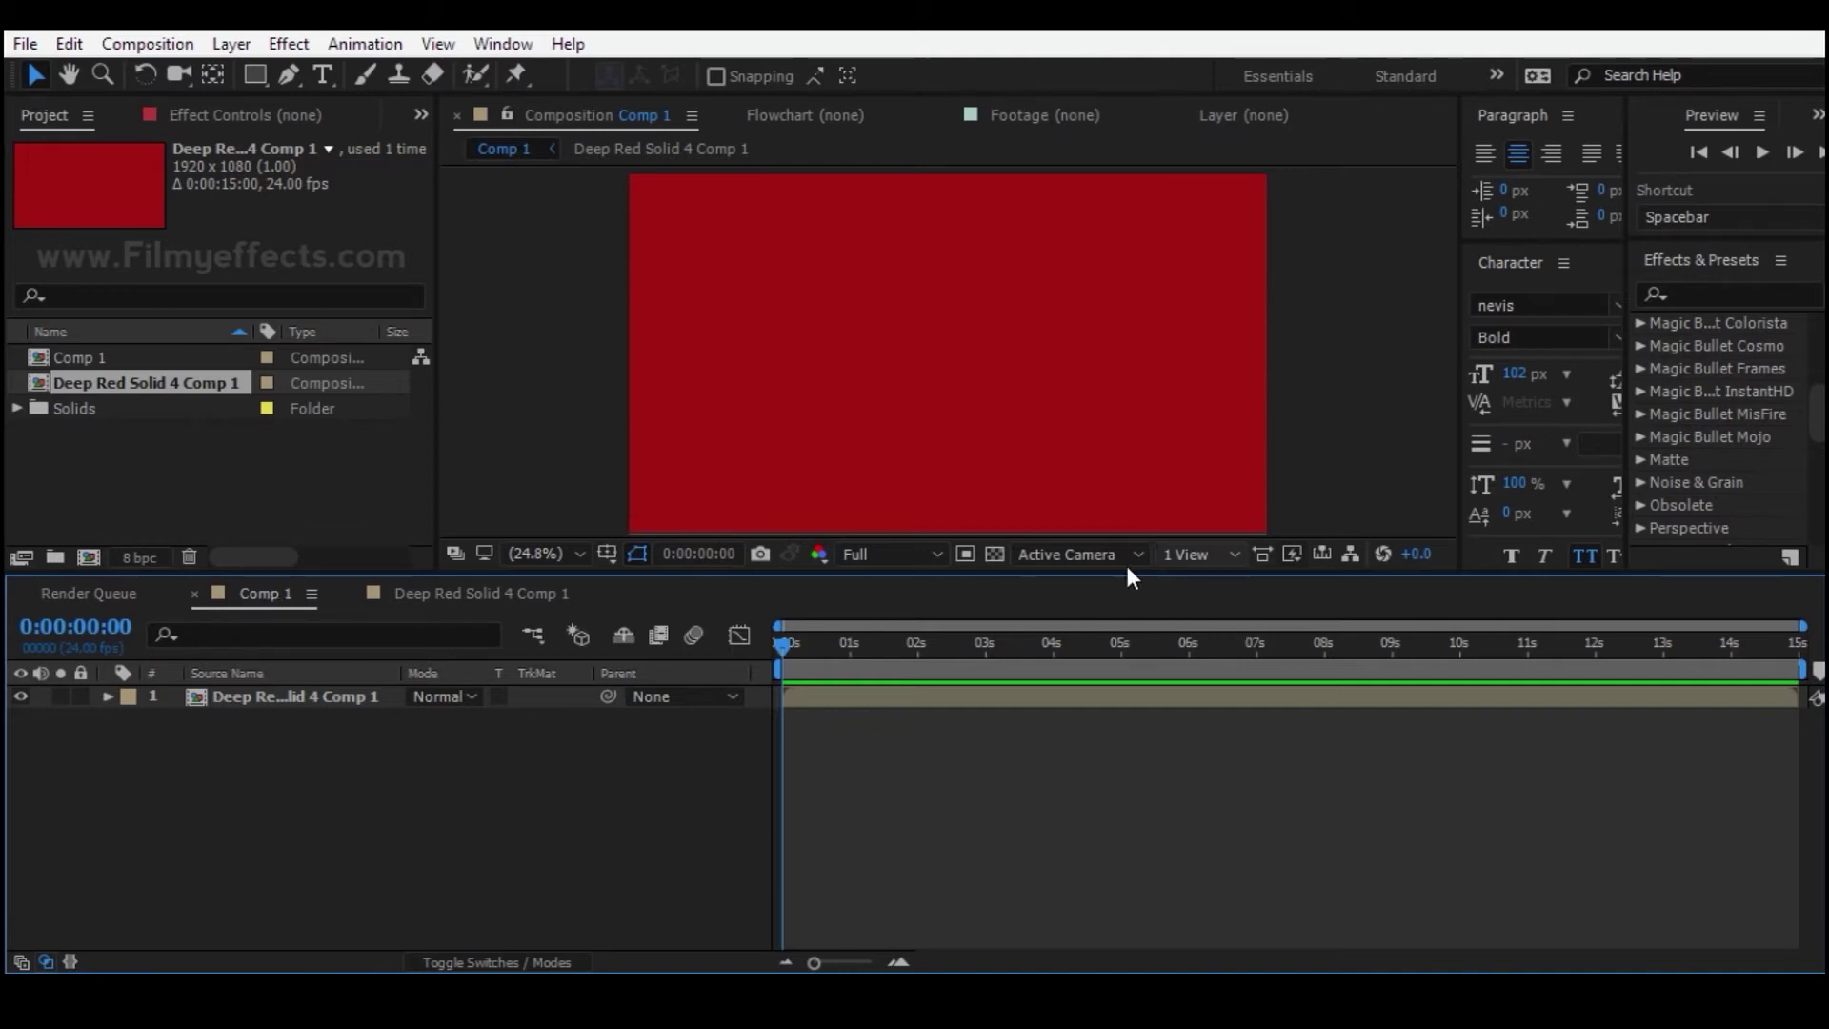
left_click(538, 631)
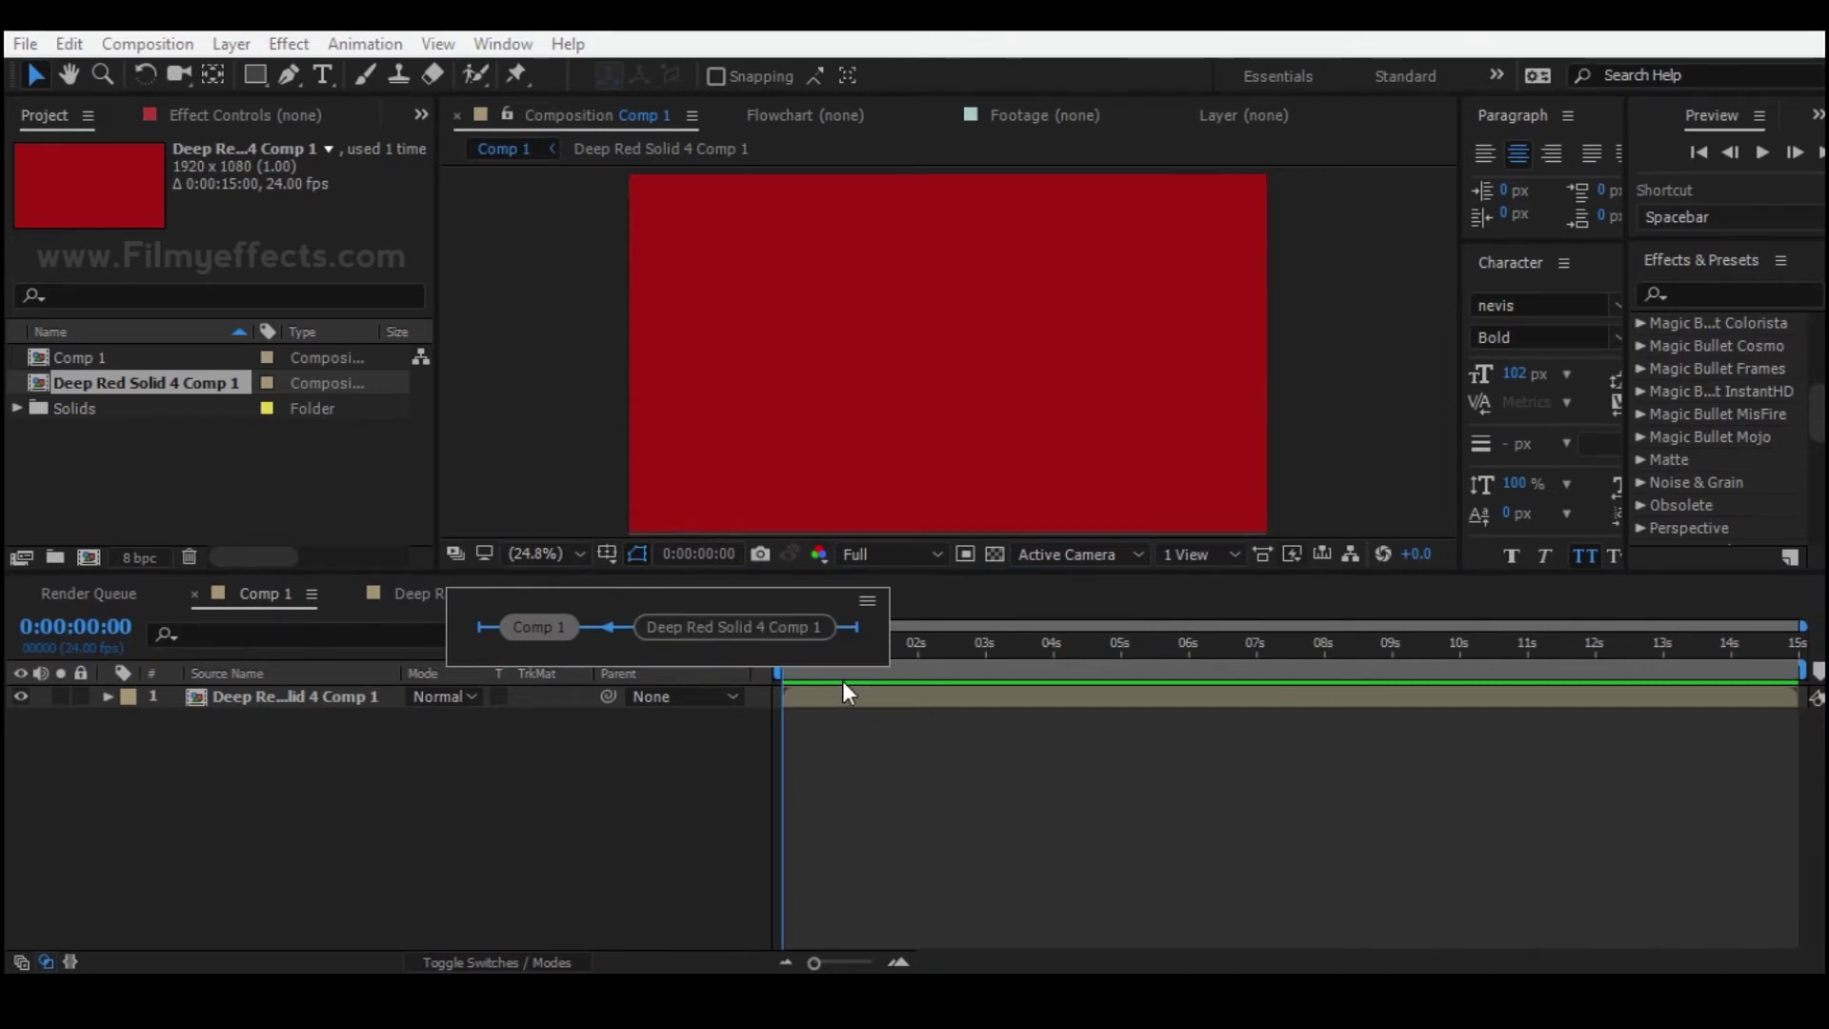
left_click(285, 864)
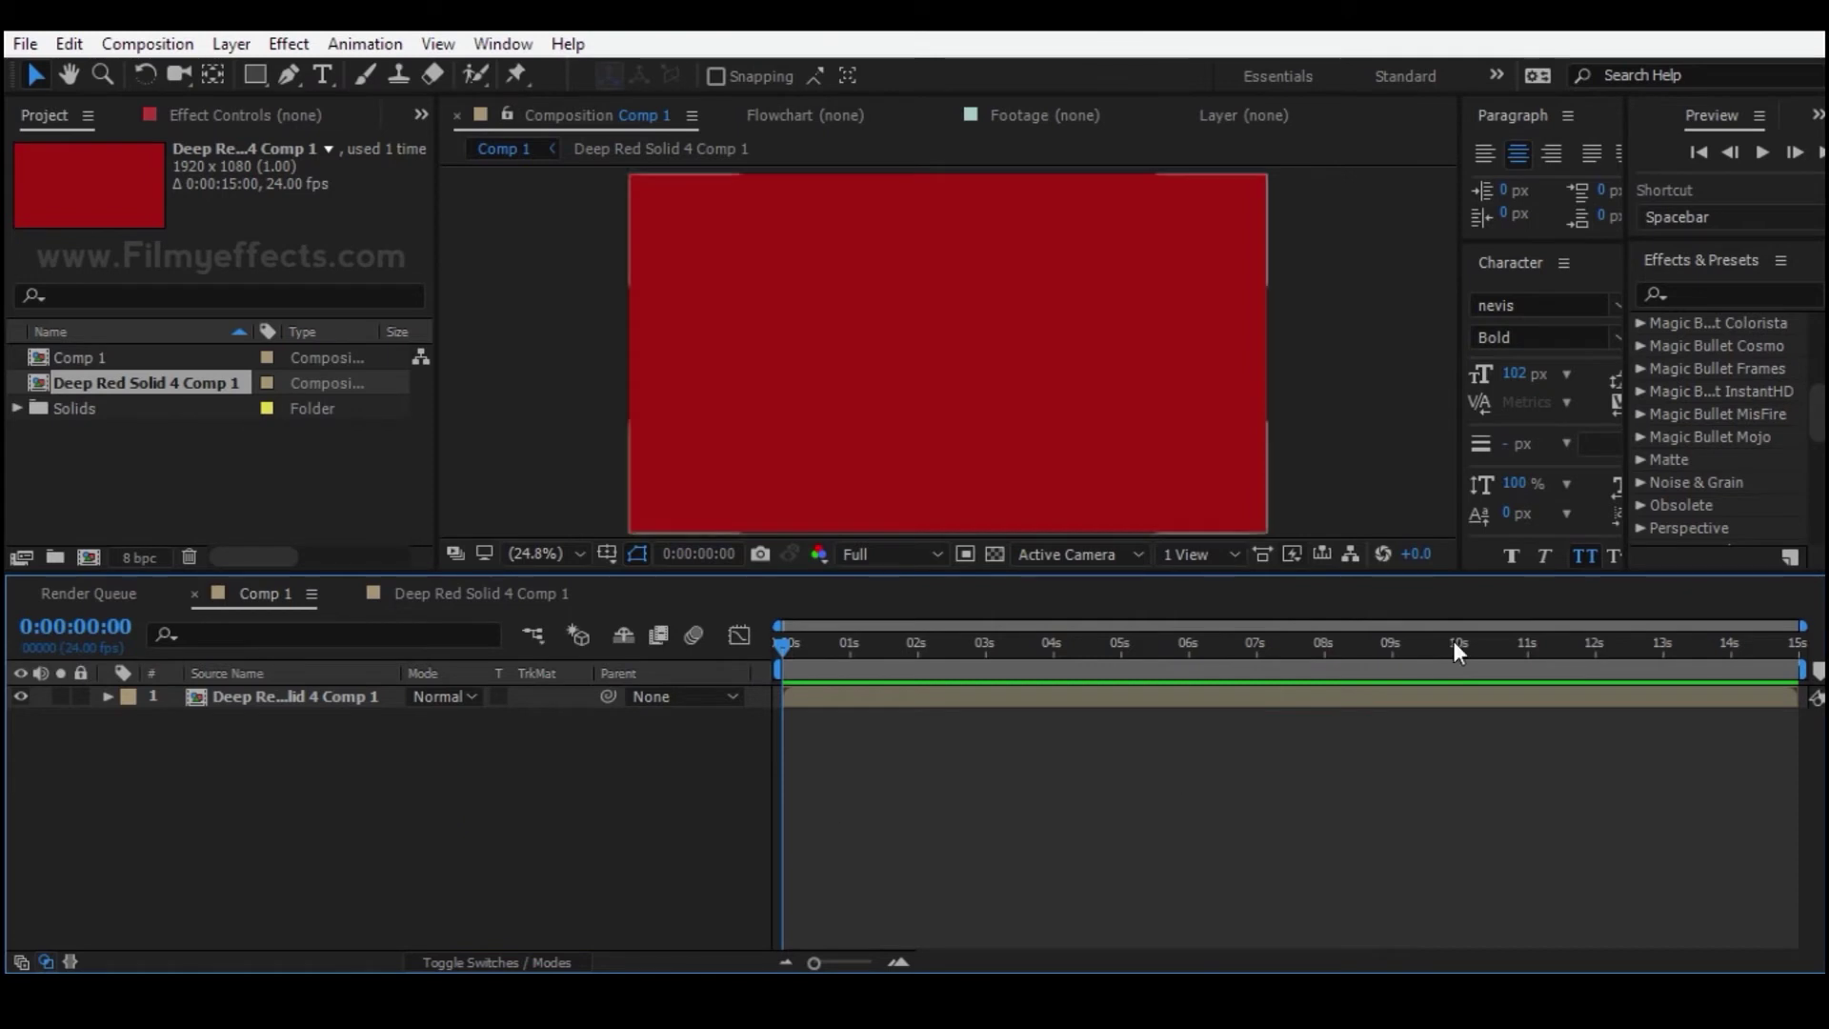
left_click(366, 745)
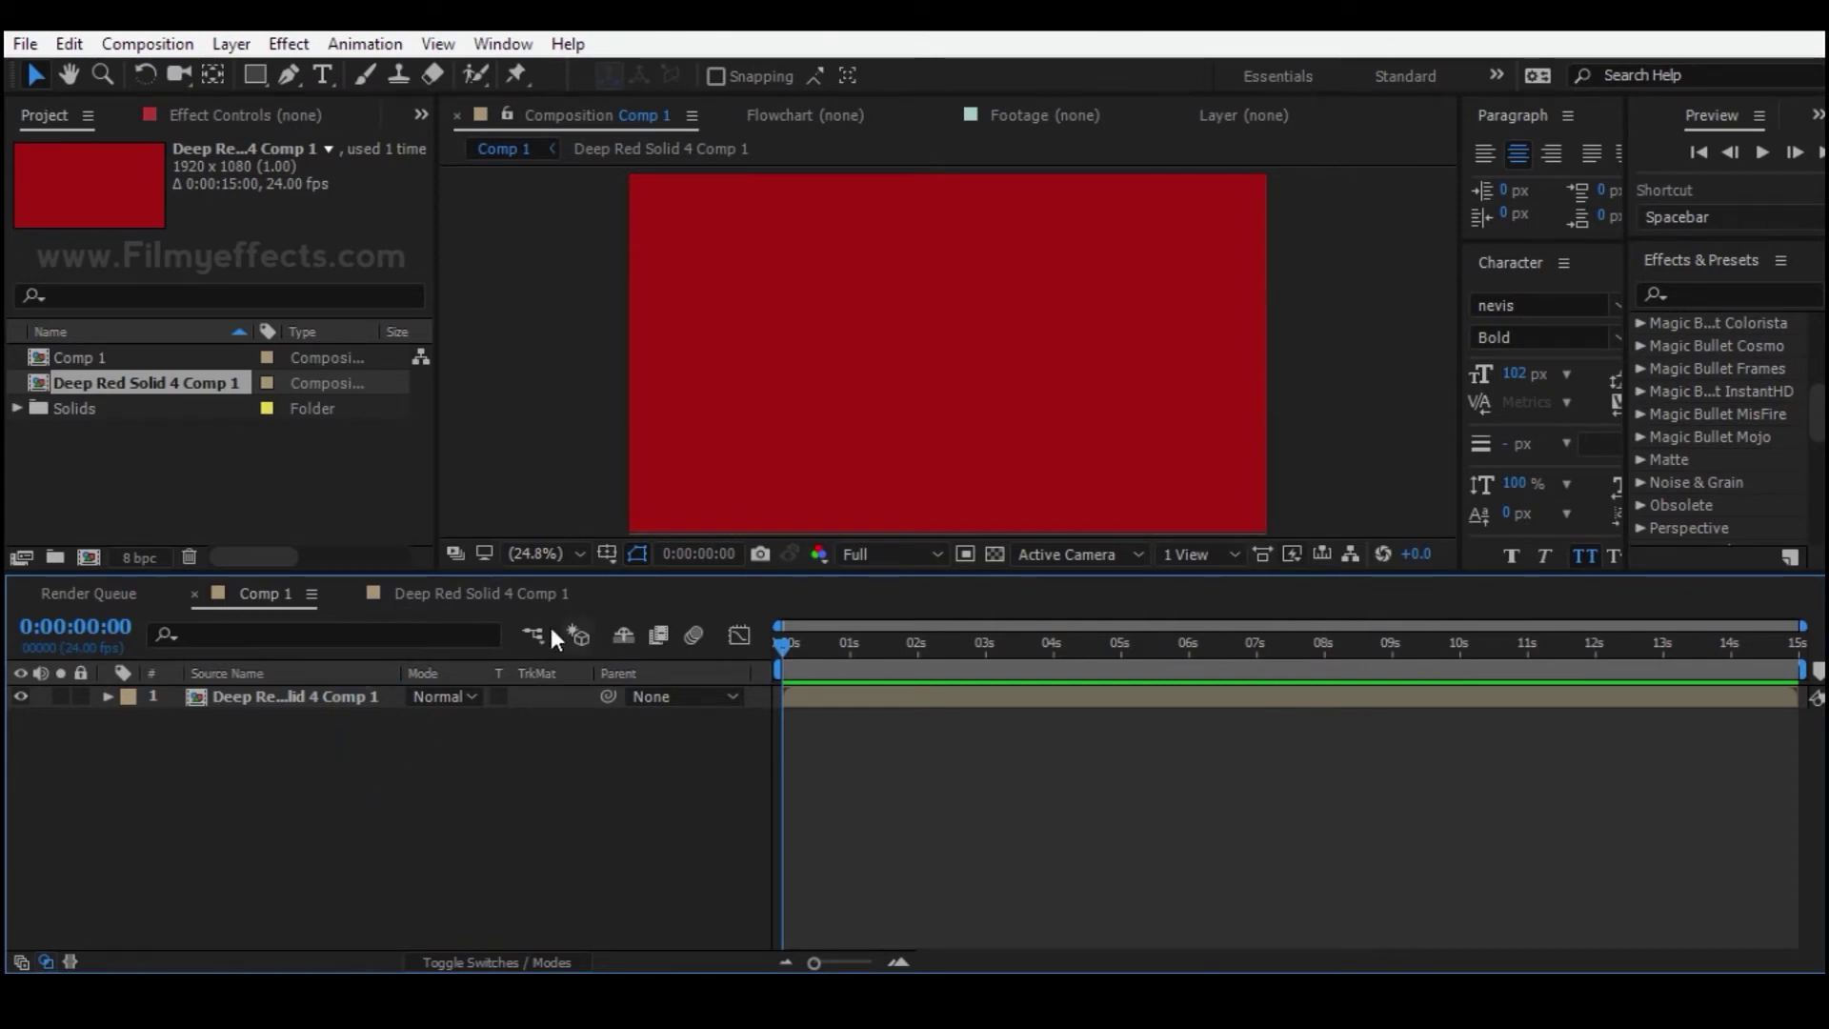
left_click(490, 738)
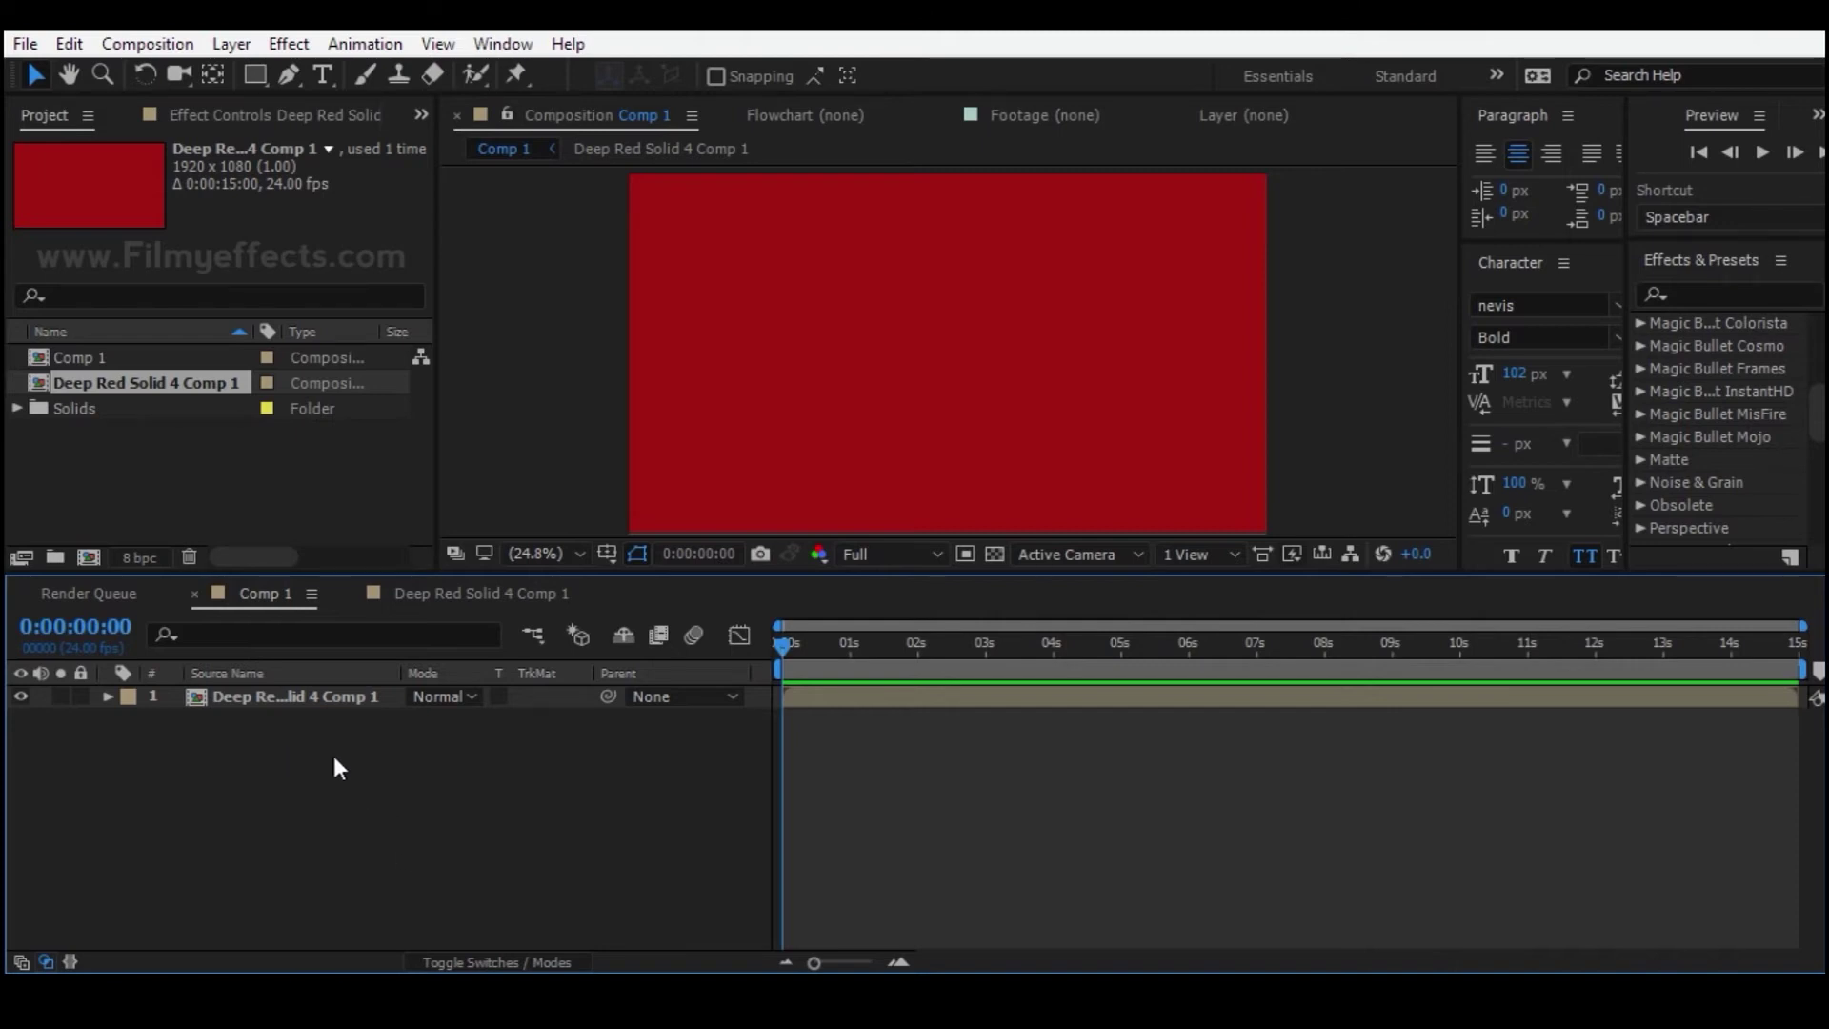
- Review the preview resolution options of Comp 1, leave them at Full, and scrub through the opening frames
left_click(905, 554)
left_click(889, 618)
left_click_drag(805, 641, 770, 654)
- Turn on Draft 3D for Comp 1, scrub the opening frames, and turn Draft 3D off again
left_click(579, 636)
left_click(355, 695)
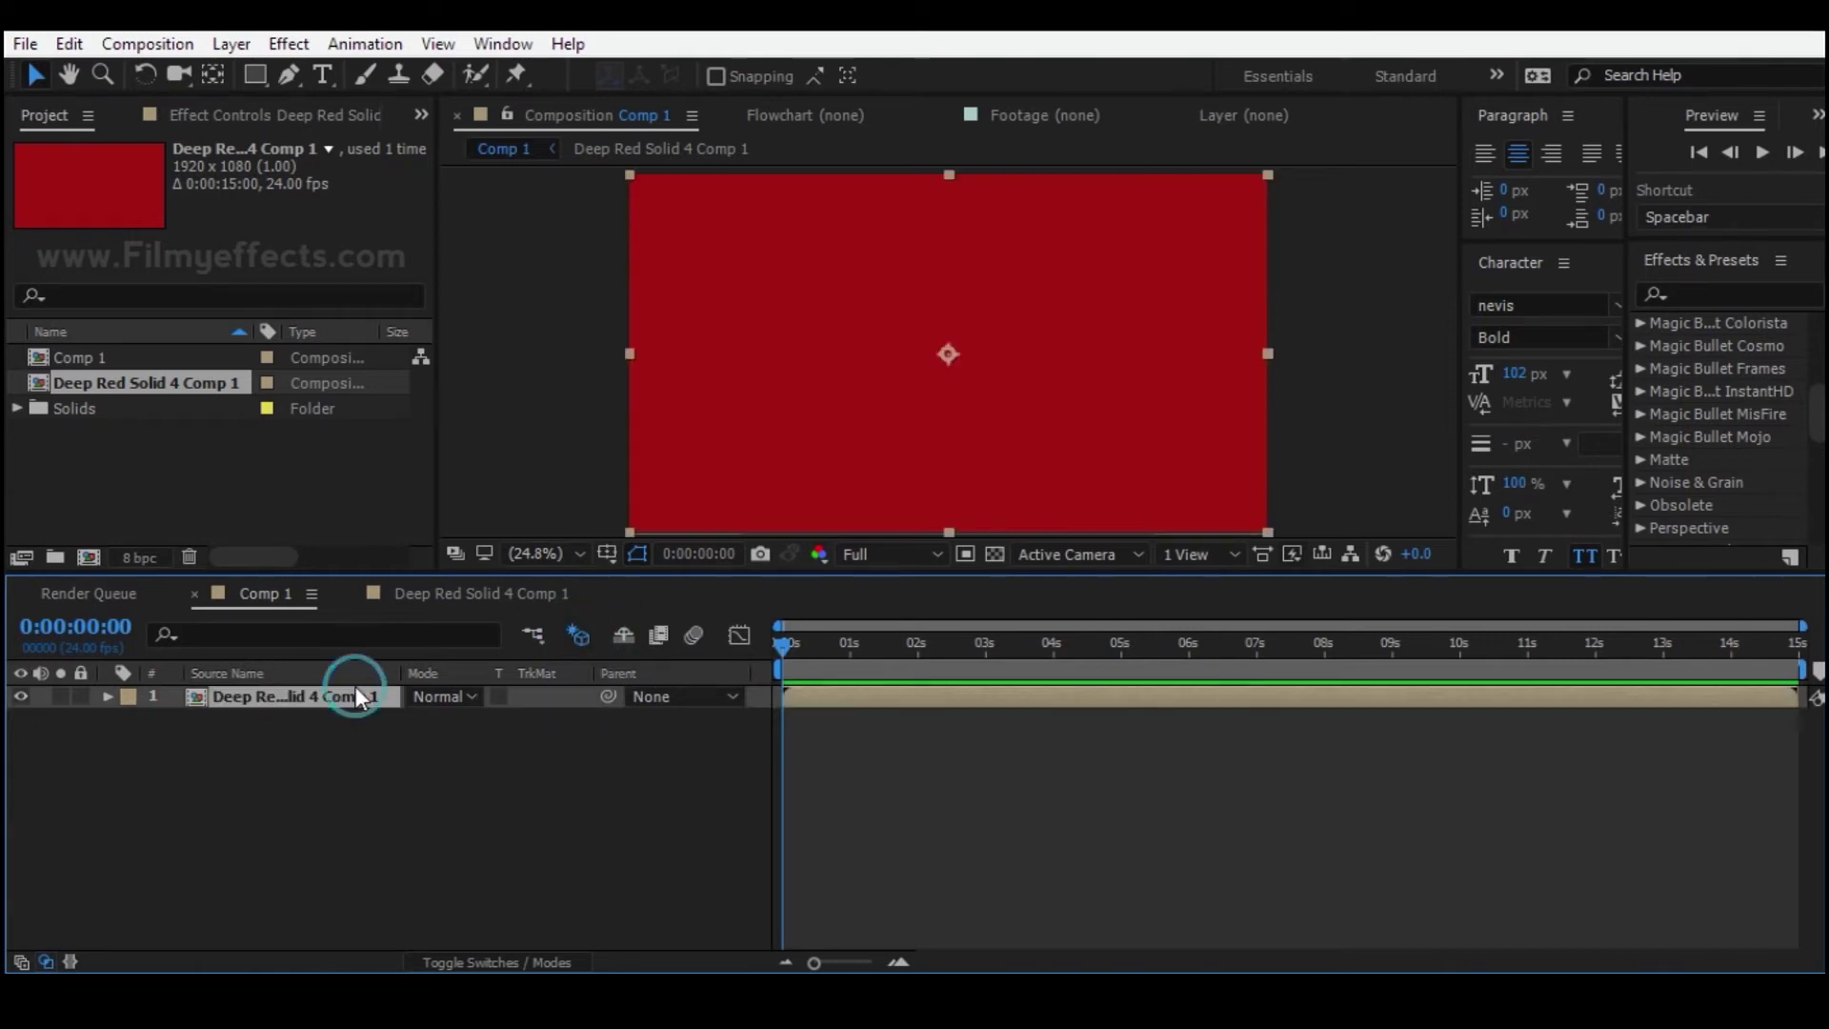
left_click(257, 739)
left_click(269, 694)
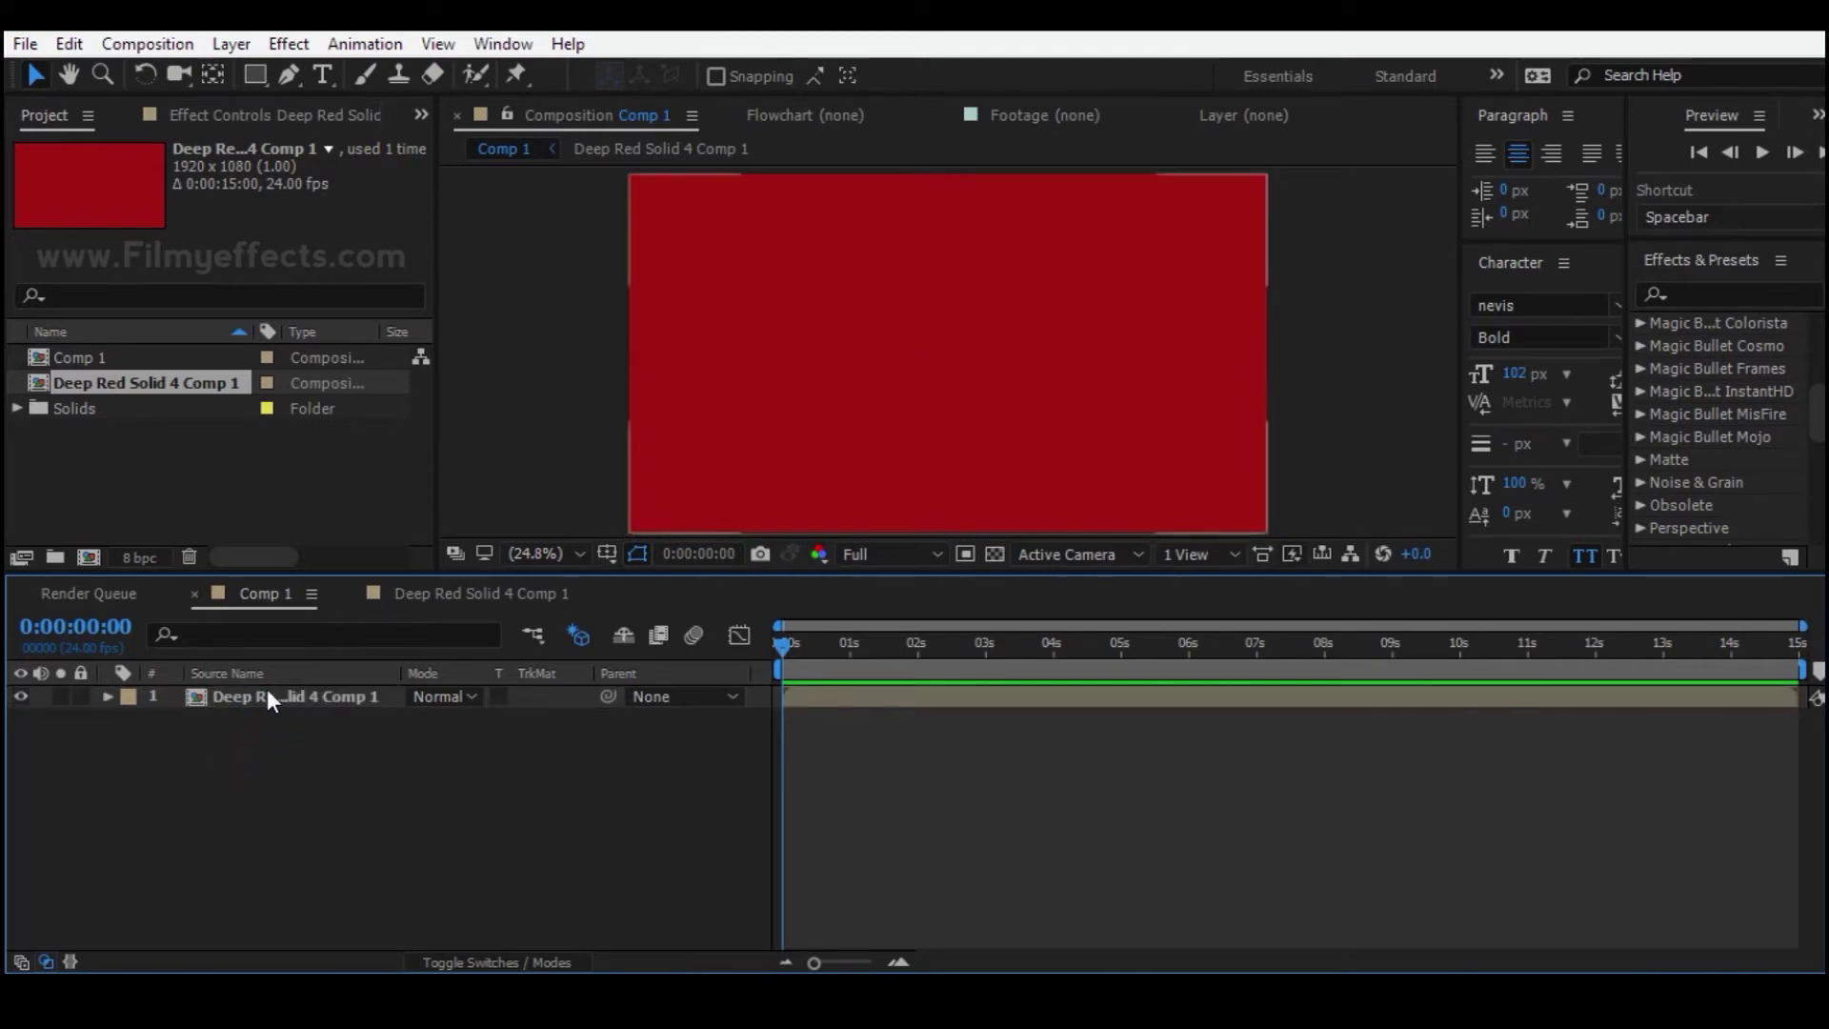
left_click(792, 649)
left_click_drag(797, 649, 735, 652)
left_click(387, 762)
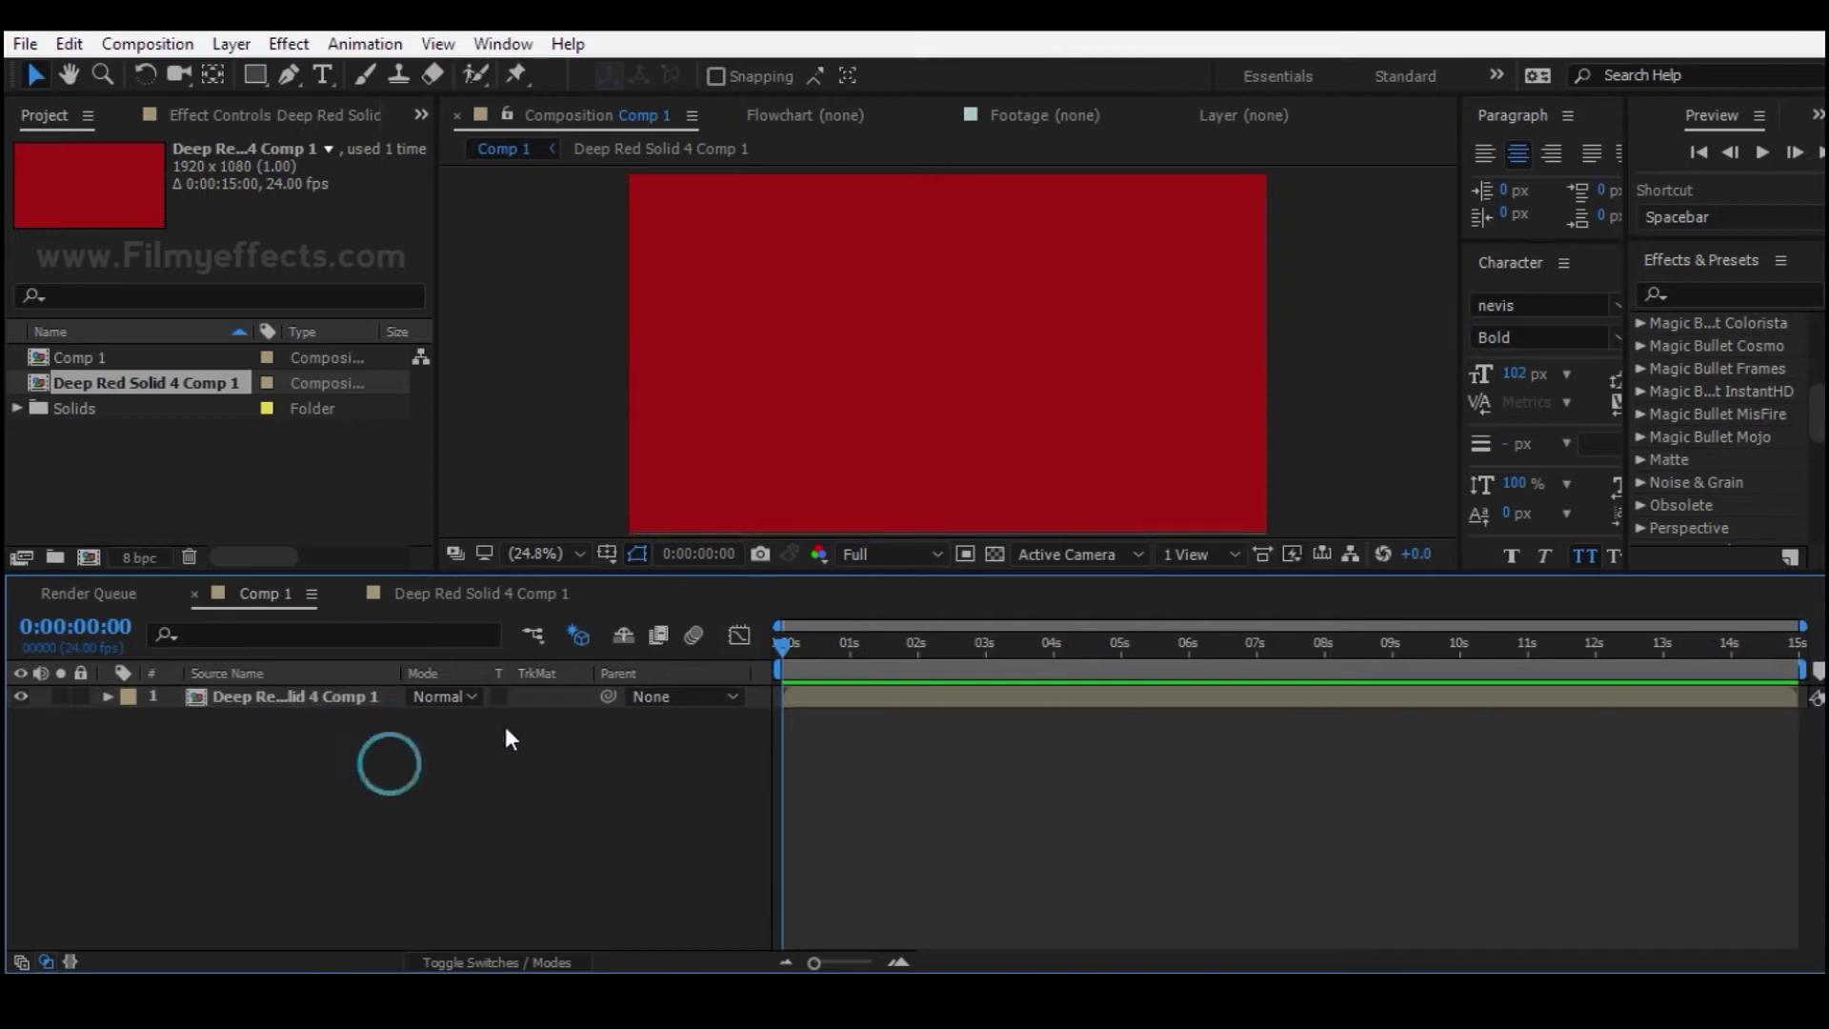
left_click(574, 635)
- Display the layer switches, mark the nested composition layer as shy, and toggle the hiding of shy layers on and off
left_click(275, 695)
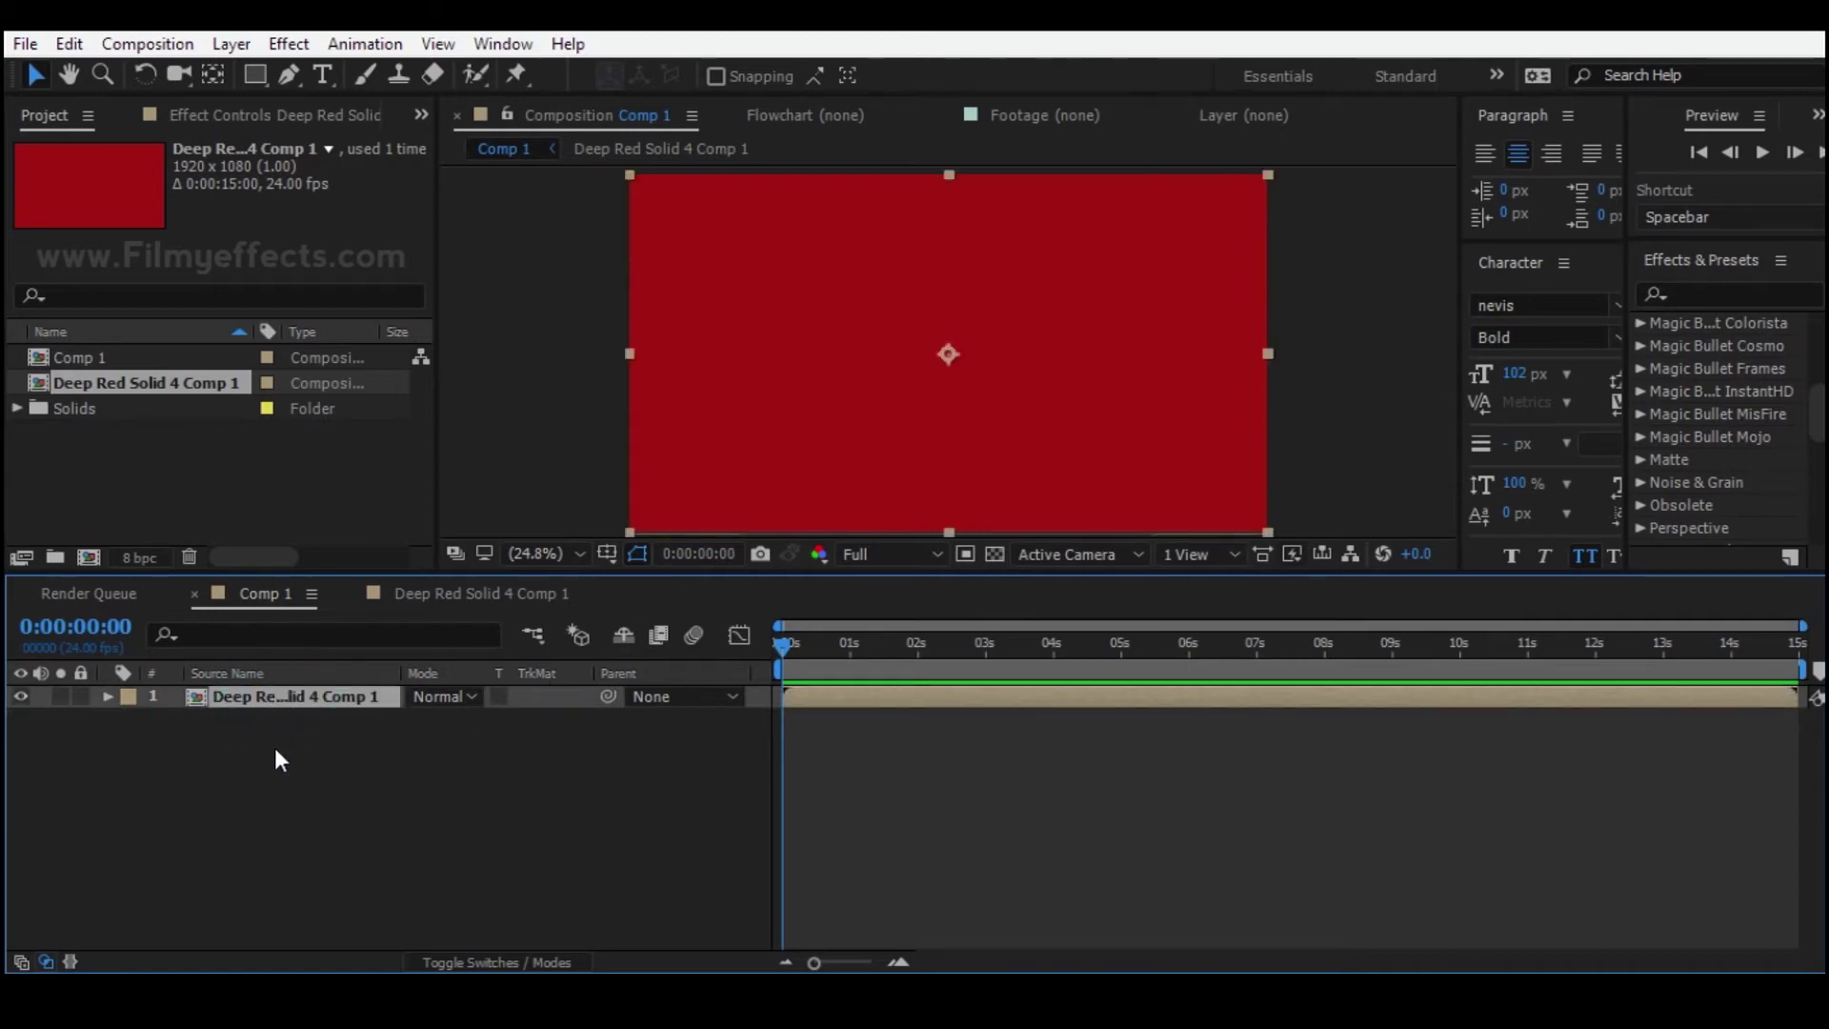
left_click(279, 759)
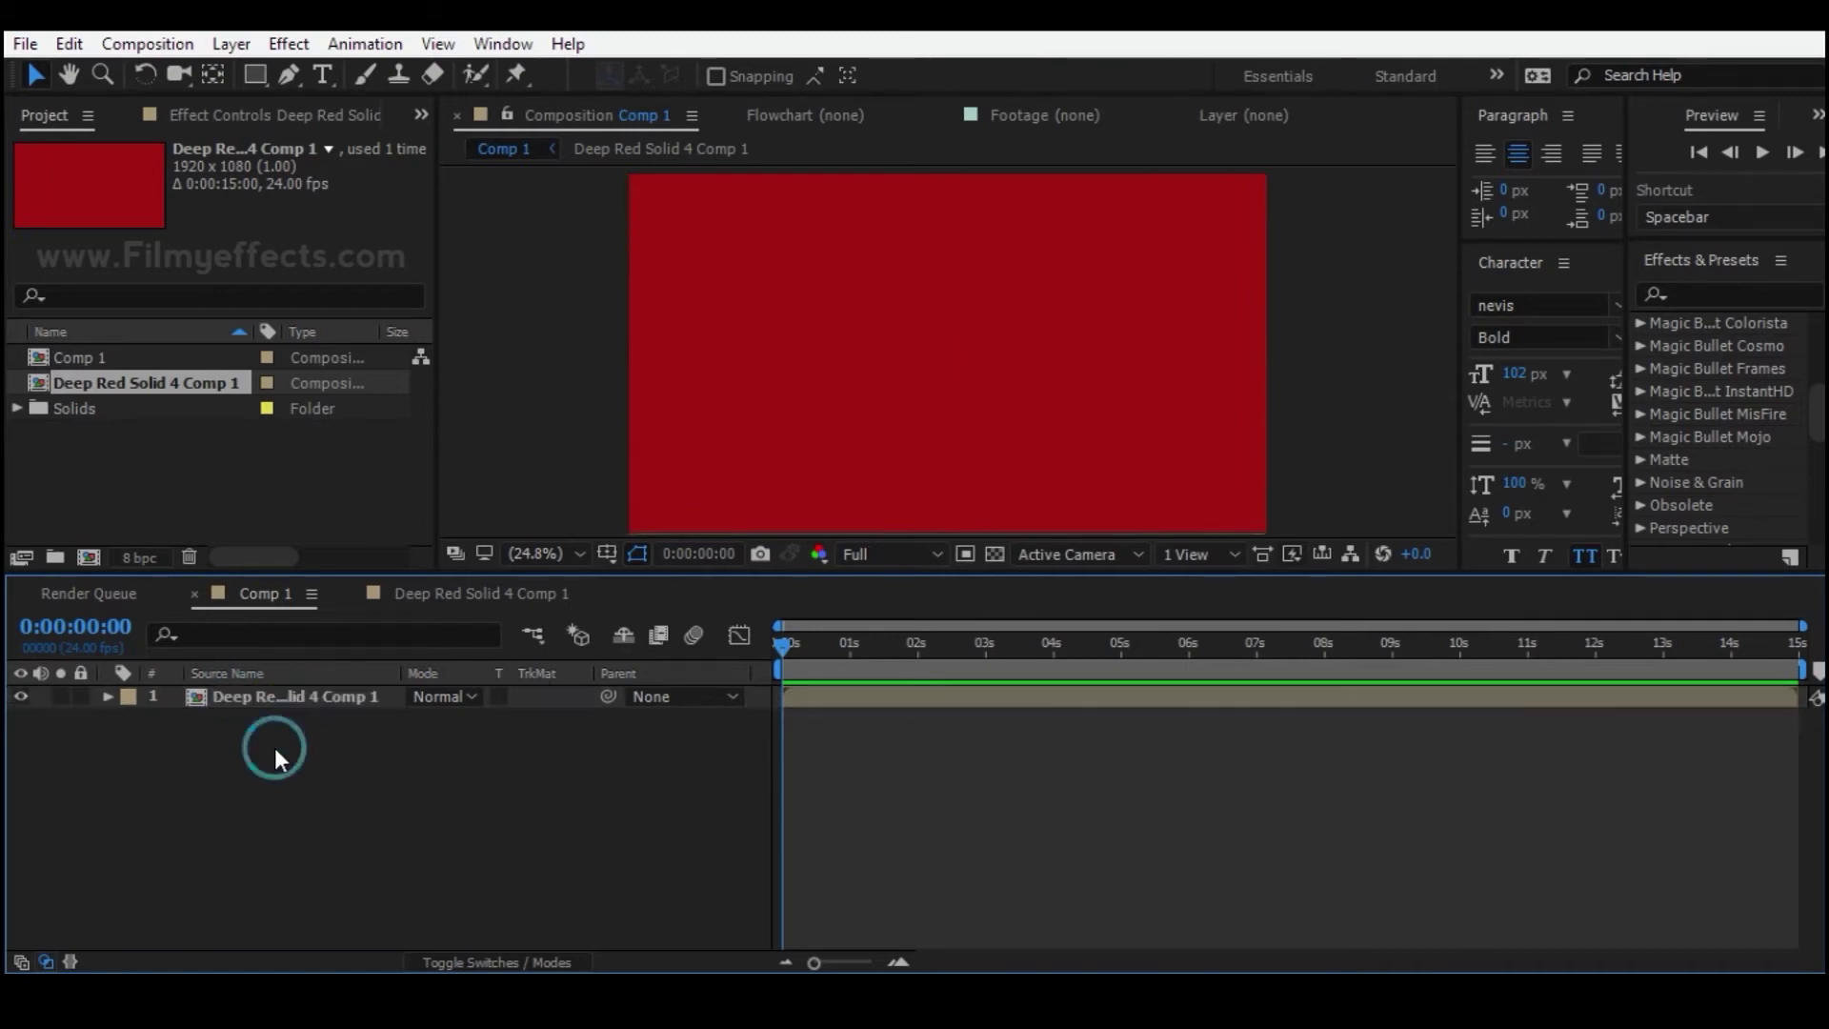
left_click(335, 706)
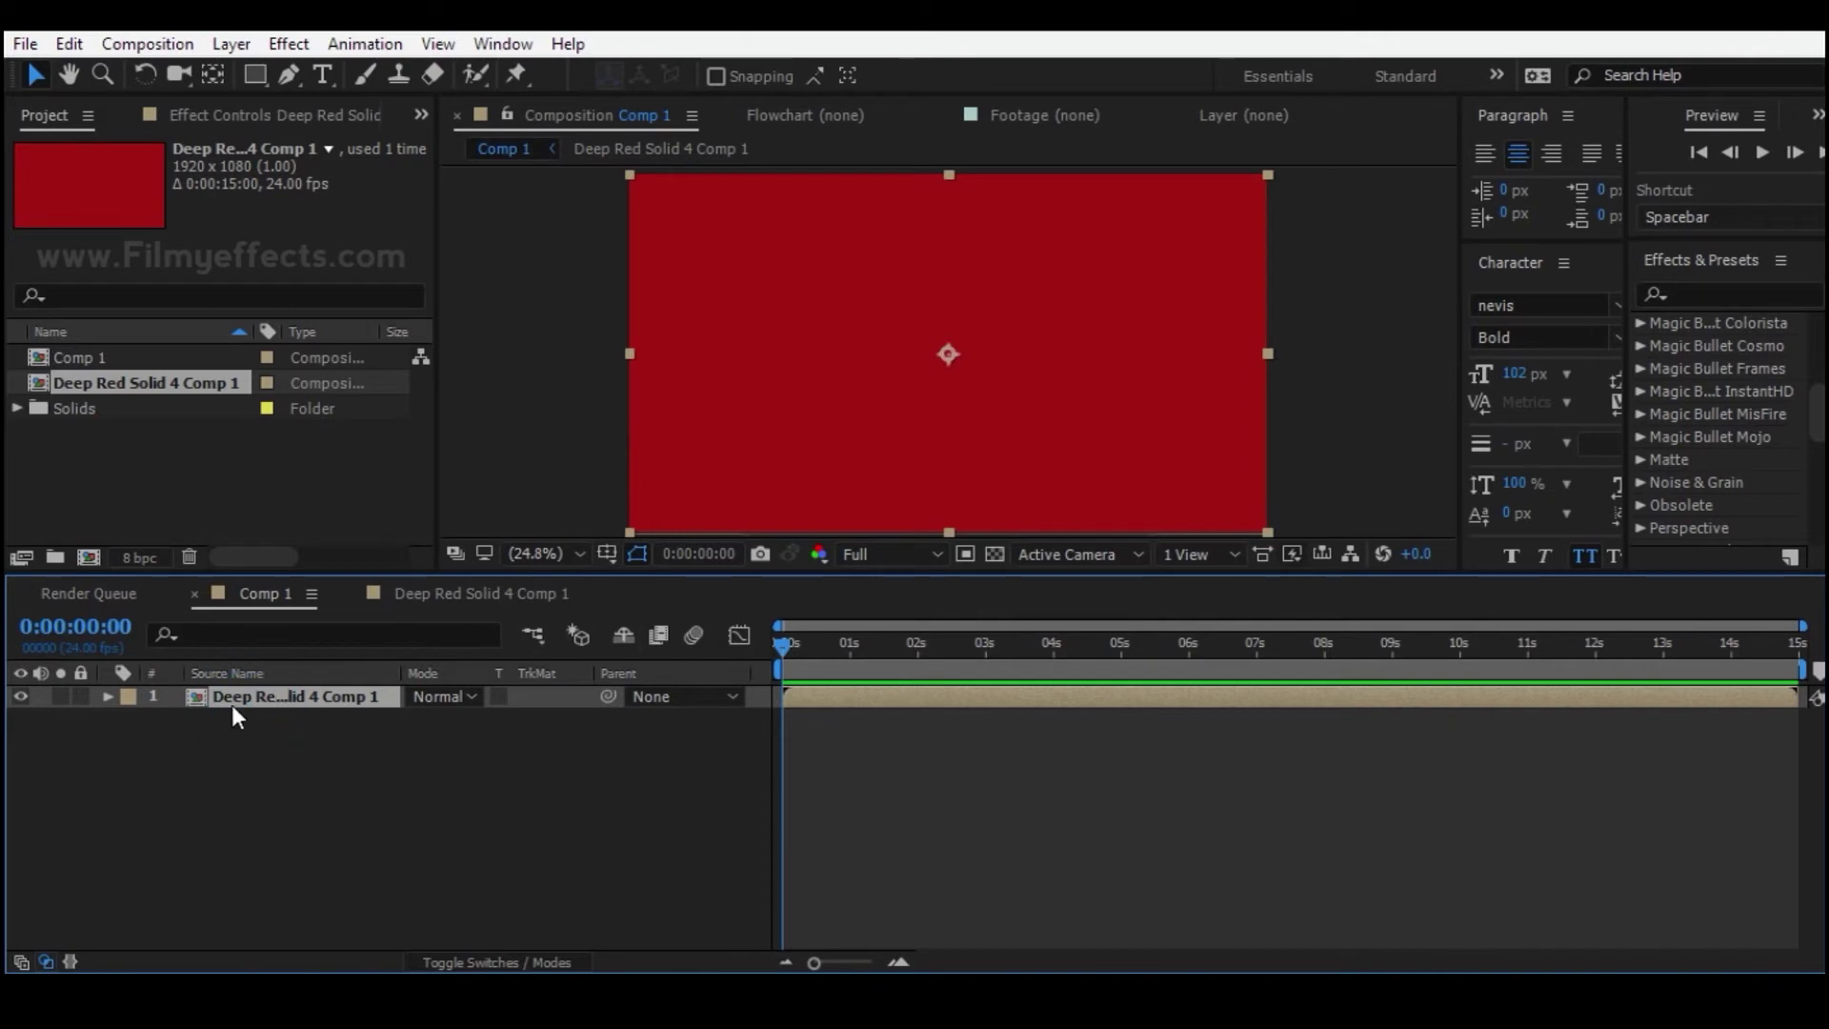
left_click(484, 957)
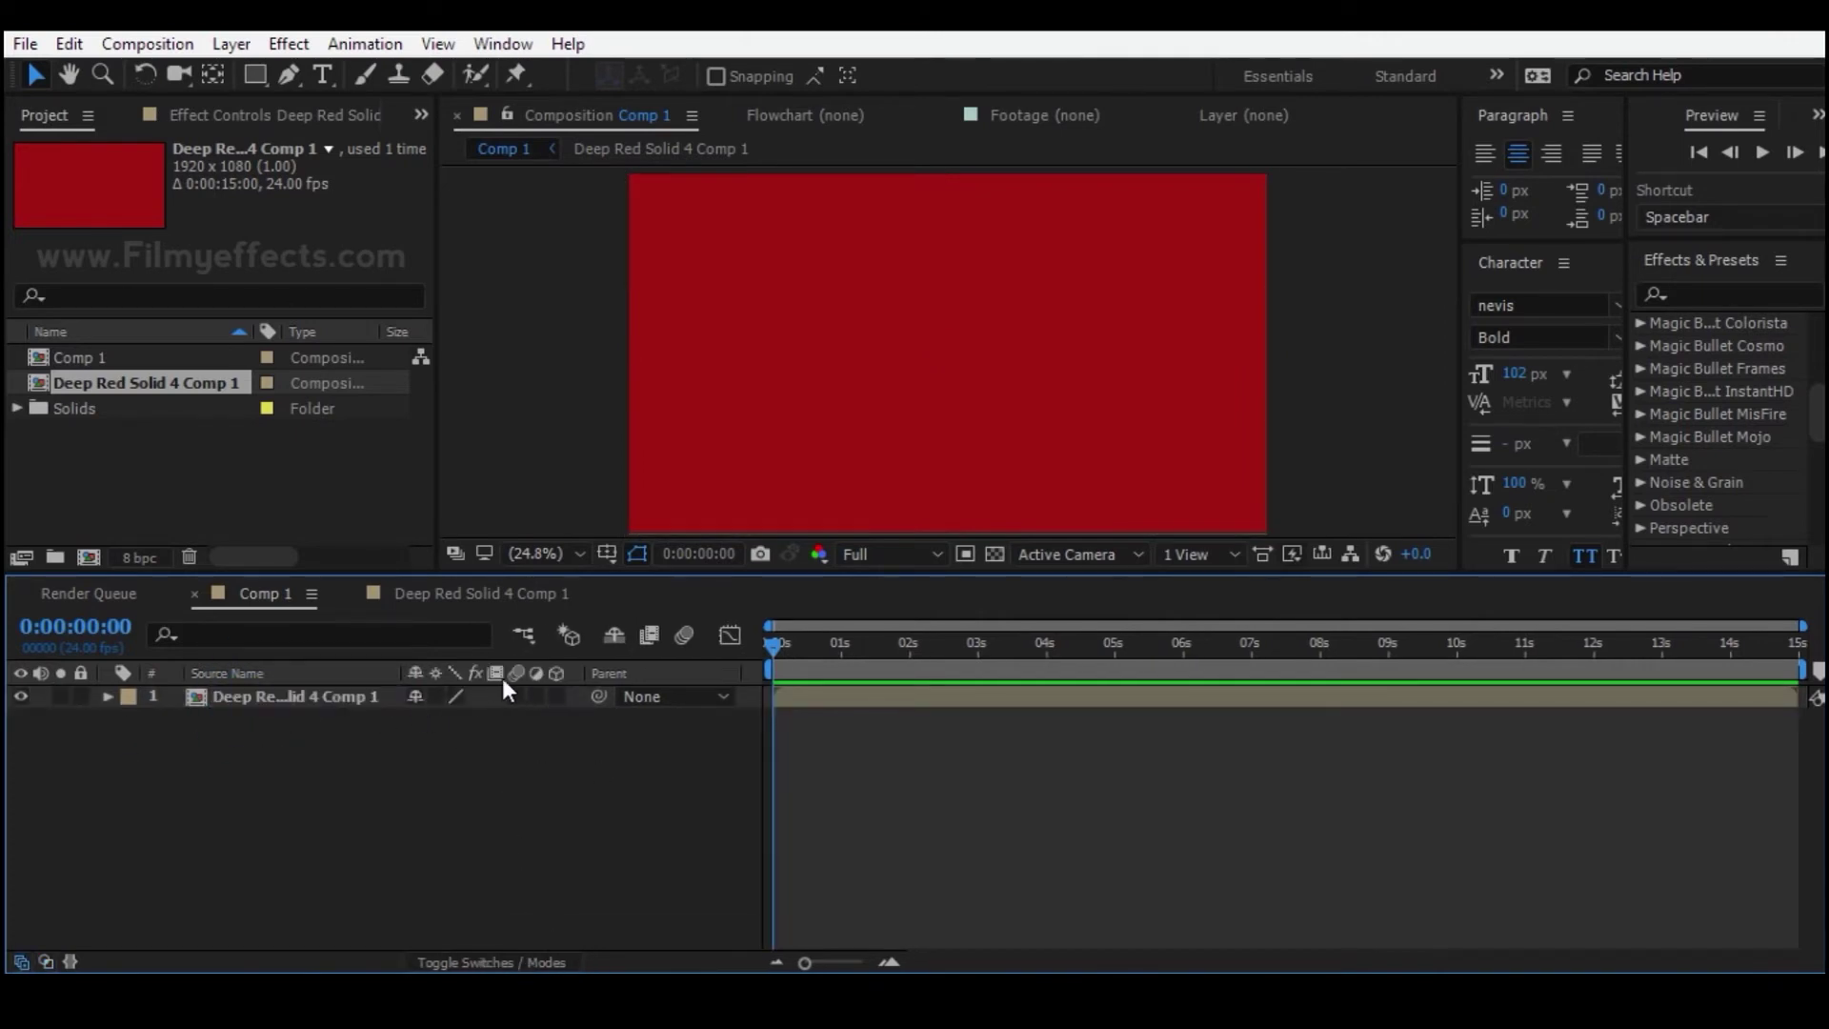
left_click(415, 697)
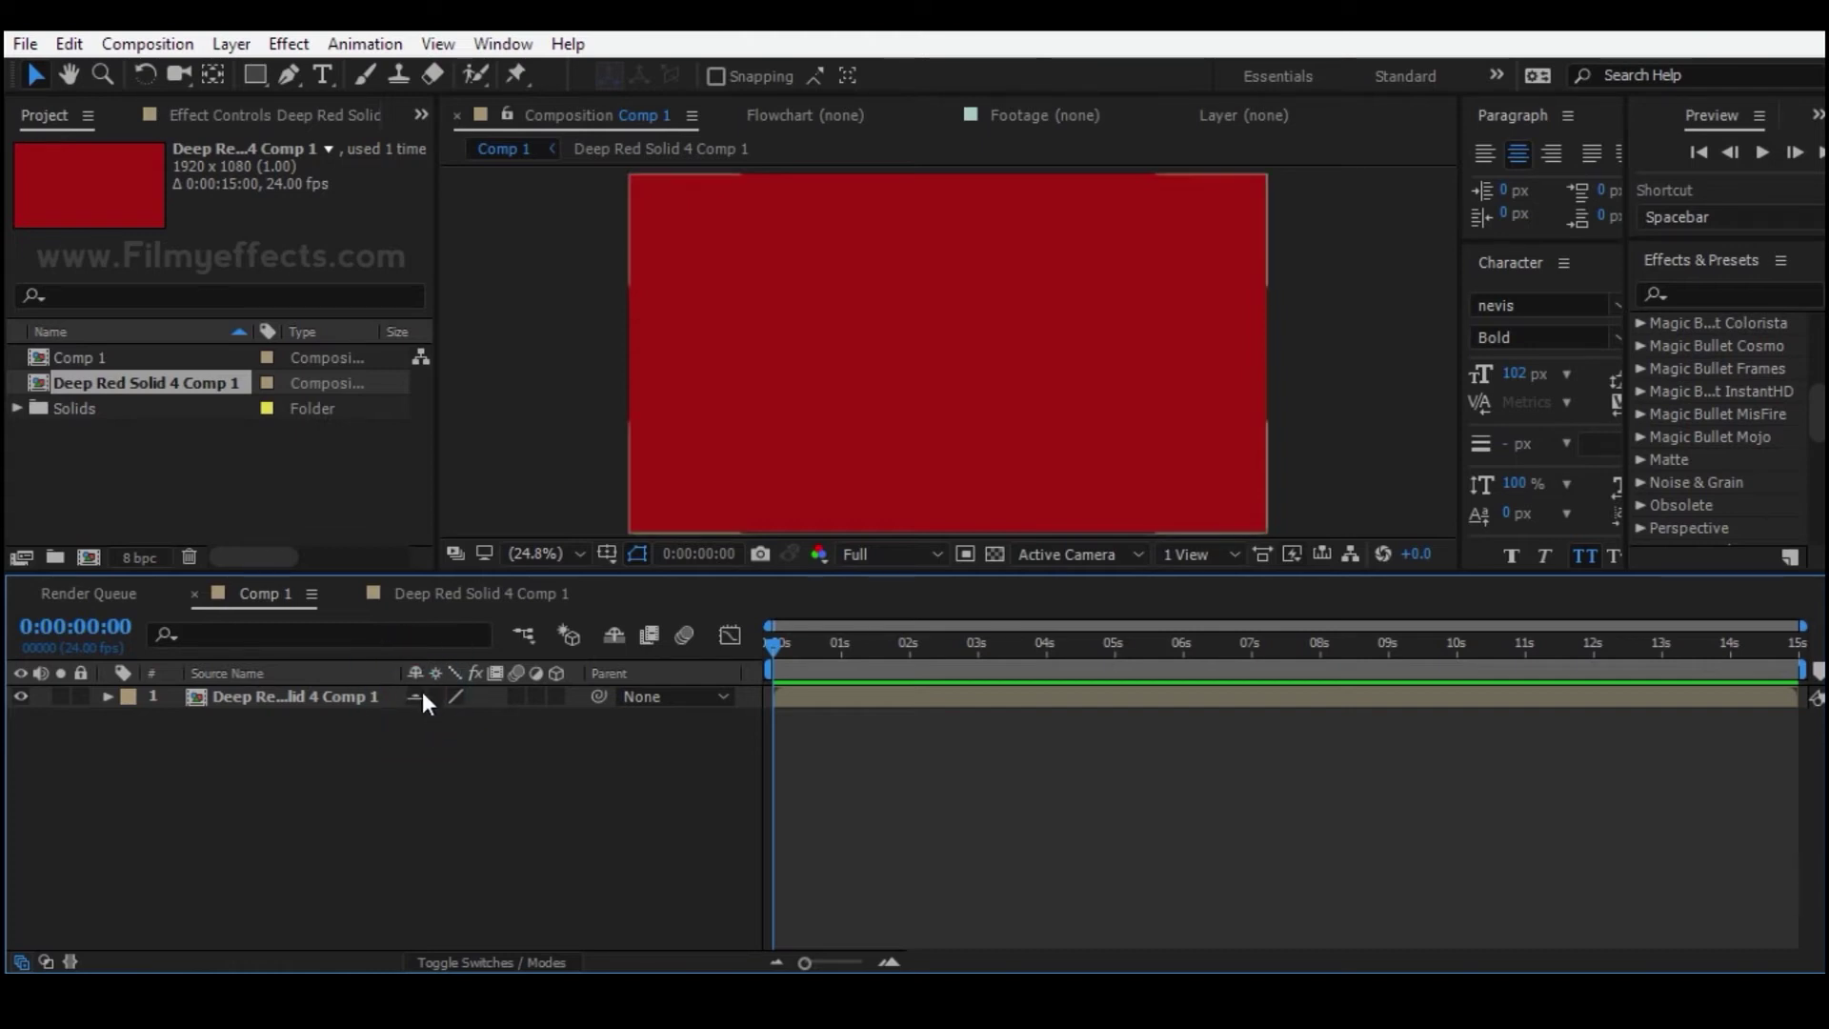
left_click(274, 696)
left_click(618, 636)
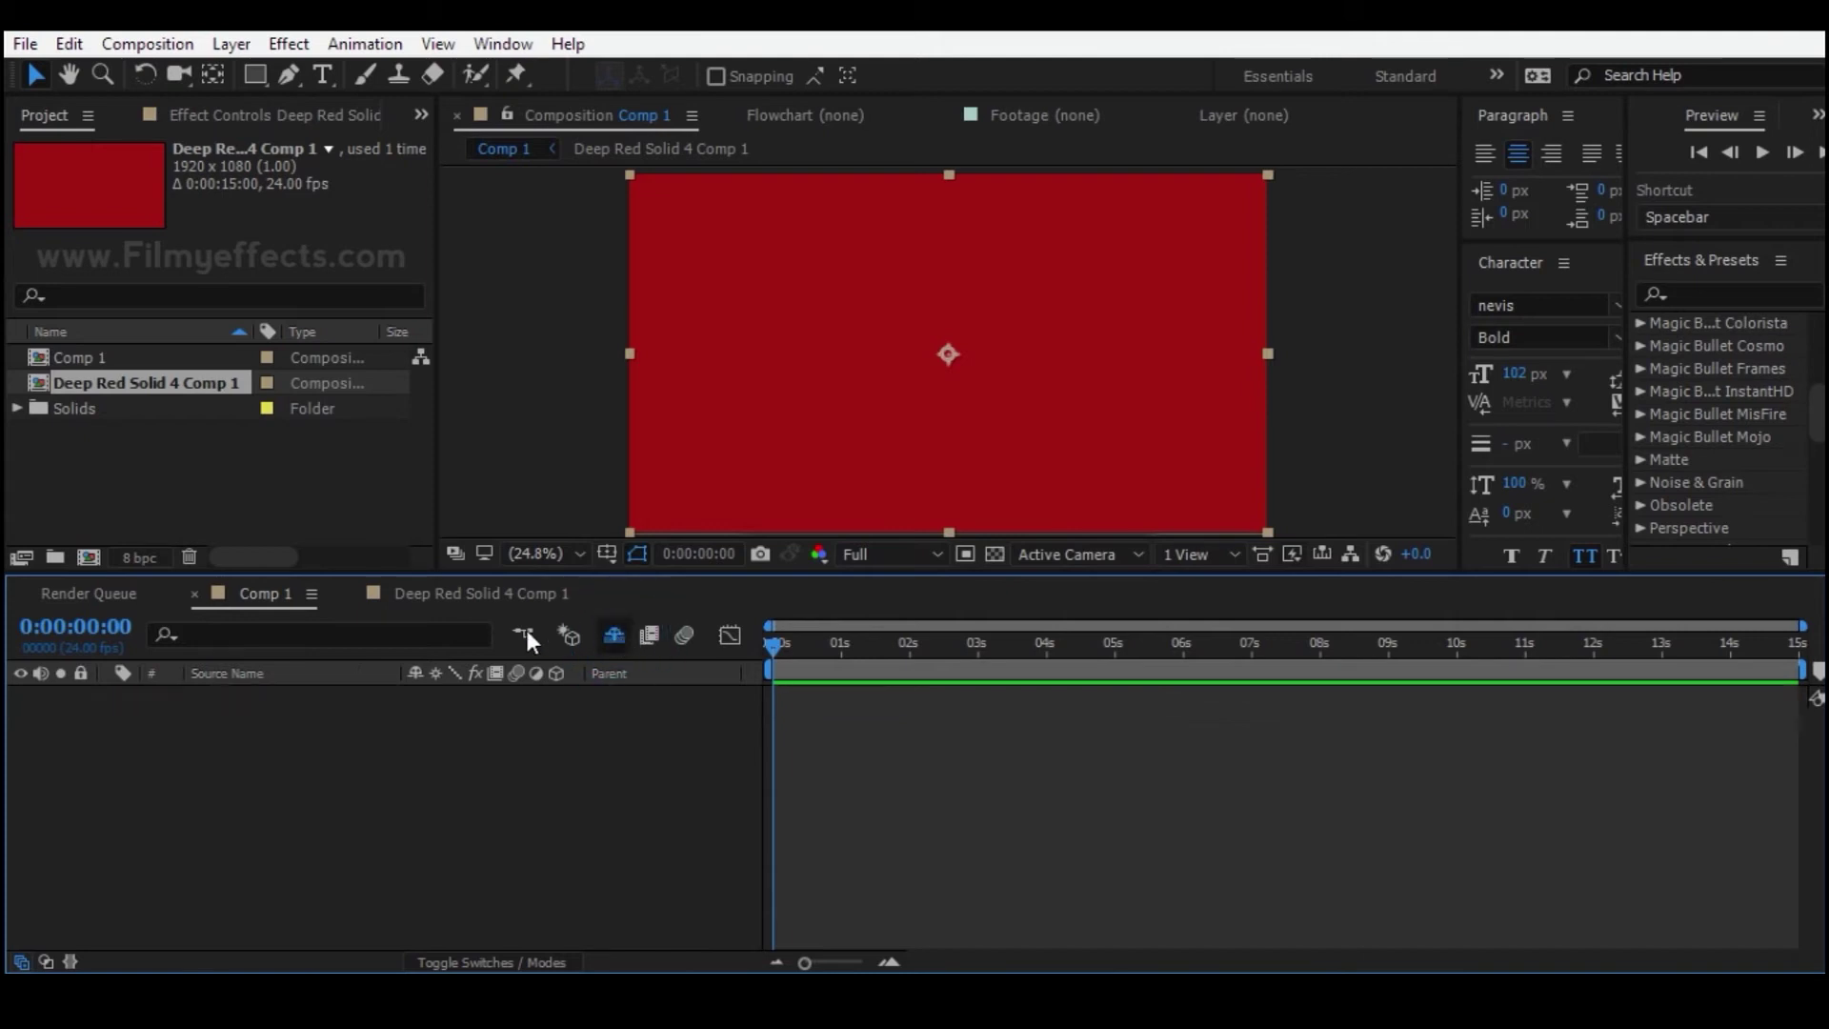
left_click(613, 636)
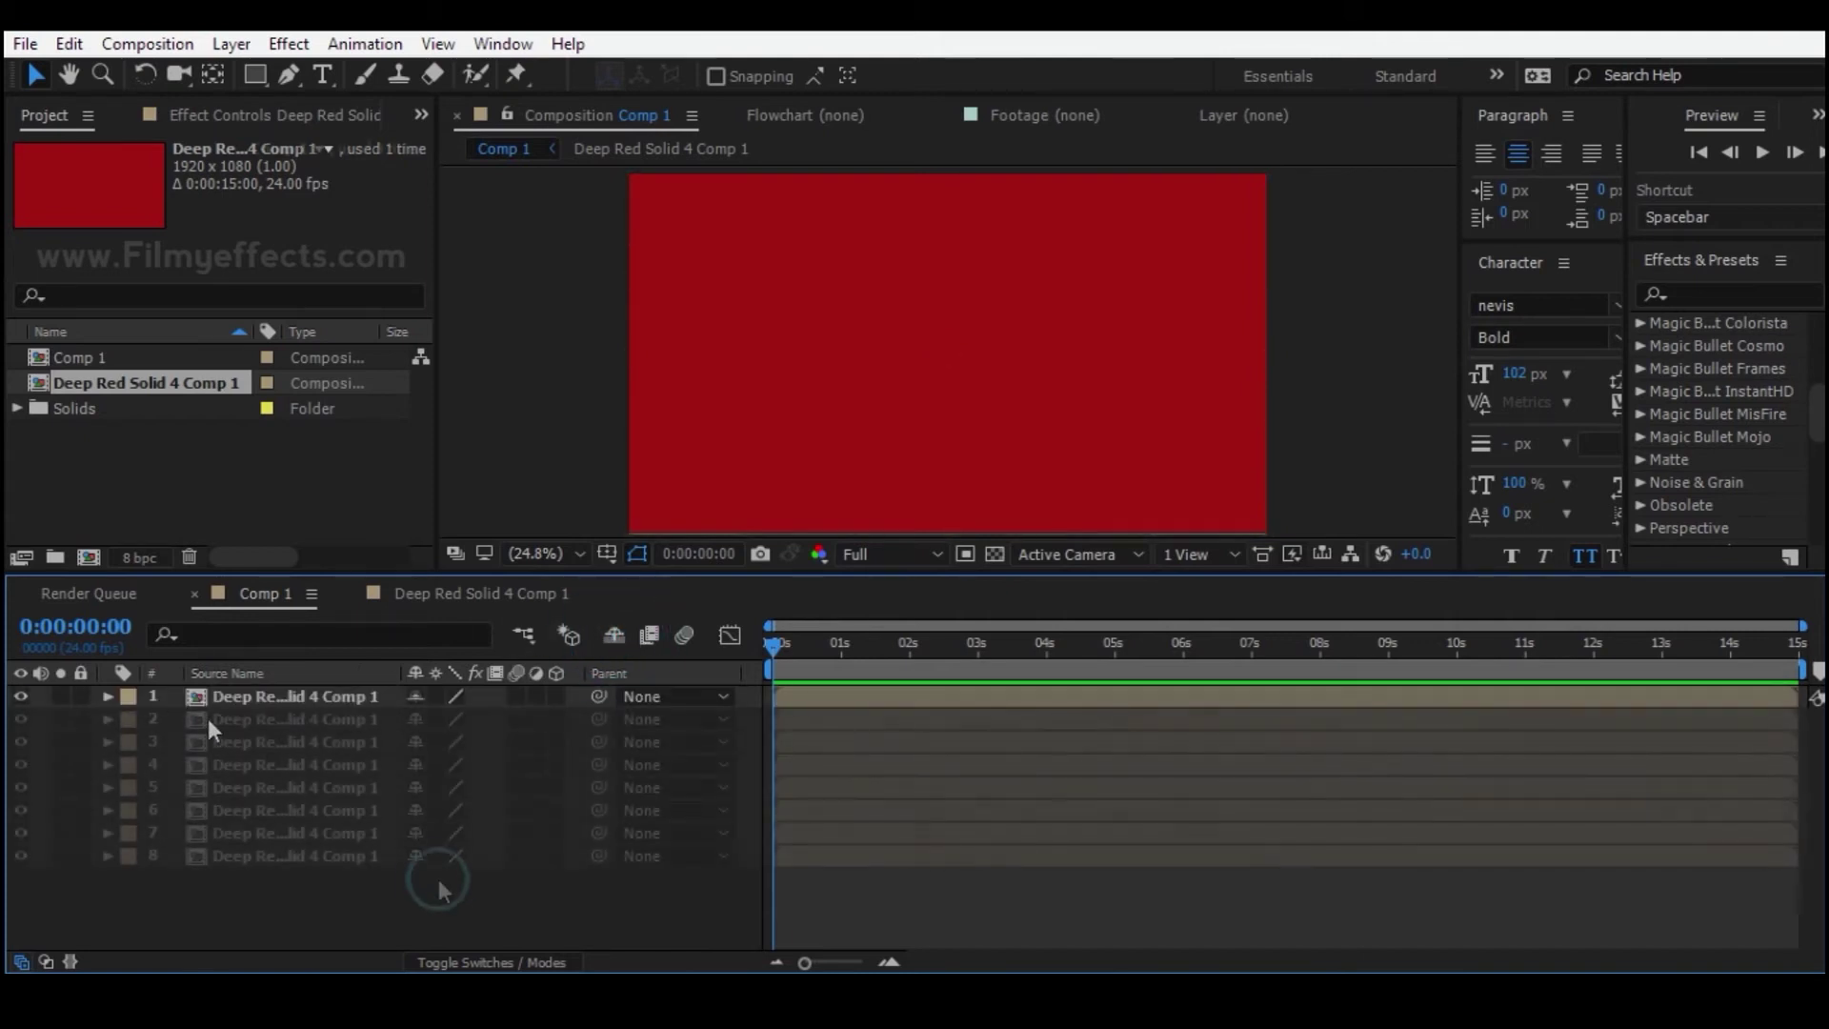
- Mark layer 2 of the duplicated nested compositions as shy and hide all shy layers in Comp 1
left_click(360, 728)
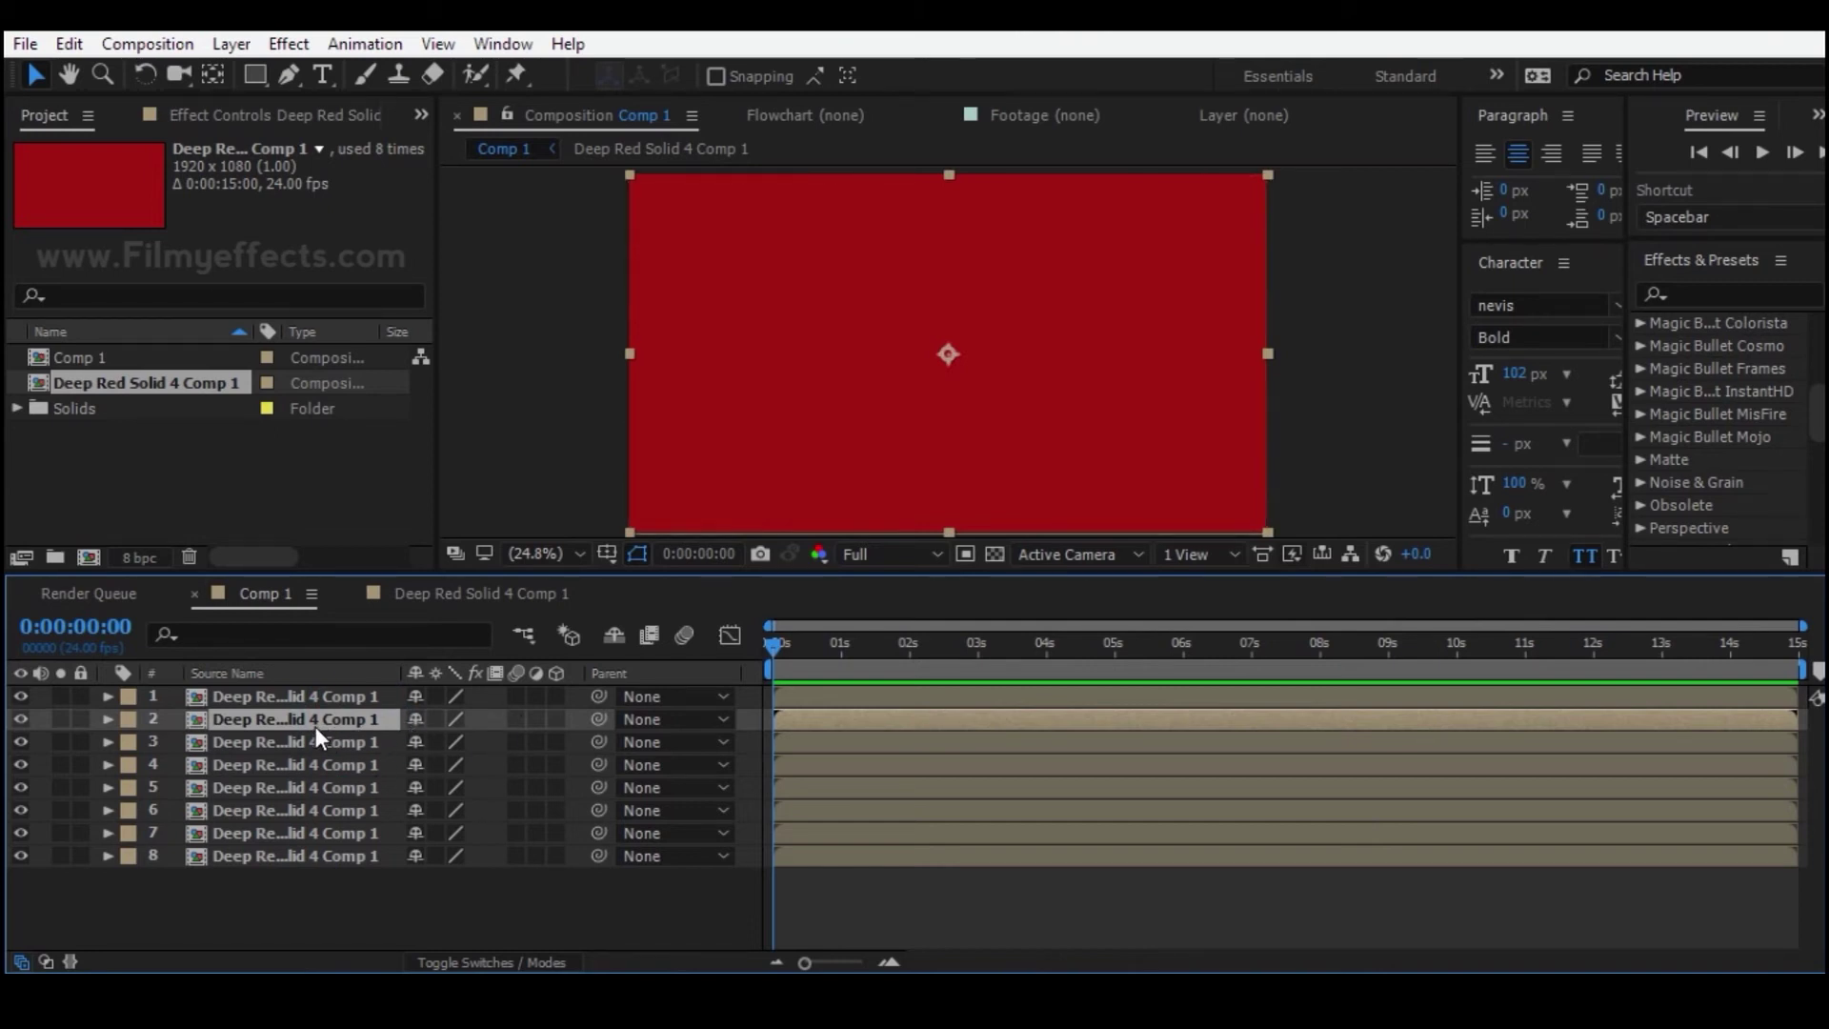
left_click(415, 720)
left_click(620, 638)
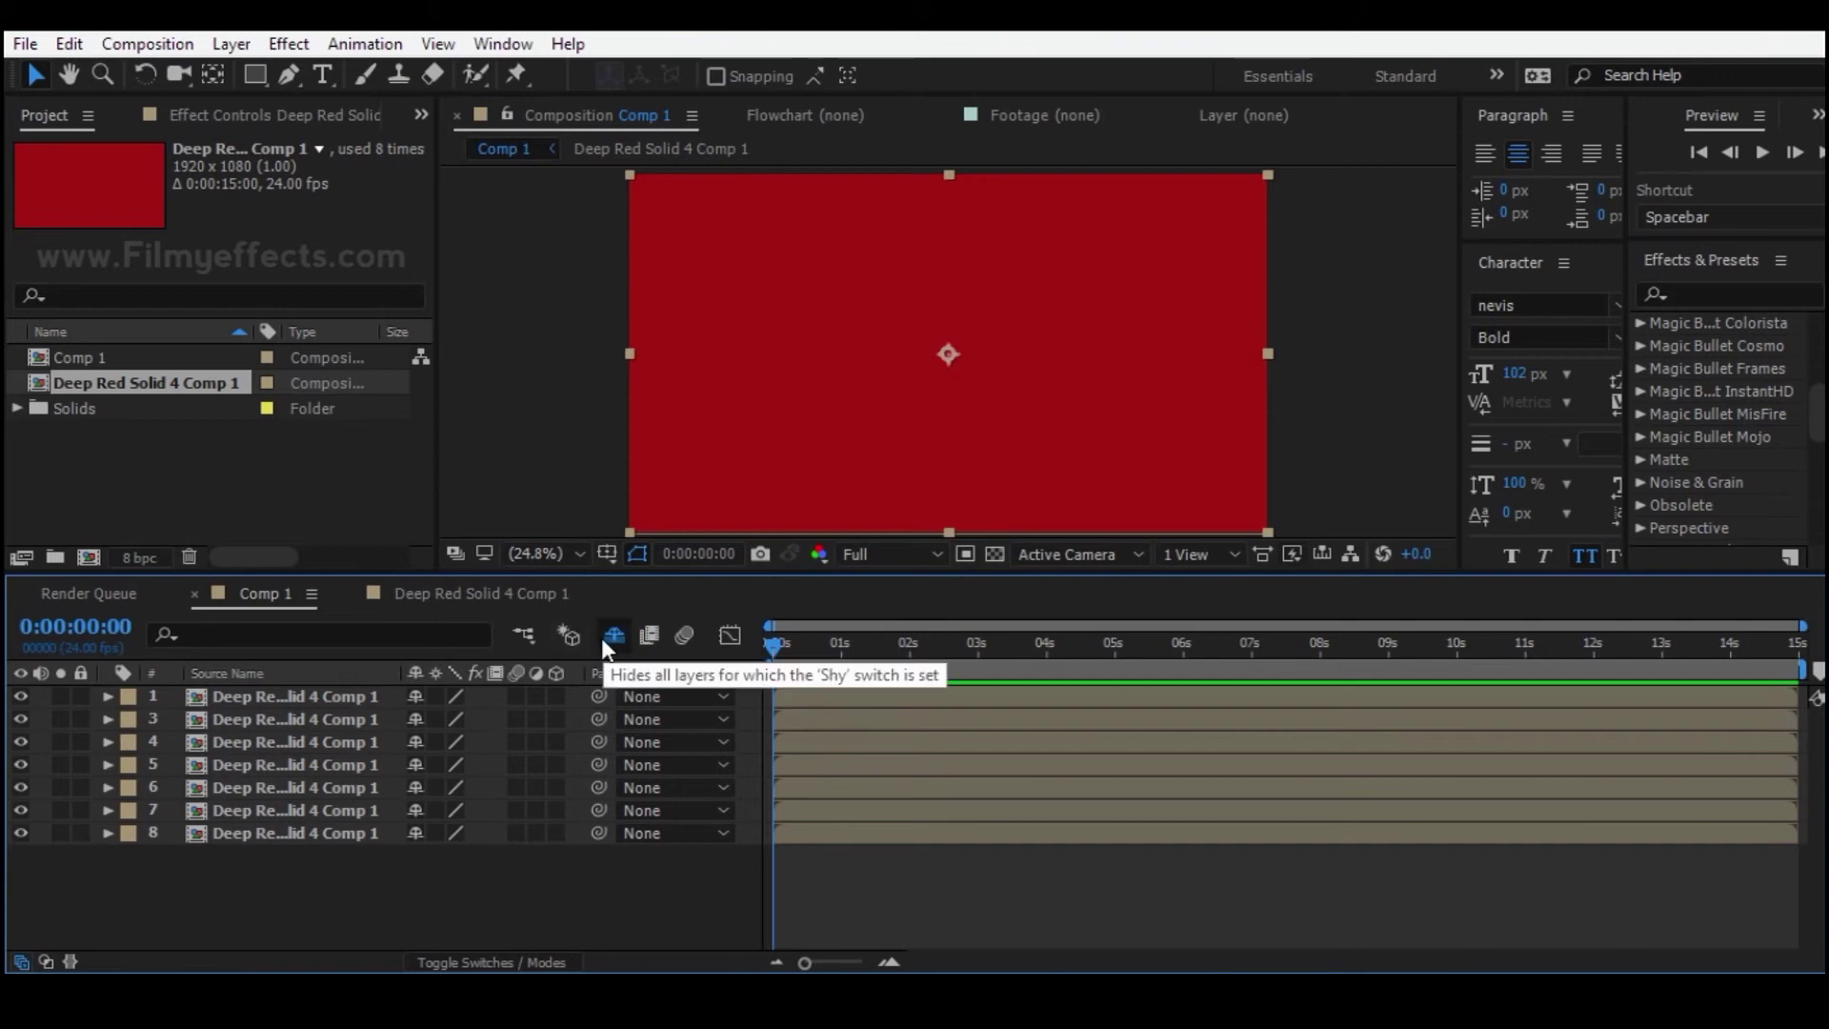
- Mark layers 6, 5, 4 and 3 as shy as well while shy layers are hidden
left_click(327, 741)
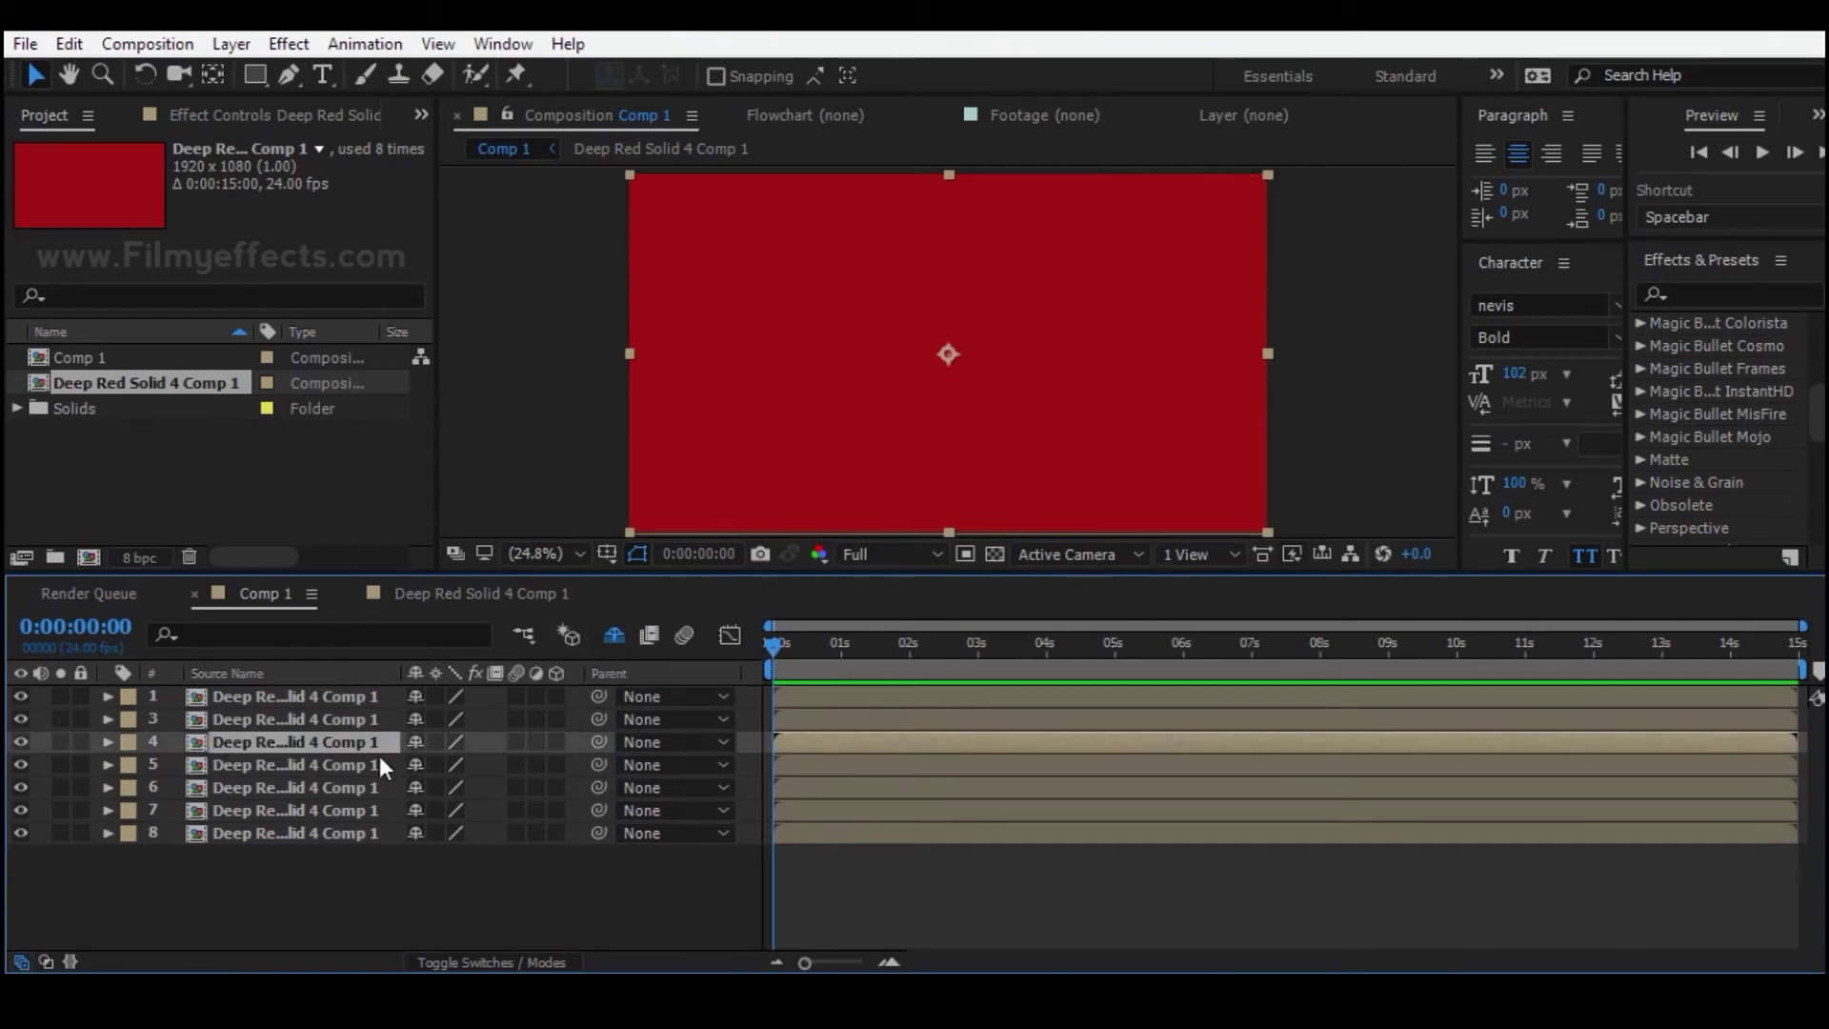
left_click(414, 787)
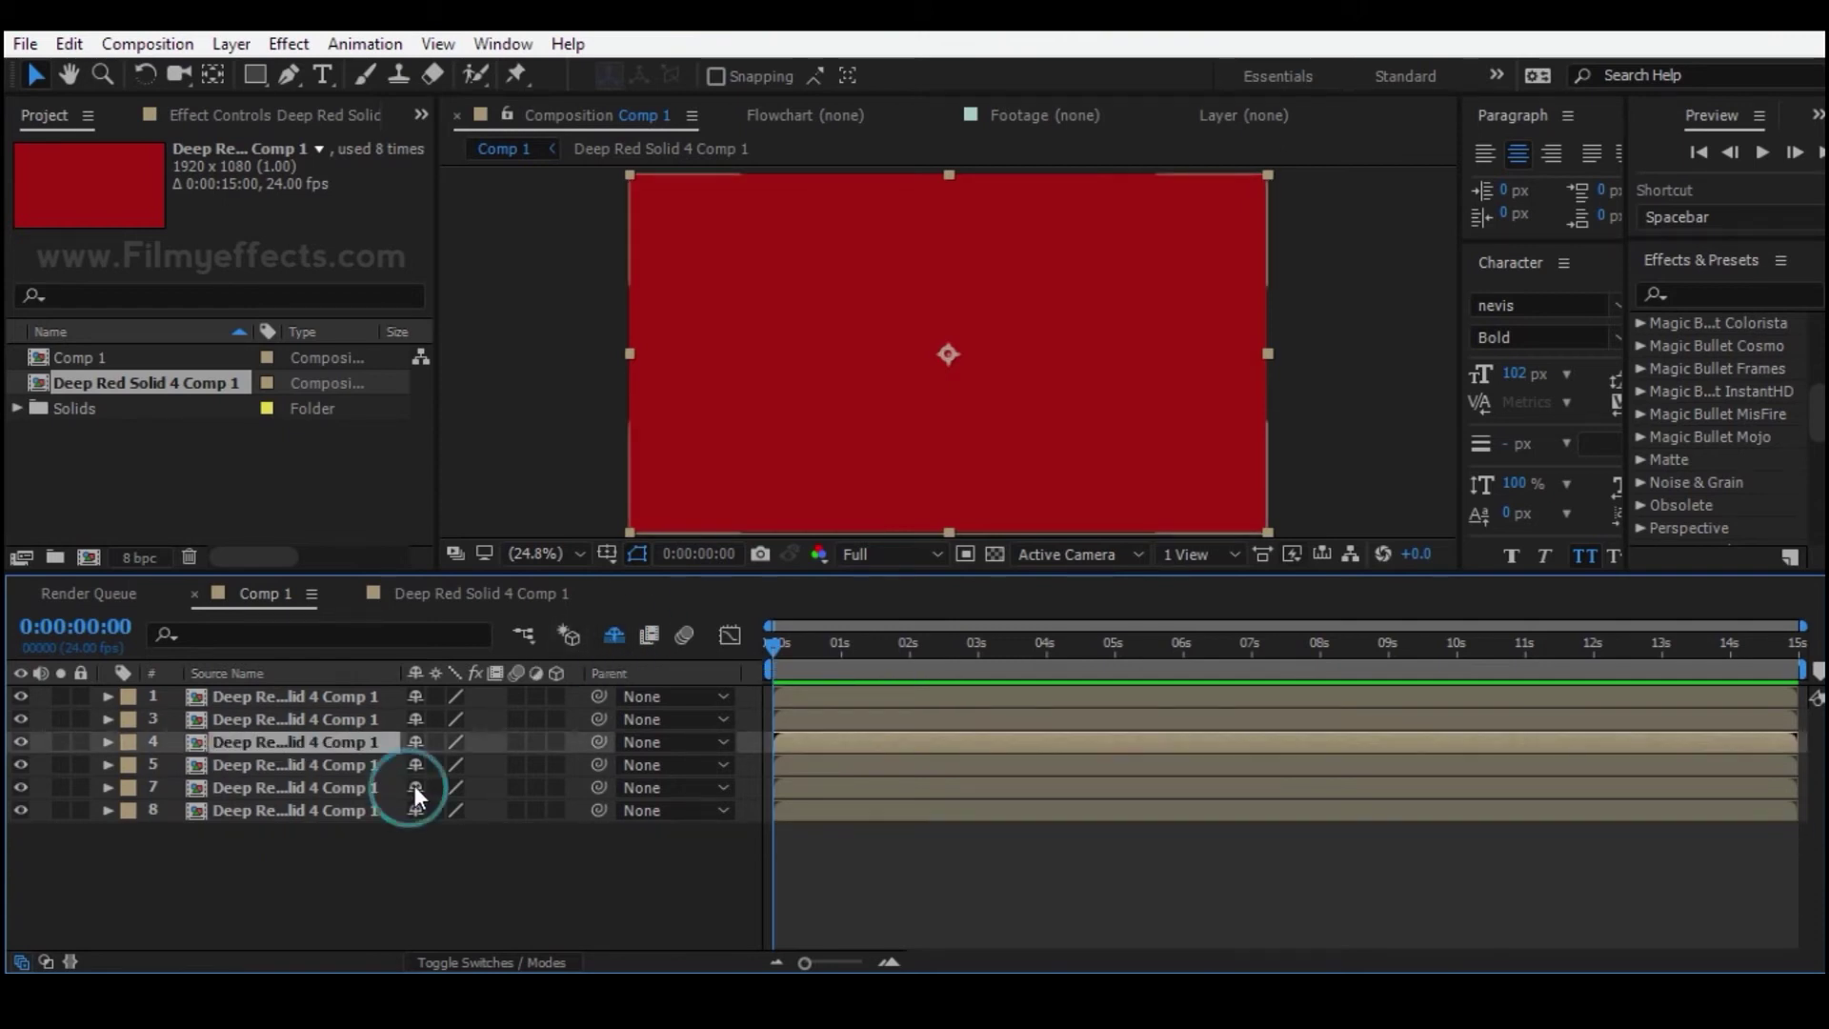
left_click(414, 765)
left_click(415, 742)
left_click(414, 719)
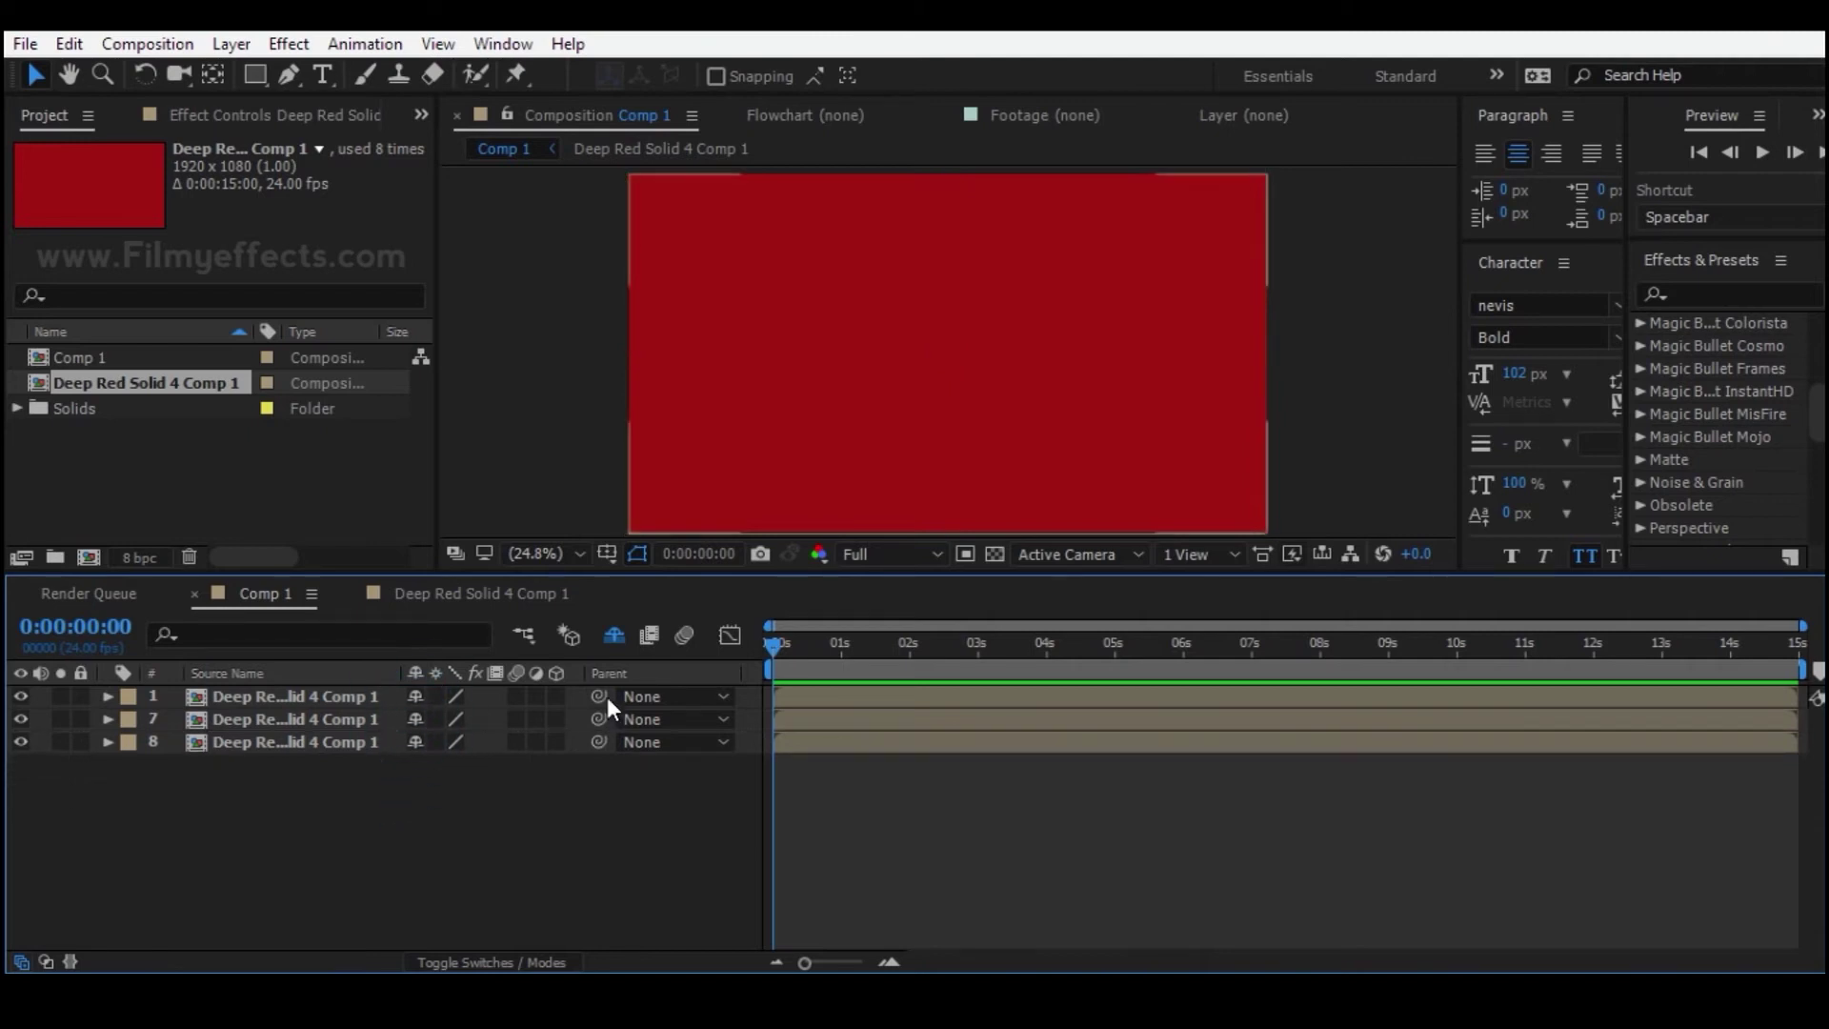
- Show the hidden shy layers again, clear the shy switch on layers 2 to 6, and select layer 2
left_click(277, 723)
left_click(266, 699)
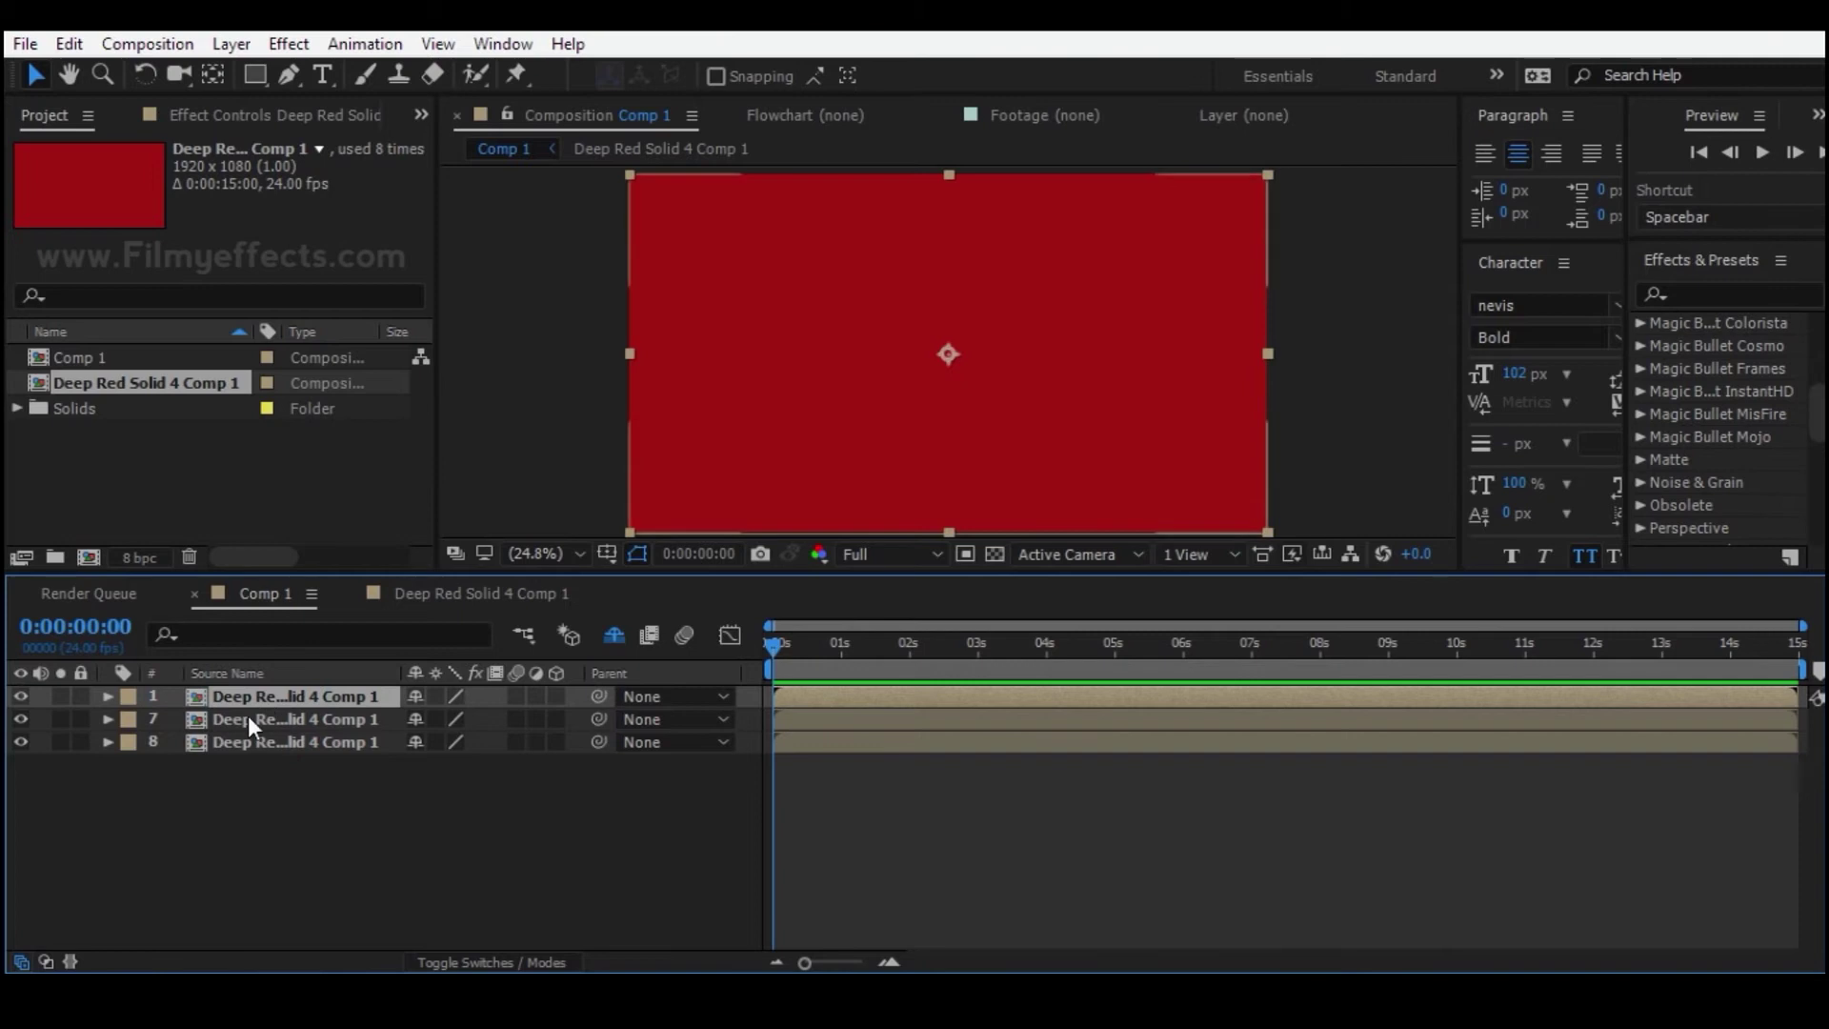
left_click(612, 633)
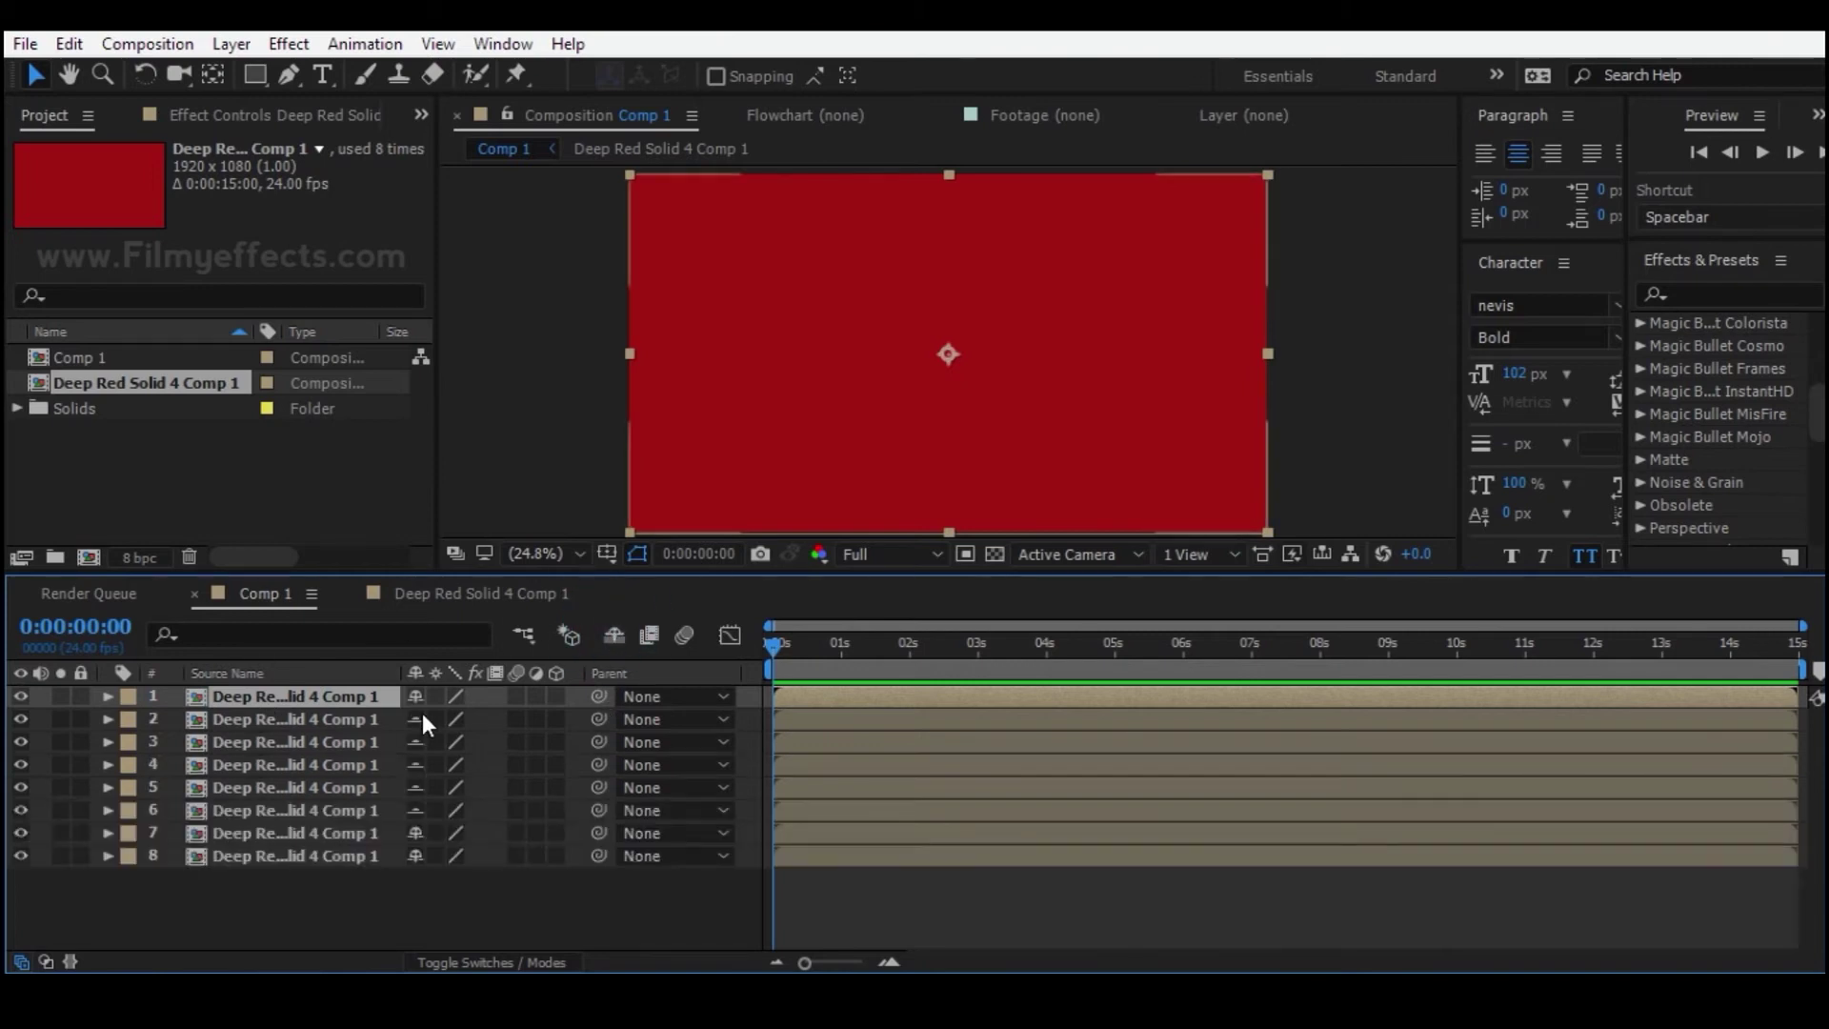
left_click_drag(415, 723, 414, 758)
left_click(271, 722)
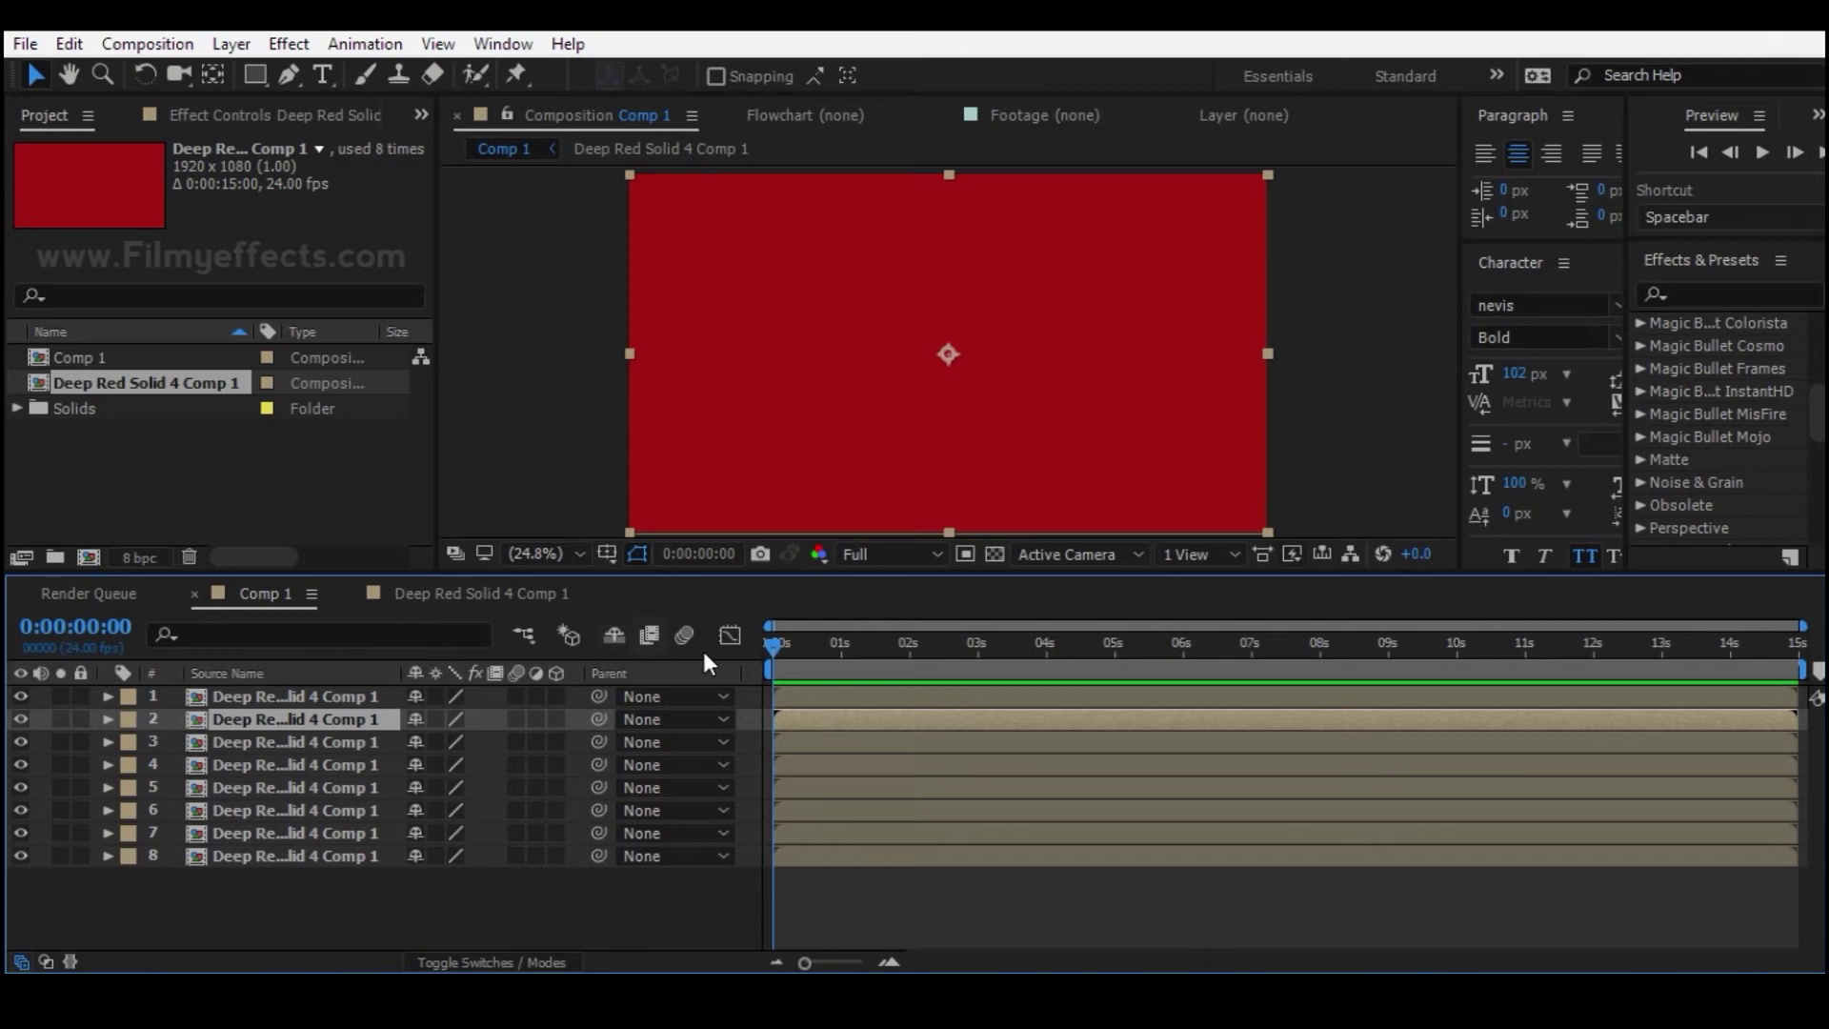
- Try the frame blending and motion blur switches of Comp 1 while scrubbing and previewing the opening second
left_click_drag(773, 646, 803, 649)
key("Home")
left_click(647, 634)
left_click_drag(780, 652, 739, 655)
key("space")
left_click(682, 636)
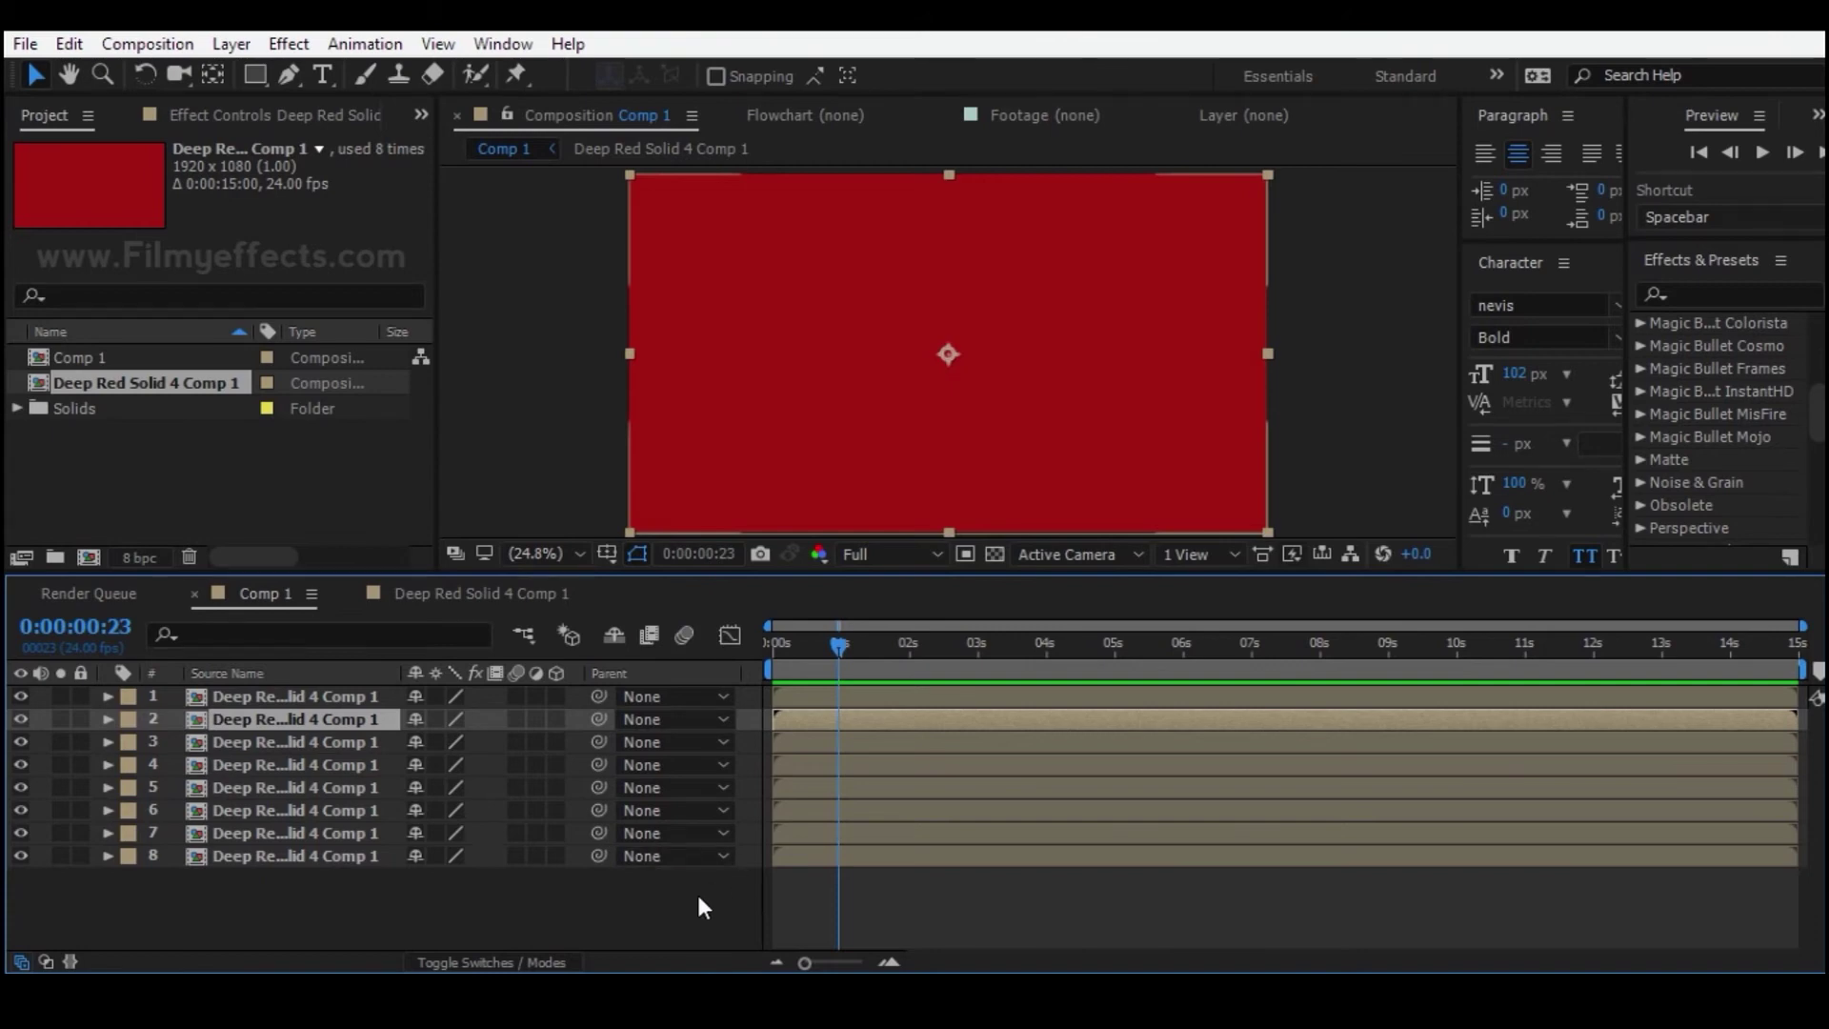
- Switch to the video player, play the water footage briefly, pause it at 00:31 and show it full screen
mouse_move(691, 995)
left_click(700, 838)
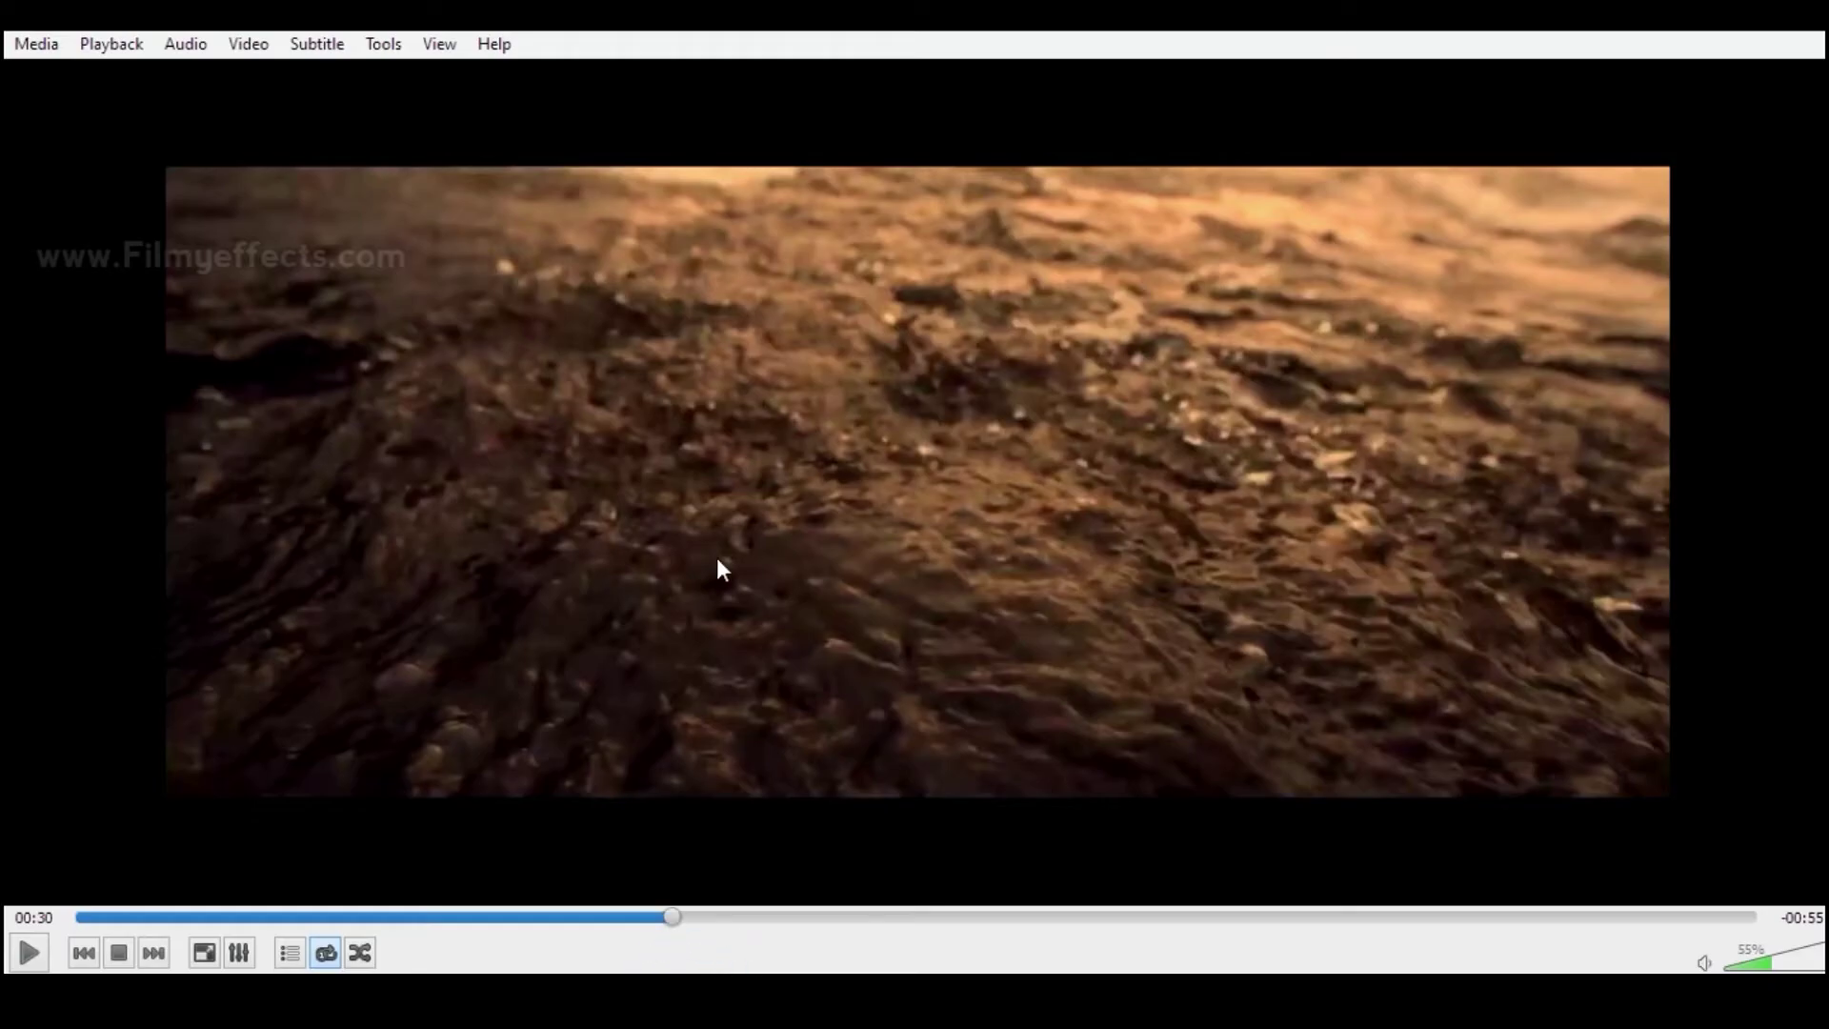
key("space")
key("space")
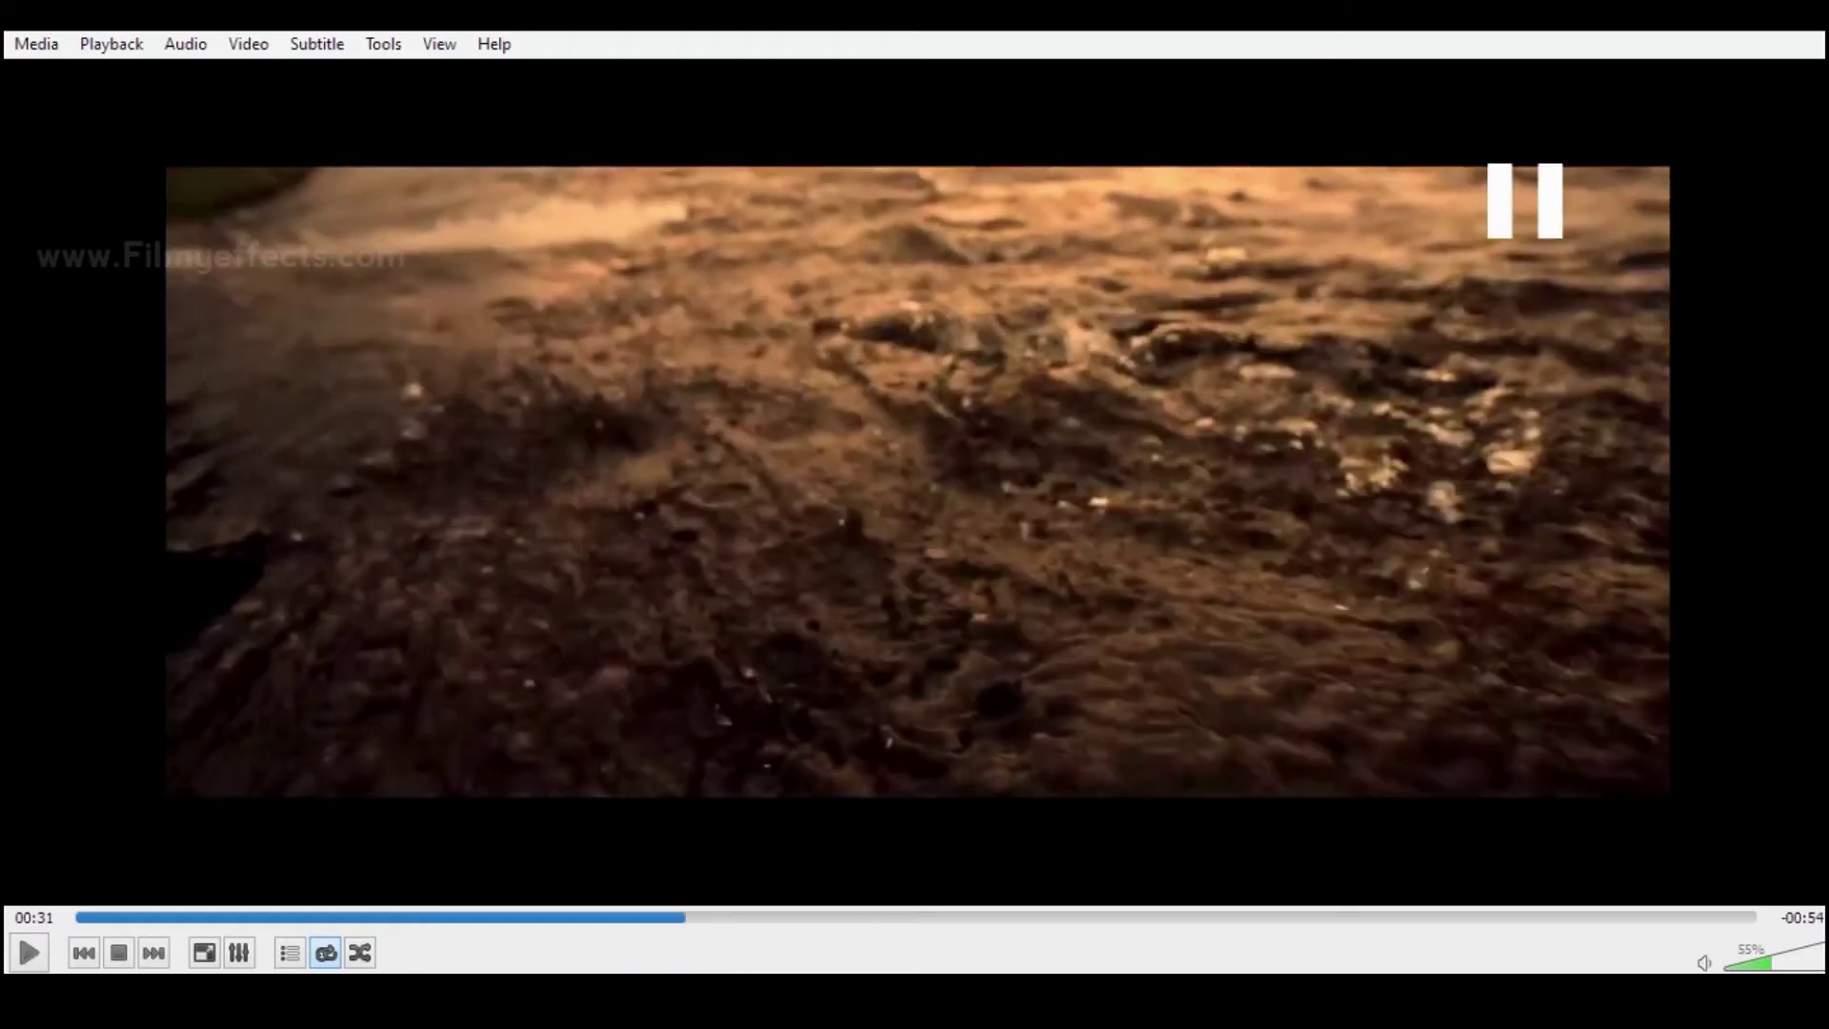
double_click(727, 556)
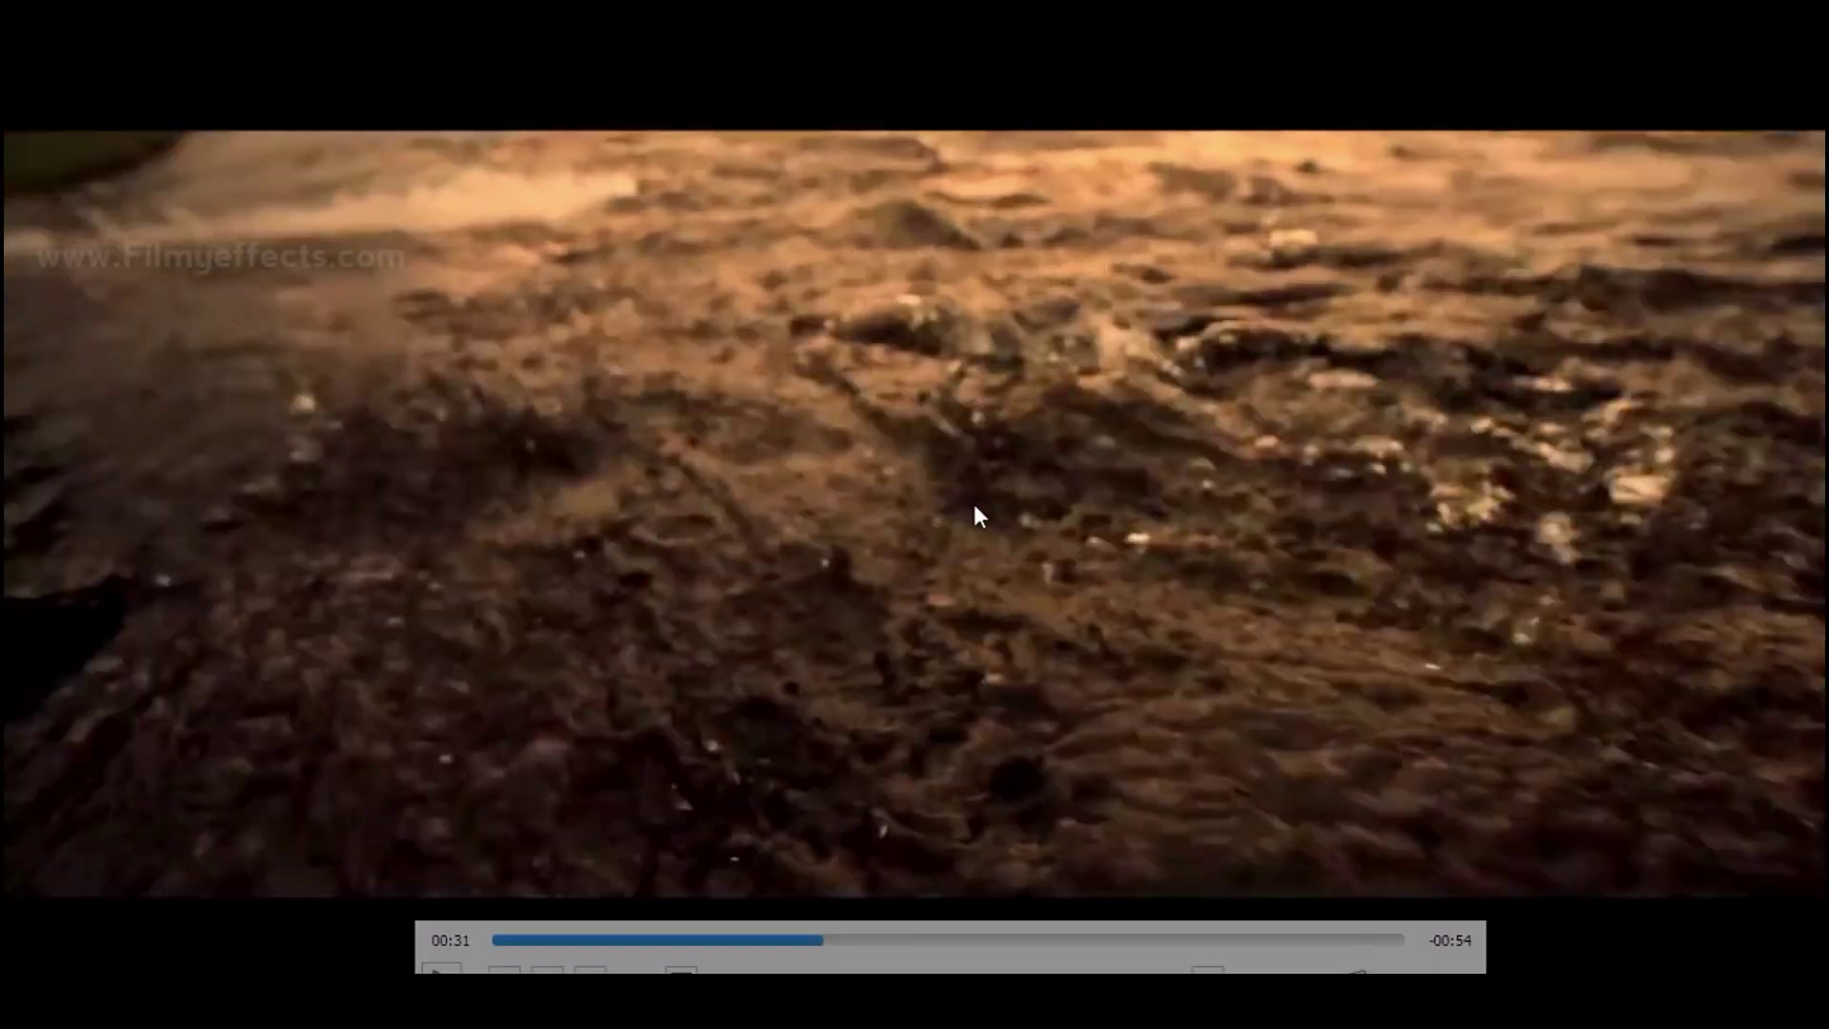
- Examine the motion blur in the full-screen footage around 00:30, leave full screen, and return to After Effects
key("space")
key("space")
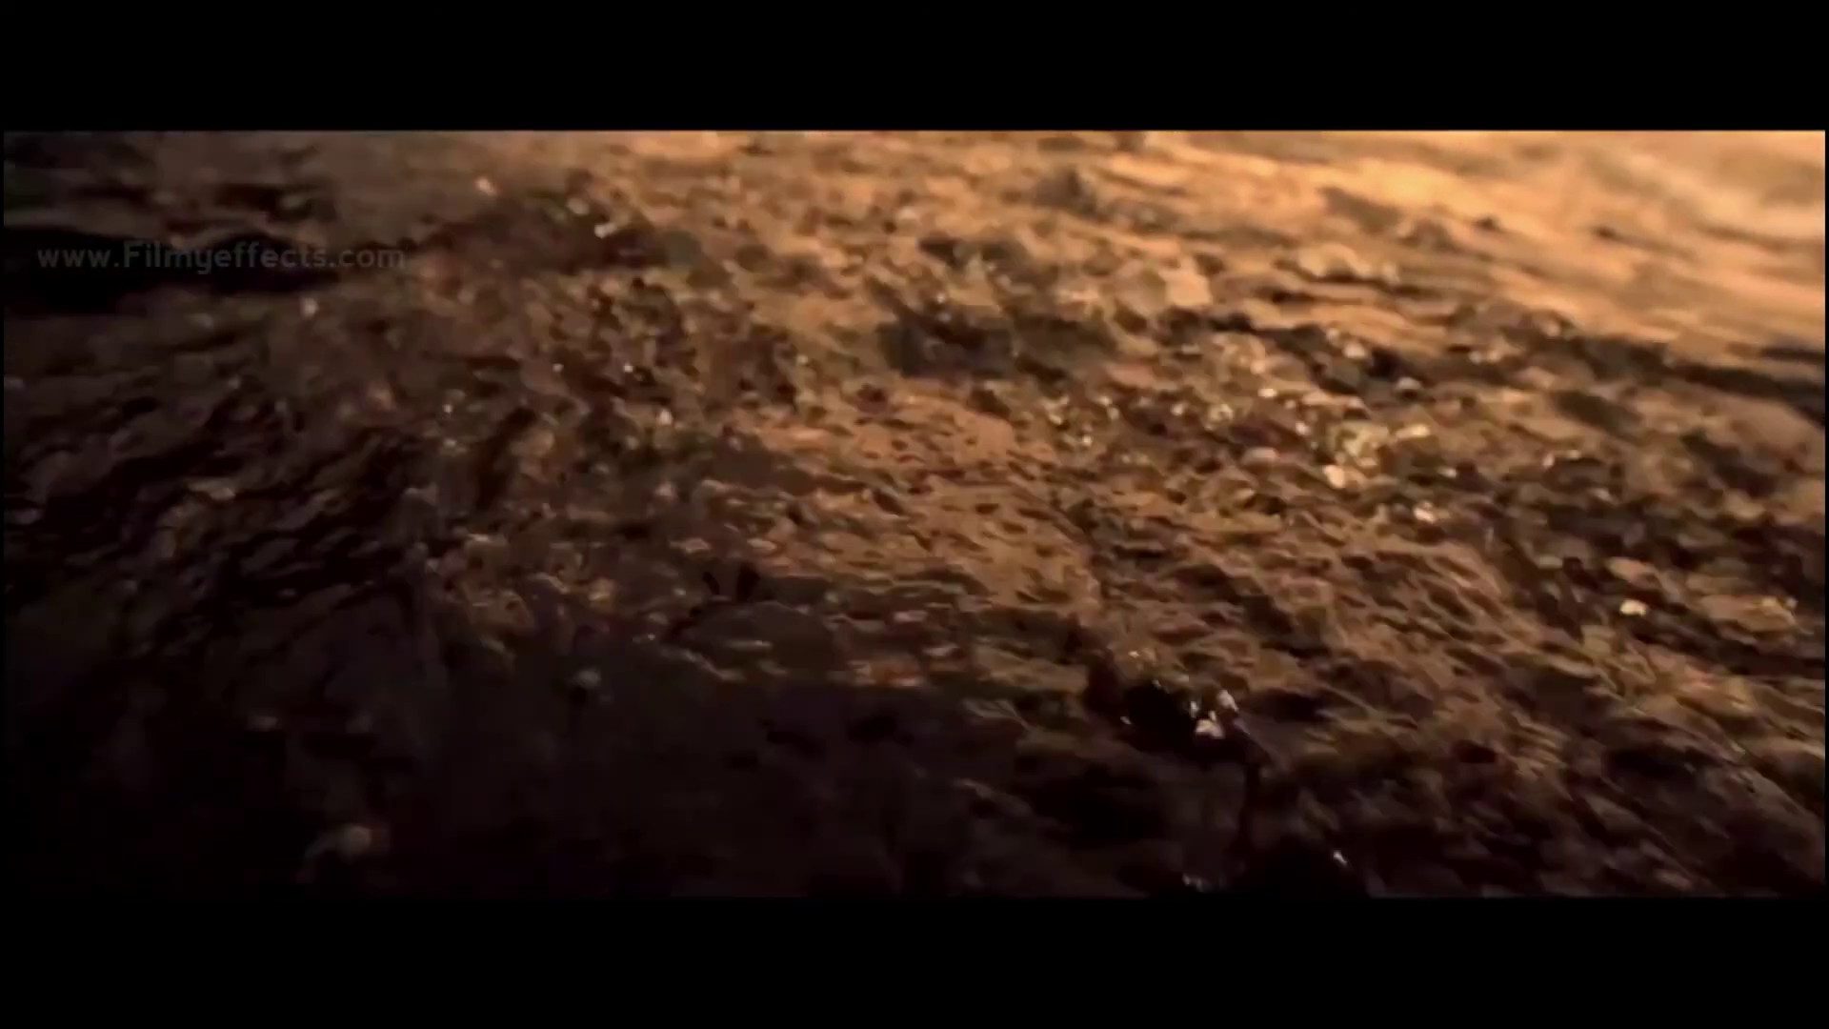
key("space")
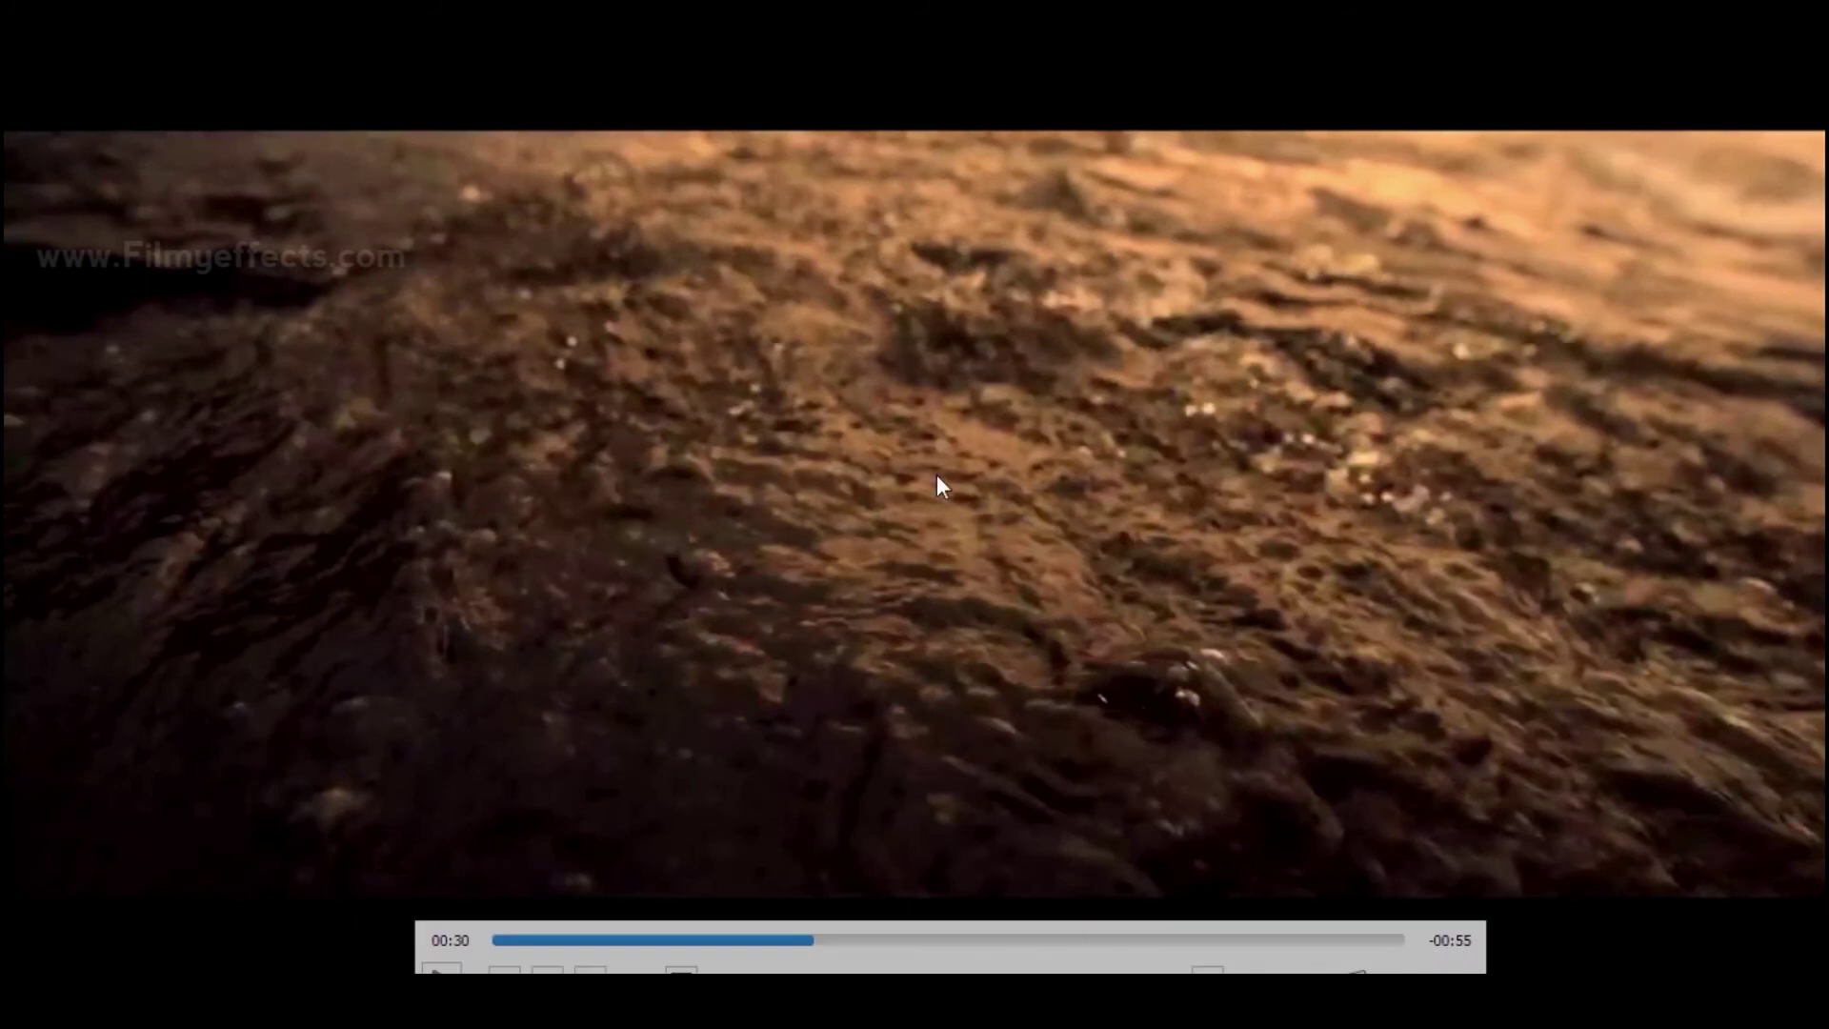
double_click(895, 512)
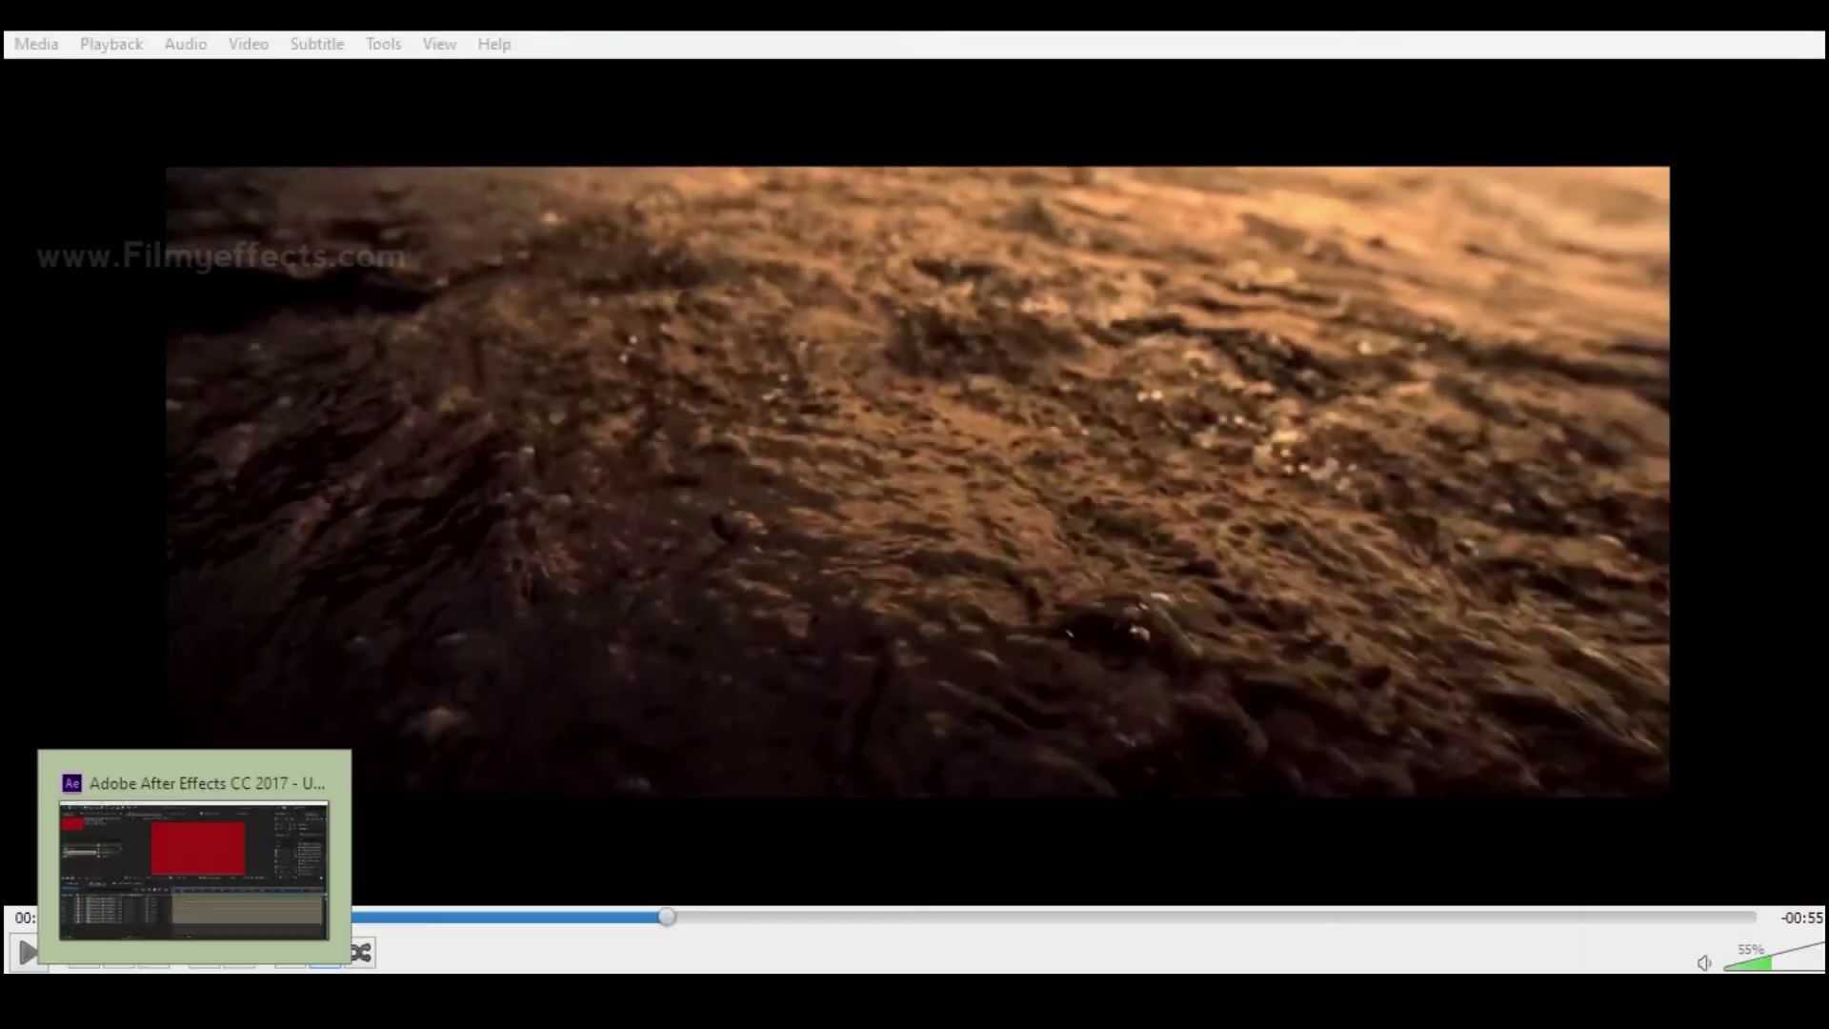
left_click(191, 866)
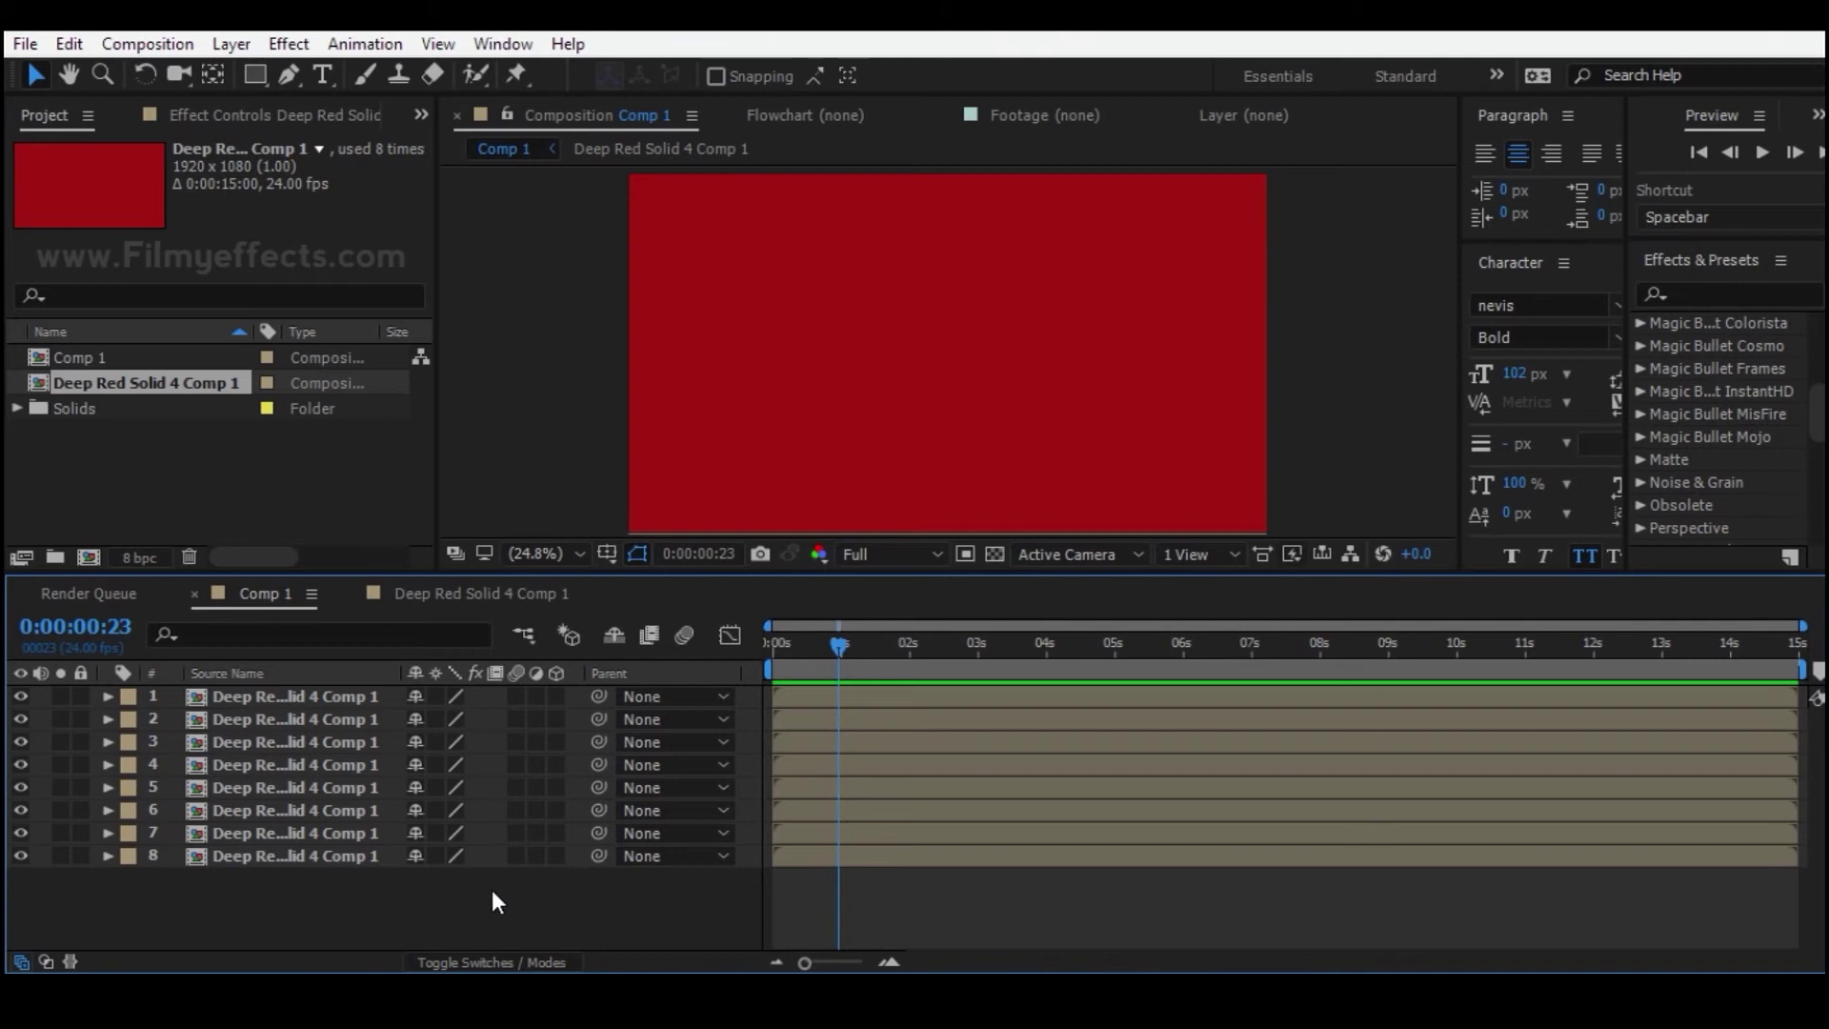
- Enable motion blur for Comp 1 and switch it on for layer 1
mouse_move(842, 637)
left_mouse_down()
mouse_move(808, 643)
mouse_move(840, 646)
left_mouse_up()
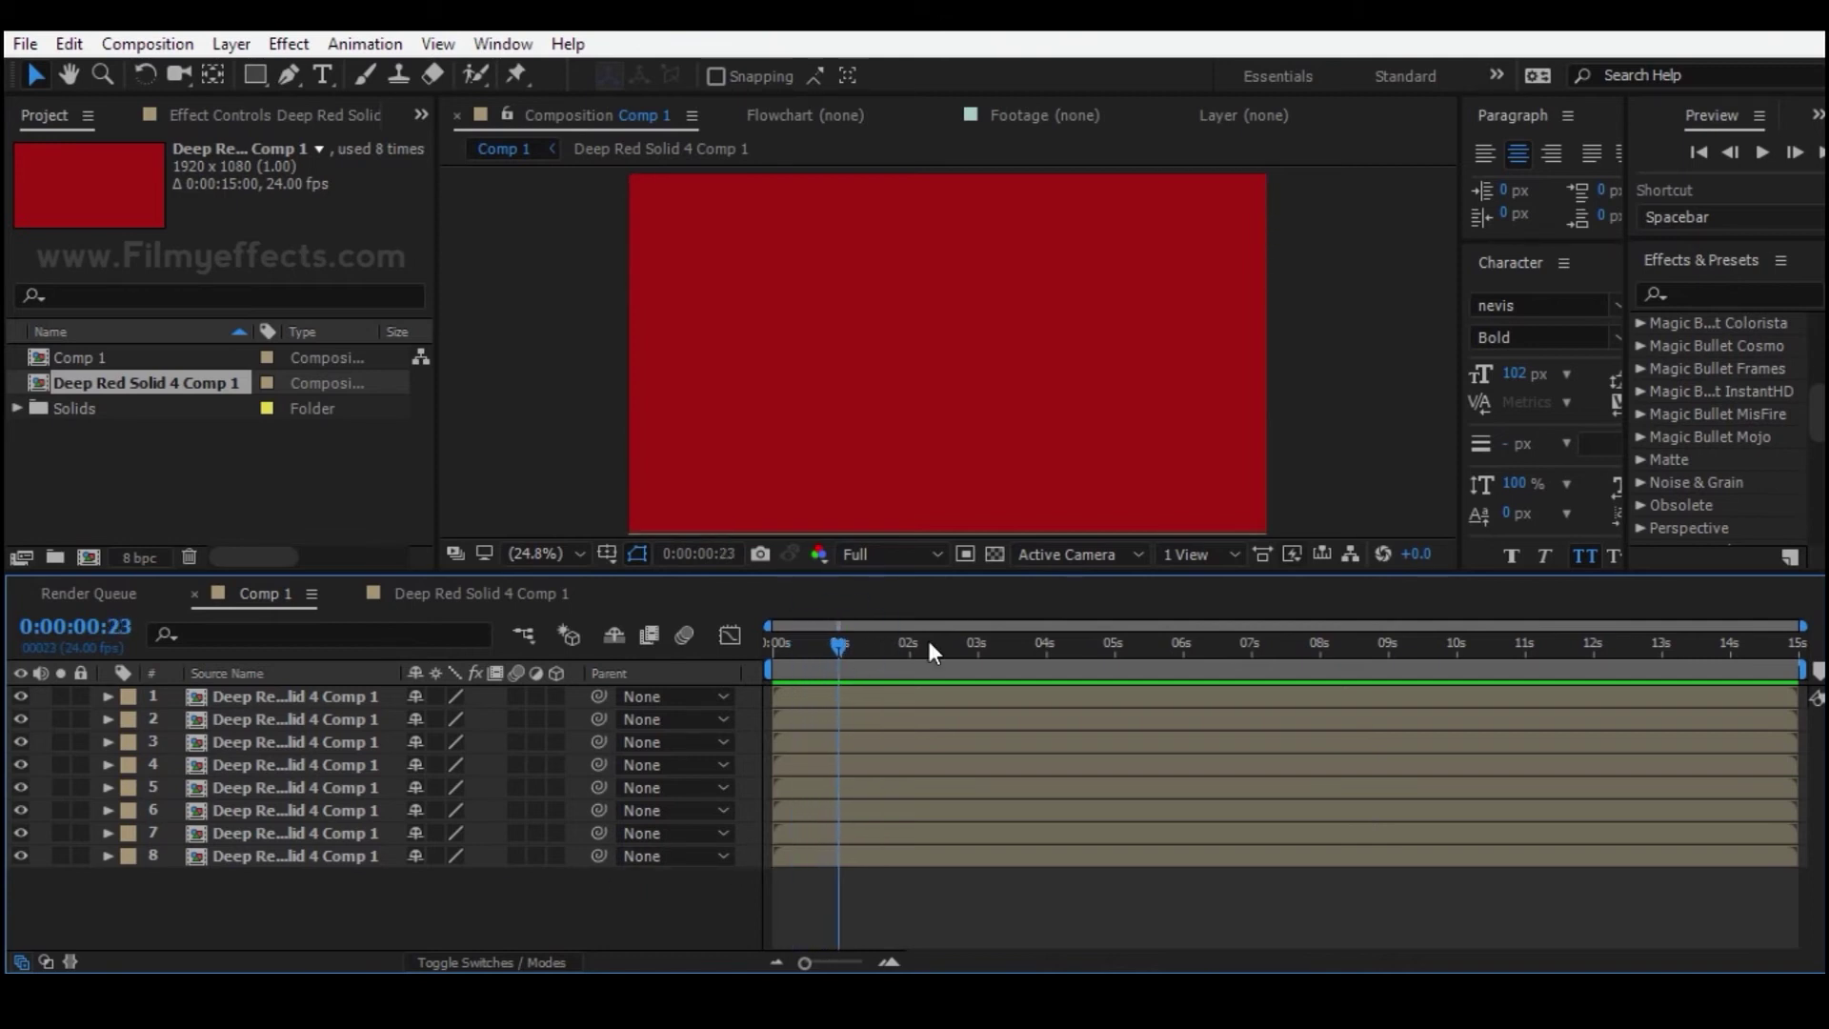
left_click(685, 636)
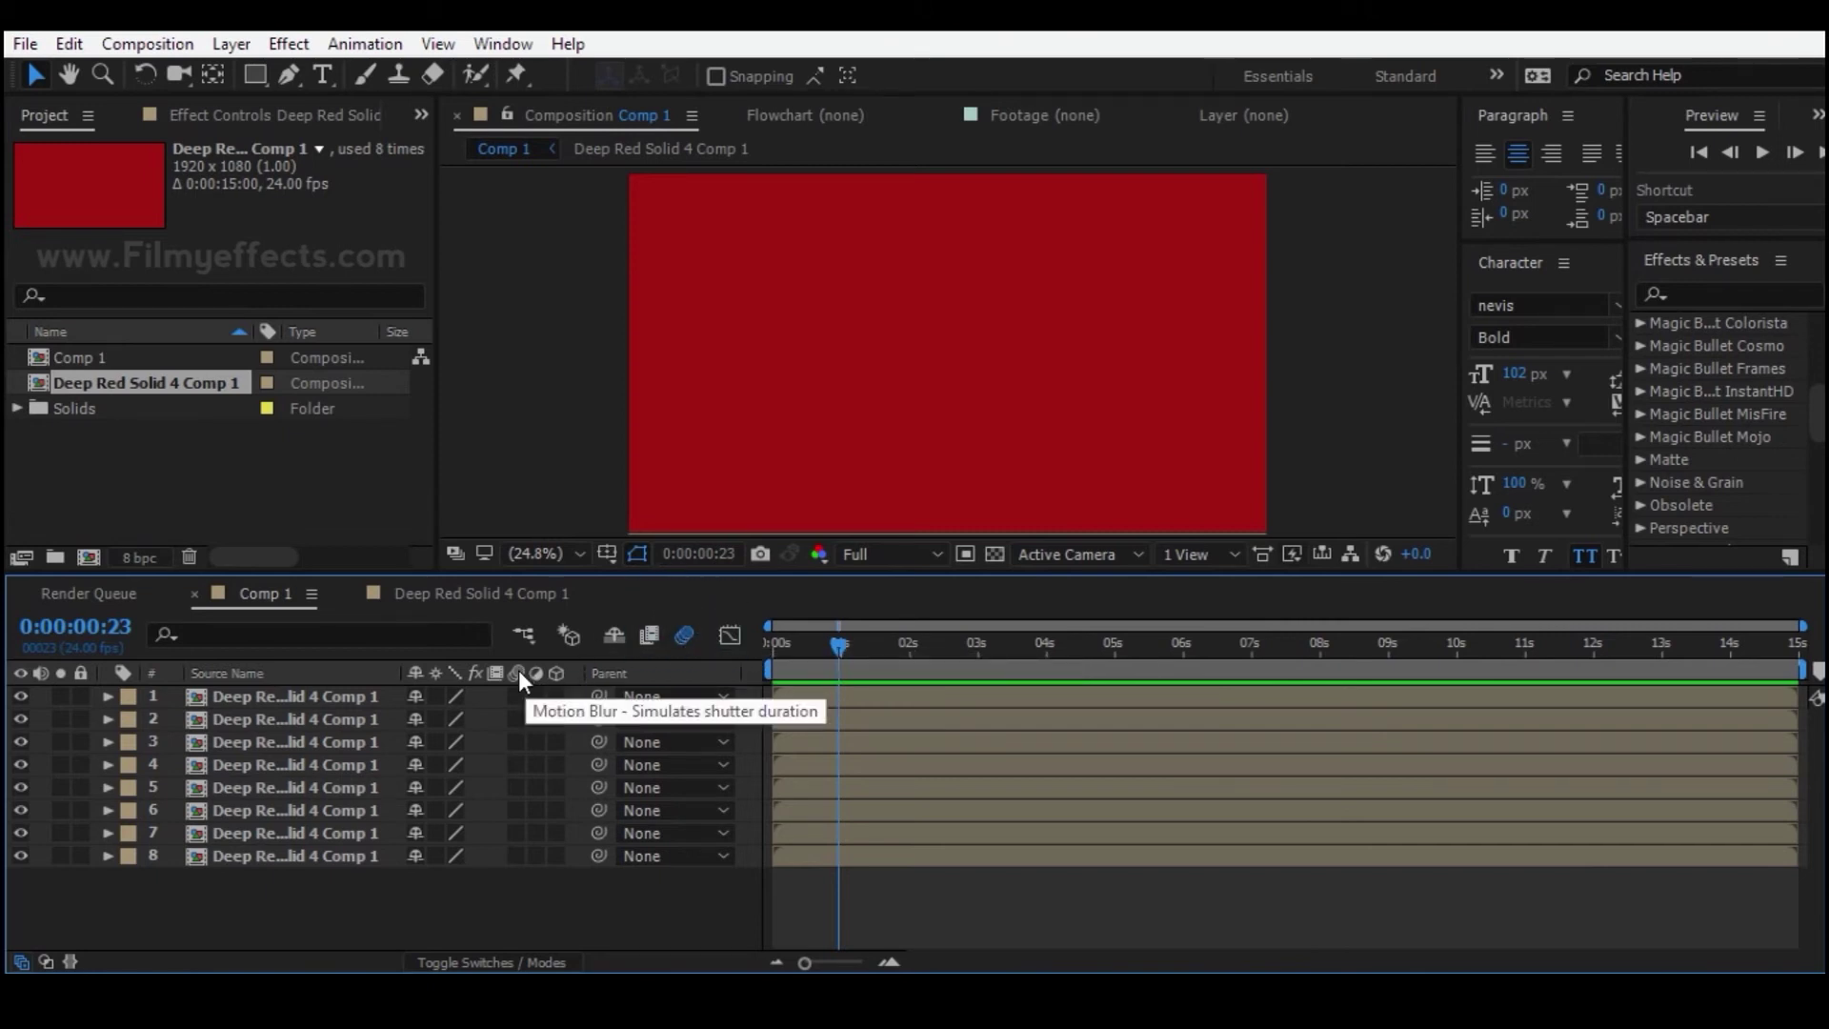
left_click(518, 695)
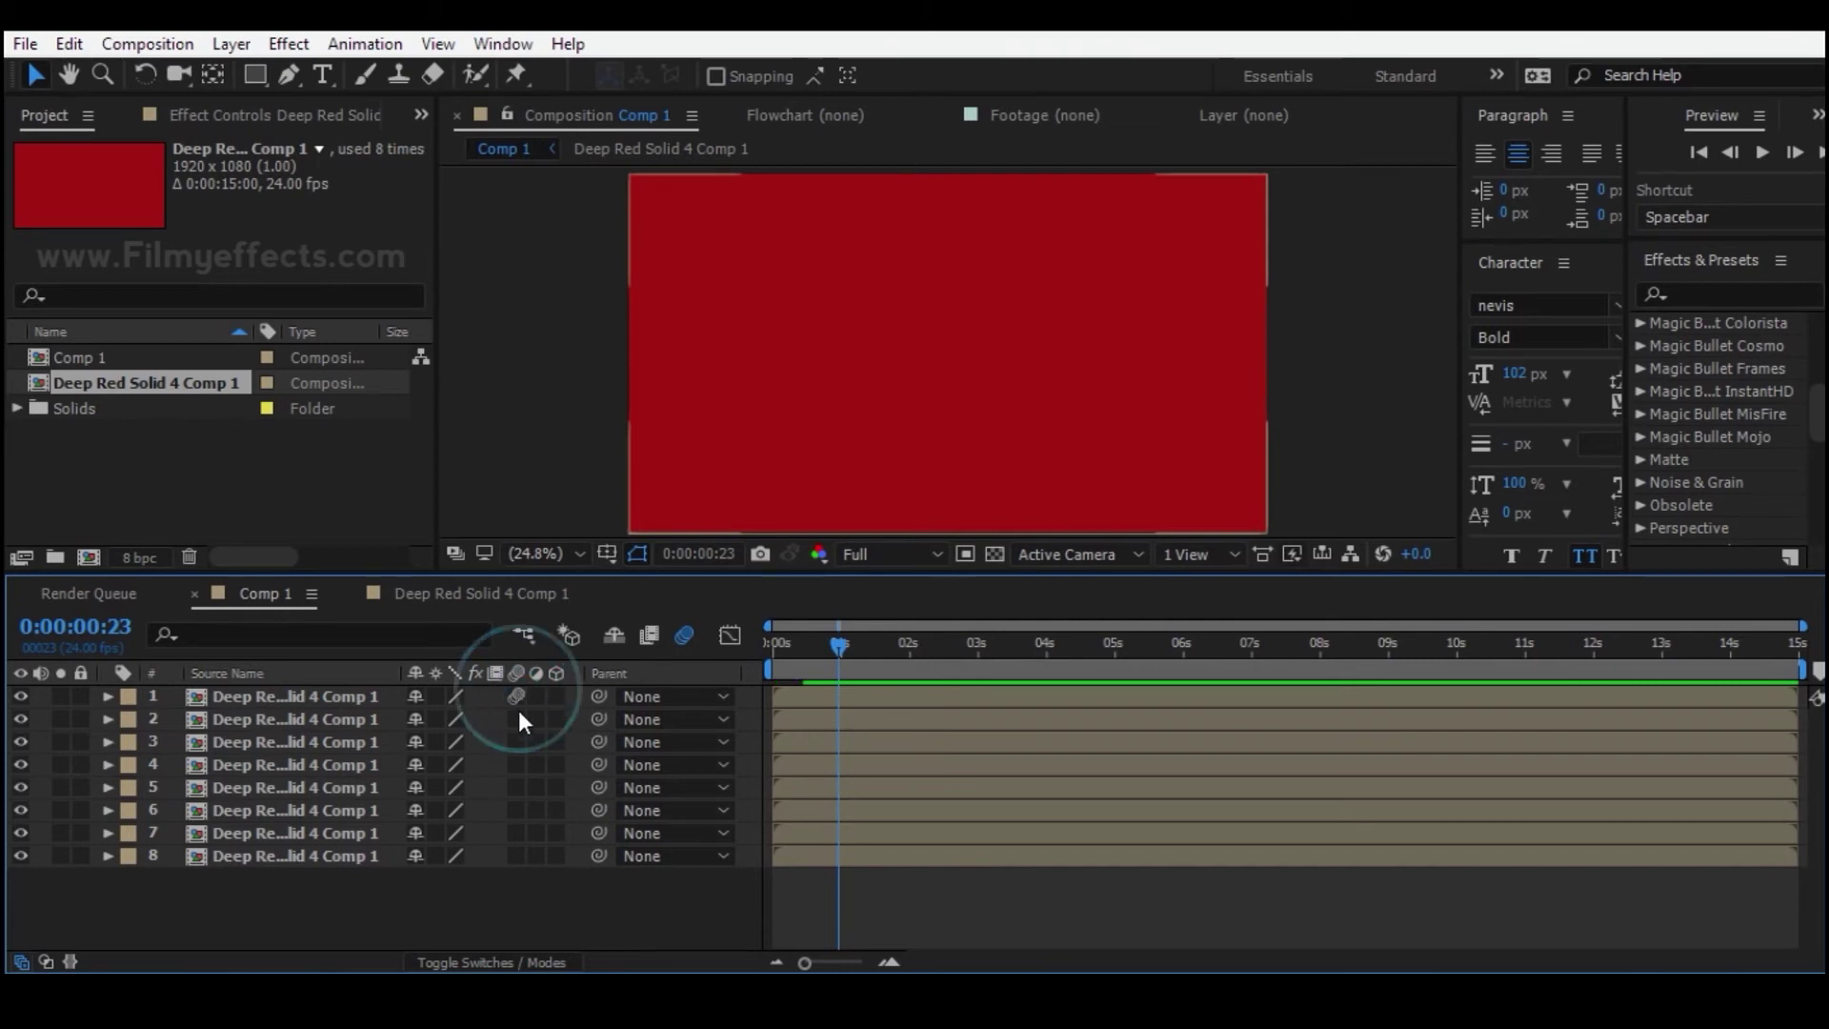
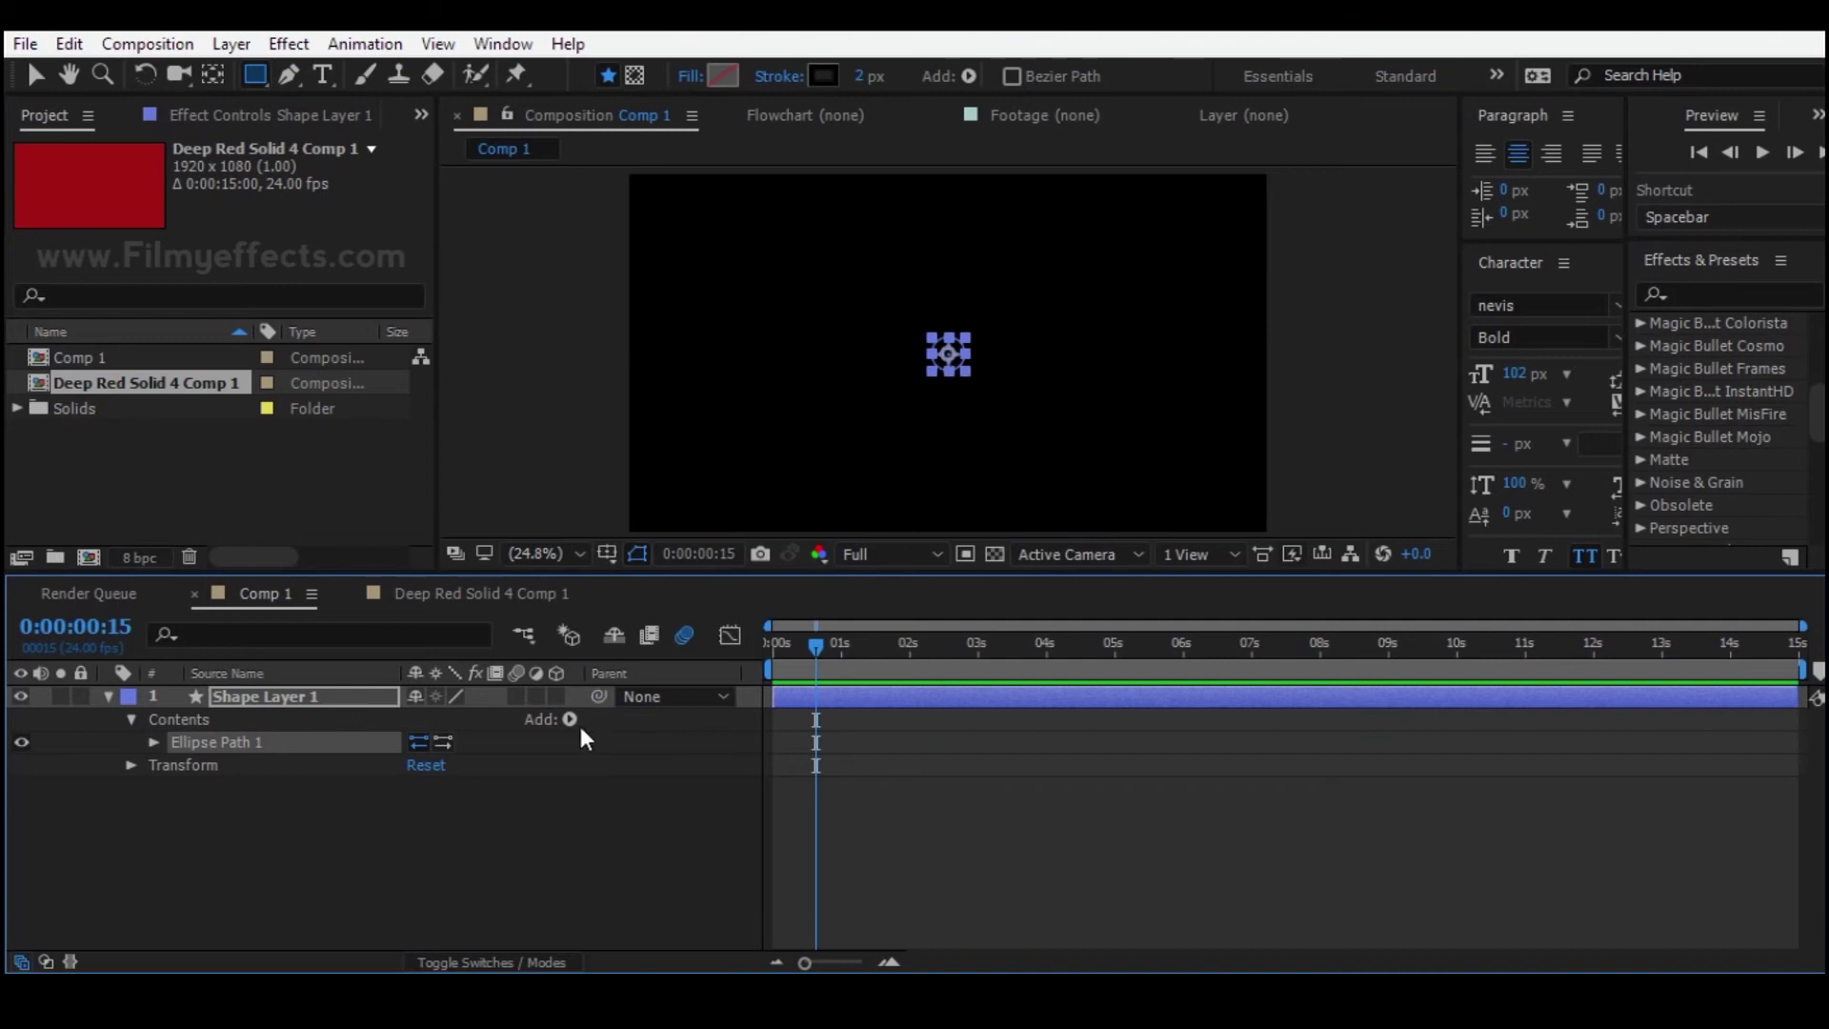
- Add a fill to the ellipse in Shape Layer 1 and accept the red color FF0000
left_click(648, 298)
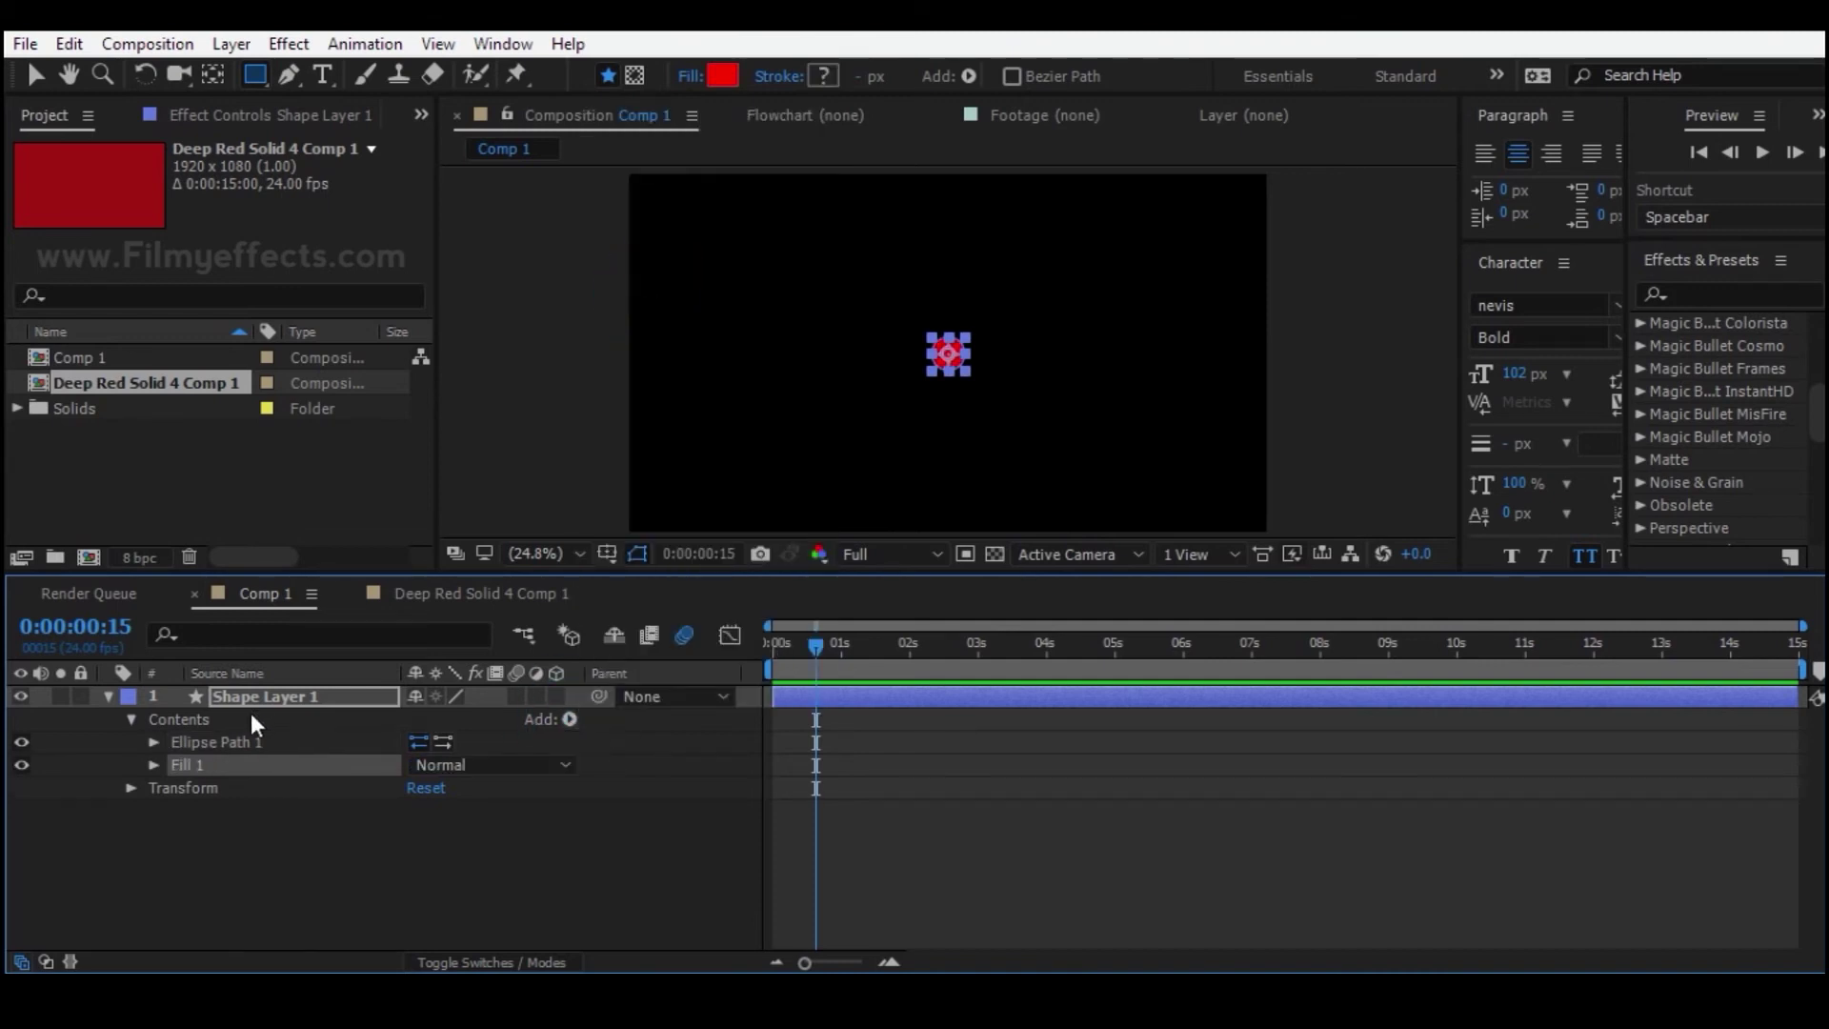
left_click(151, 764)
left_click(424, 832)
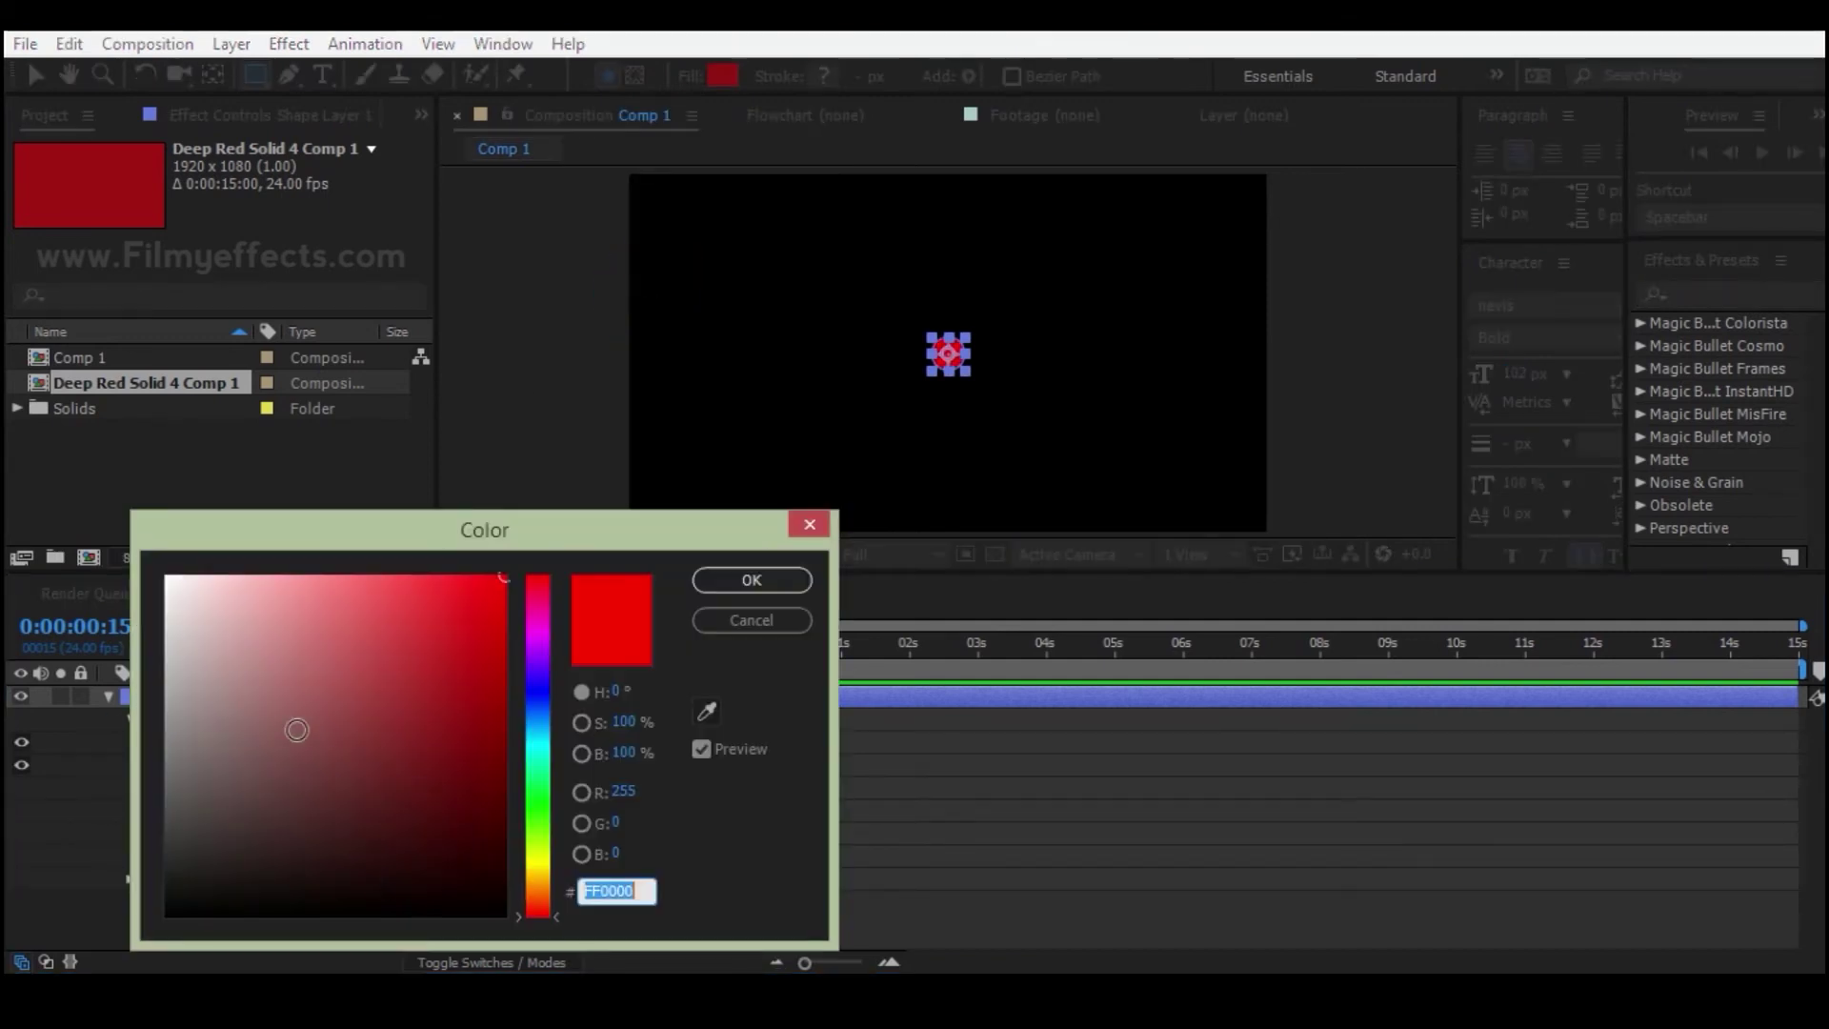
left_click(738, 589)
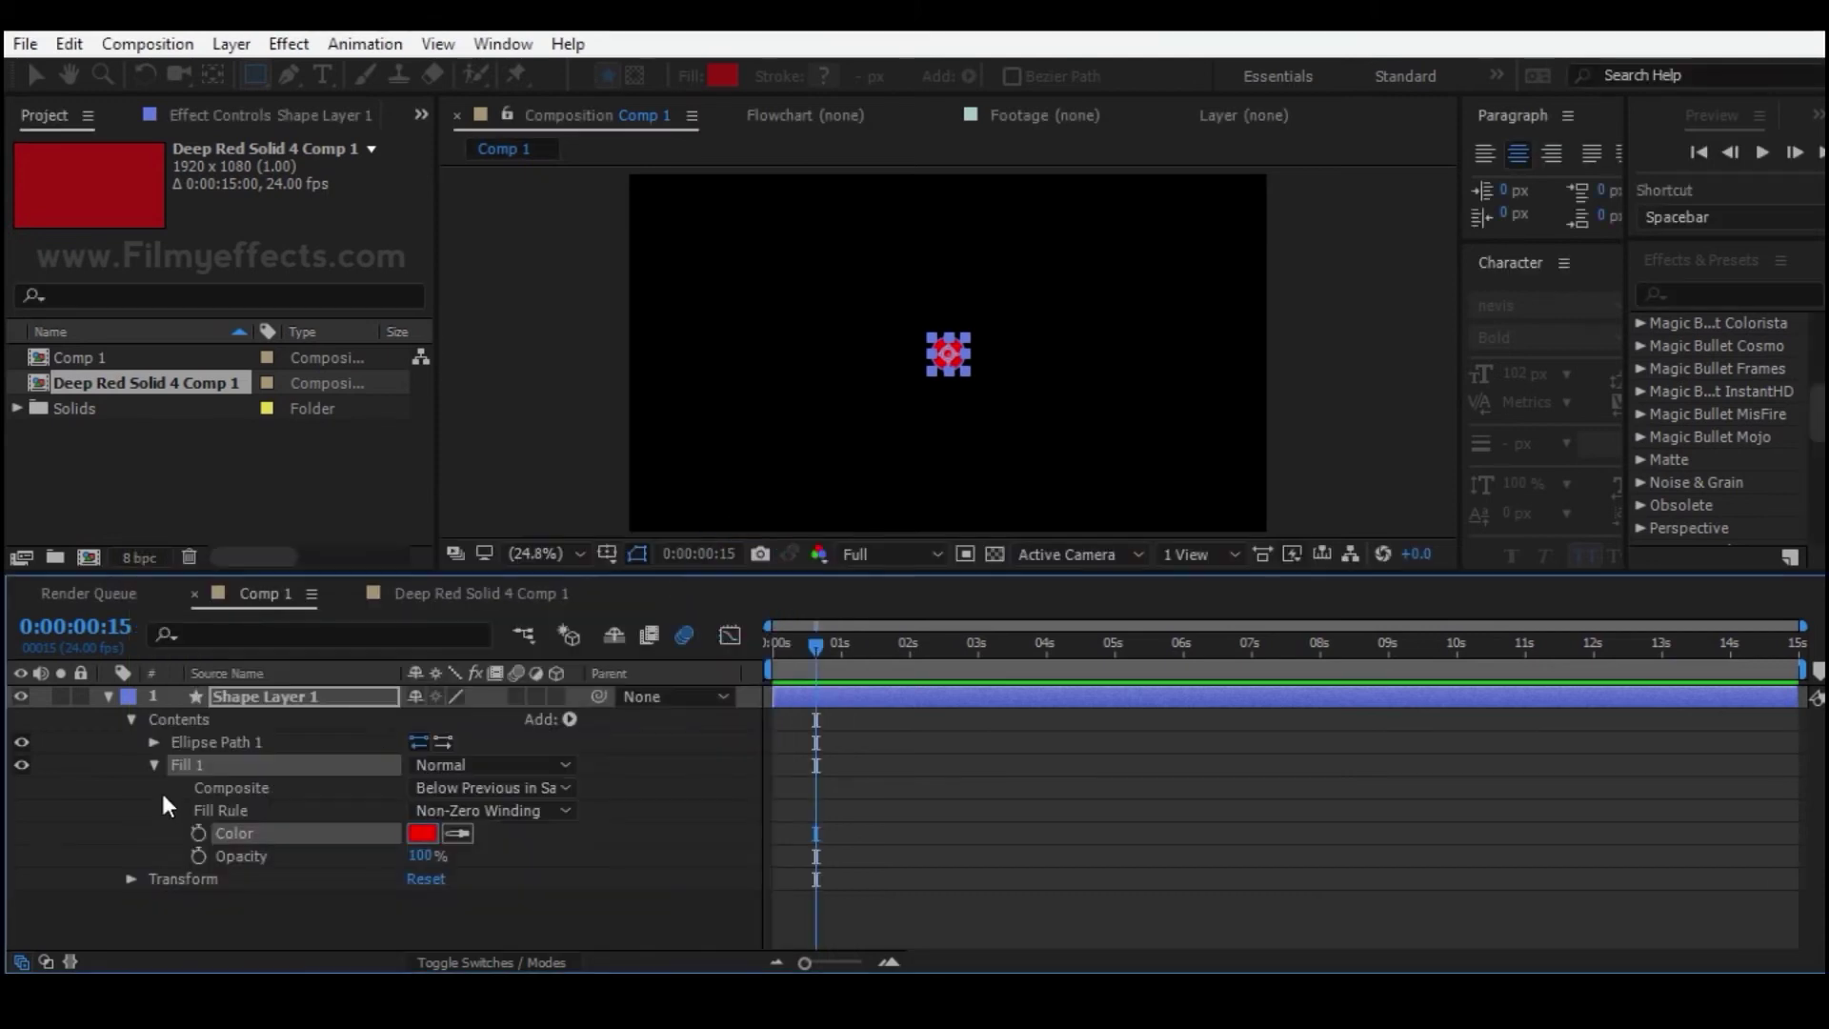
- Animate Shape Layer 1's Position with a keyframe at 0:00:00:15 and a second one at 0:00:02:23 set to 1291.0, 540.0
left_click(131, 719)
left_click(111, 696)
left_click(236, 701)
left_click(108, 697)
left_click(131, 742)
left_click(173, 787)
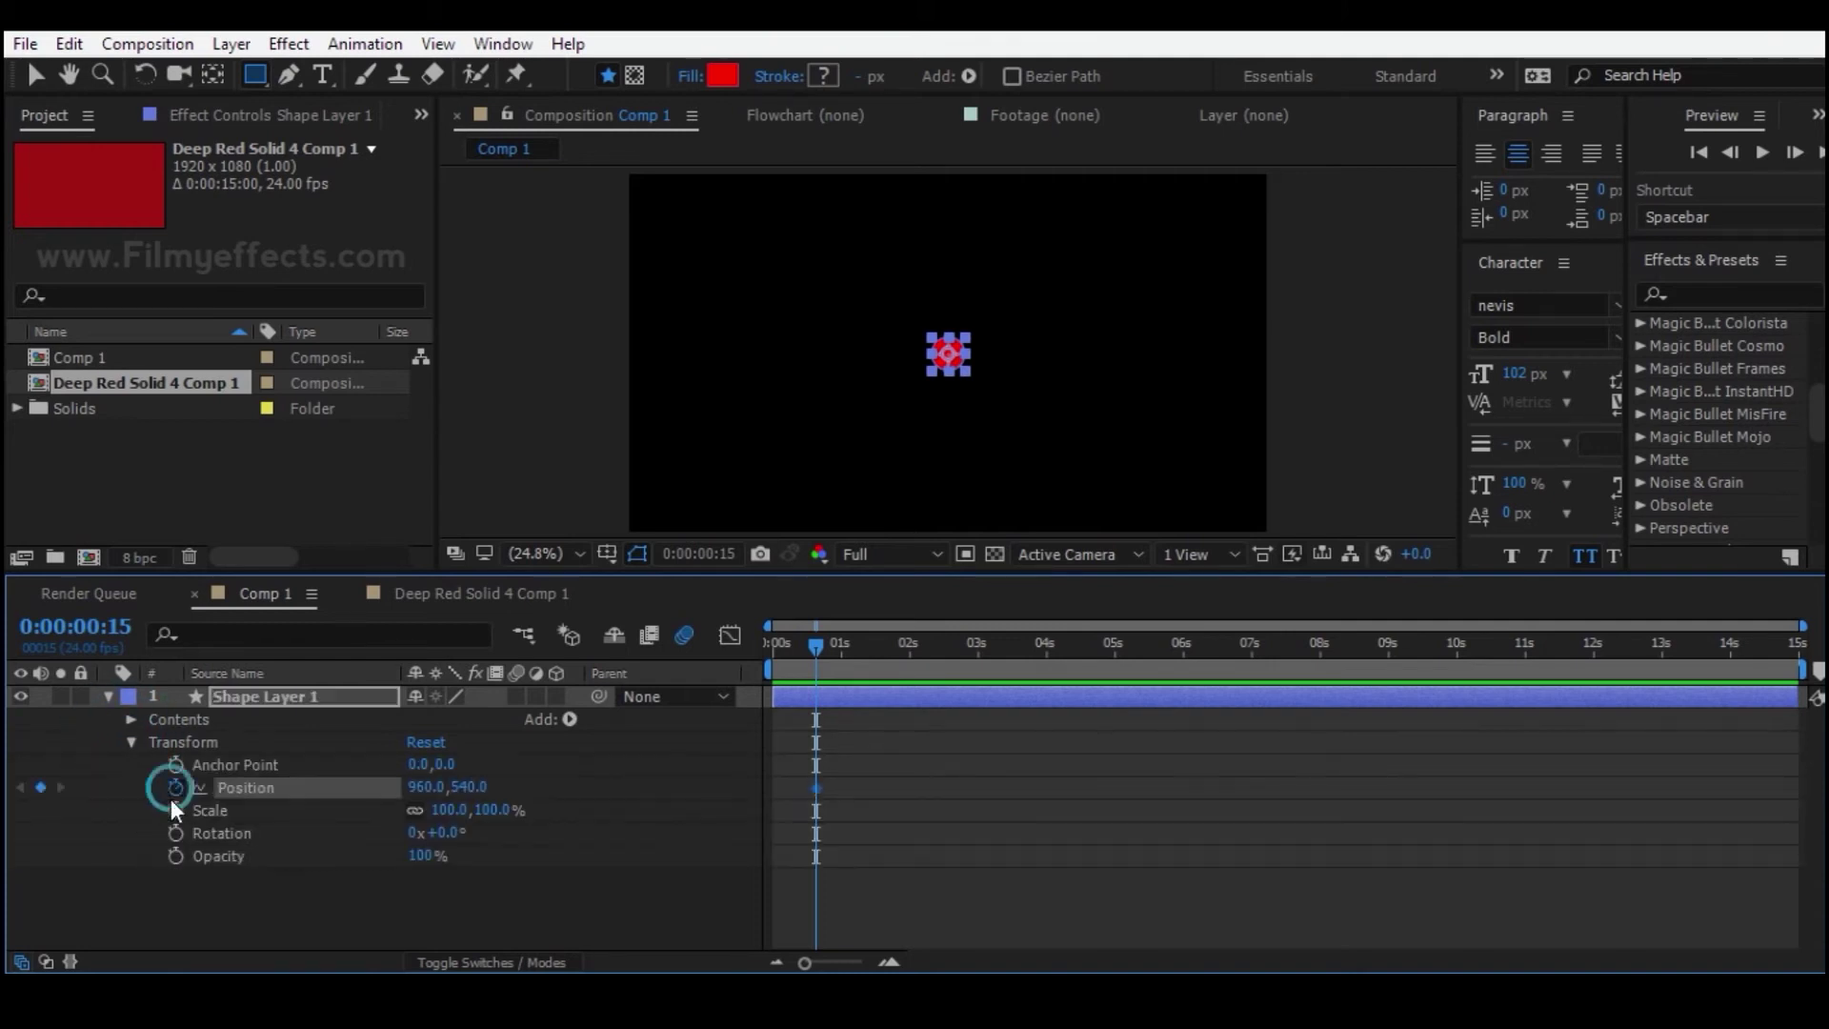
left_click_drag(803, 670, 974, 643)
left_click_drag(412, 787, 727, 772)
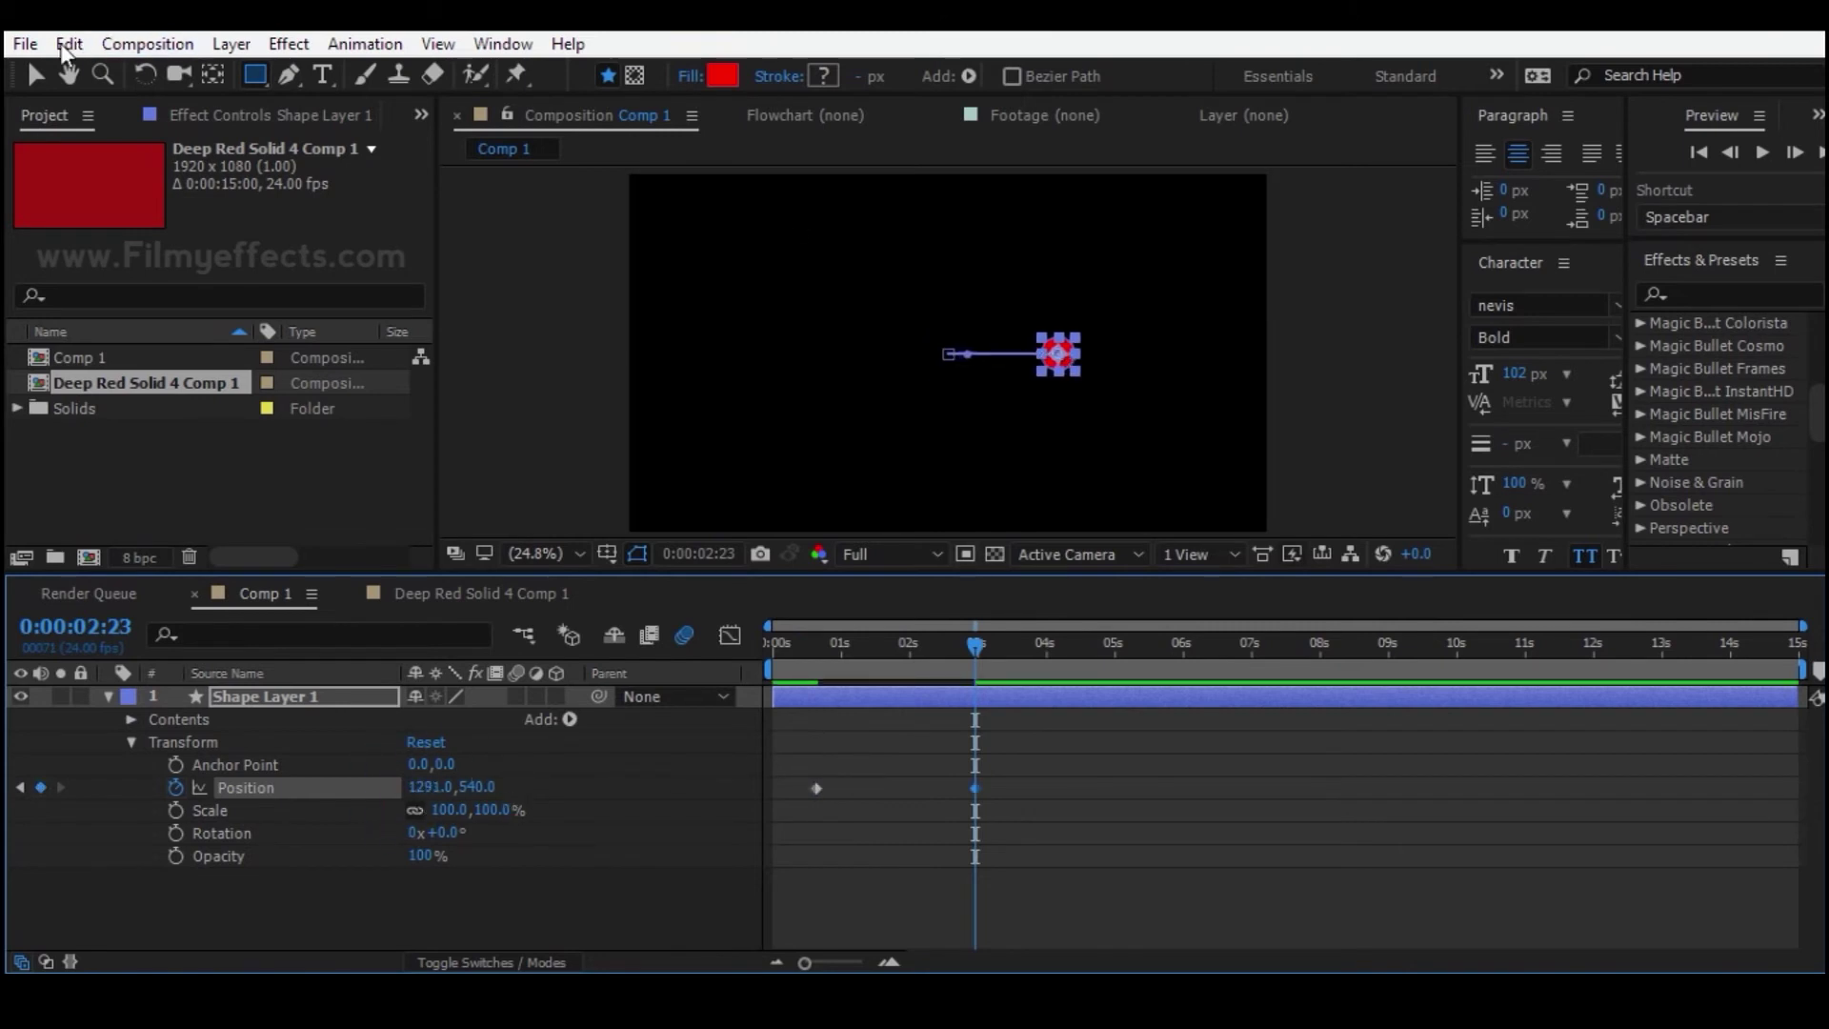
- Move the circle at 0:00:02:23 to about 1609.4, 302.2 and its first Position keyframe to about 246.7, 495.7
left_click(31, 78)
left_click_drag(1060, 360, 1165, 281)
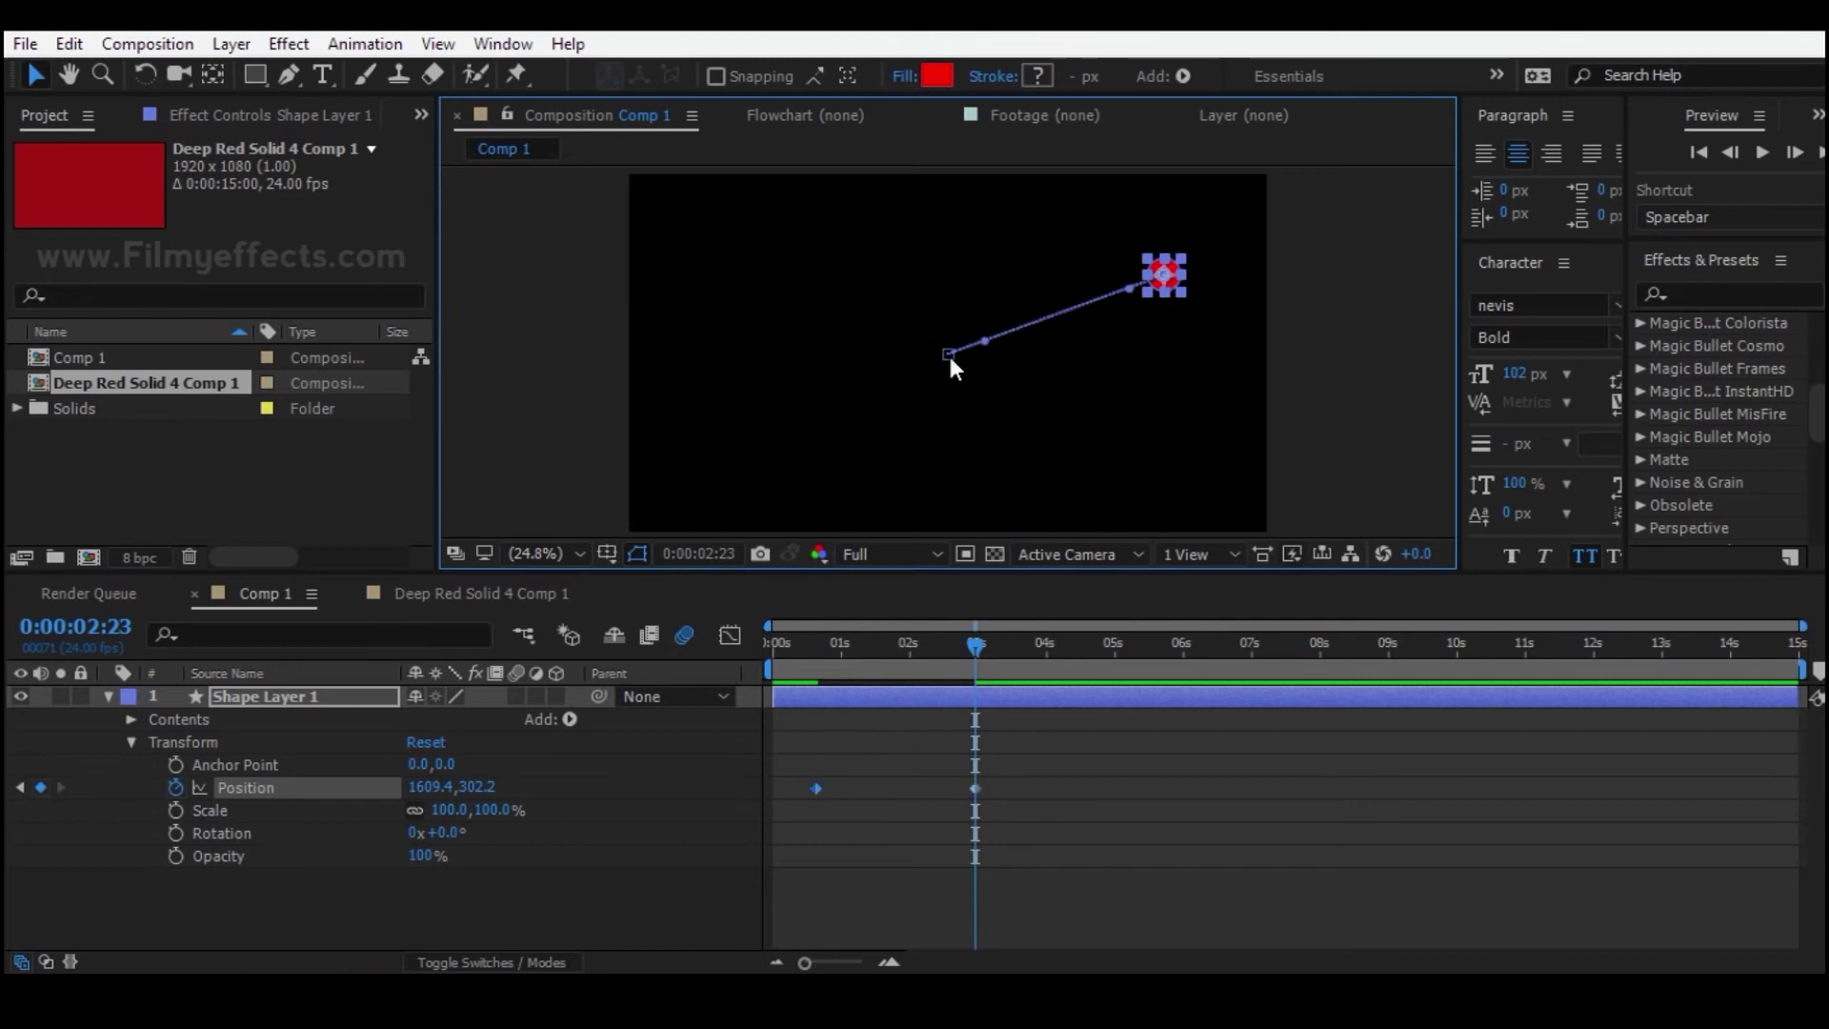
left_click_drag(950, 353, 711, 340)
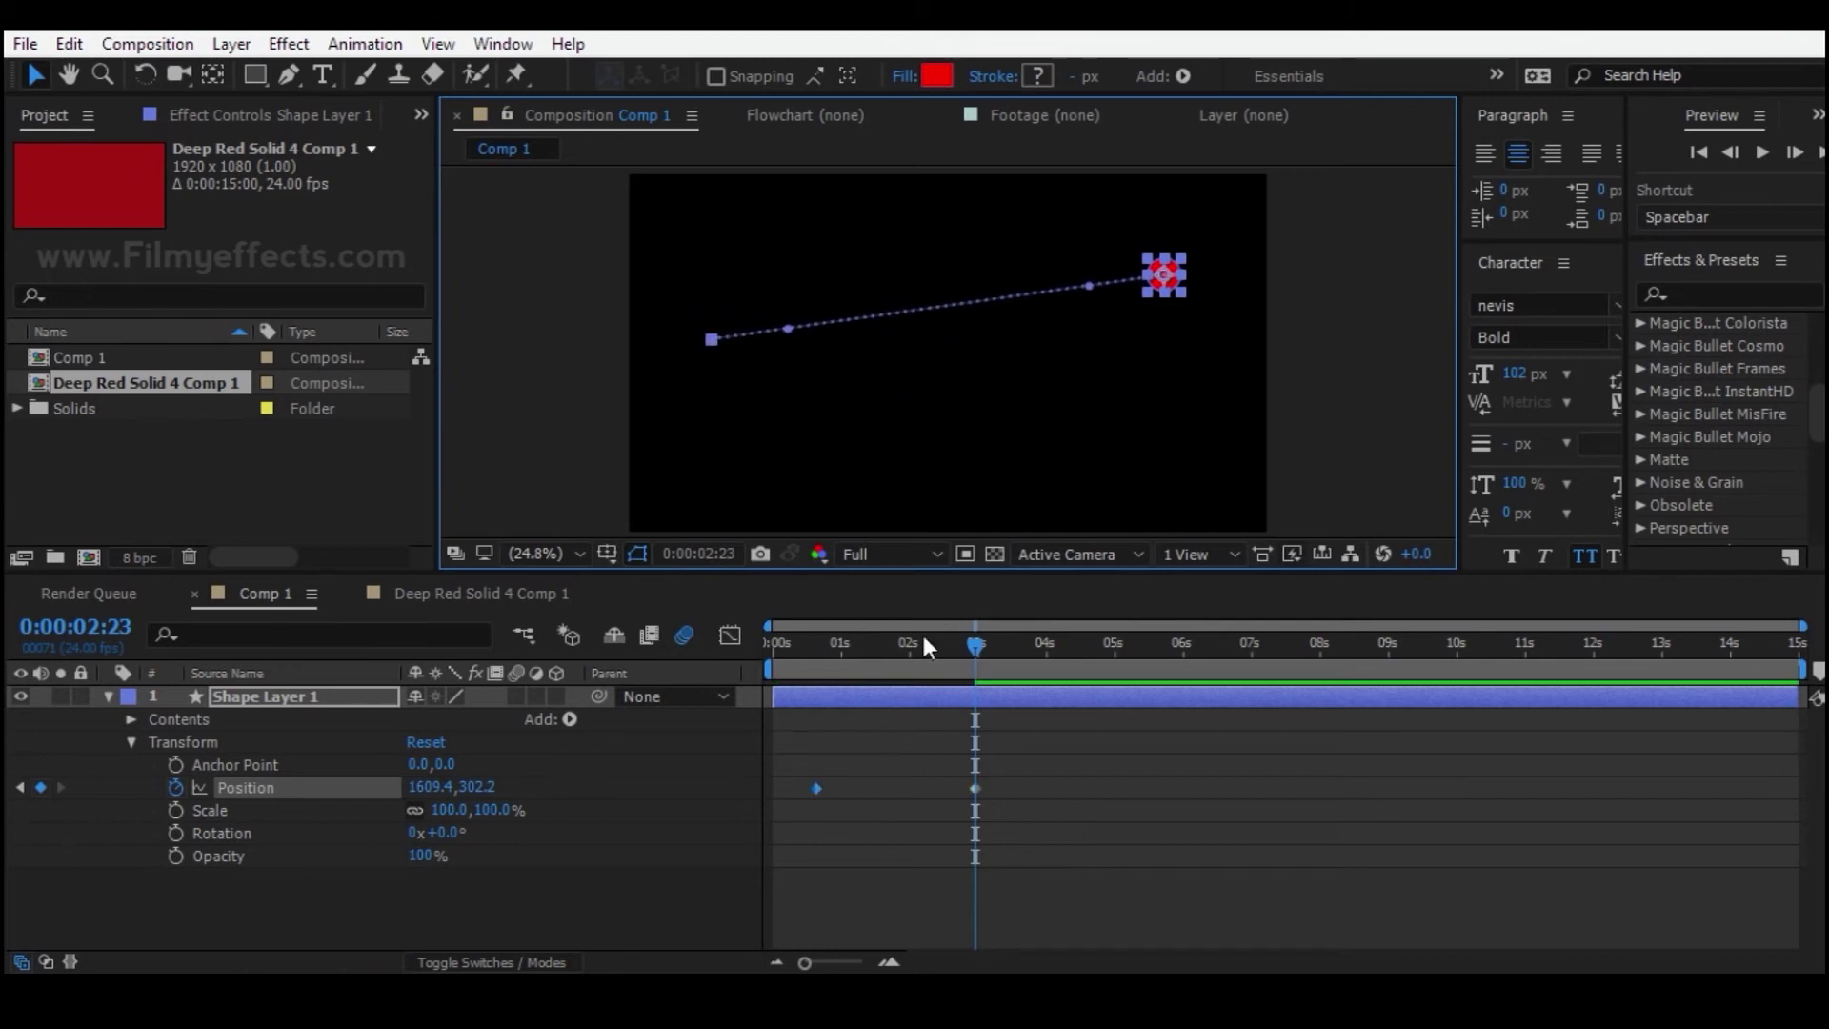
- Collapse Shape Layer 1 and preview its movement from the beginning of Comp 1
left_click(107, 696)
left_click(243, 912)
left_click_drag(979, 647, 767, 644)
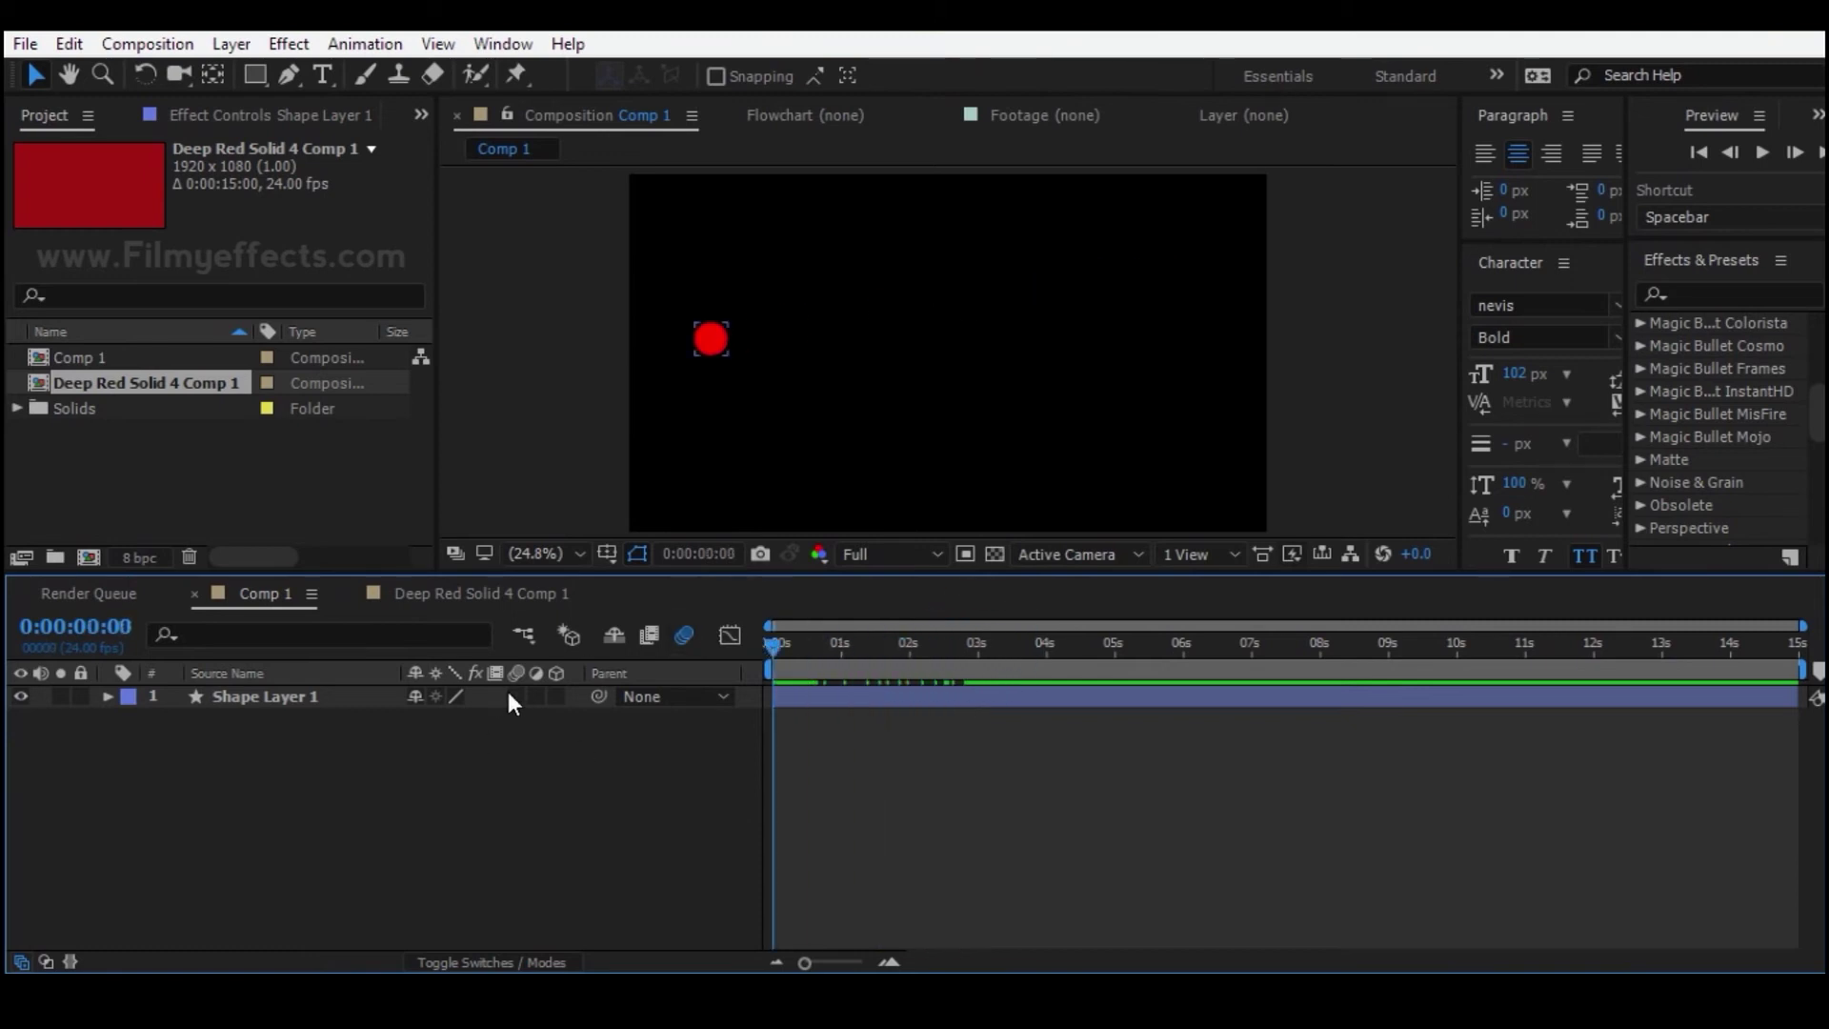
left_click(1762, 153)
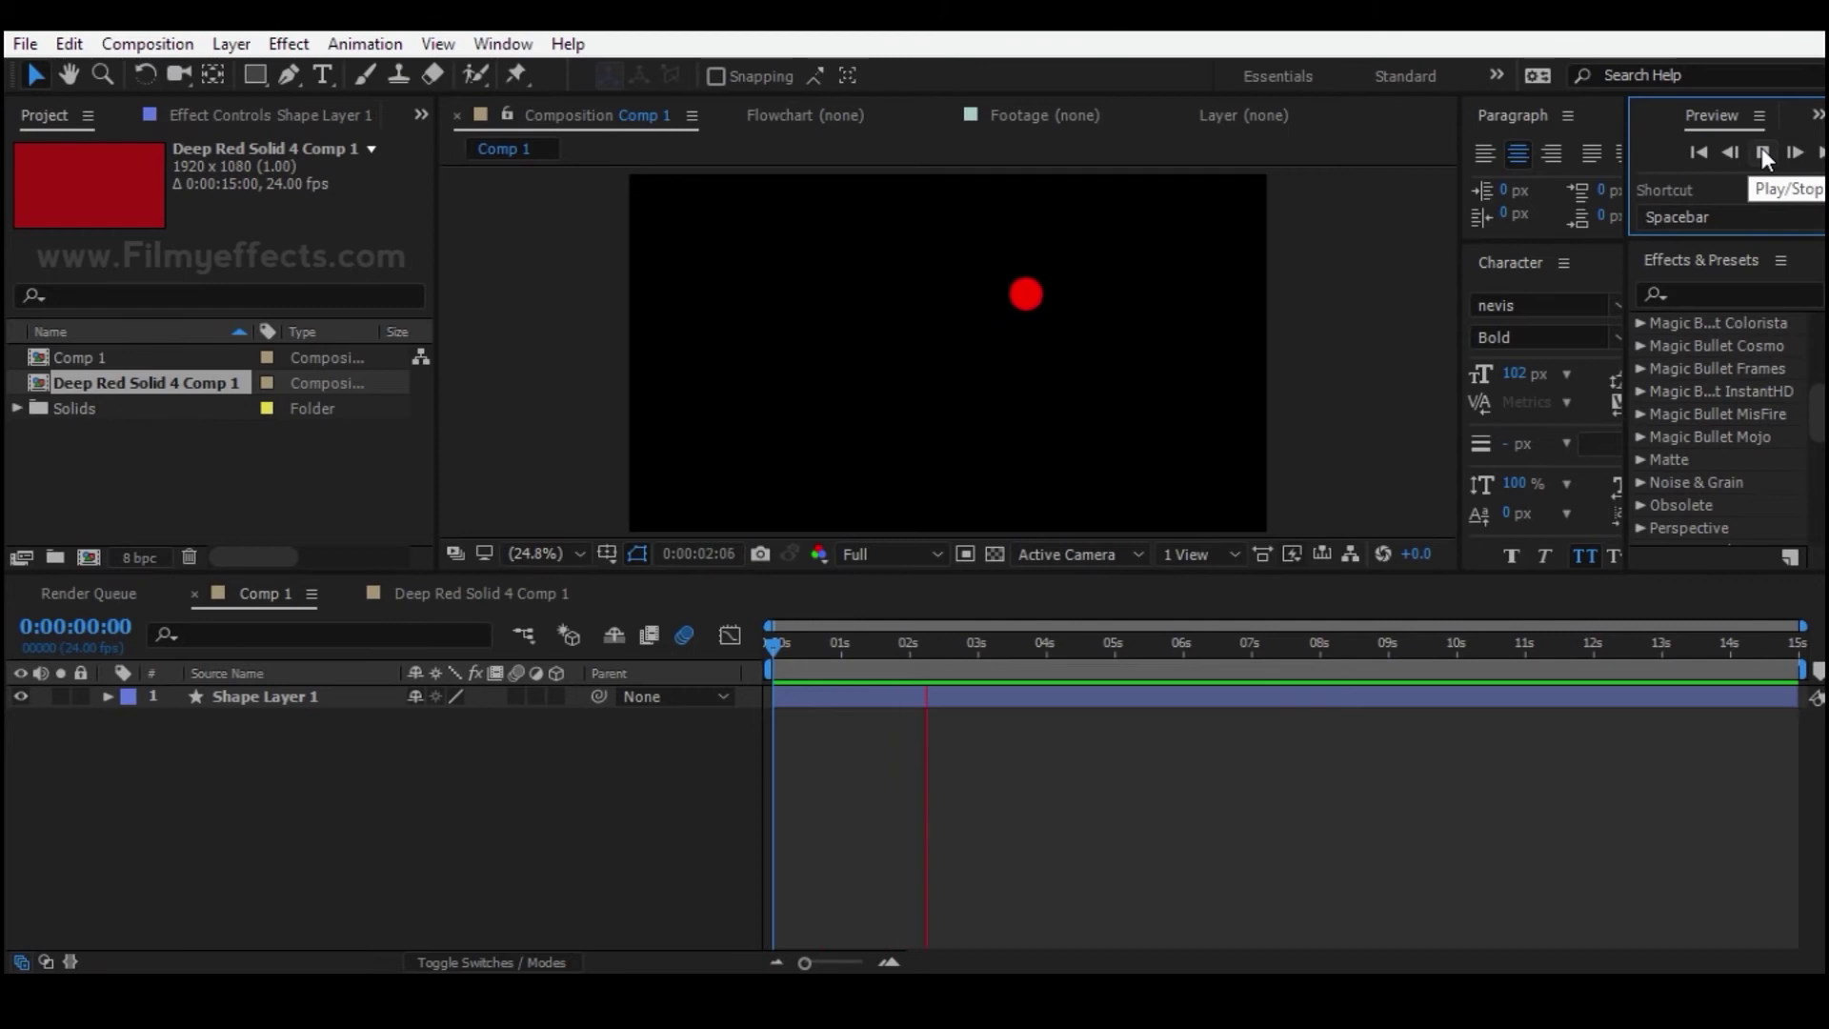
left_click(1762, 152)
- Show only Shape Layer 1's Position and shift its two keyframes earlier, to 0:00:00:02 and just before one second
left_click(286, 695)
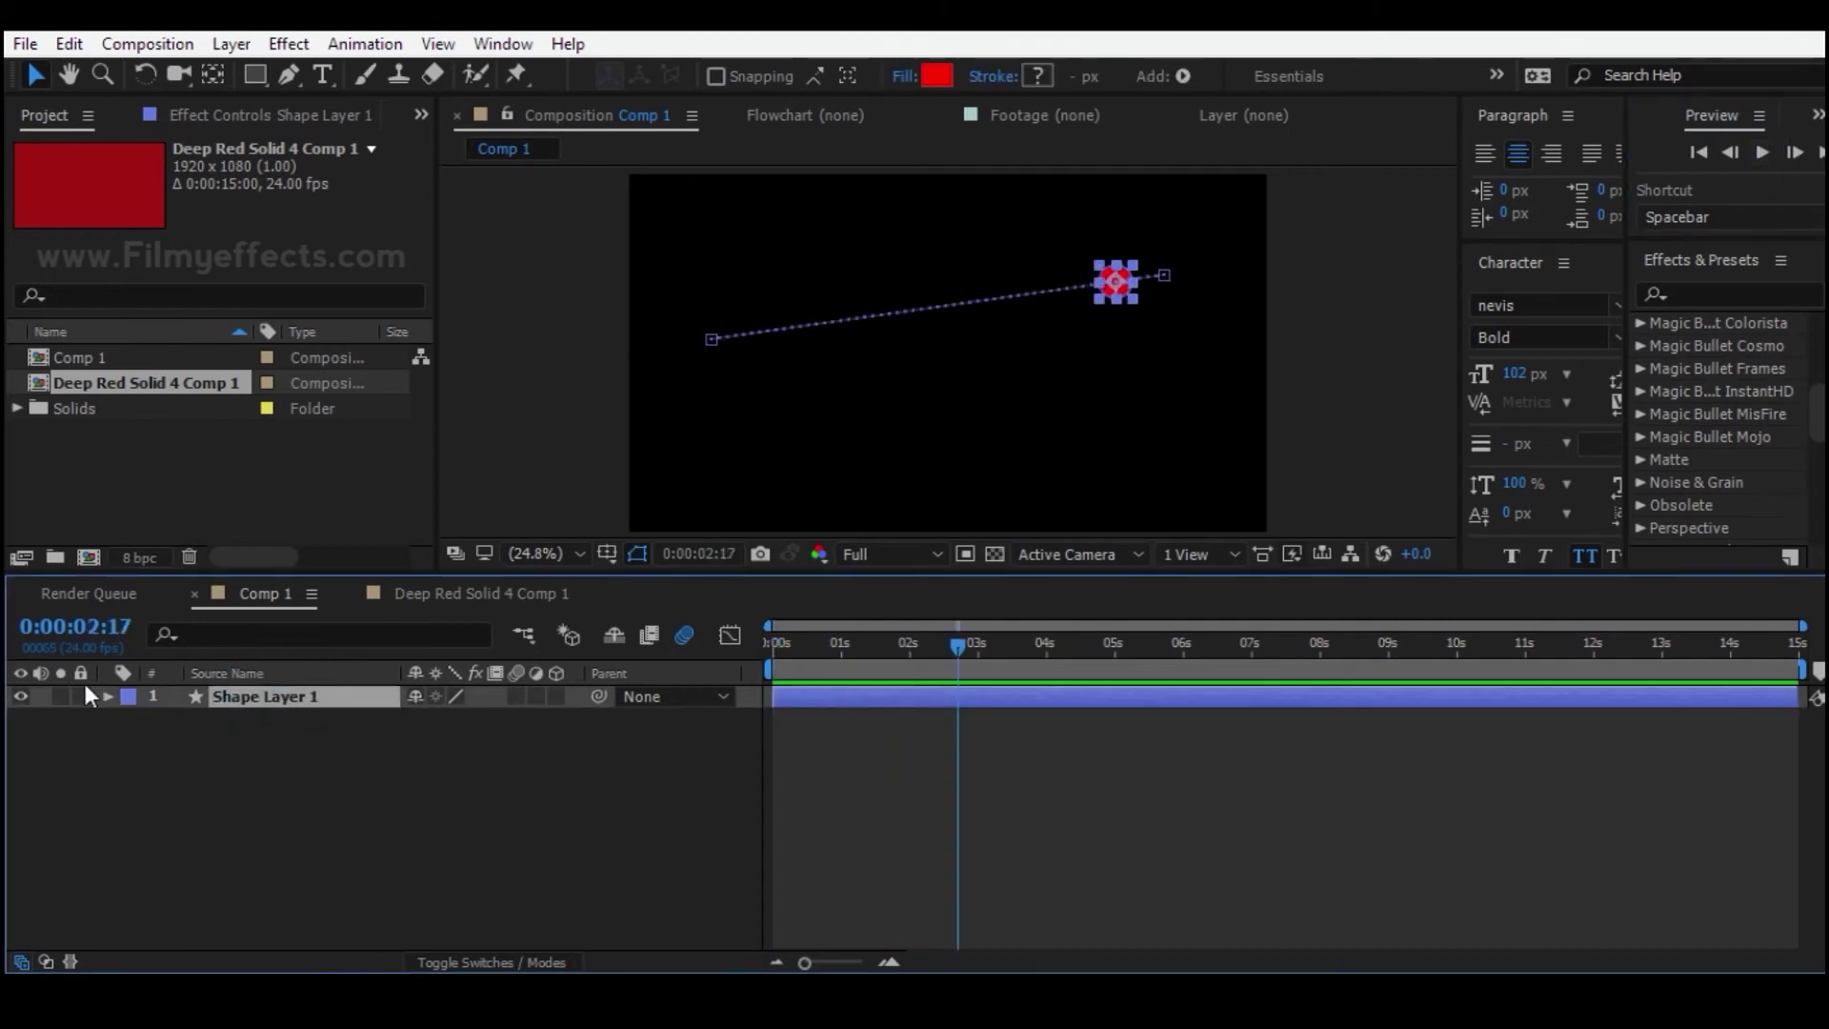
key("p")
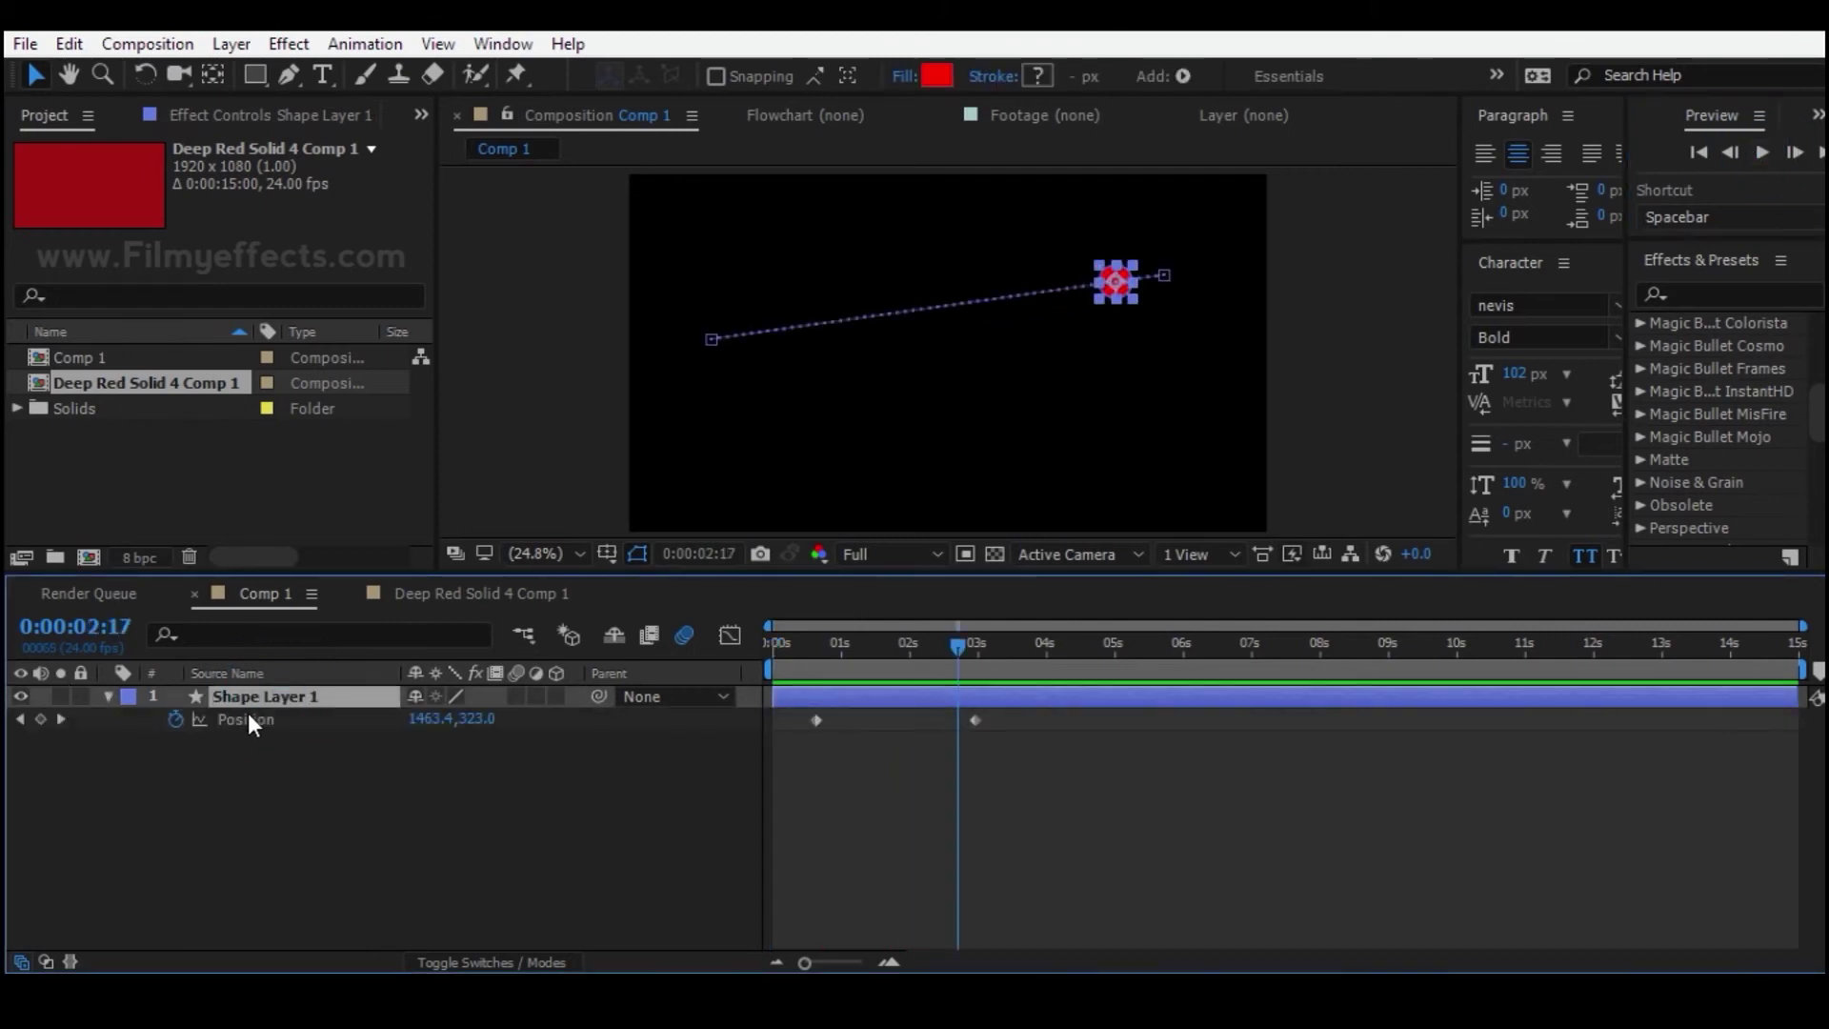
left_click_drag(991, 715, 779, 719)
left_click(792, 752)
left_click(934, 724)
left_click_drag(920, 723, 837, 719)
left_click(840, 732)
key("Home")
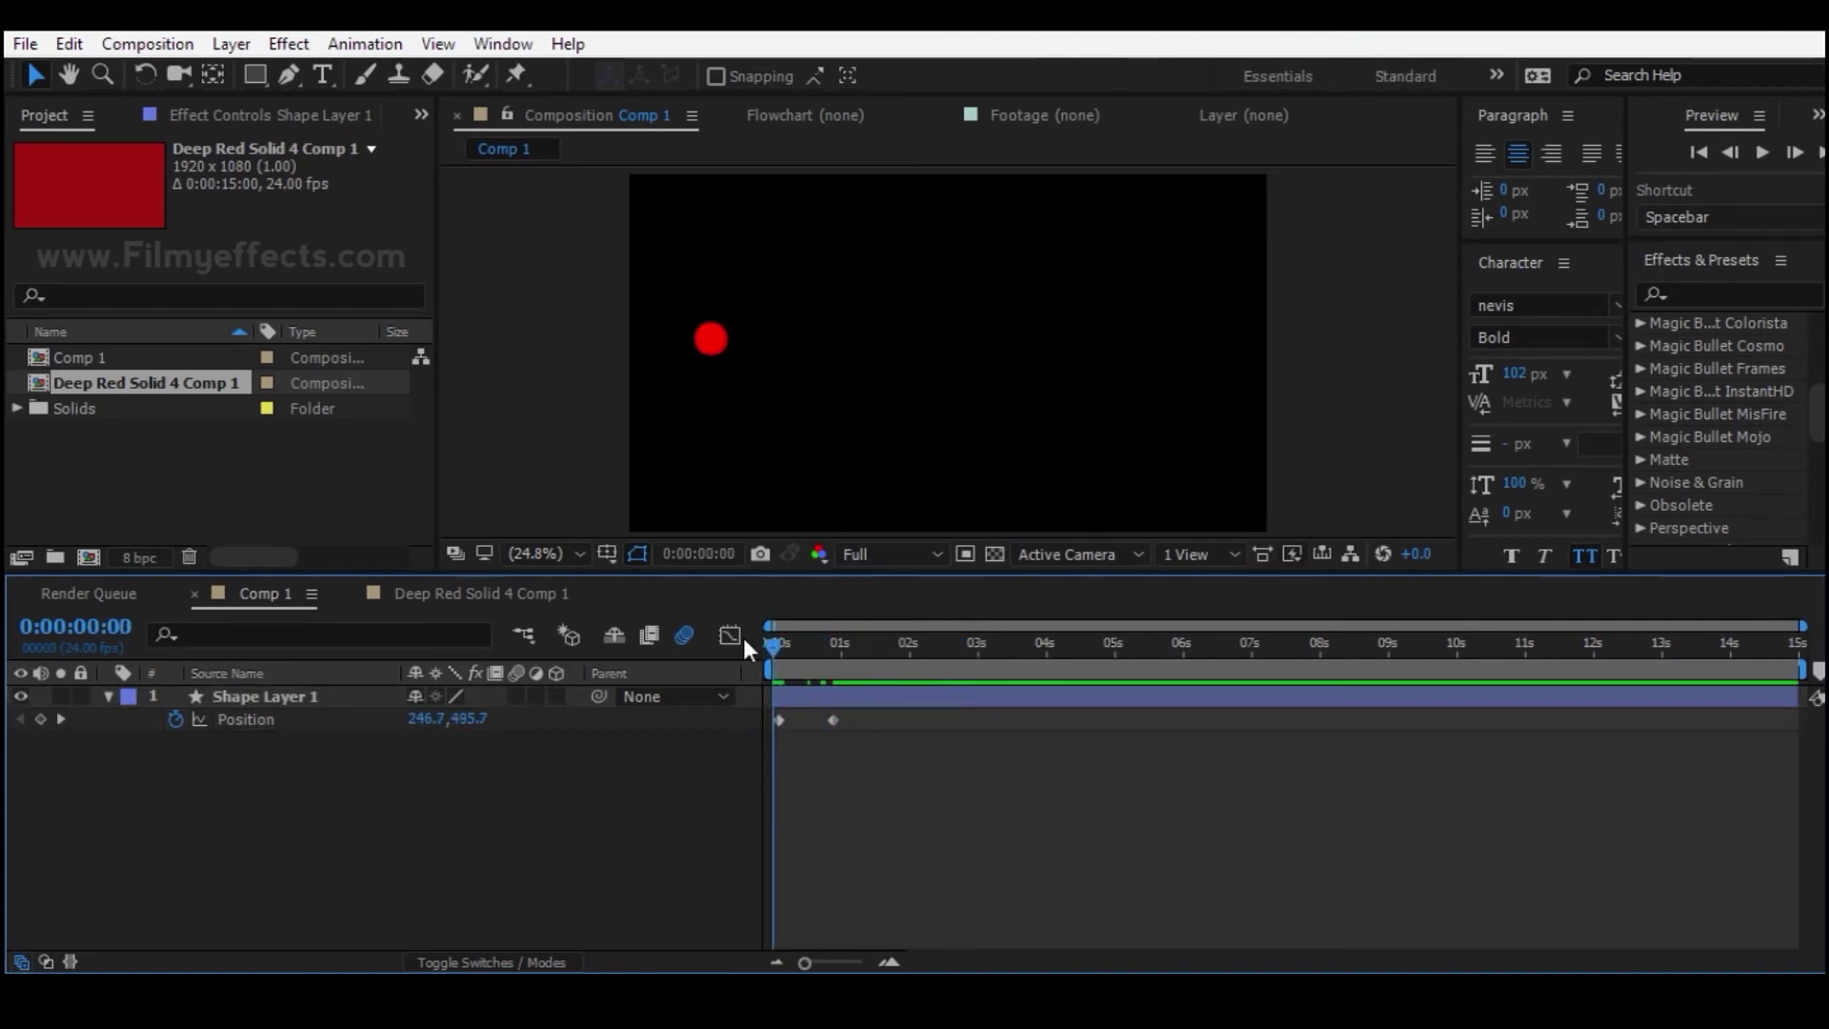
- Preview the faster movement and end the work area at 0:00:01:01
key("space")
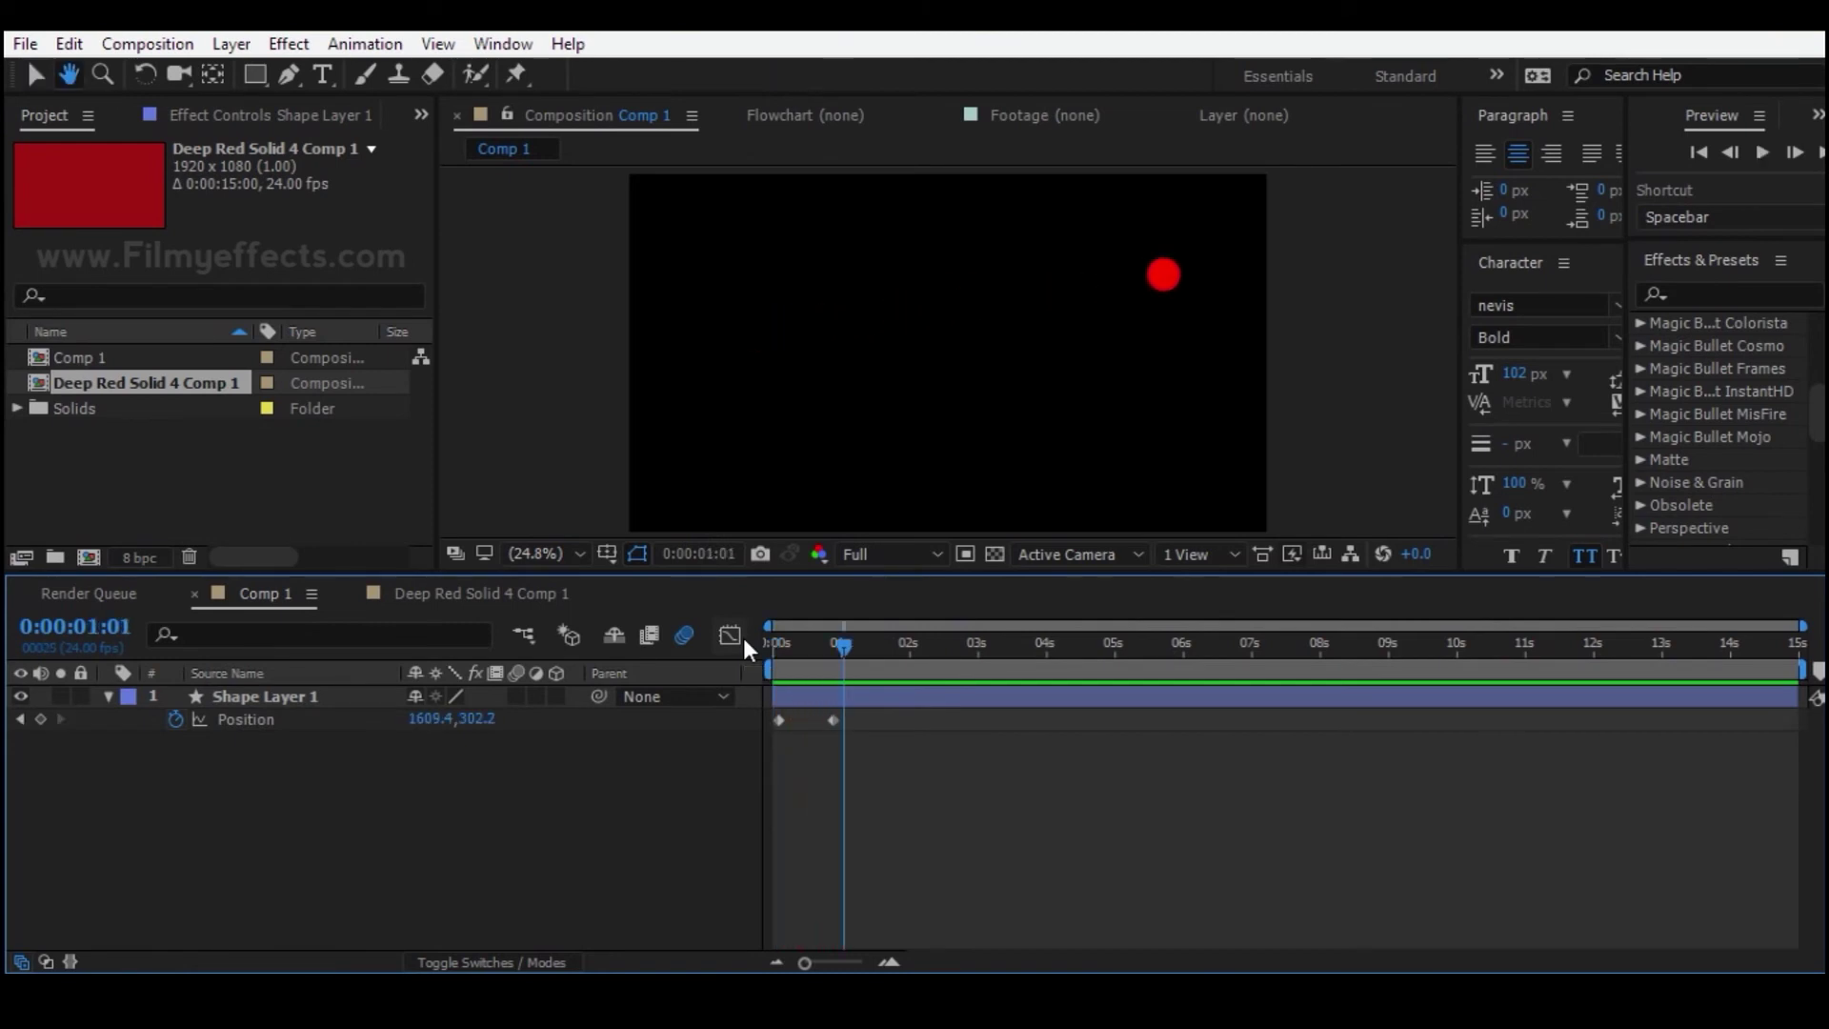
key("n")
left_click_drag(840, 643, 776, 636)
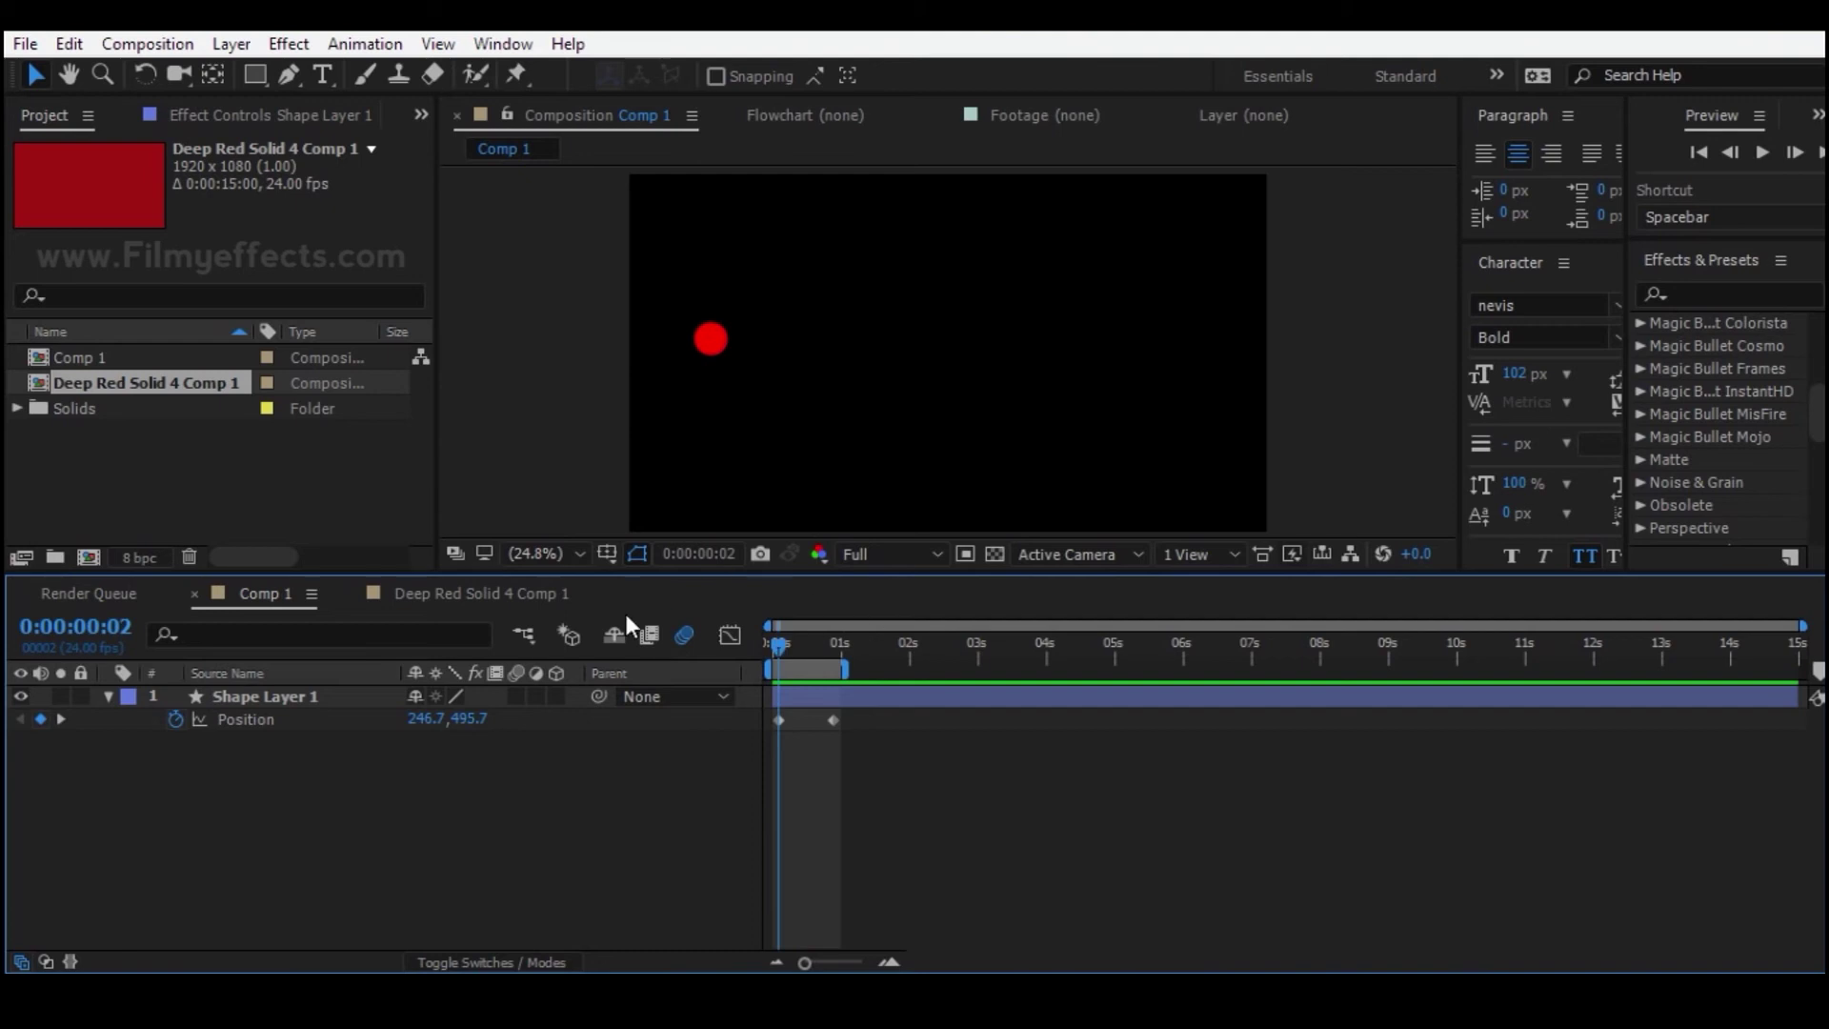
- Switch on motion blur for Shape Layer 1 and preview the work area from 0:00:00:00
left_click(516, 697)
left_click(775, 637)
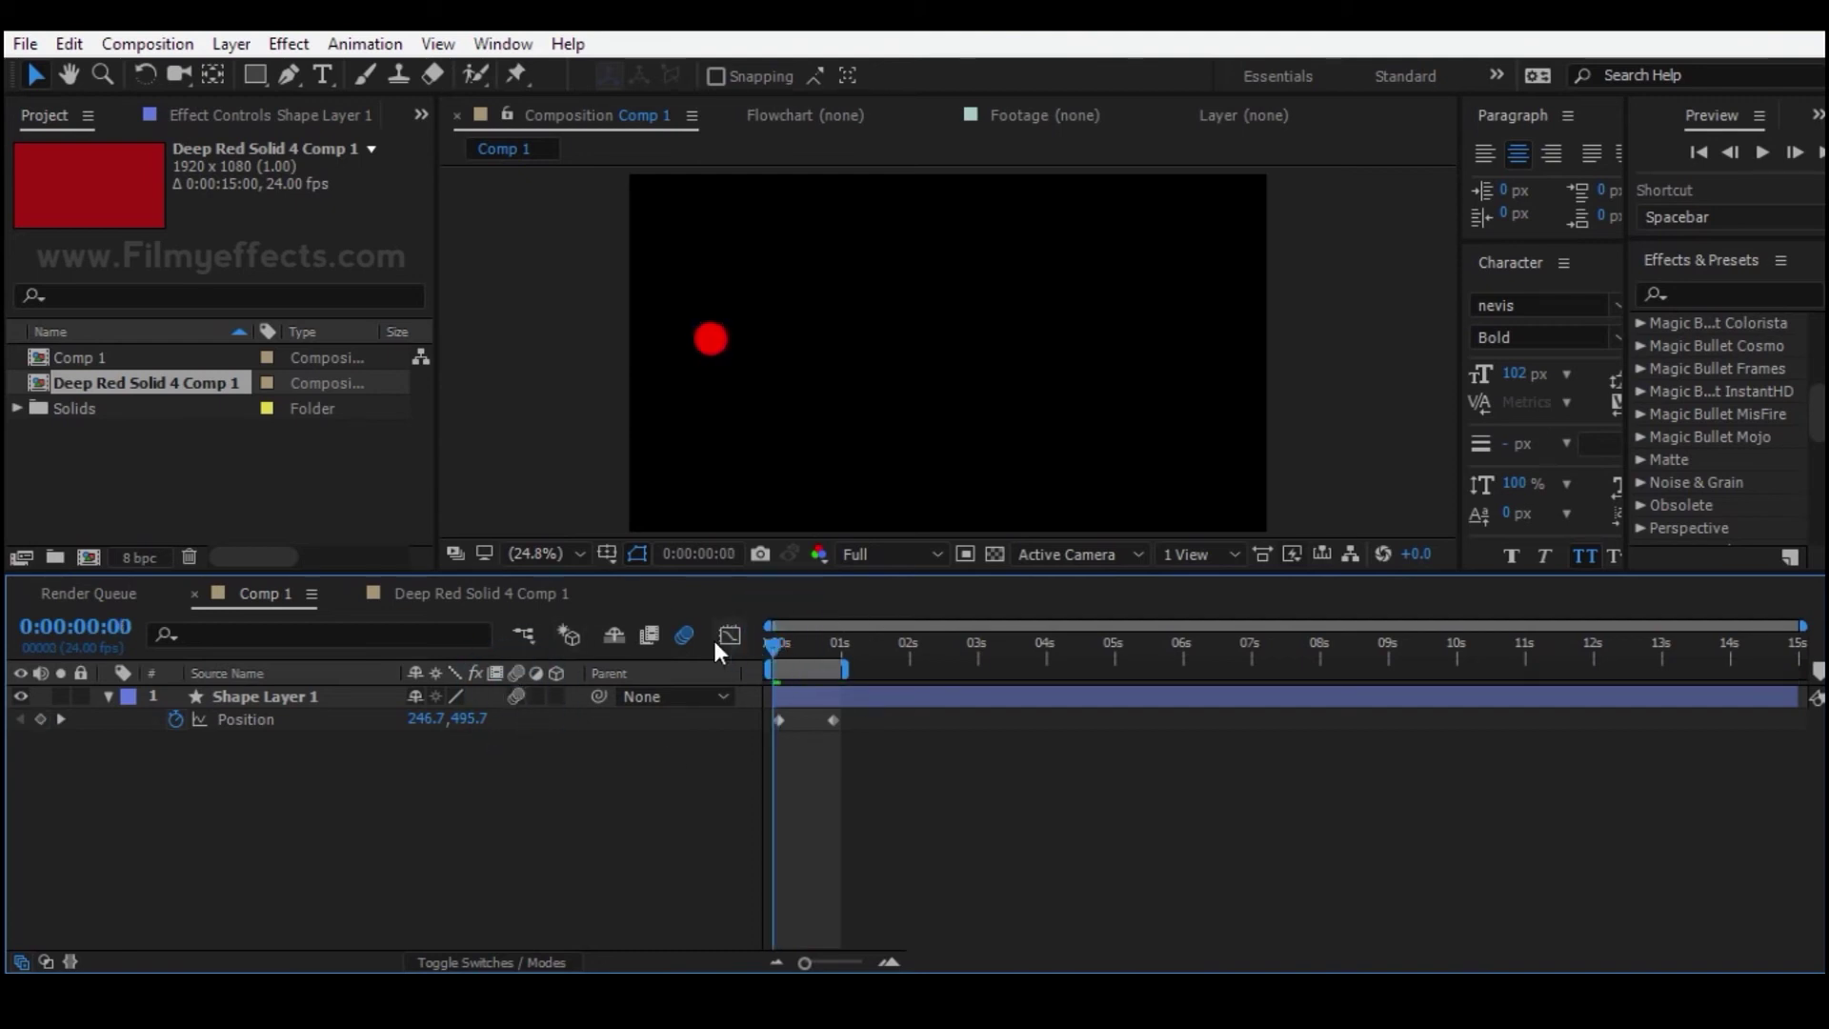
key("space")
key("space")
key("space")
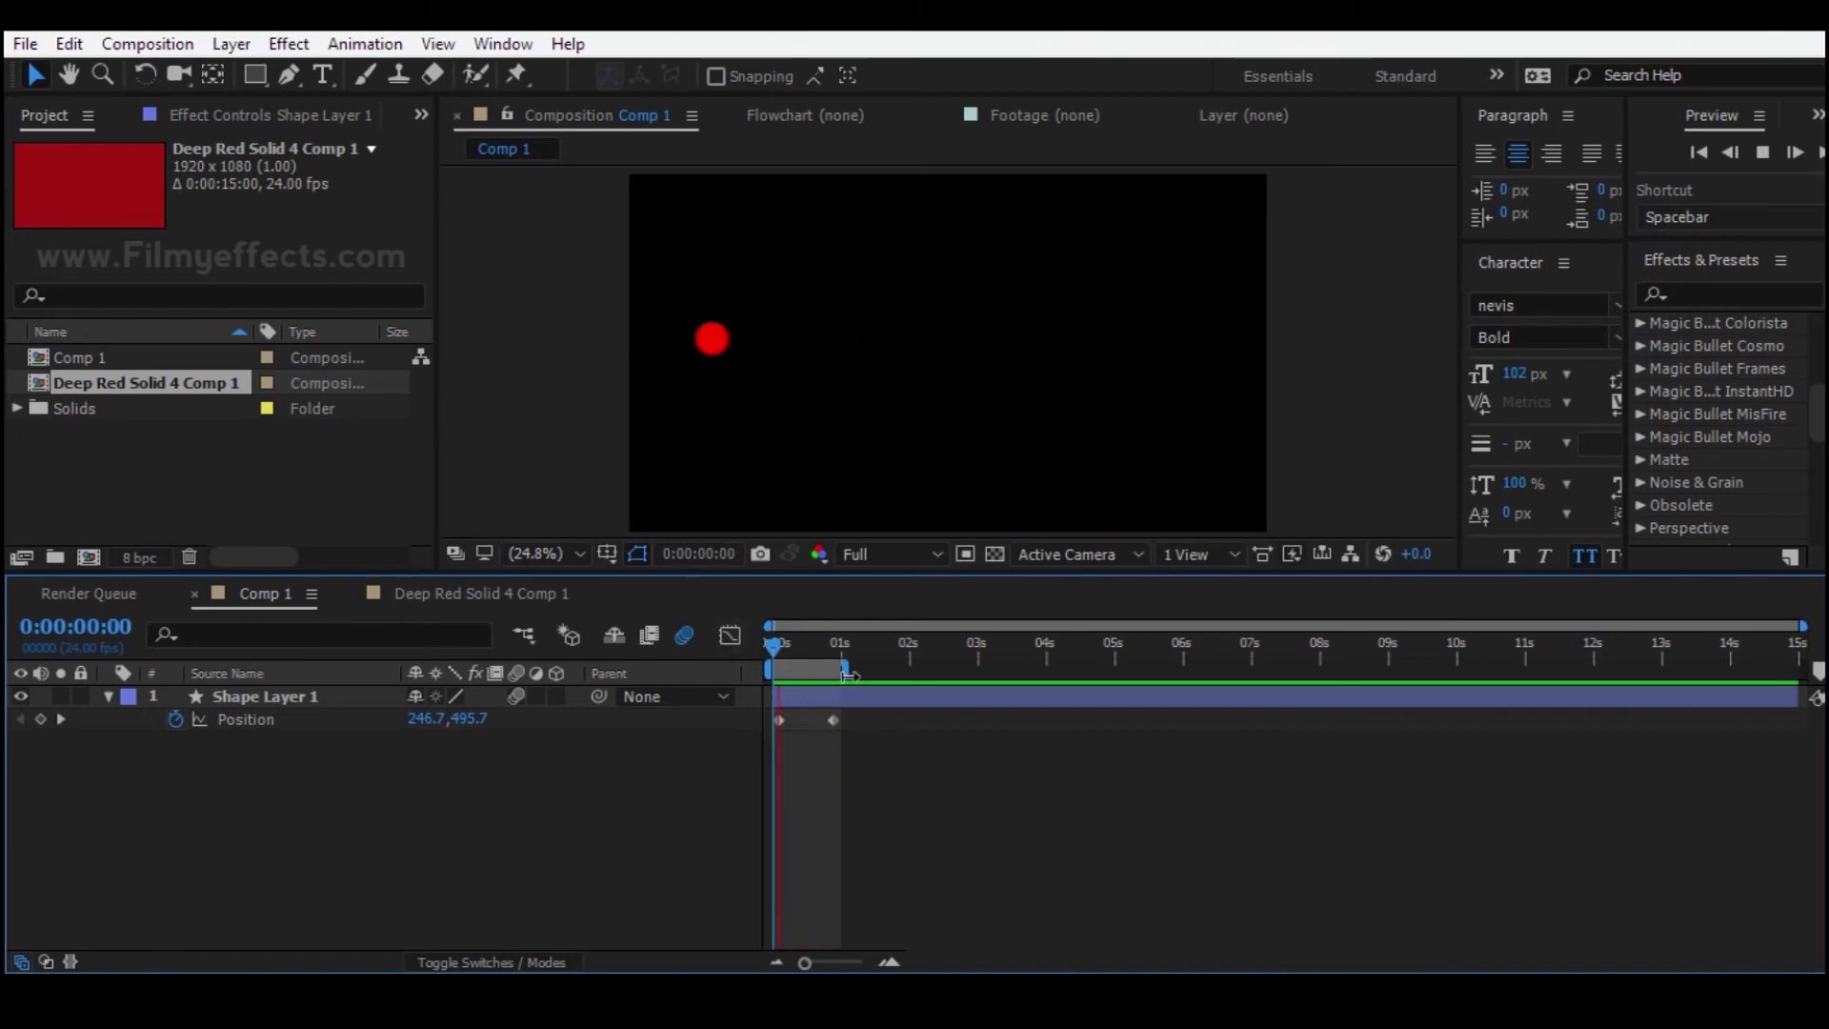
- Display Shape Layer 1's transform properties with a closer timeline view and preview the unblurred movement from the start
left_click(108, 696)
mouse_move(844, 670)
left_mouse_down()
mouse_move(1457, 669)
mouse_move(834, 672)
mouse_move(872, 674)
left_mouse_up()
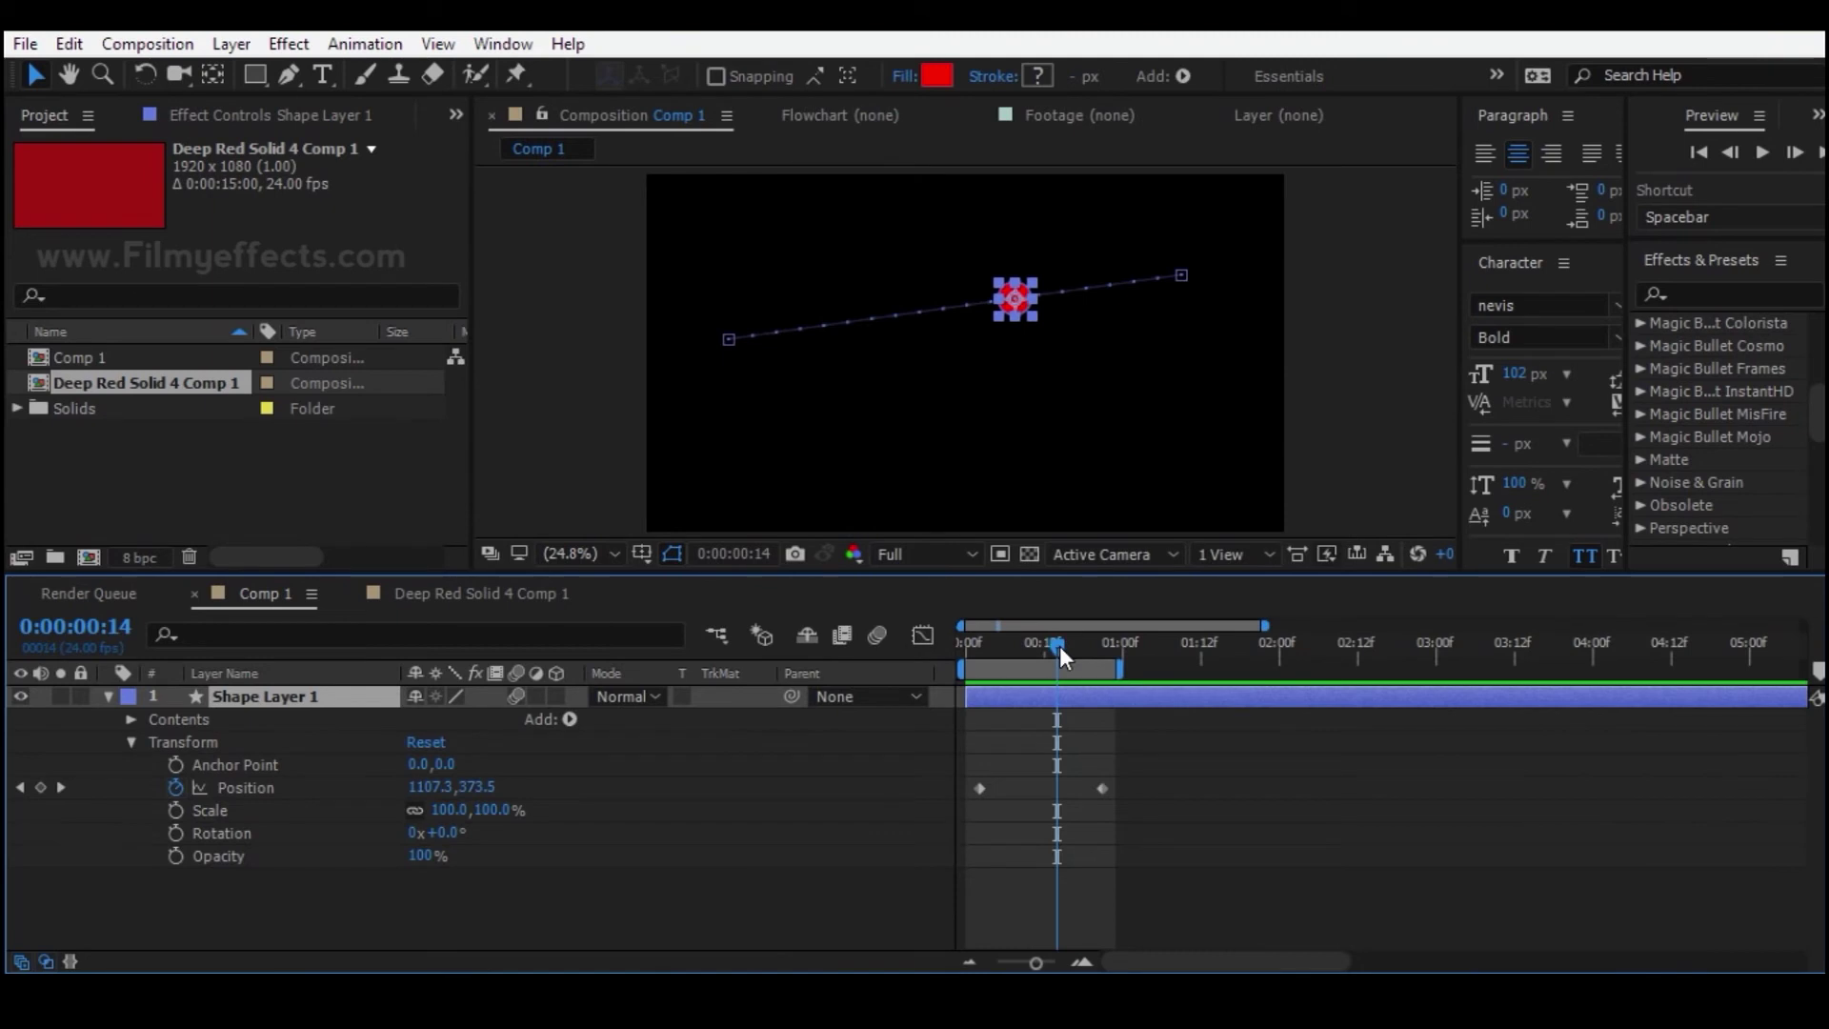
left_click_drag(1059, 646, 944, 605)
key("space")
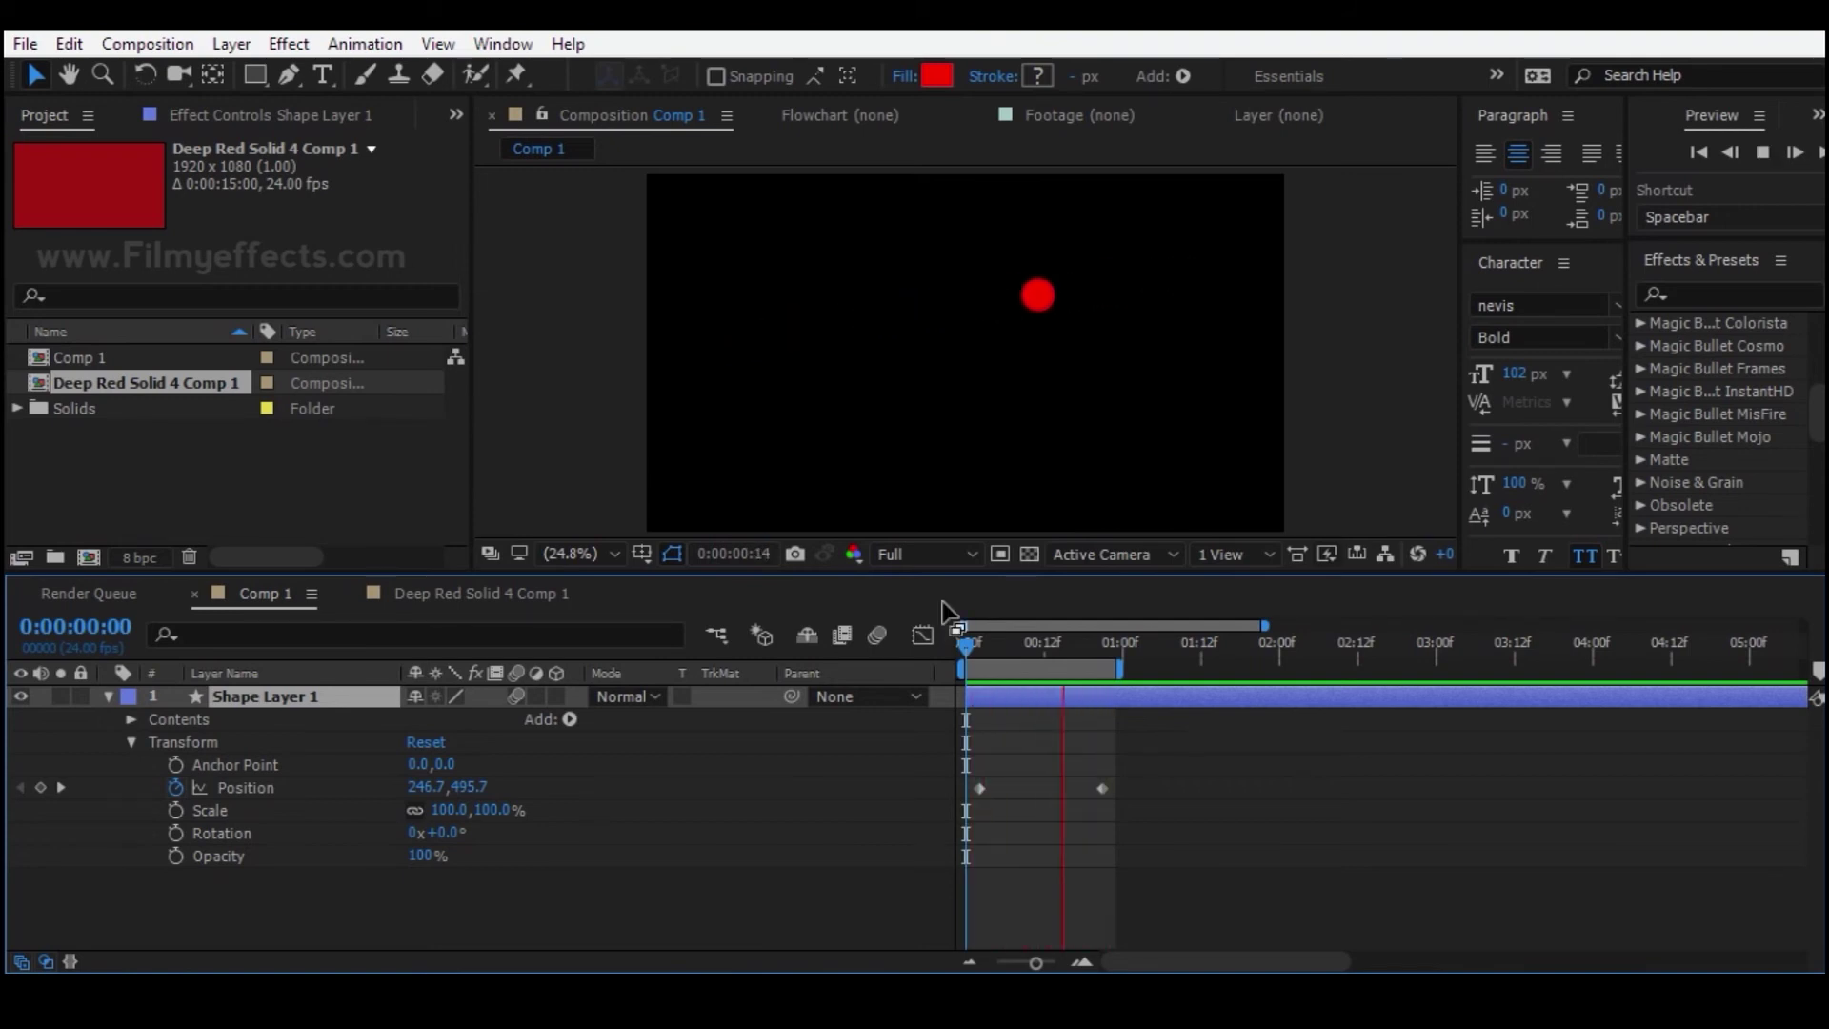
key("space")
- Apply Easy Ease to both Position keyframes of Shape Layer 1
left_click_drag(995, 648, 1091, 649)
left_click_drag(1169, 759, 968, 817)
right_click(979, 790)
mouse_move(1239, 773)
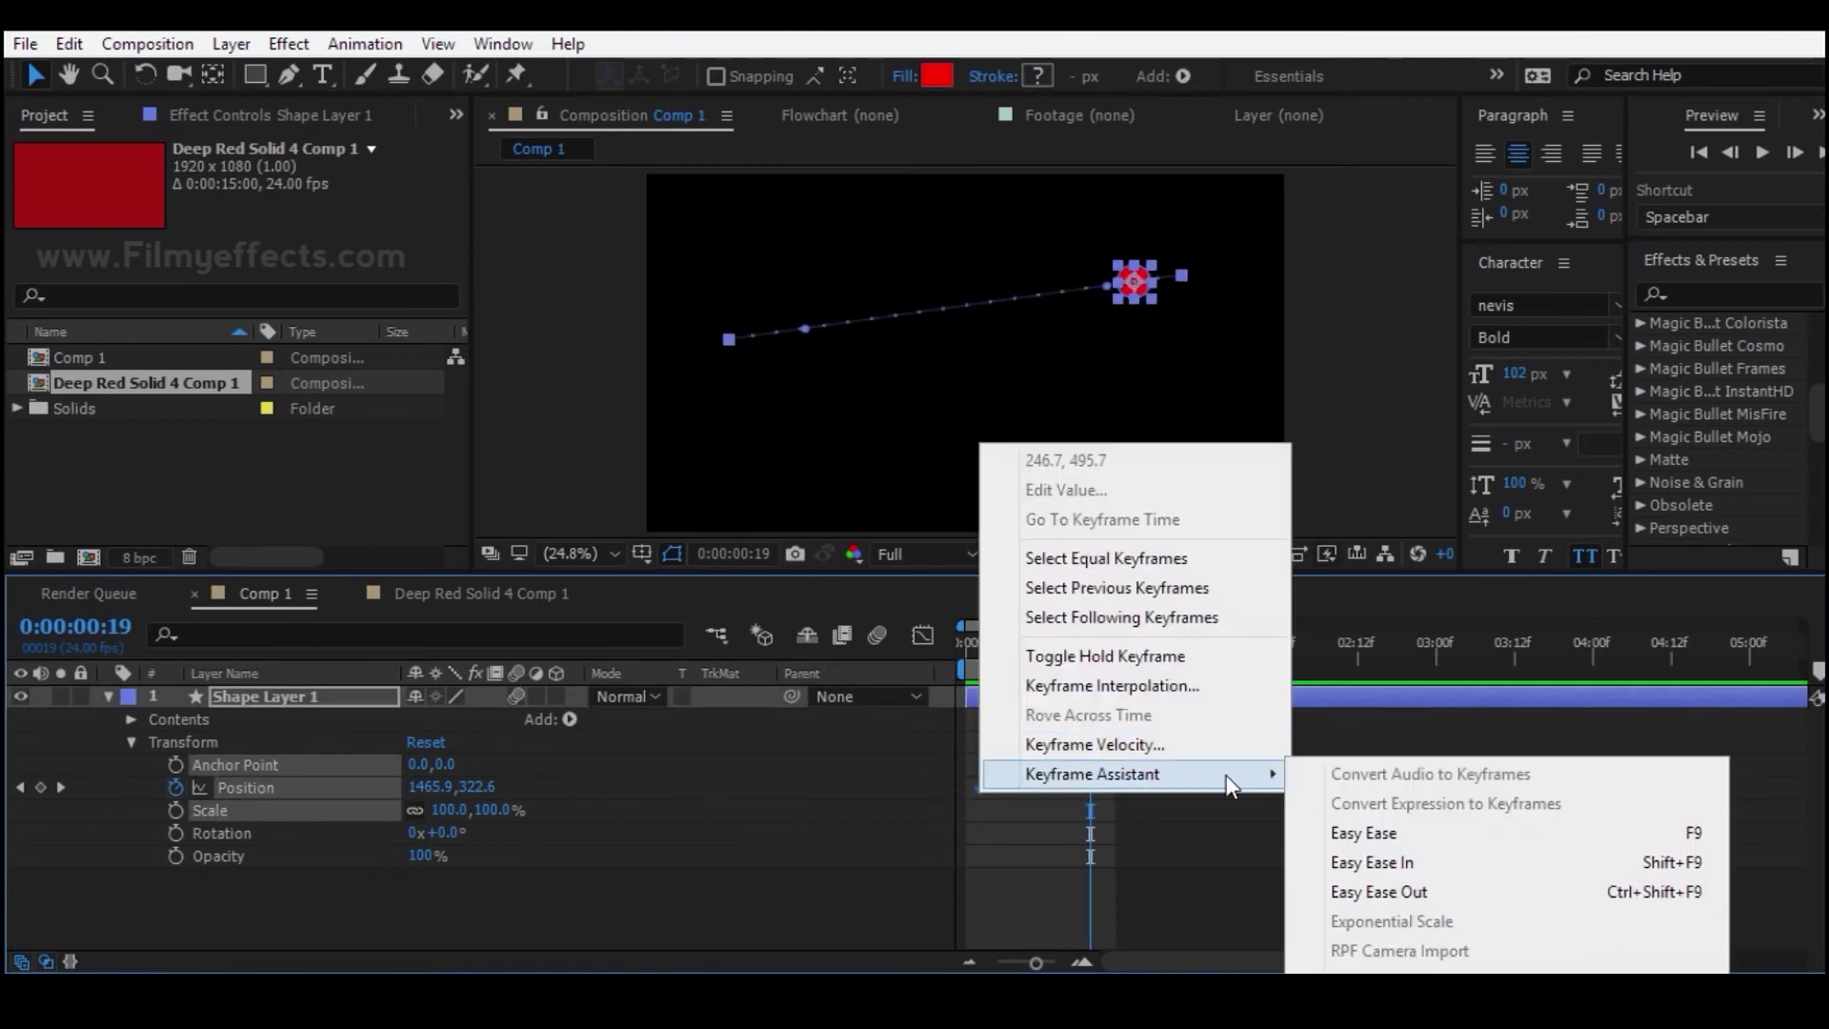
left_click(1352, 831)
left_click(1156, 806)
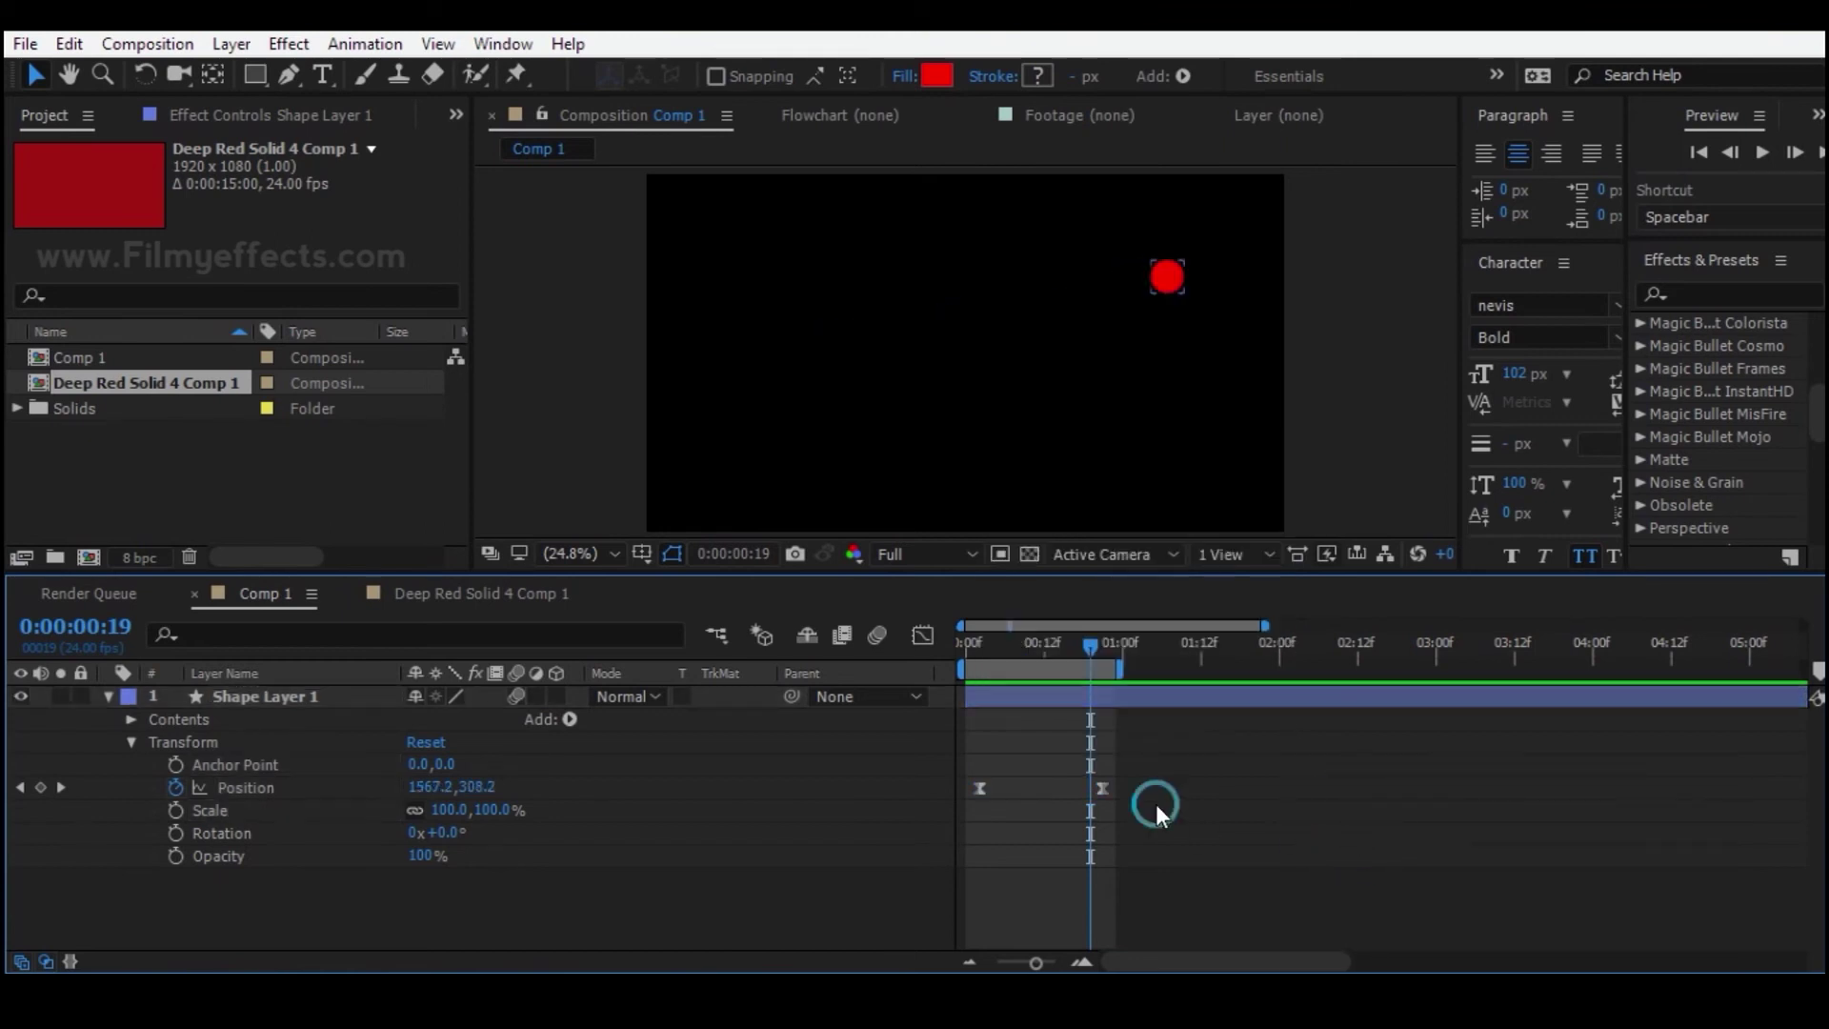
- Preview the eased Position animation from 0:00:00:00
left_click_drag(1090, 644, 971, 667)
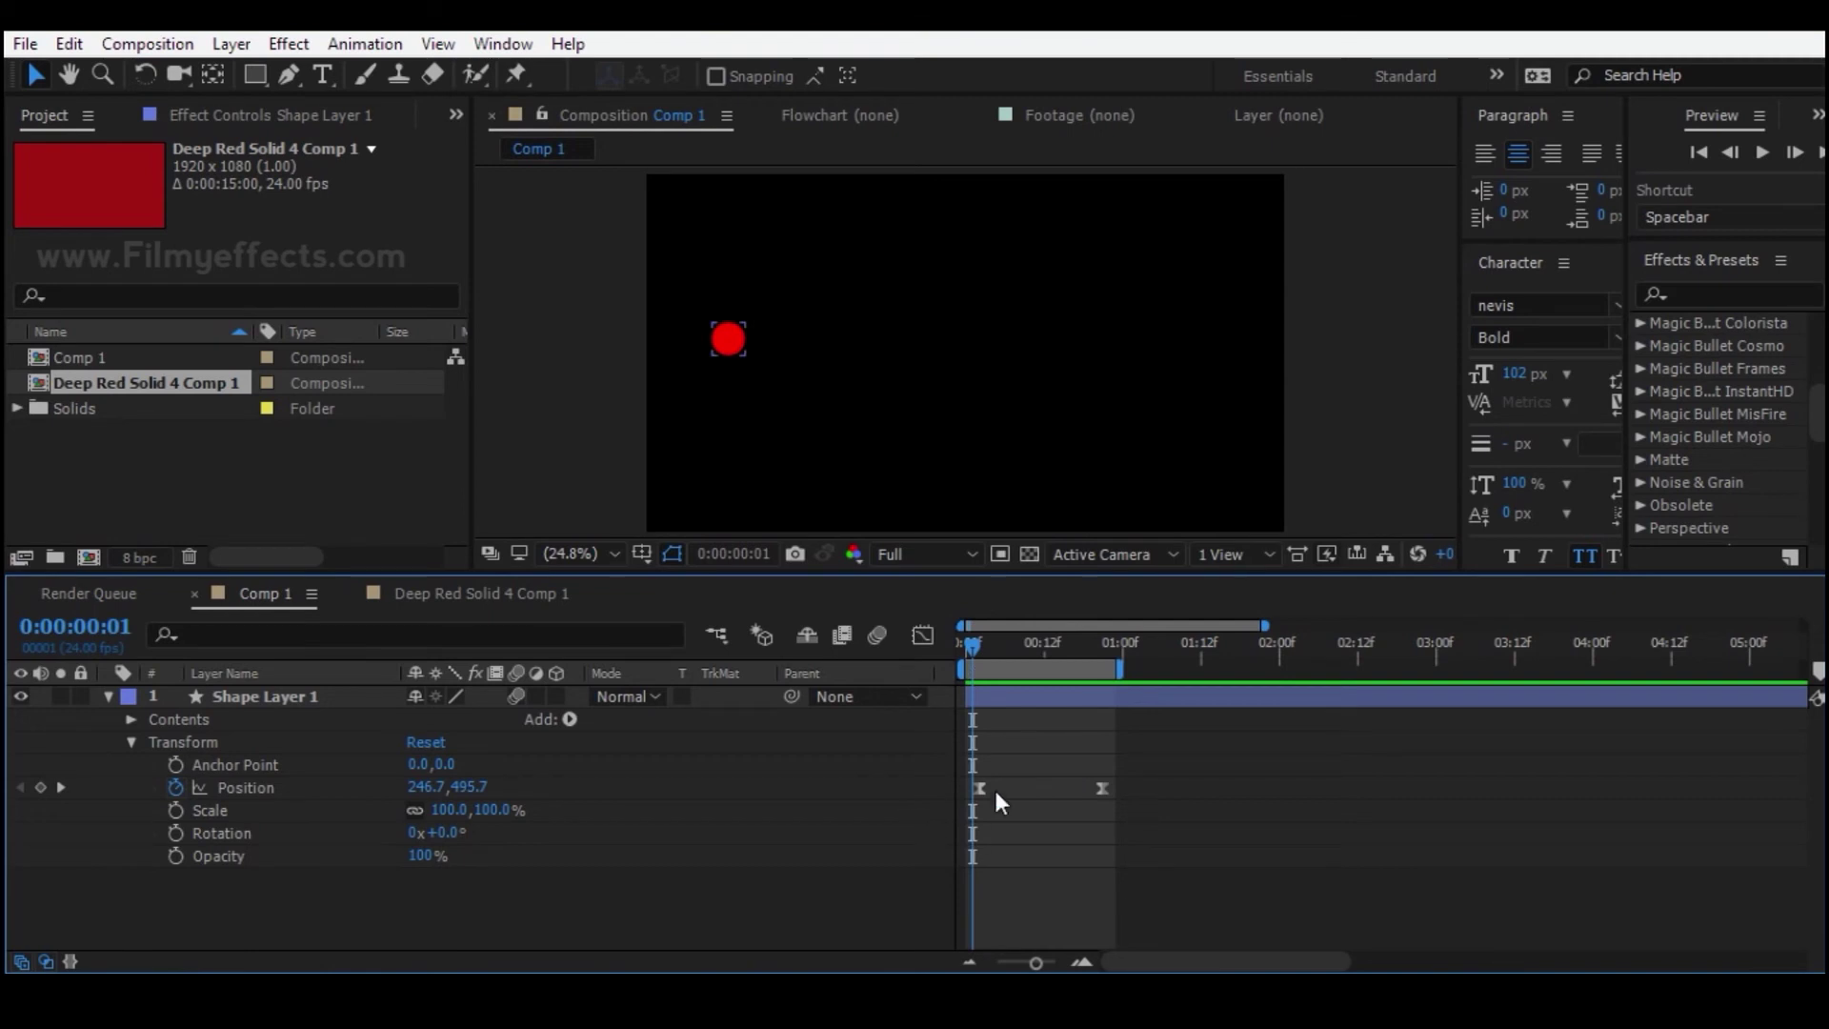
left_click_drag(962, 648, 943, 645)
key("space")
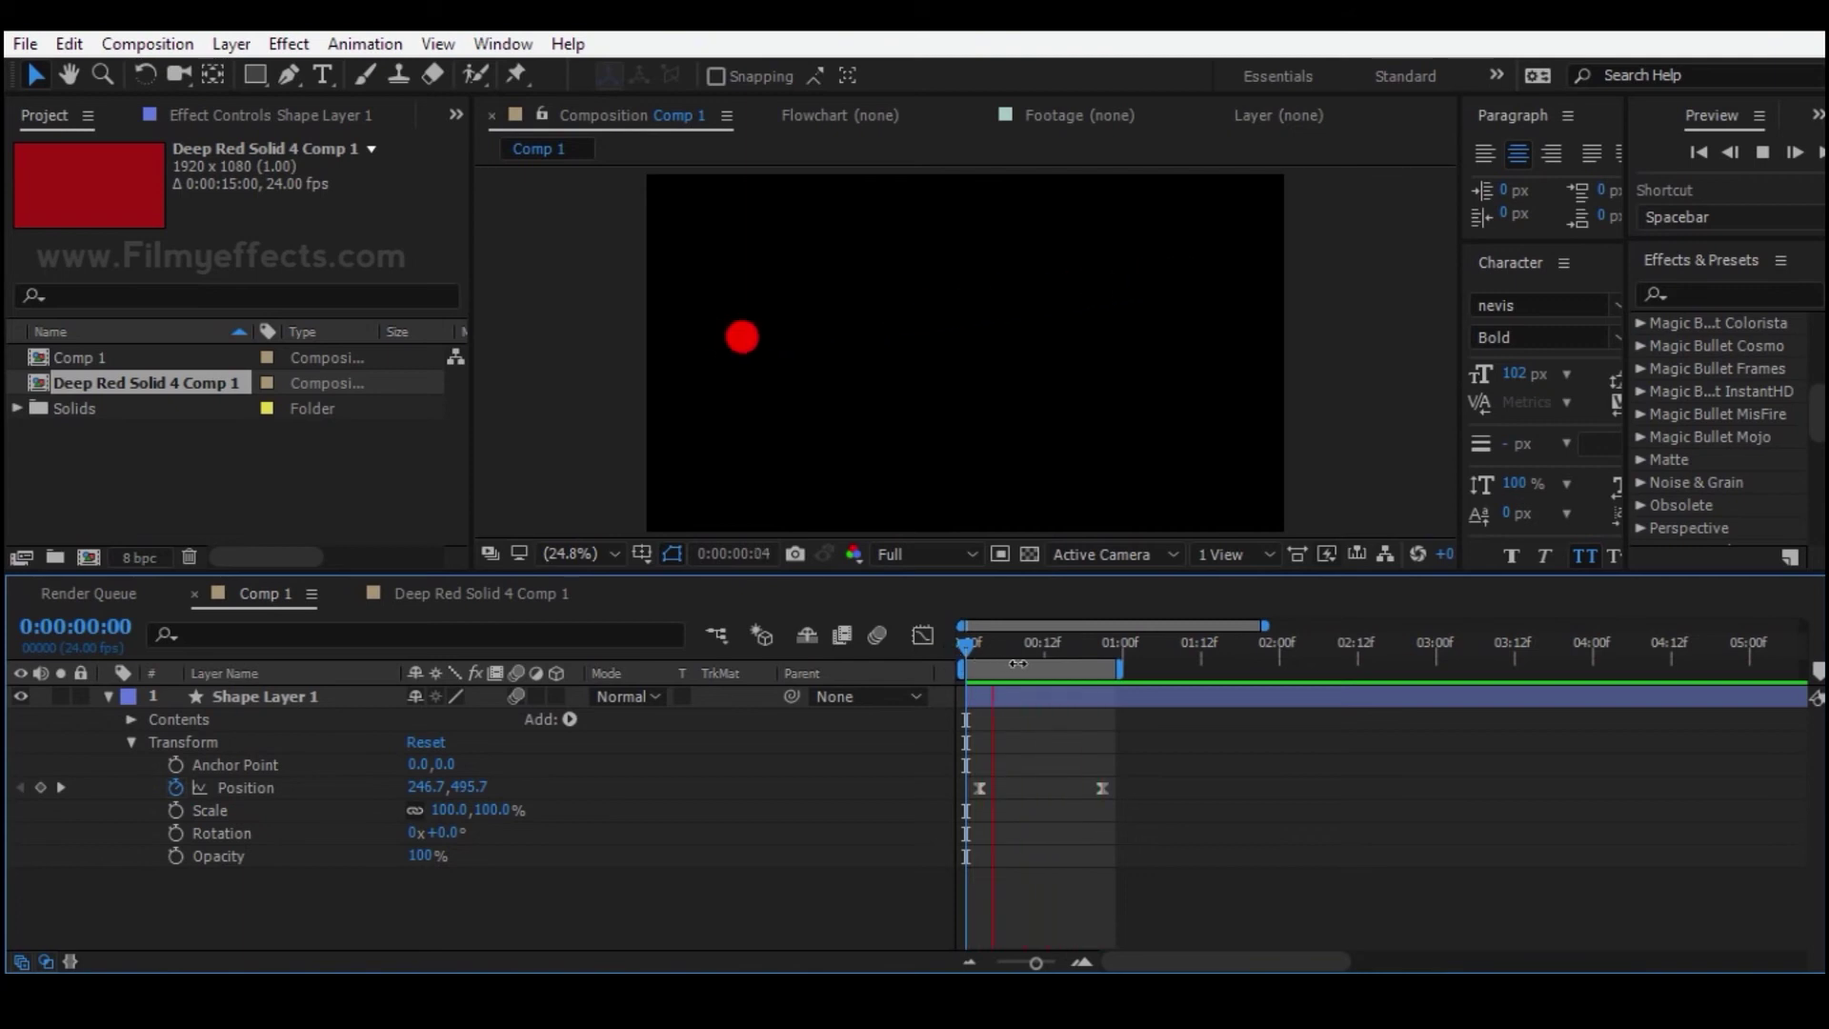
- Open the Position speed curve in the Graph Editor and compare the circle's motion between frames 6 and 19
left_click_drag(1027, 649, 1025, 645)
left_click_drag(1133, 770, 966, 812)
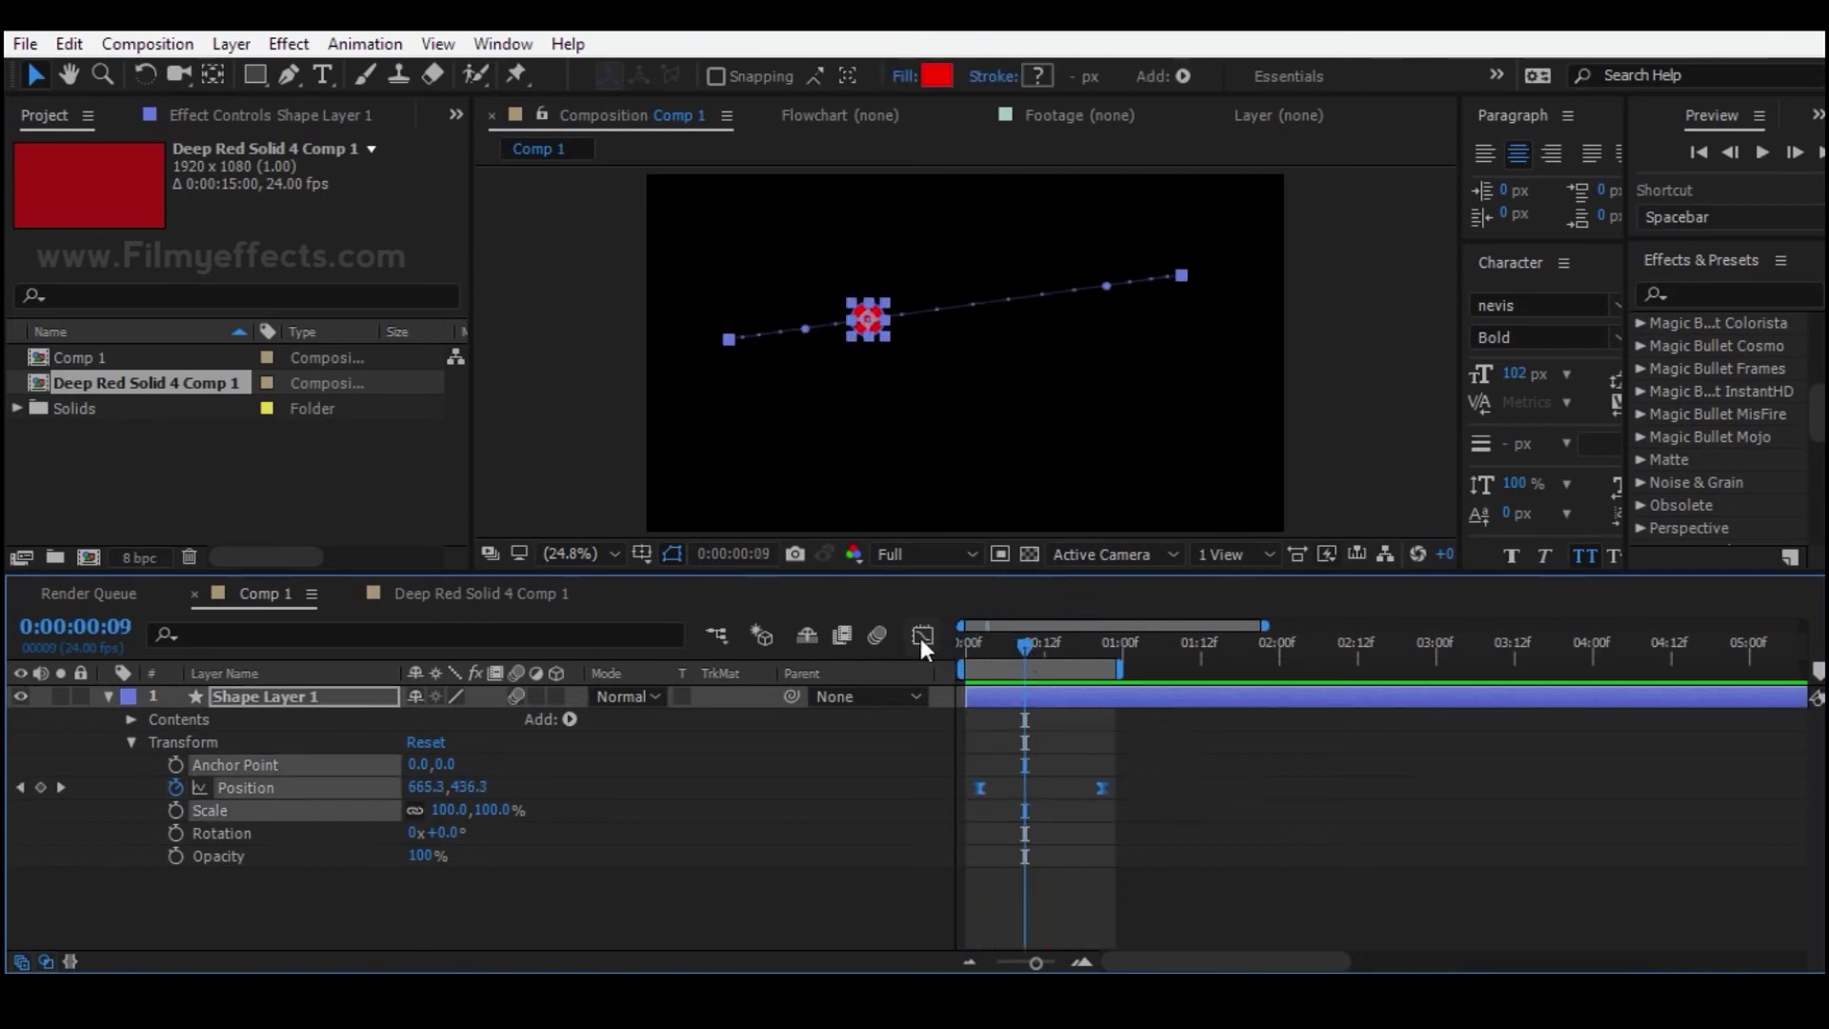
left_click(922, 637)
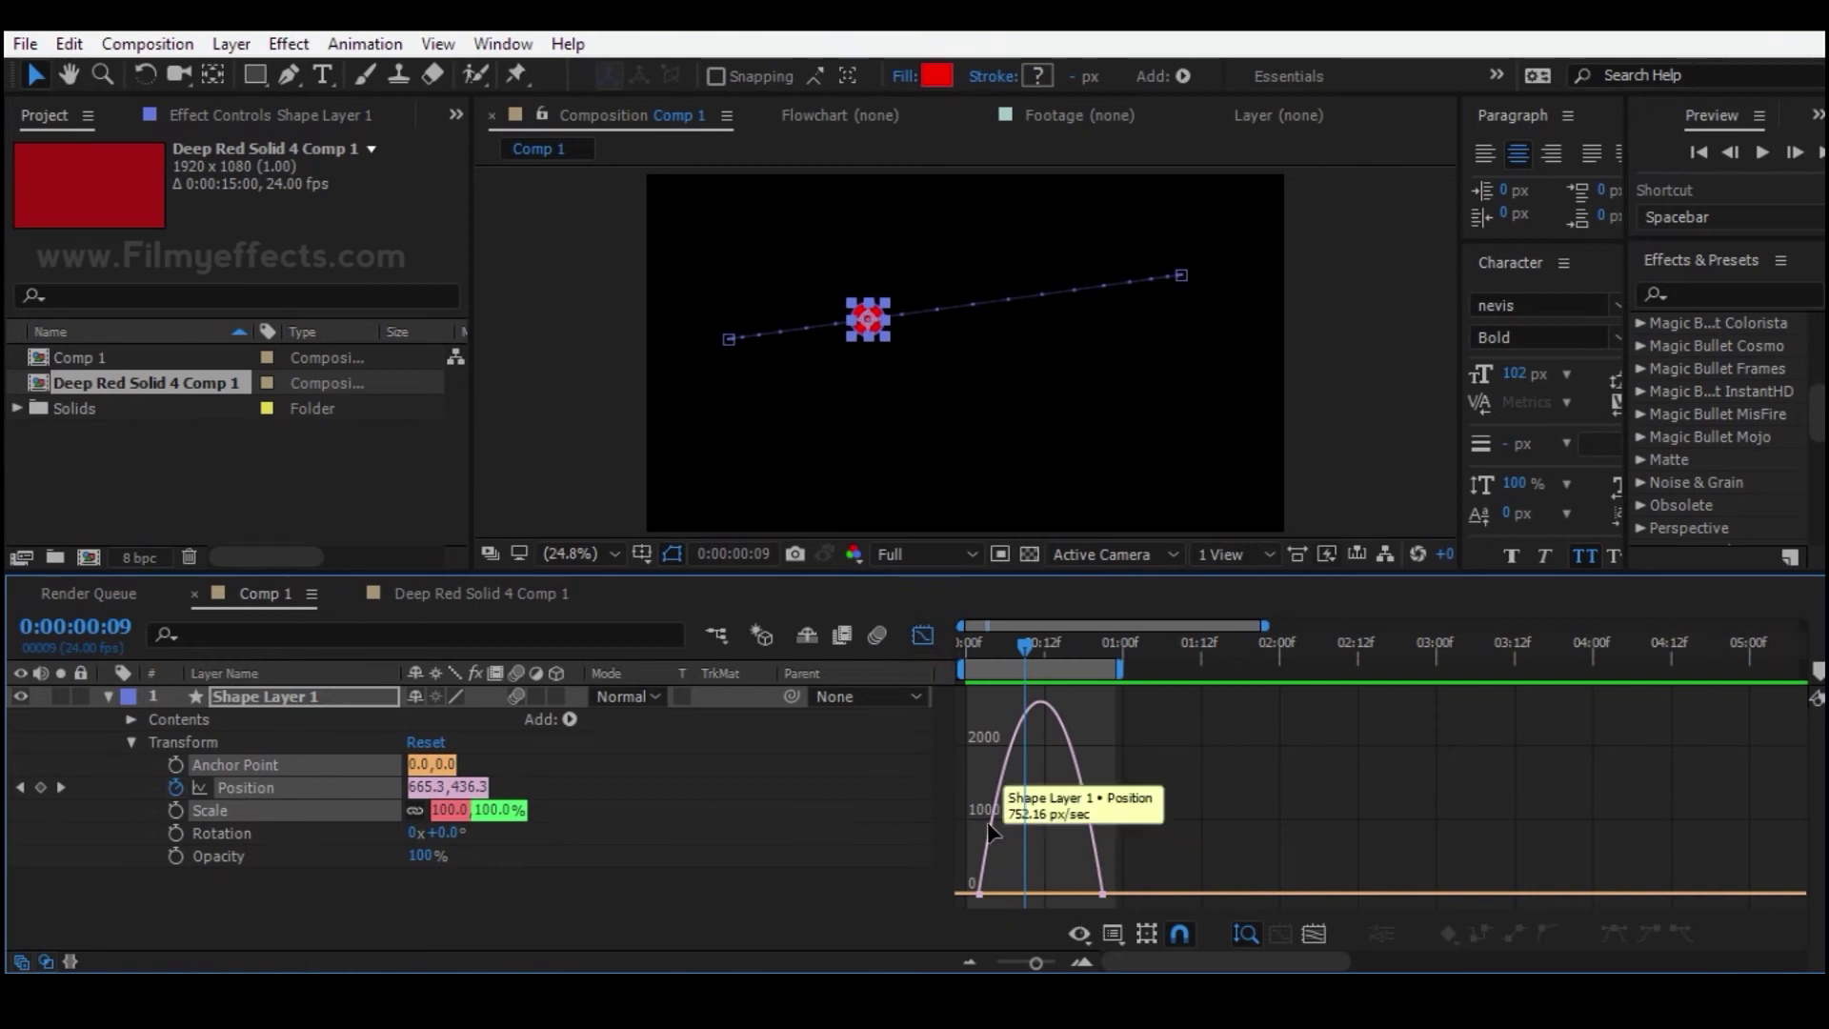
mouse_move(1018, 642)
left_mouse_down()
mouse_move(976, 641)
mouse_move(1004, 649)
left_mouse_up()
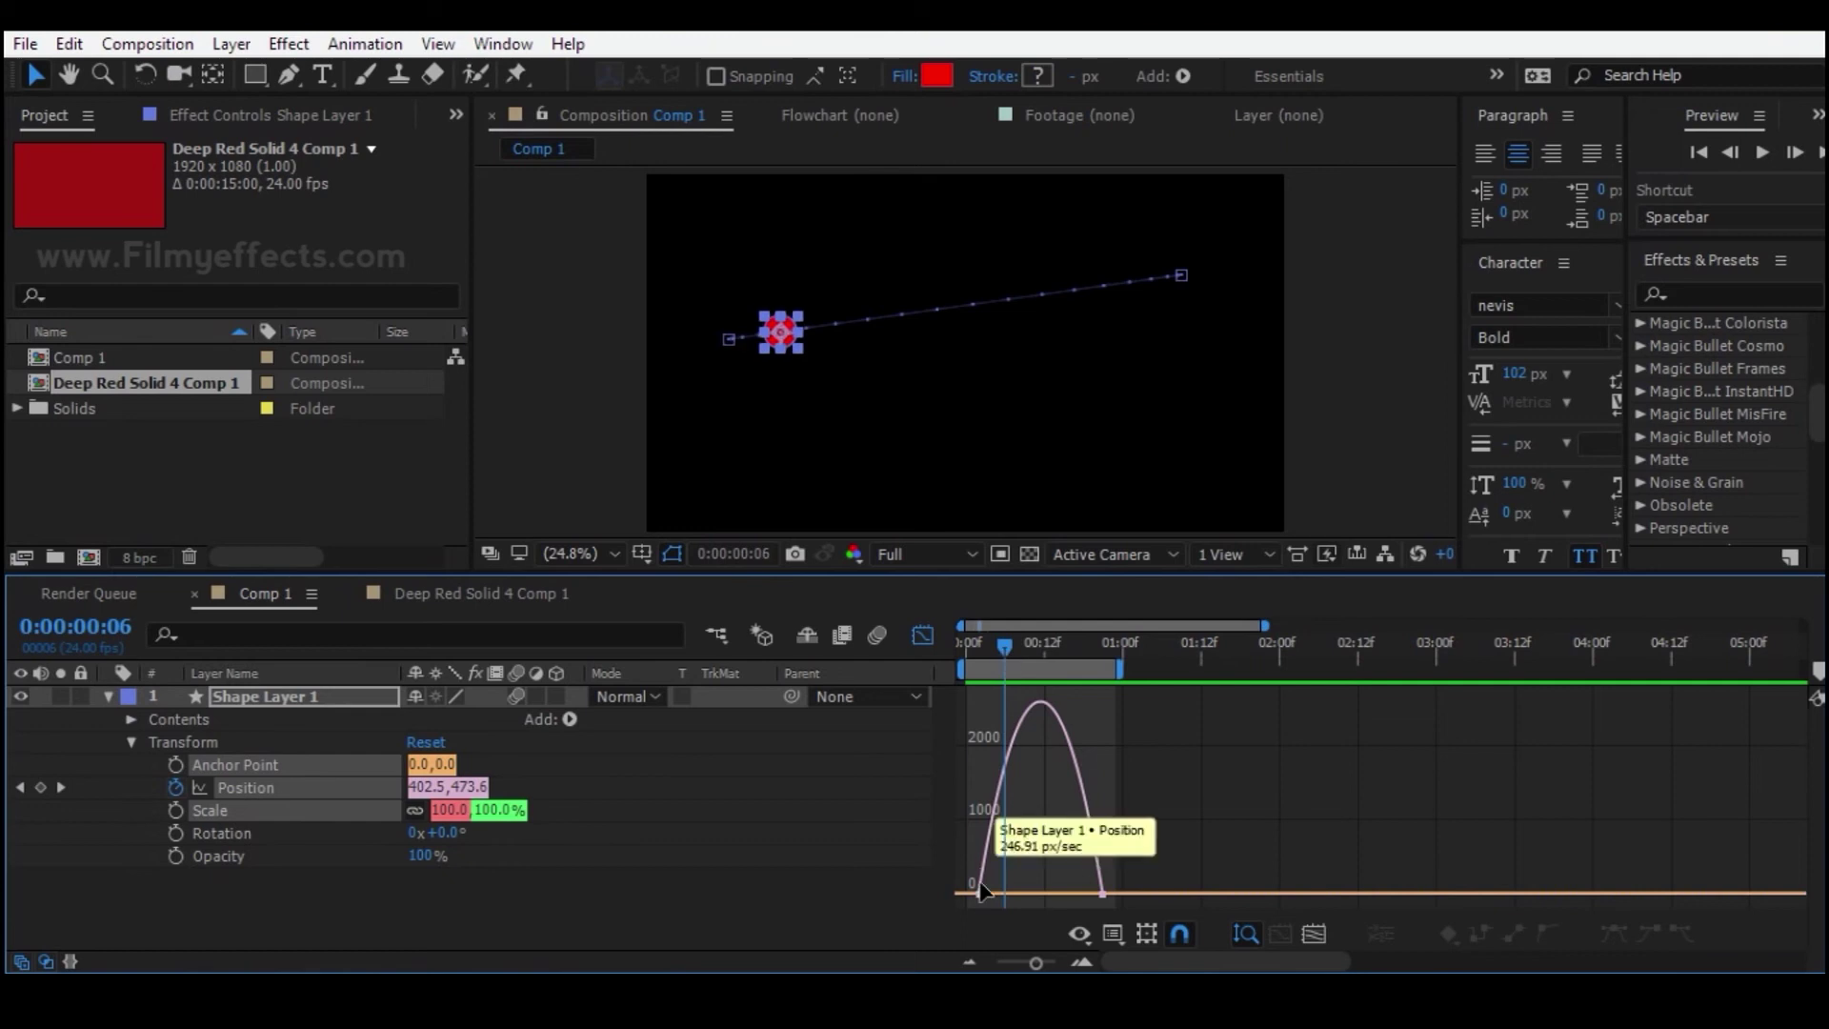
left_click(1000, 894)
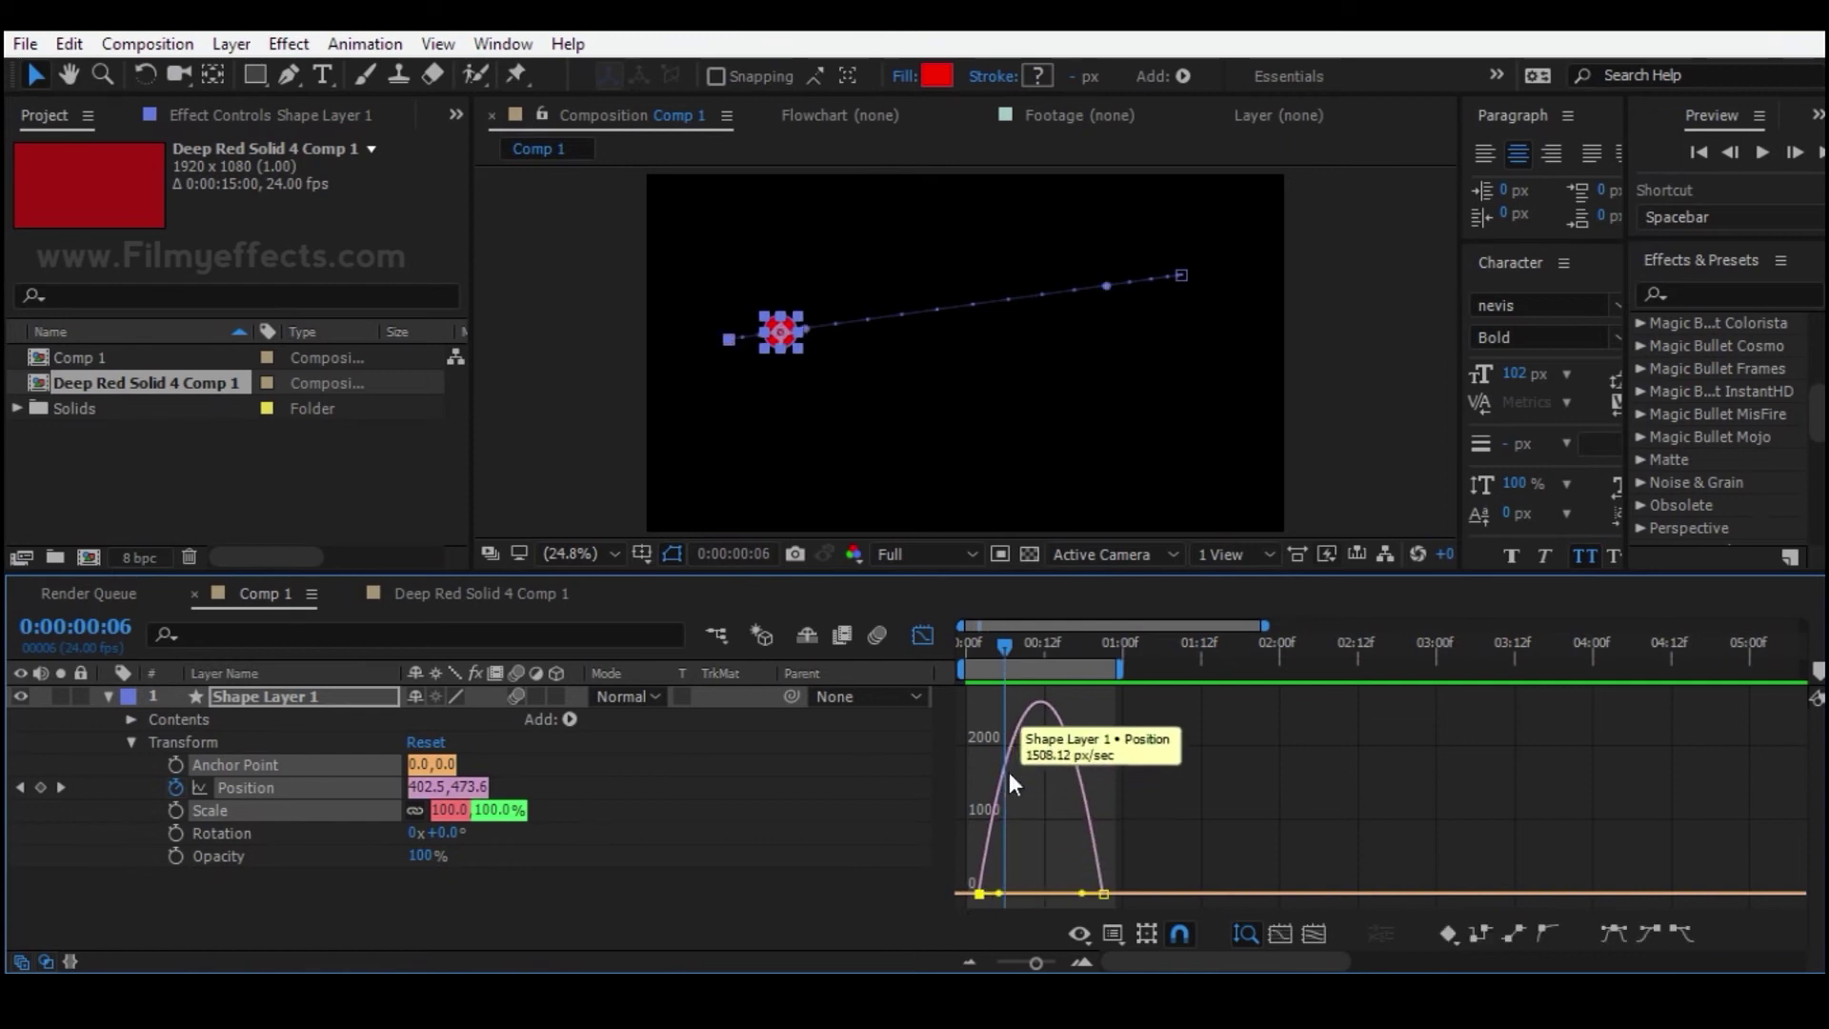
left_click_drag(1002, 643, 1091, 648)
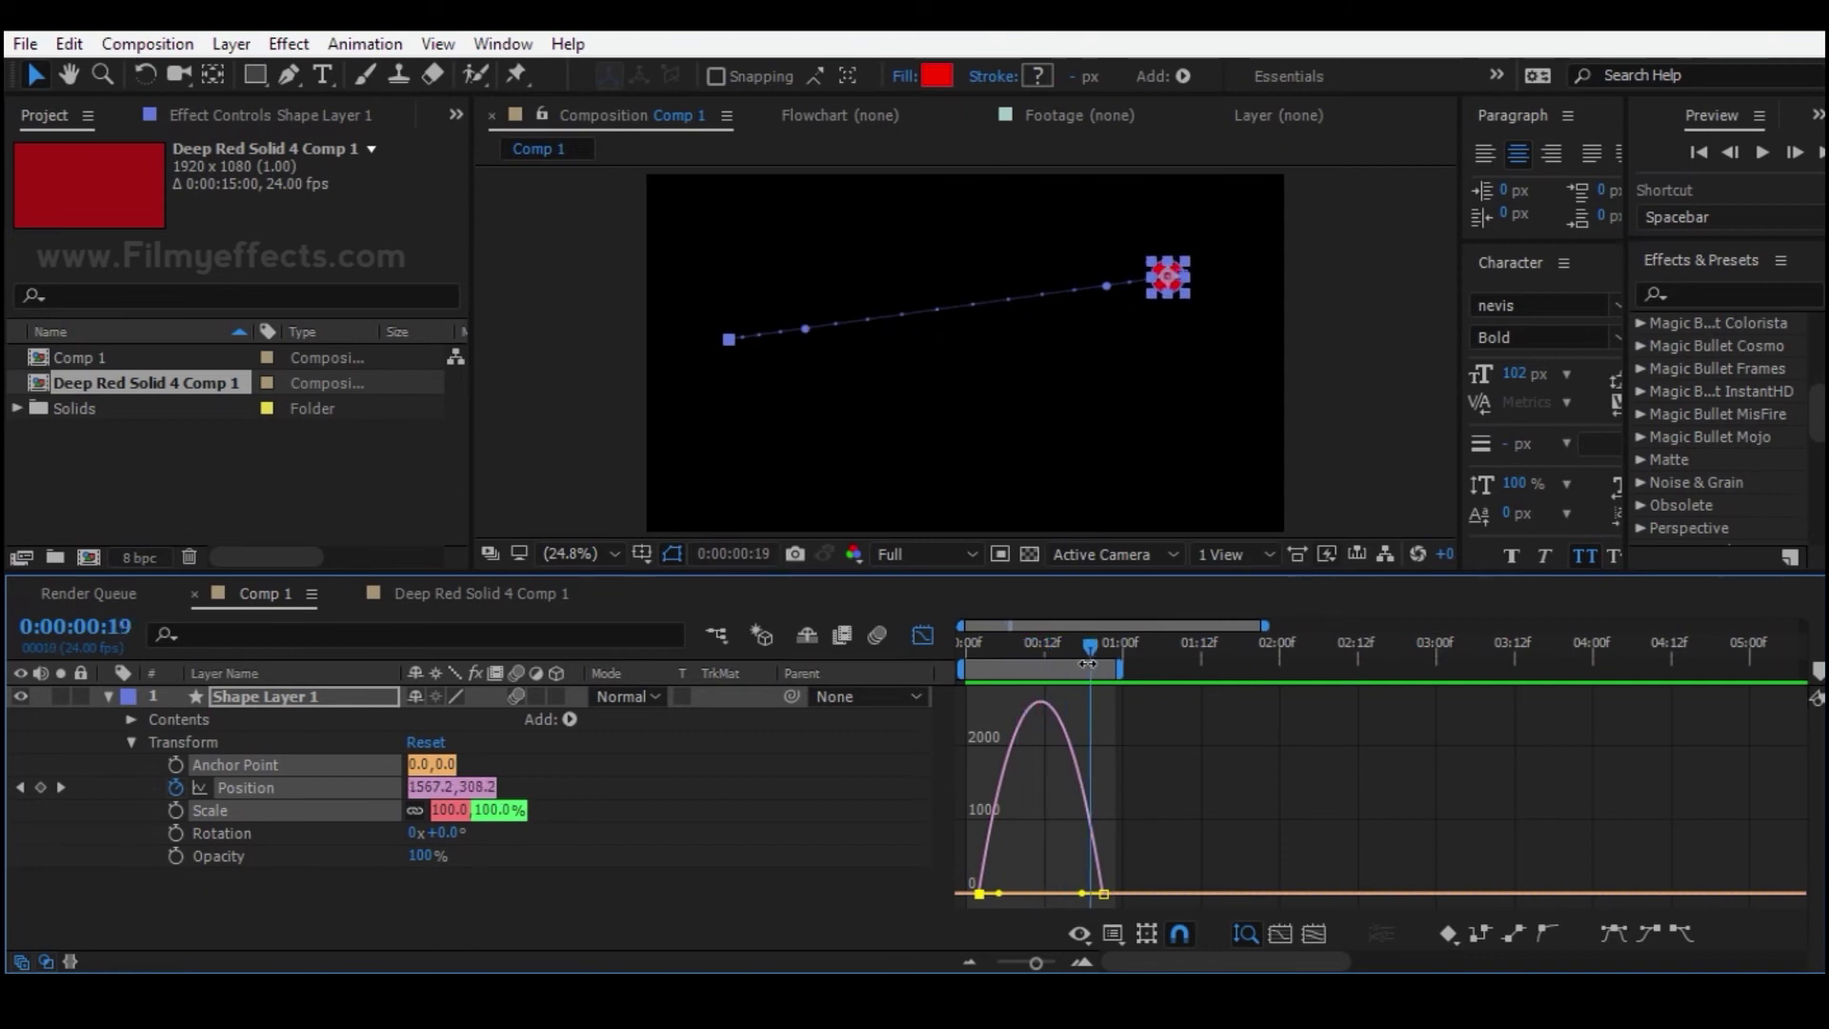
- Lengthen the first Position keyframe's ease handle so the speed peaks late, and preview the movement
left_click_drag(1177, 850, 1079, 885)
left_click_drag(998, 894, 1029, 892)
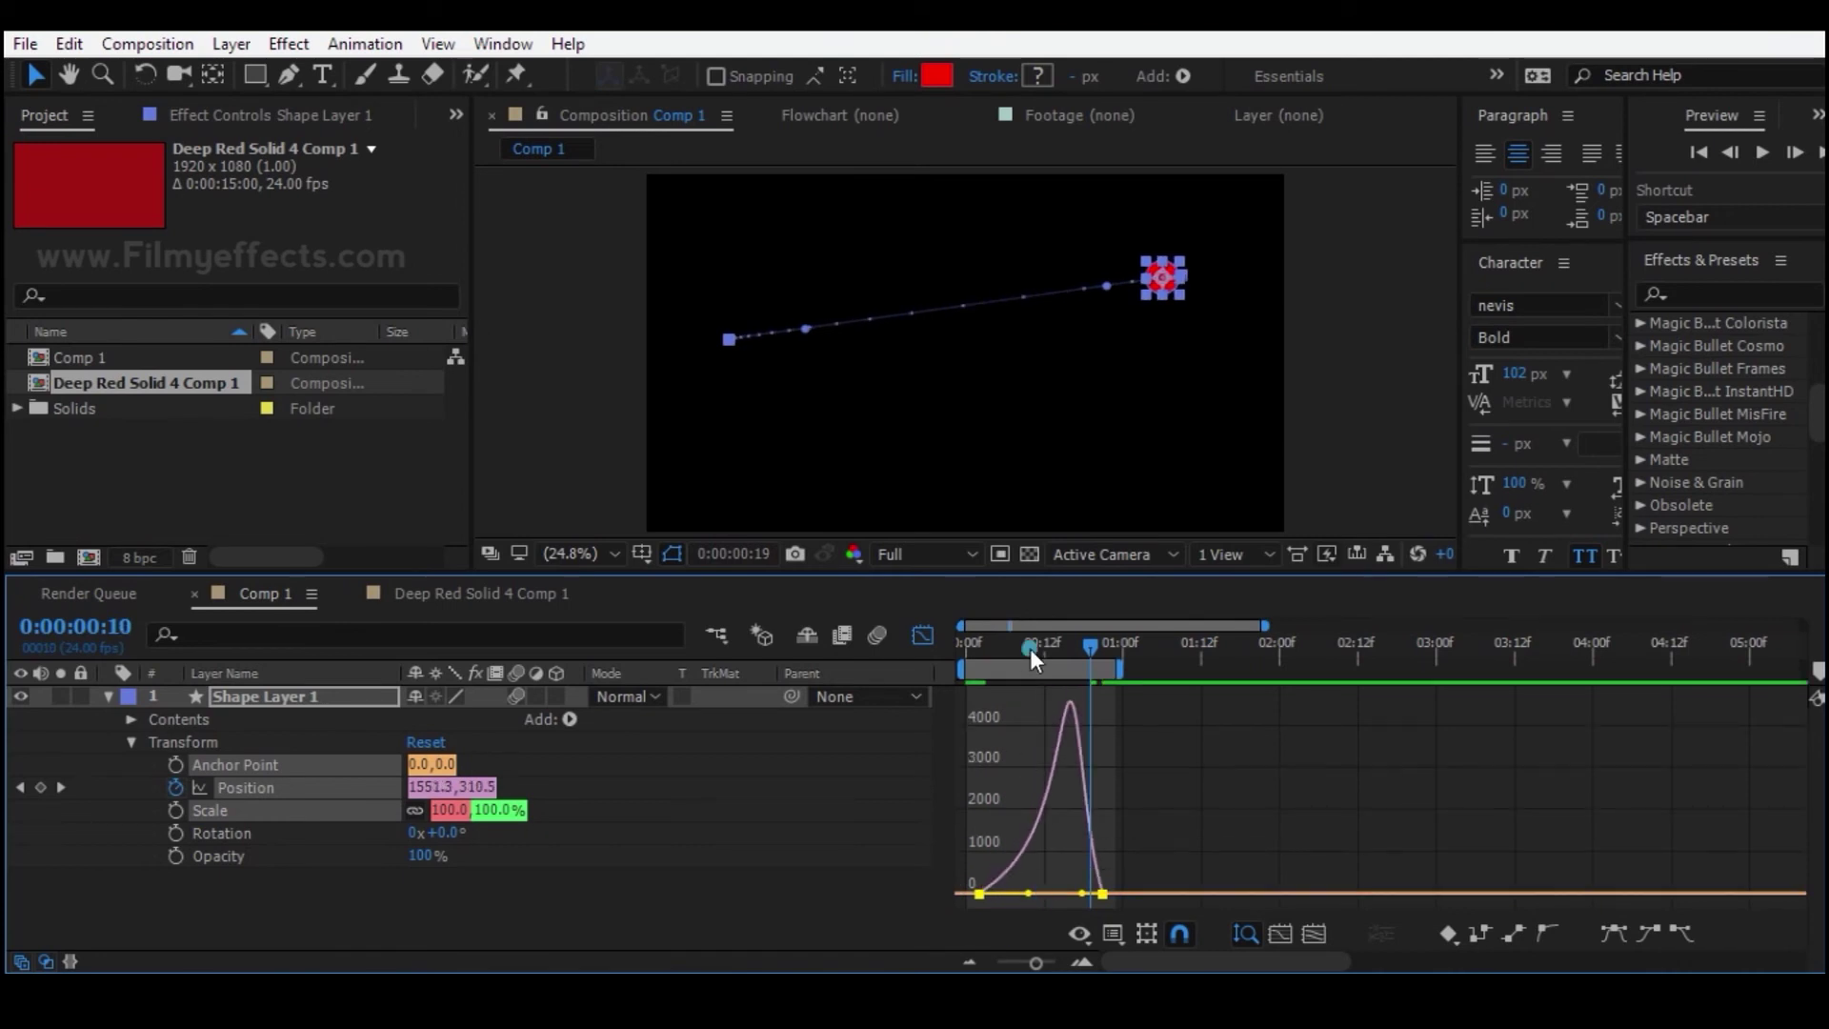
left_click_drag(1031, 649, 936, 665)
key("space")
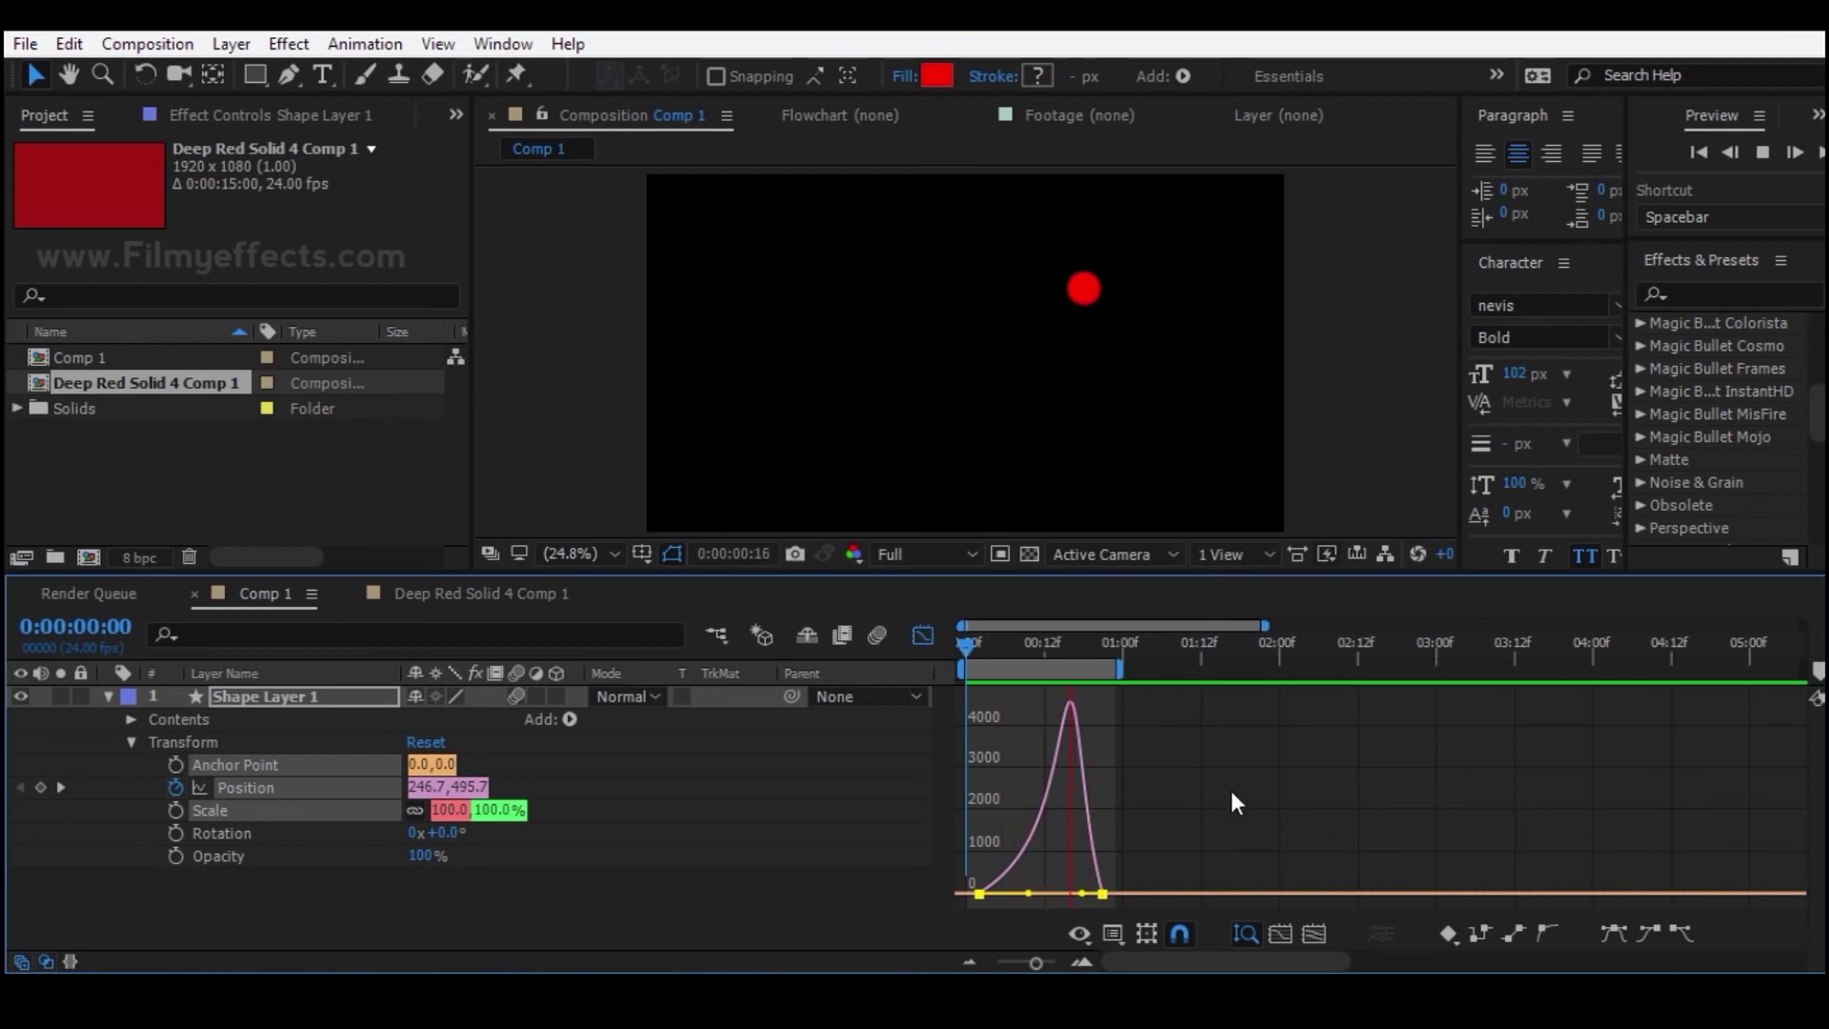
left_click(1064, 645)
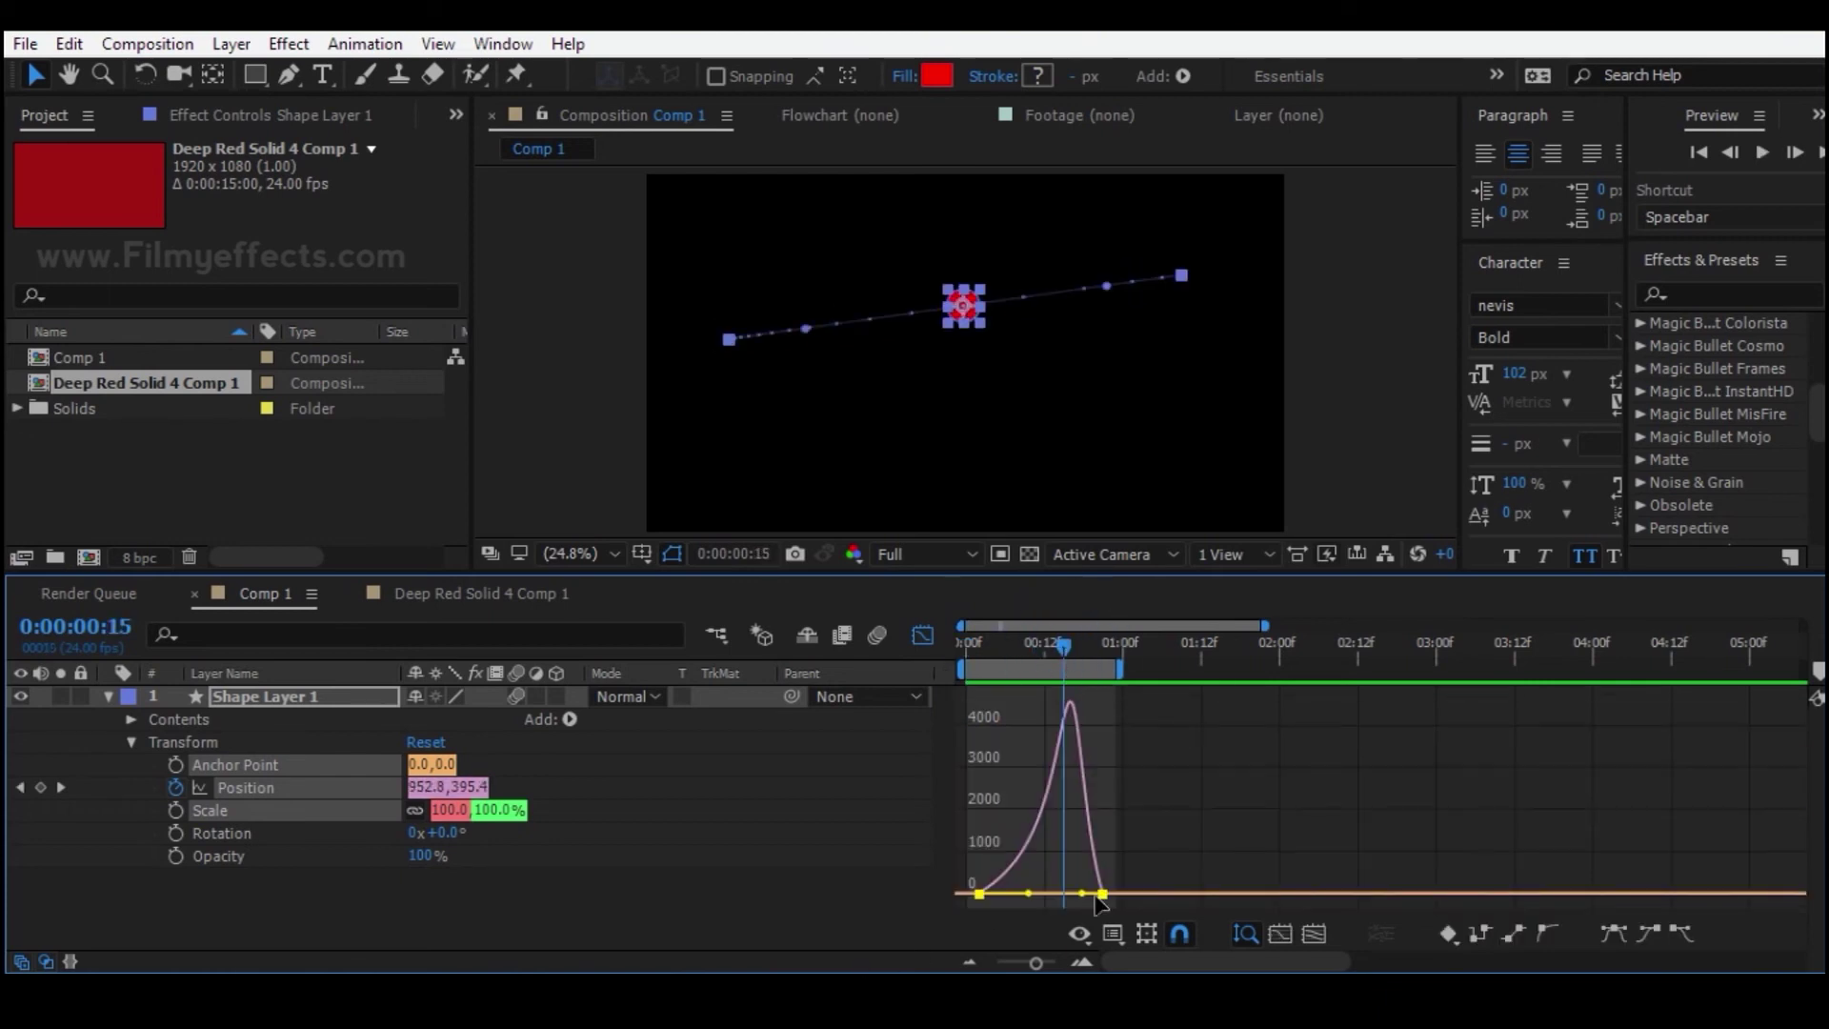
- Reshape the Position speed curve to peak right after the first keyframe and slow gradually, and preview it
left_click_drag(1032, 894, 988, 893)
left_click_drag(1011, 650, 954, 654)
key("space")
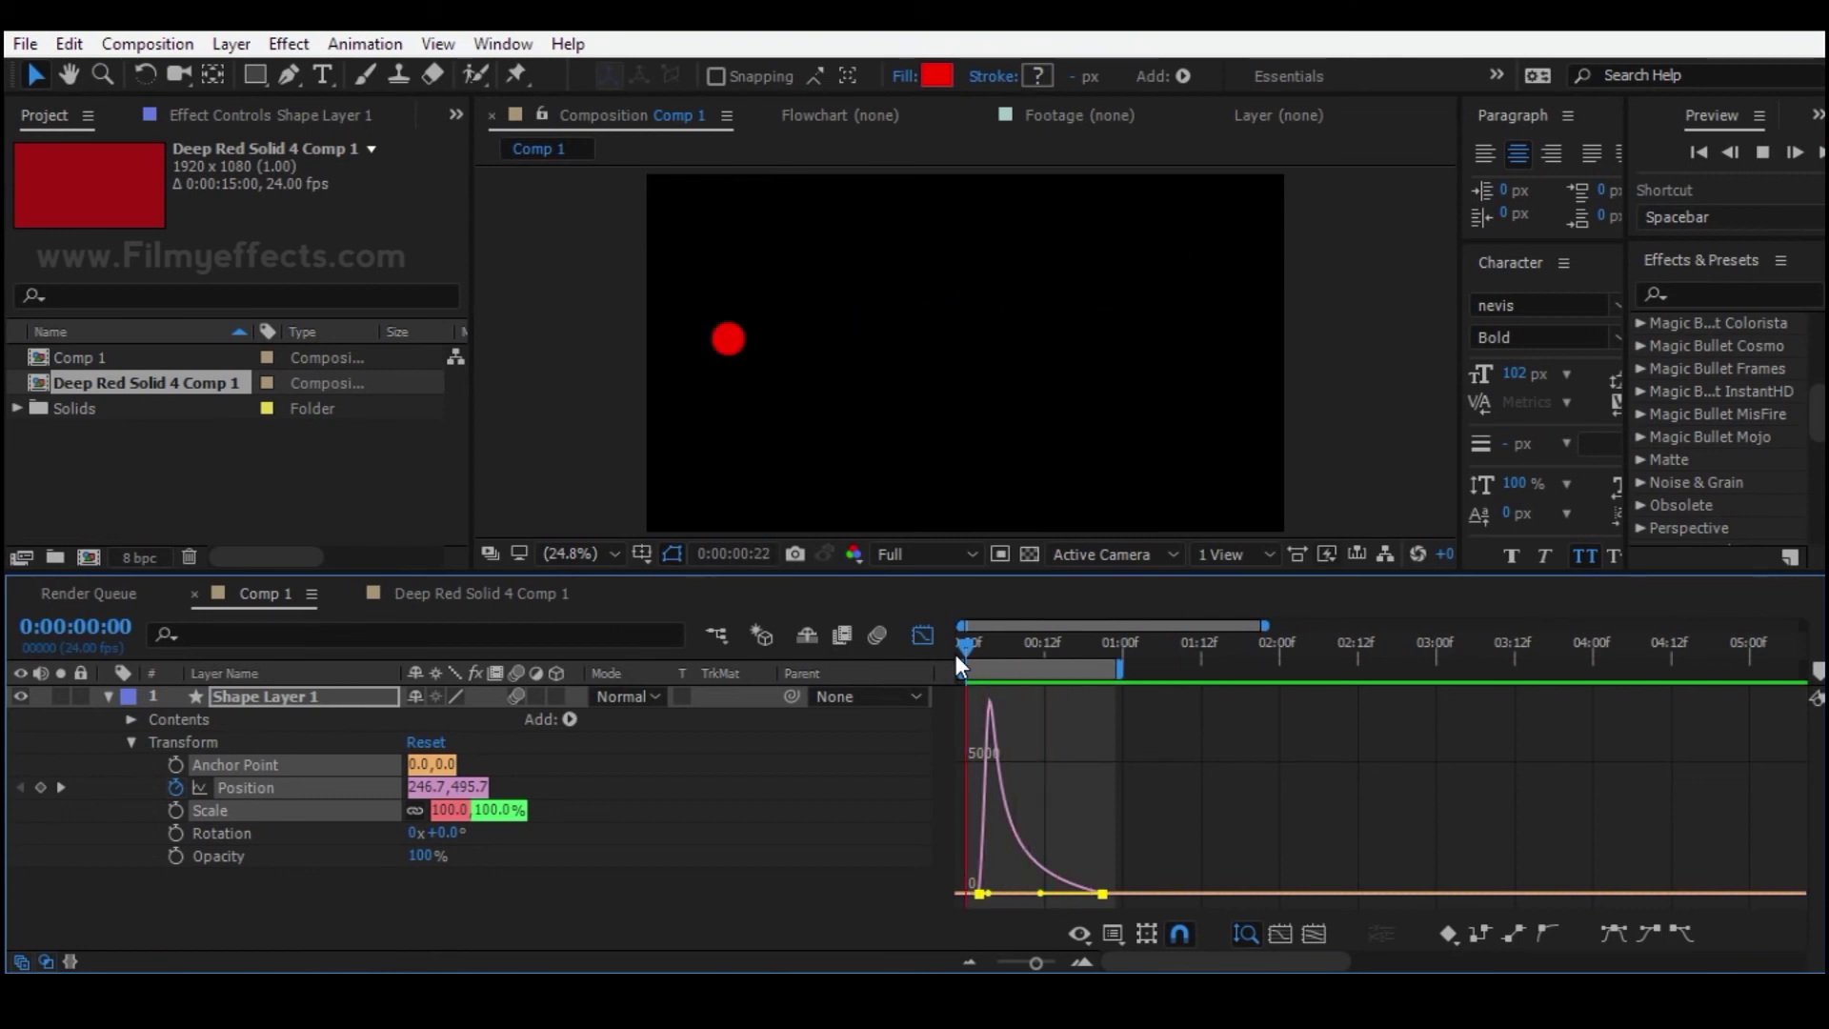
key("space")
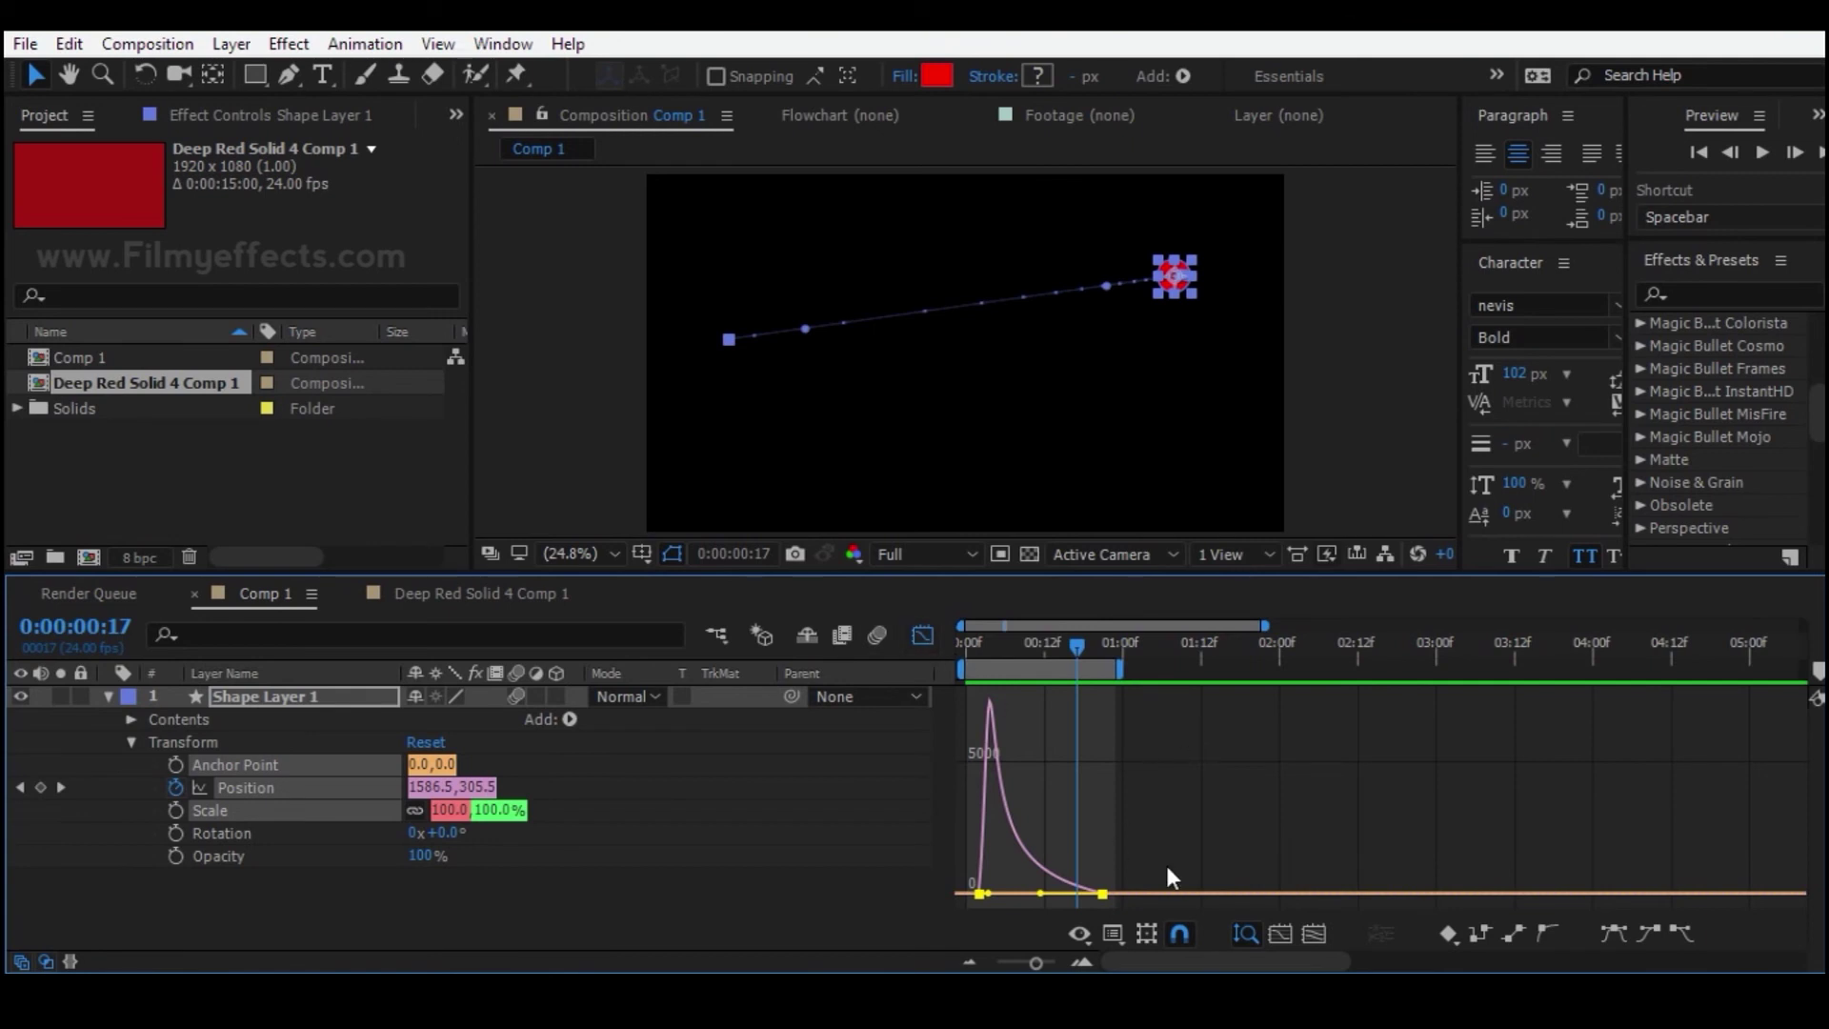
- Close the Graph Editor, return to 0:00:00:00 and collapse Shape Layer 1
key("shift+F3")
key("Home")
left_click(568, 884)
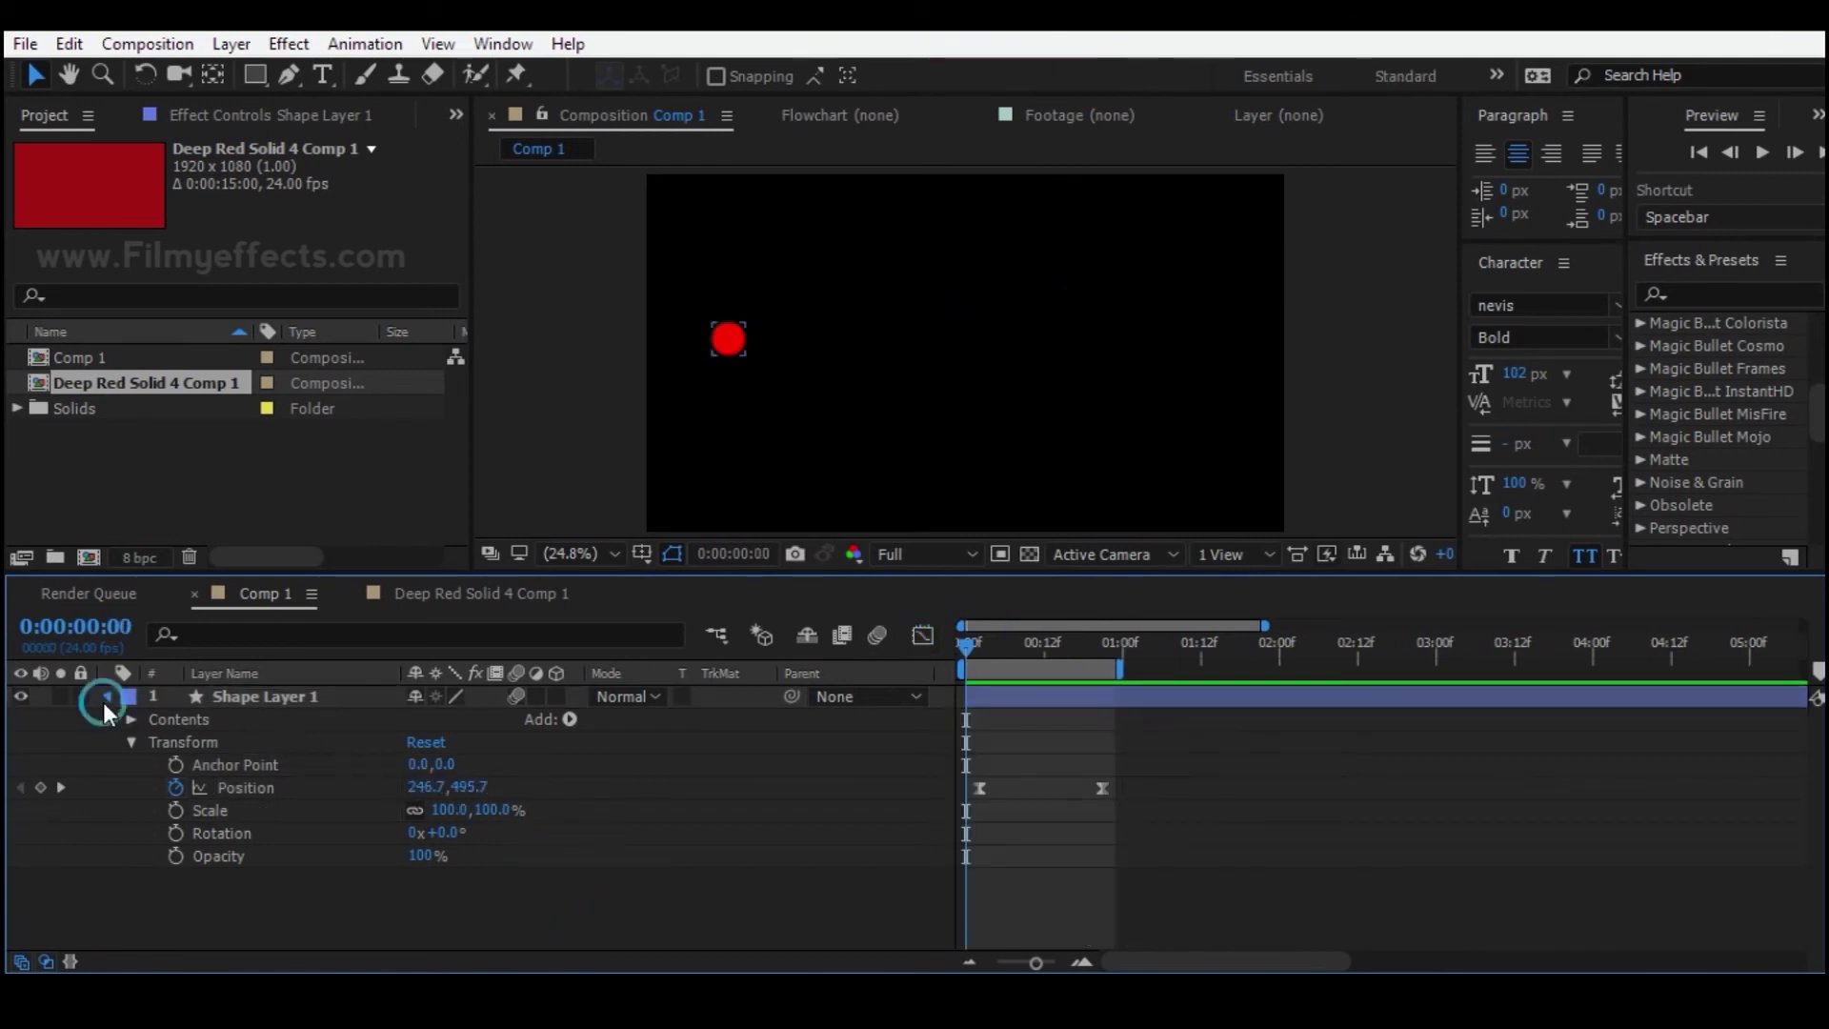
left_click(107, 696)
left_click(249, 820)
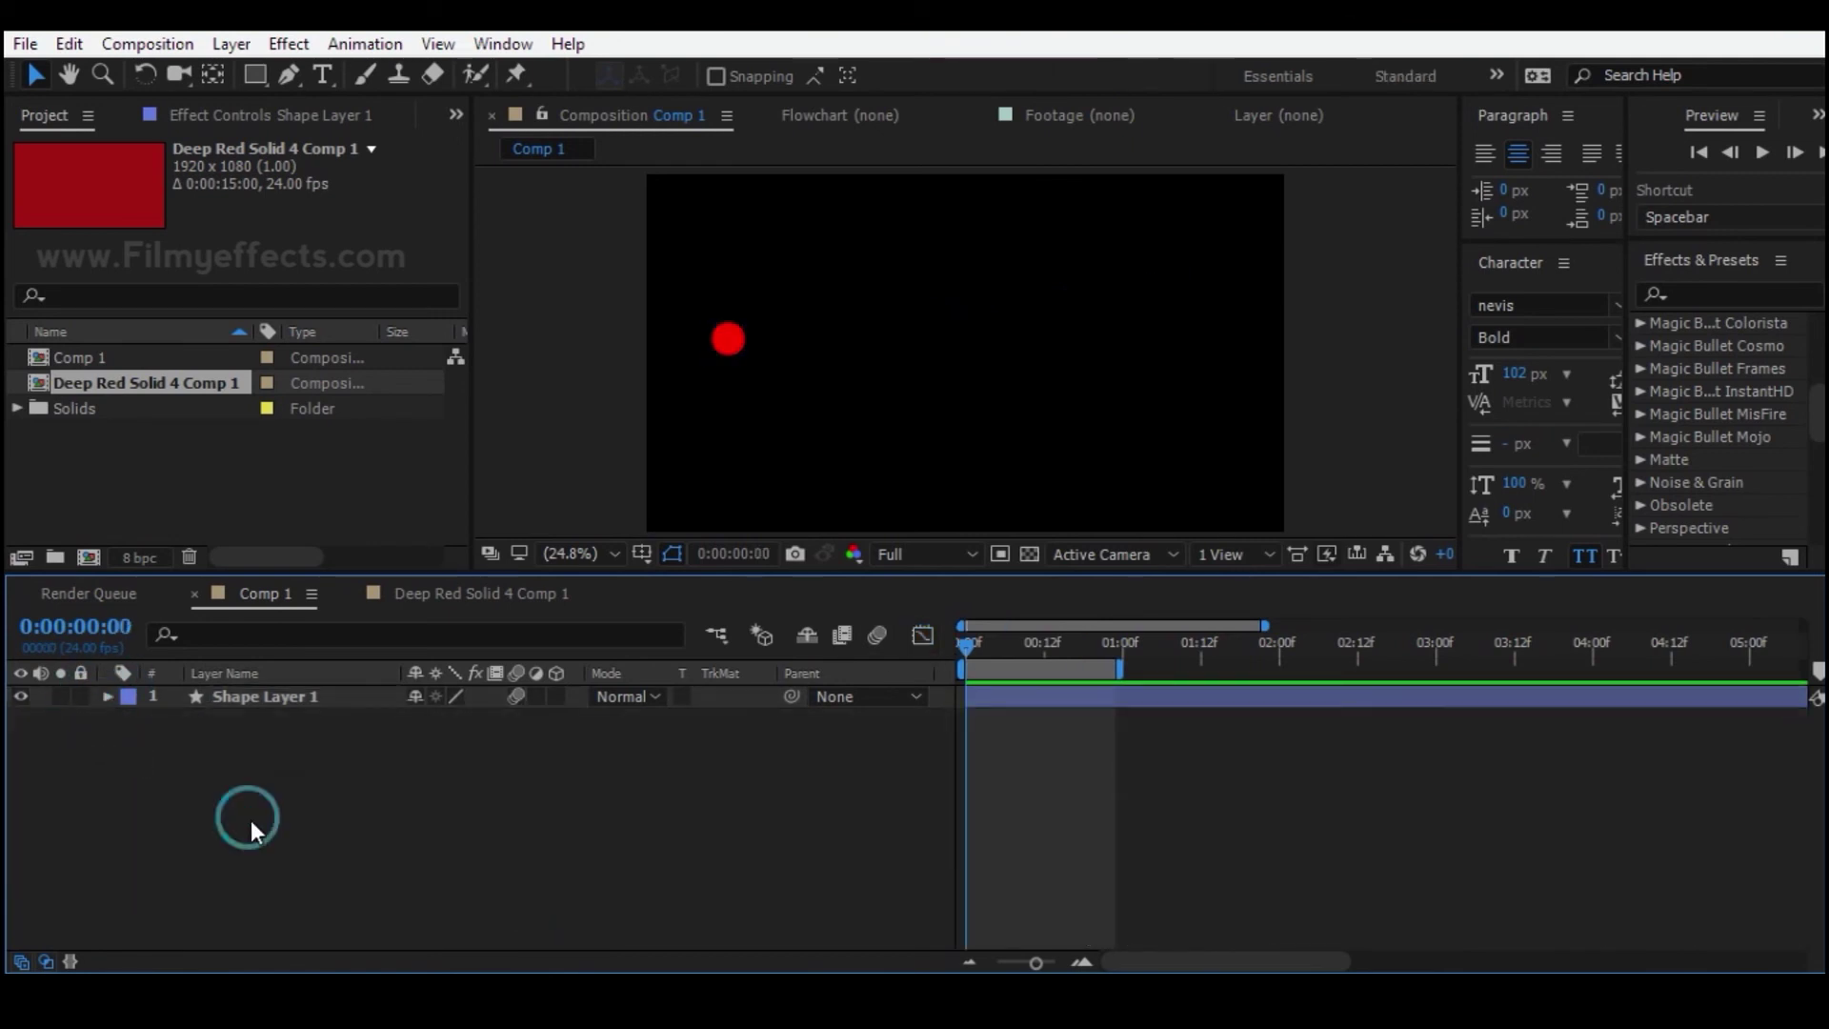
- Toggle the timeline's Transfer Controls and Layer Switches panes off and back on
left_click(45, 960)
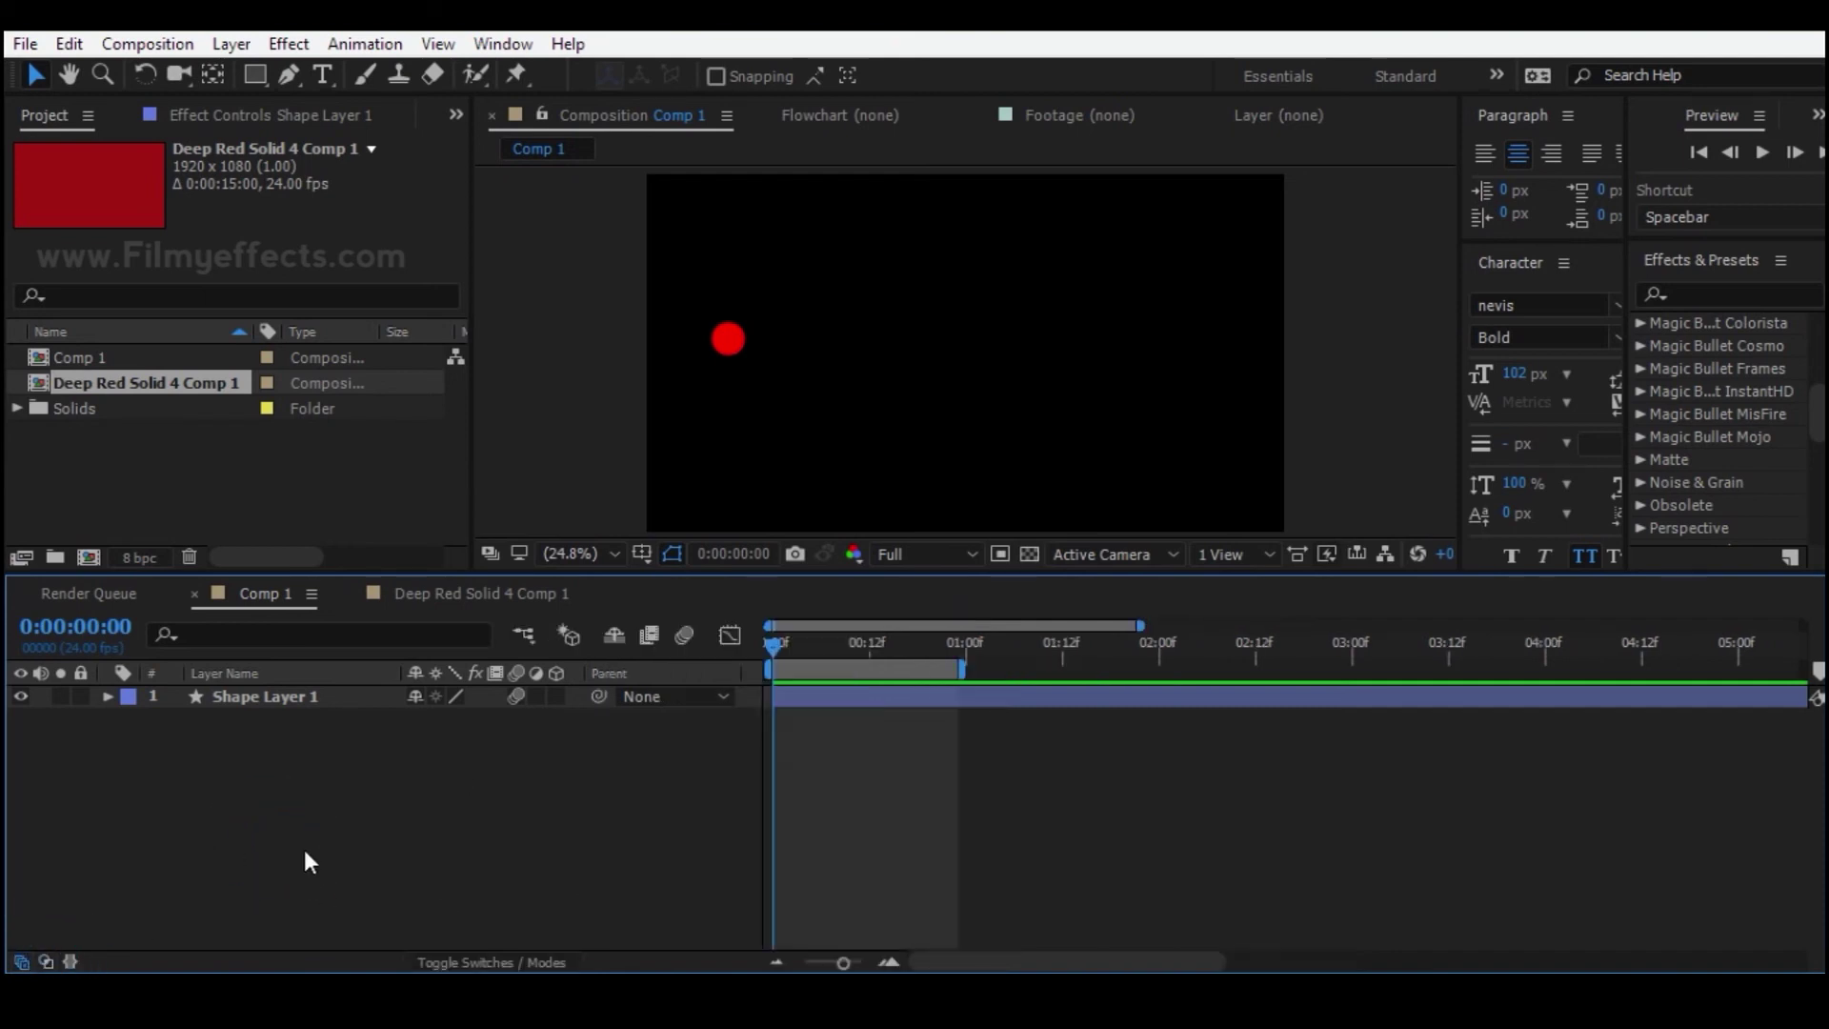
left_click(305, 850)
left_click(21, 962)
left_click(43, 962)
- Examine Shape Layer 1's blending mode, Parent choices and parent pick whip, keeping the parent at None
left_click(628, 693)
left_click(598, 697)
left_click(811, 696)
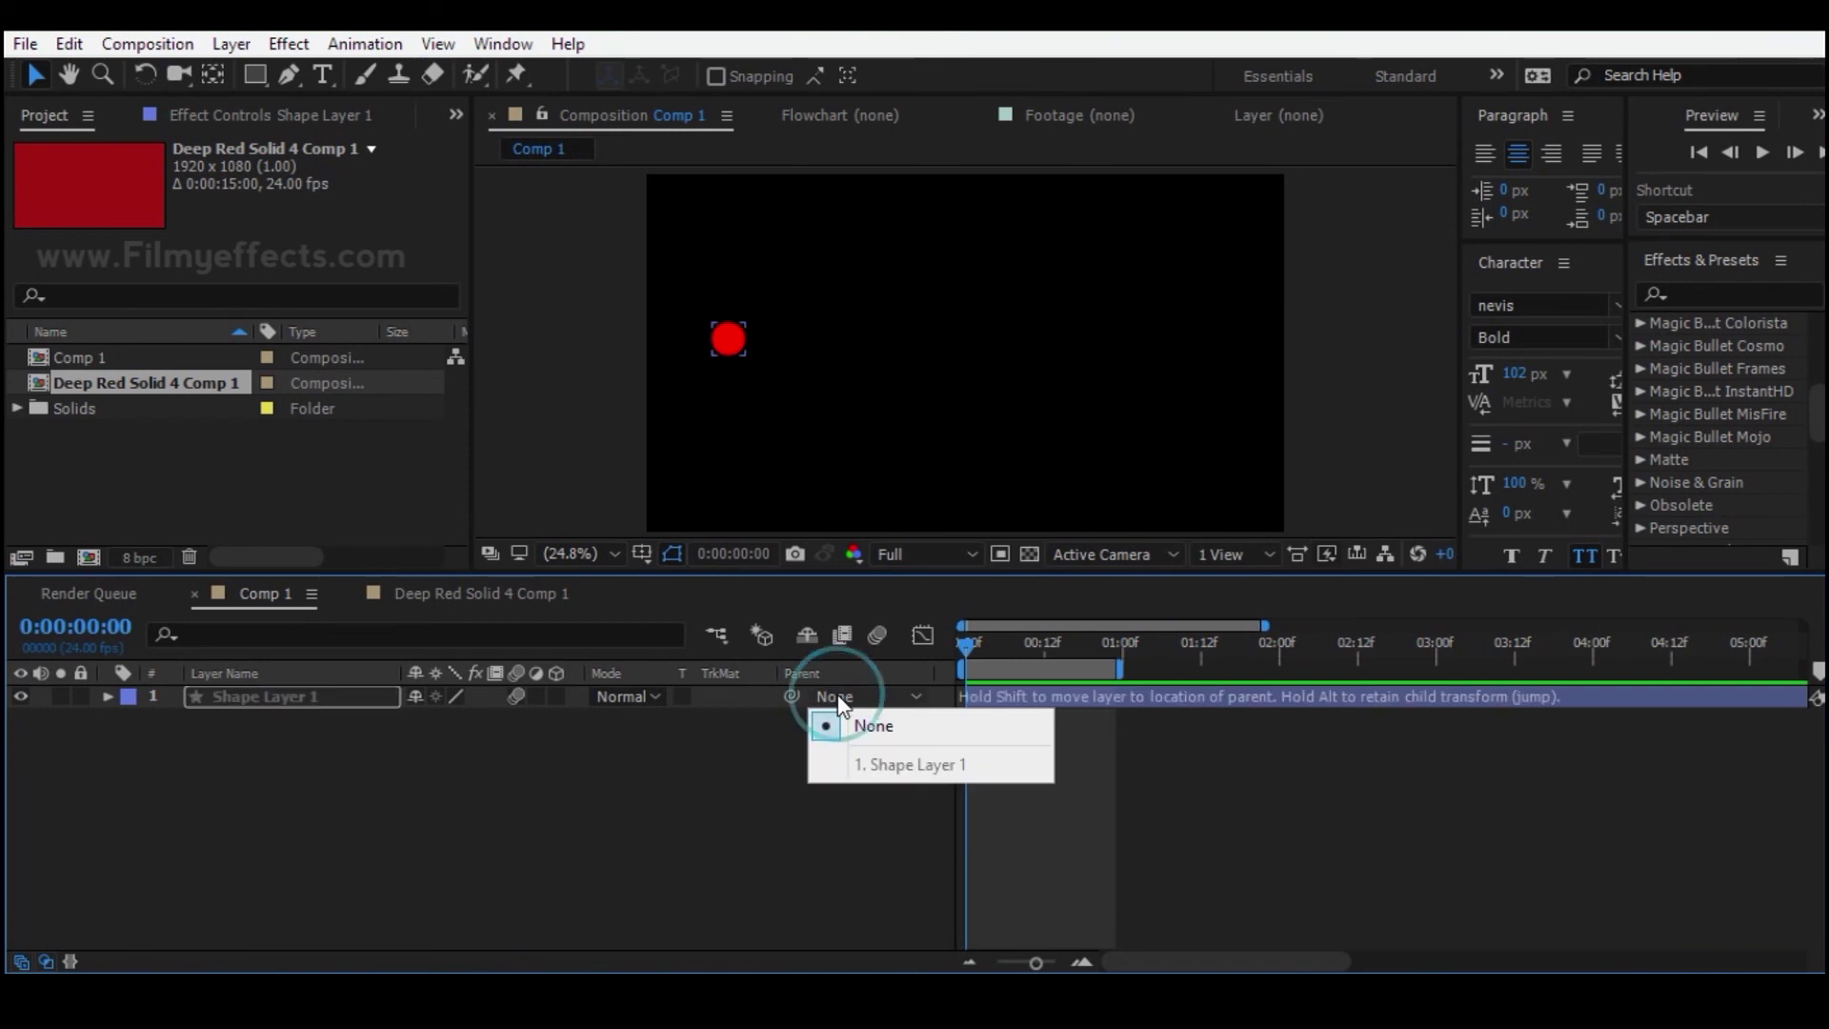
left_click(791, 690)
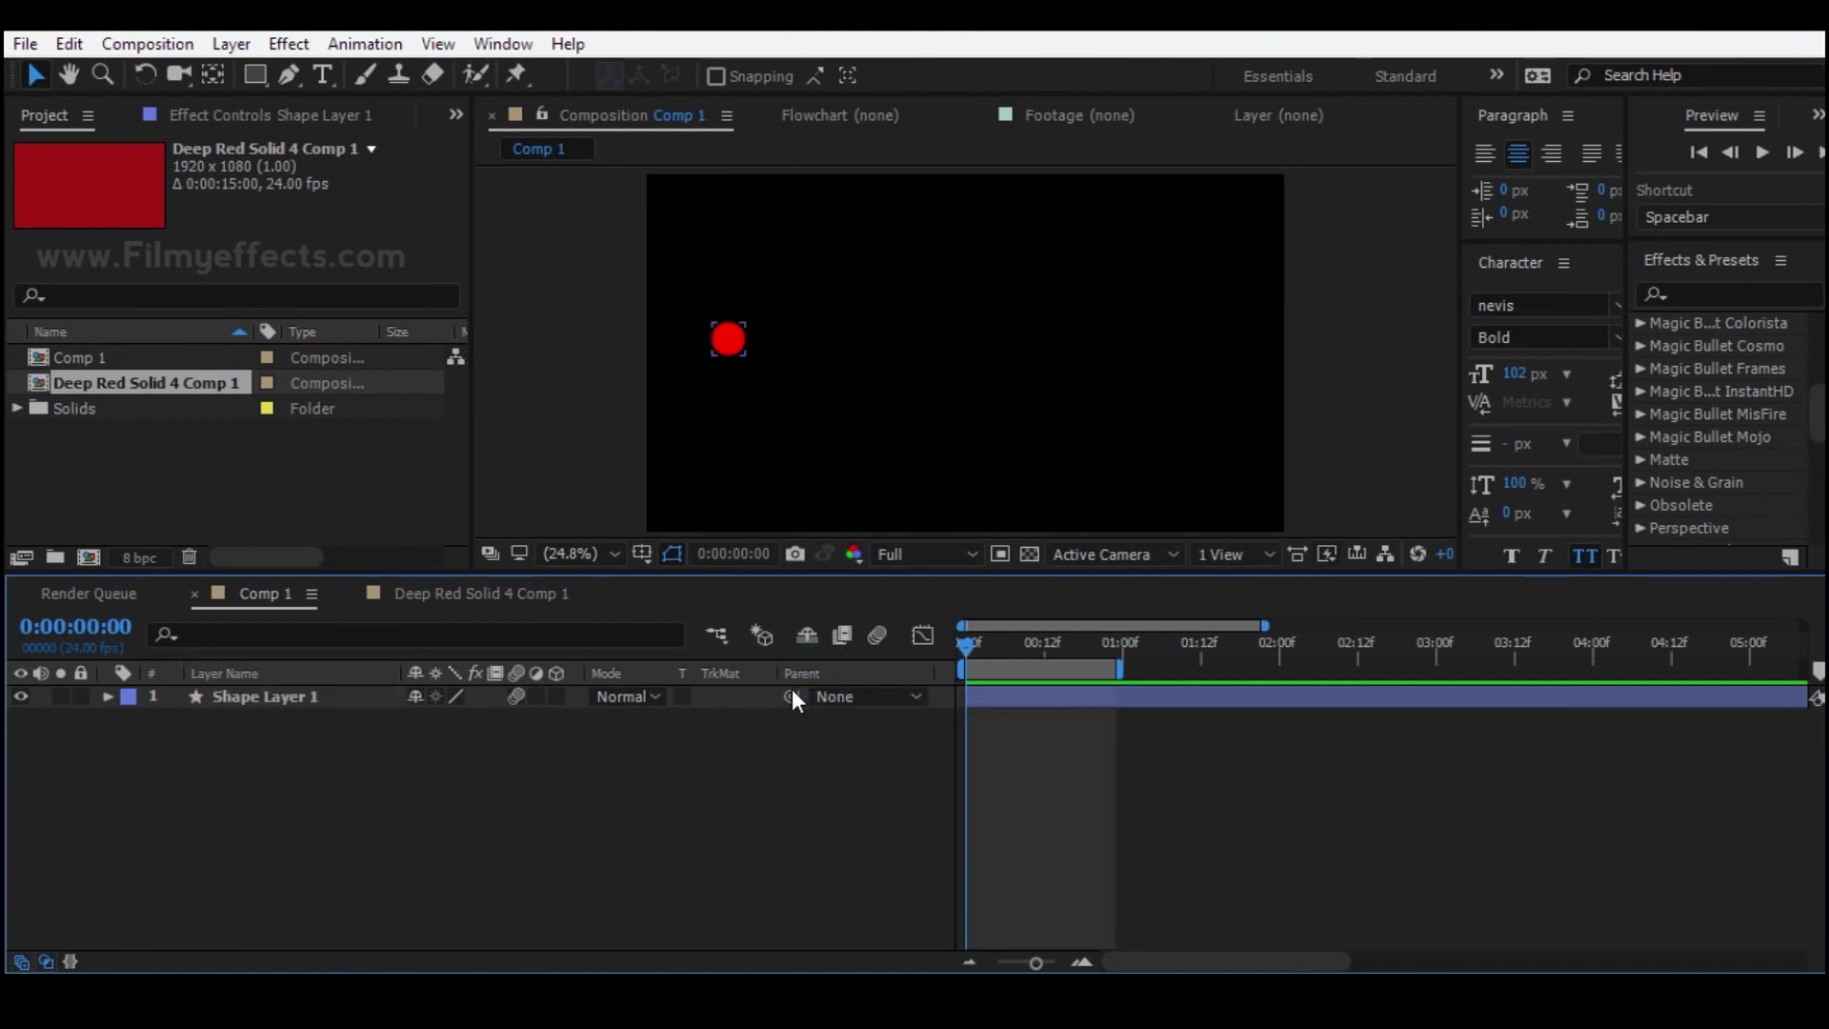
mouse_move(792, 693)
left_mouse_down()
mouse_move(328, 697)
mouse_move(442, 762)
mouse_move(786, 702)
left_mouse_up()
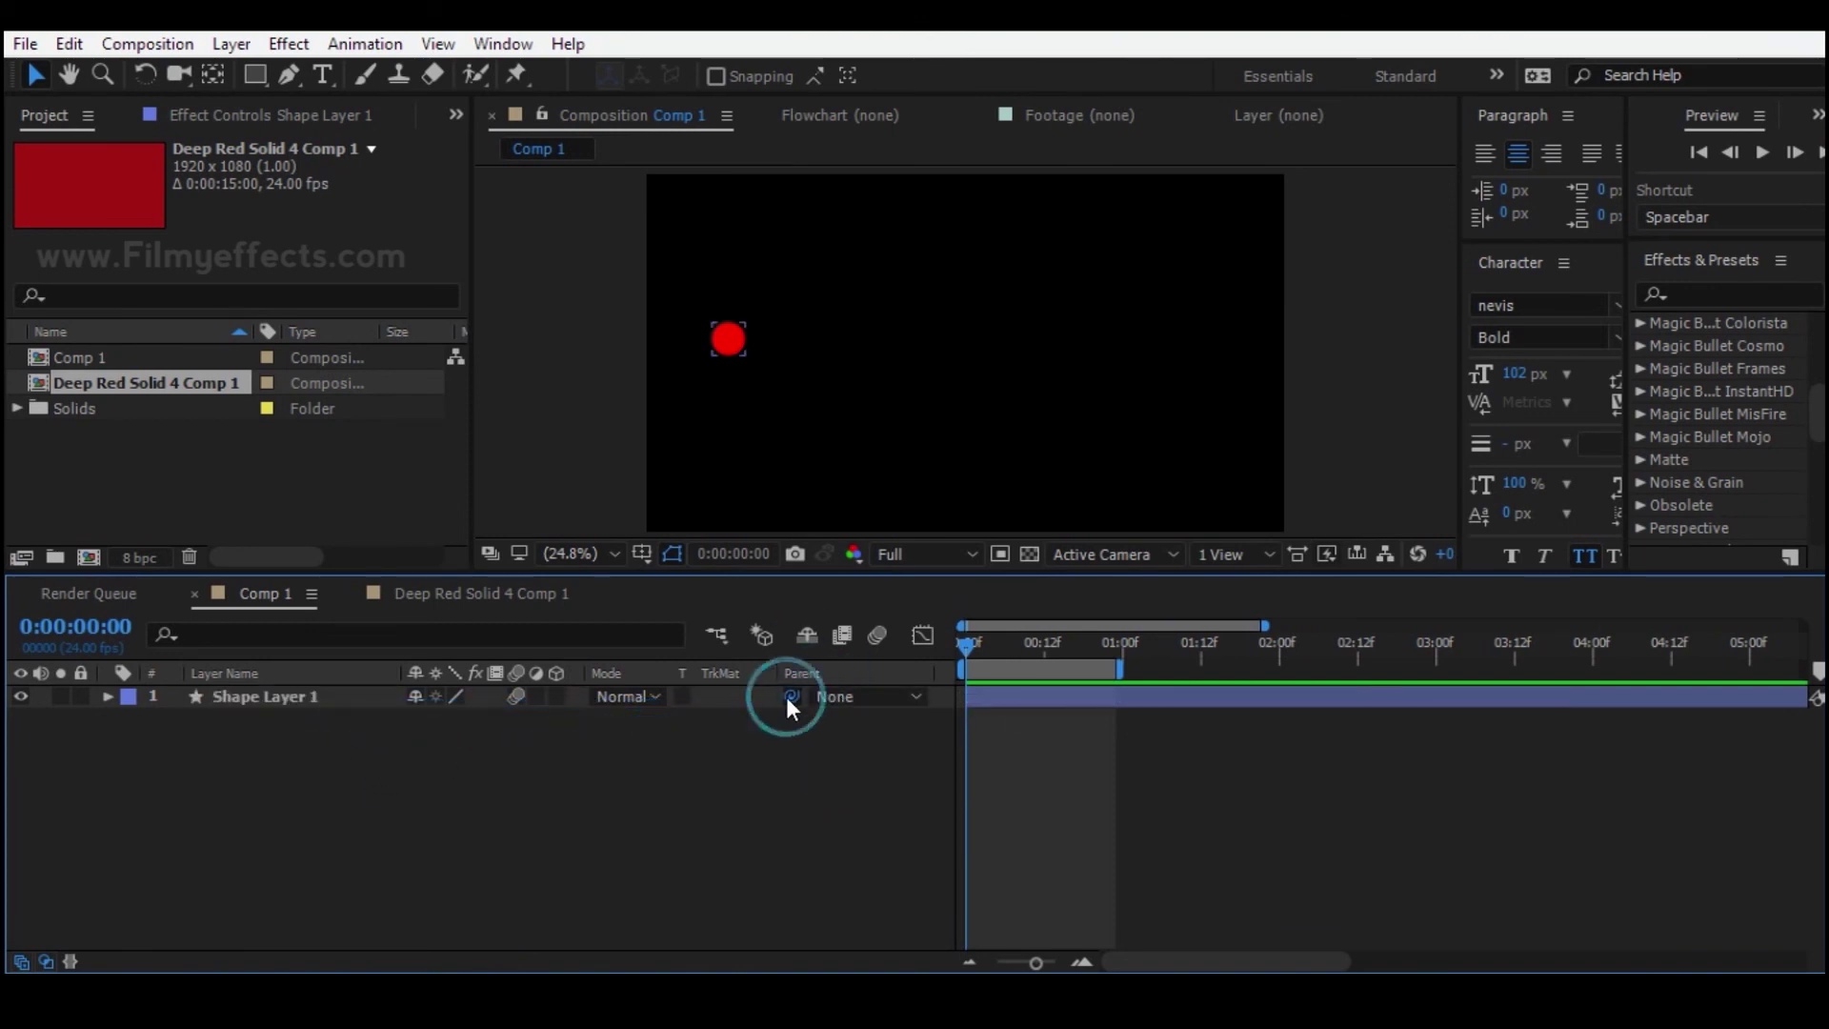
left_click(306, 694)
left_click(310, 733)
left_click(299, 701)
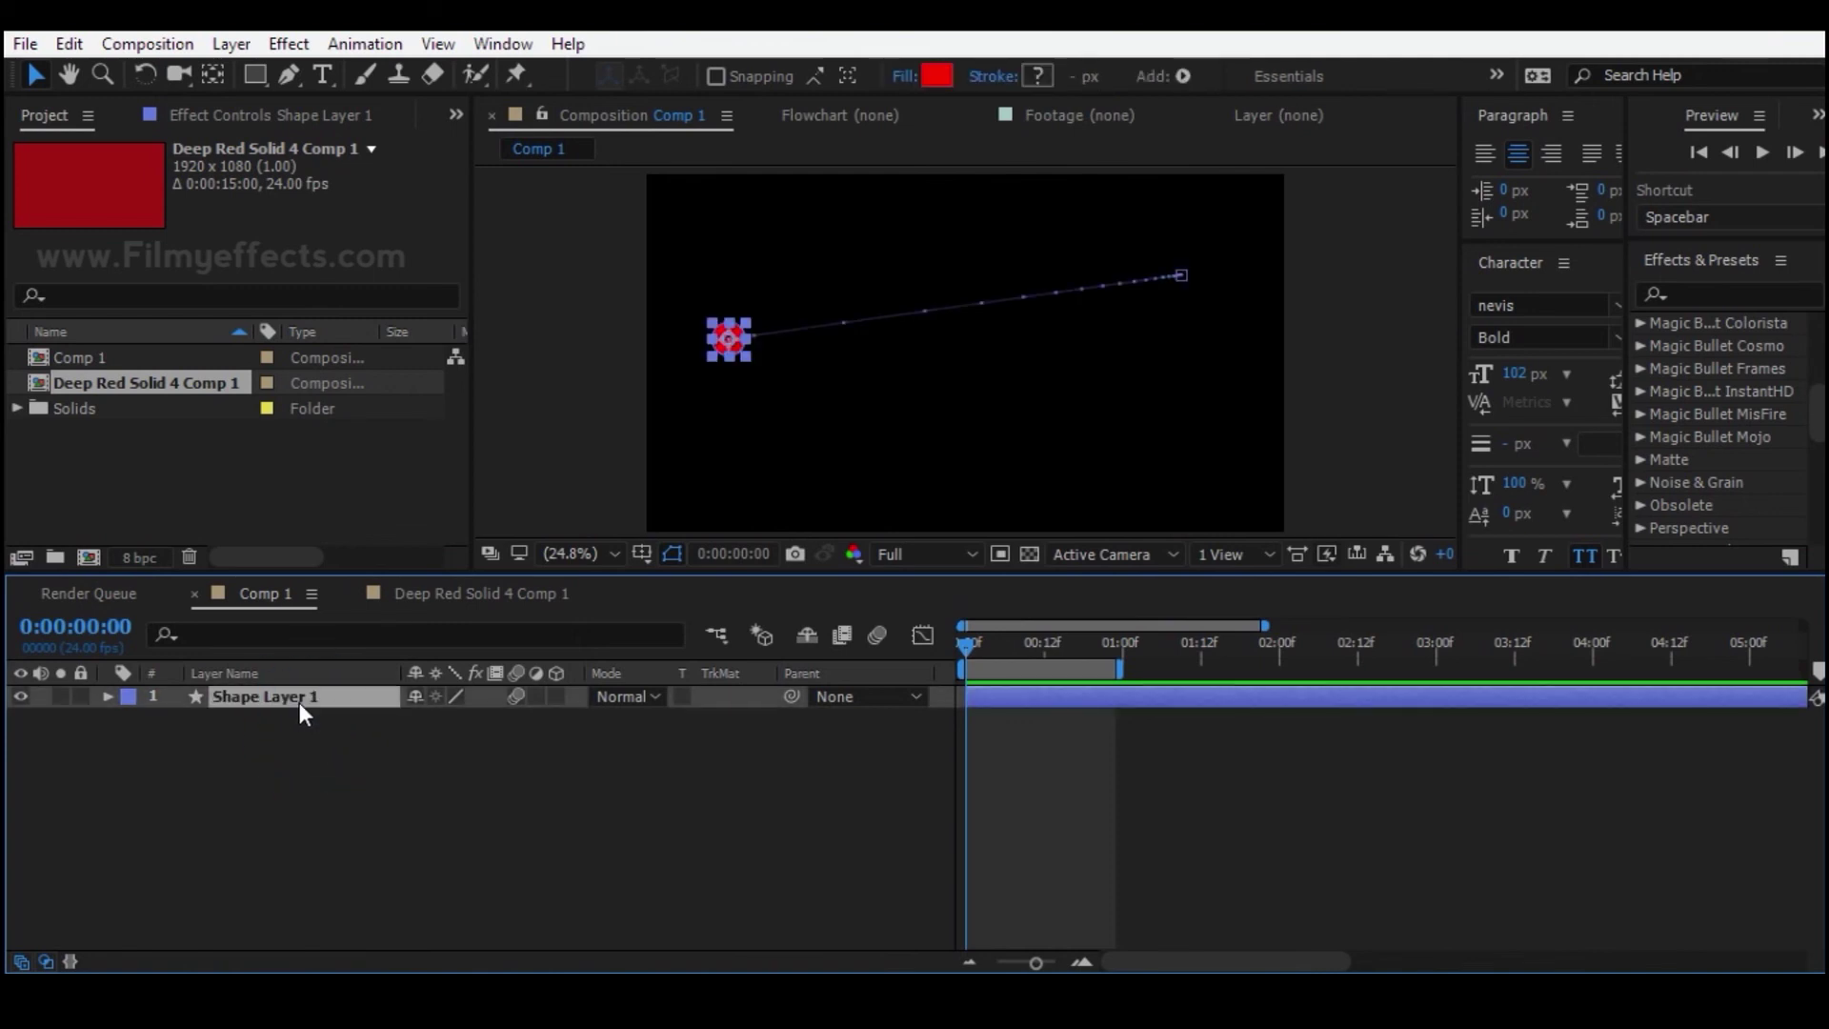
left_click(307, 774)
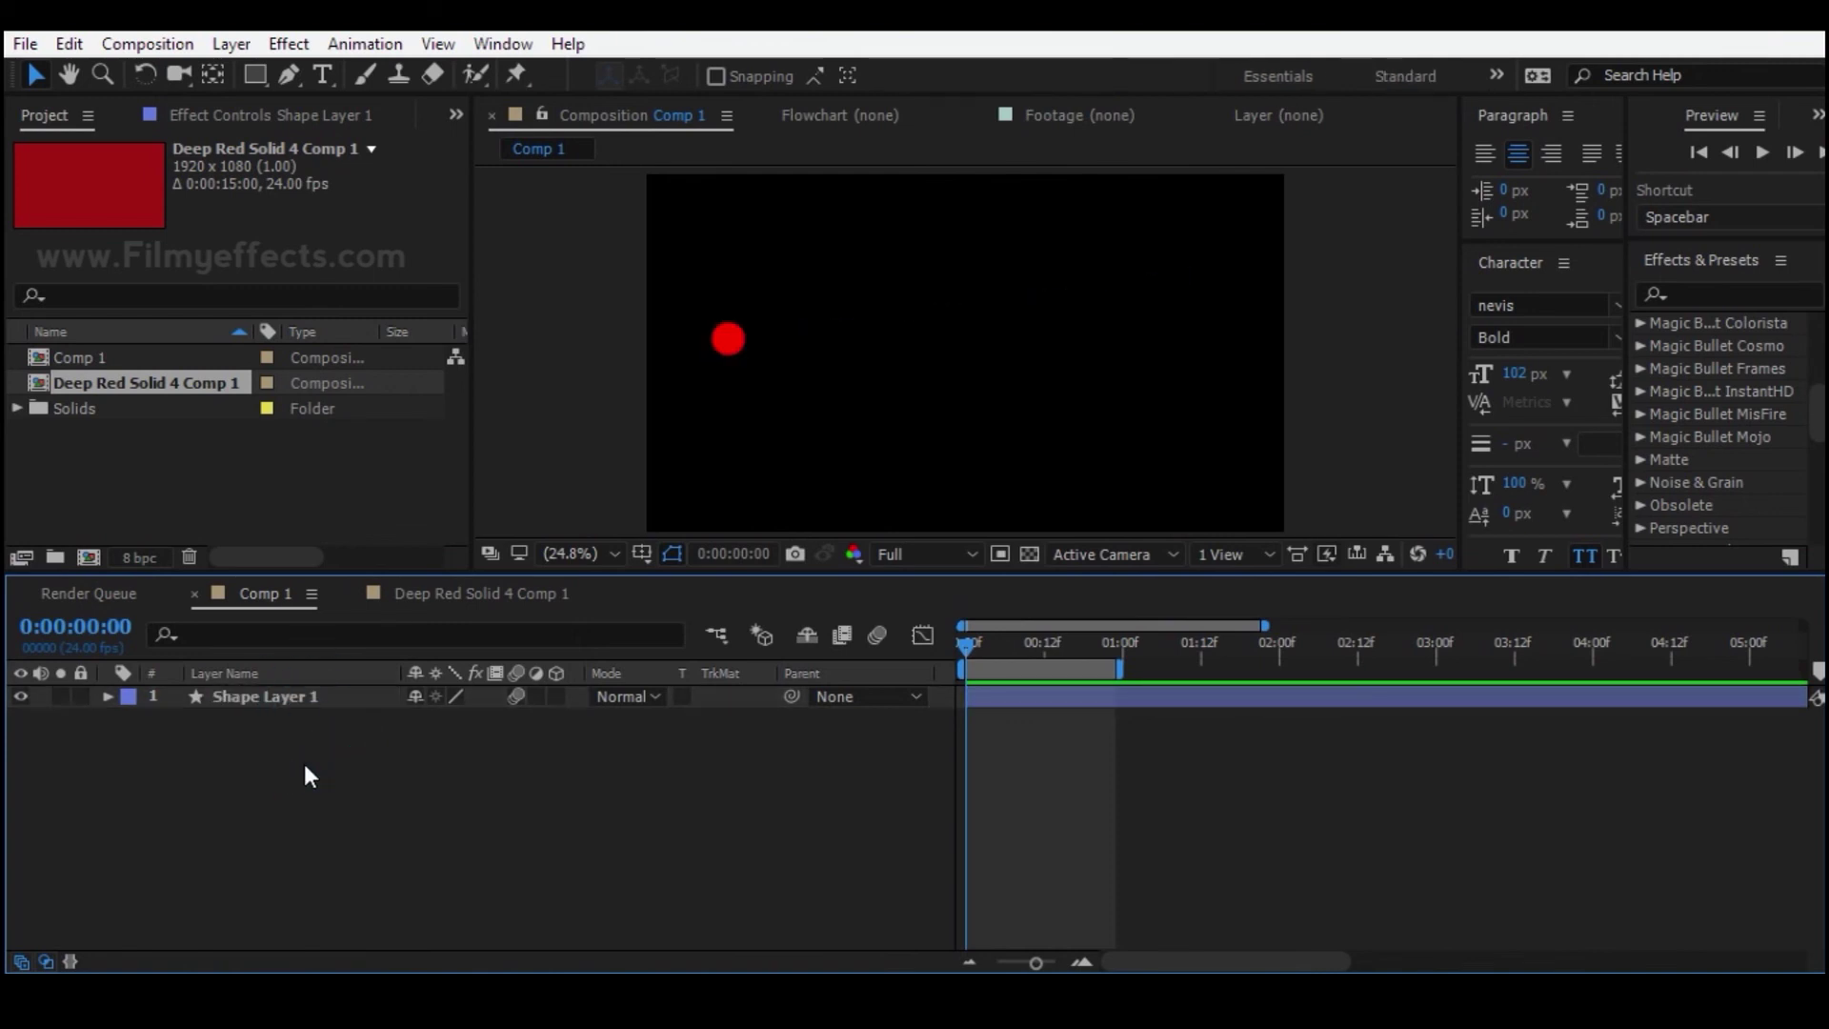
- Check the Parent choices available for Shape Layer 1, leaving the parent at None
left_click(259, 699)
left_click(909, 696)
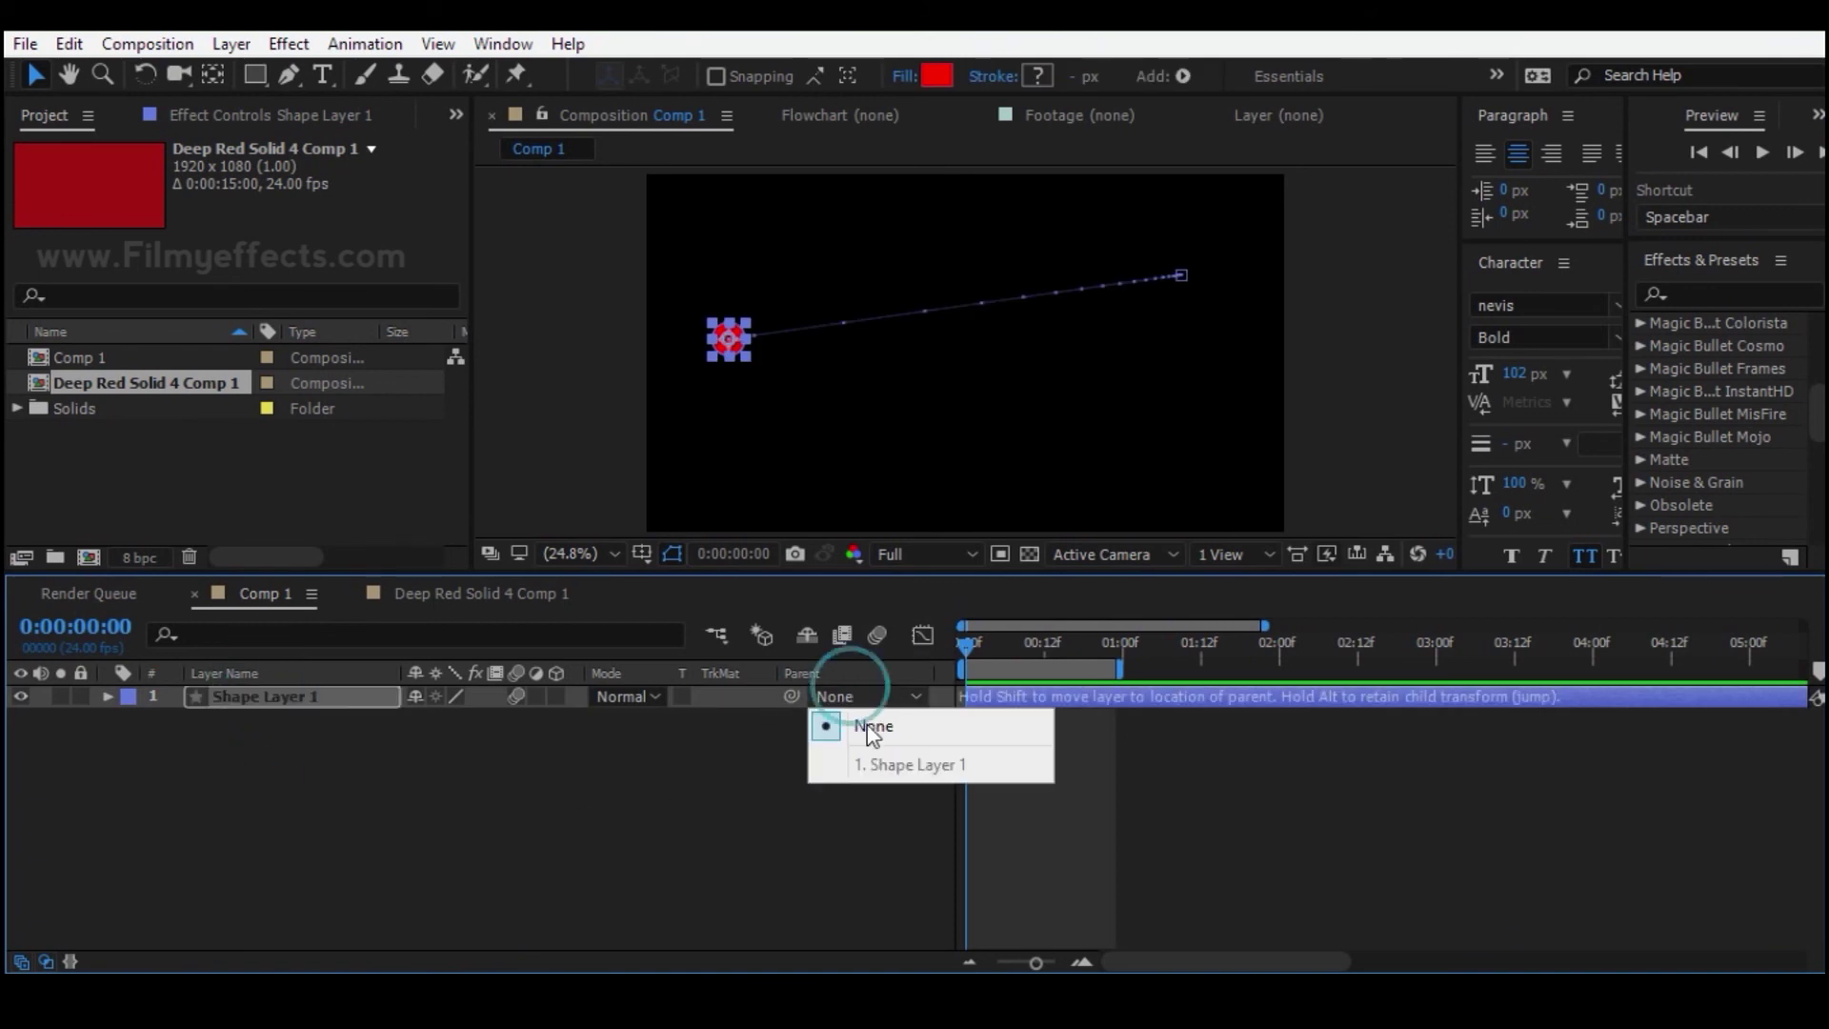
left_click(327, 864)
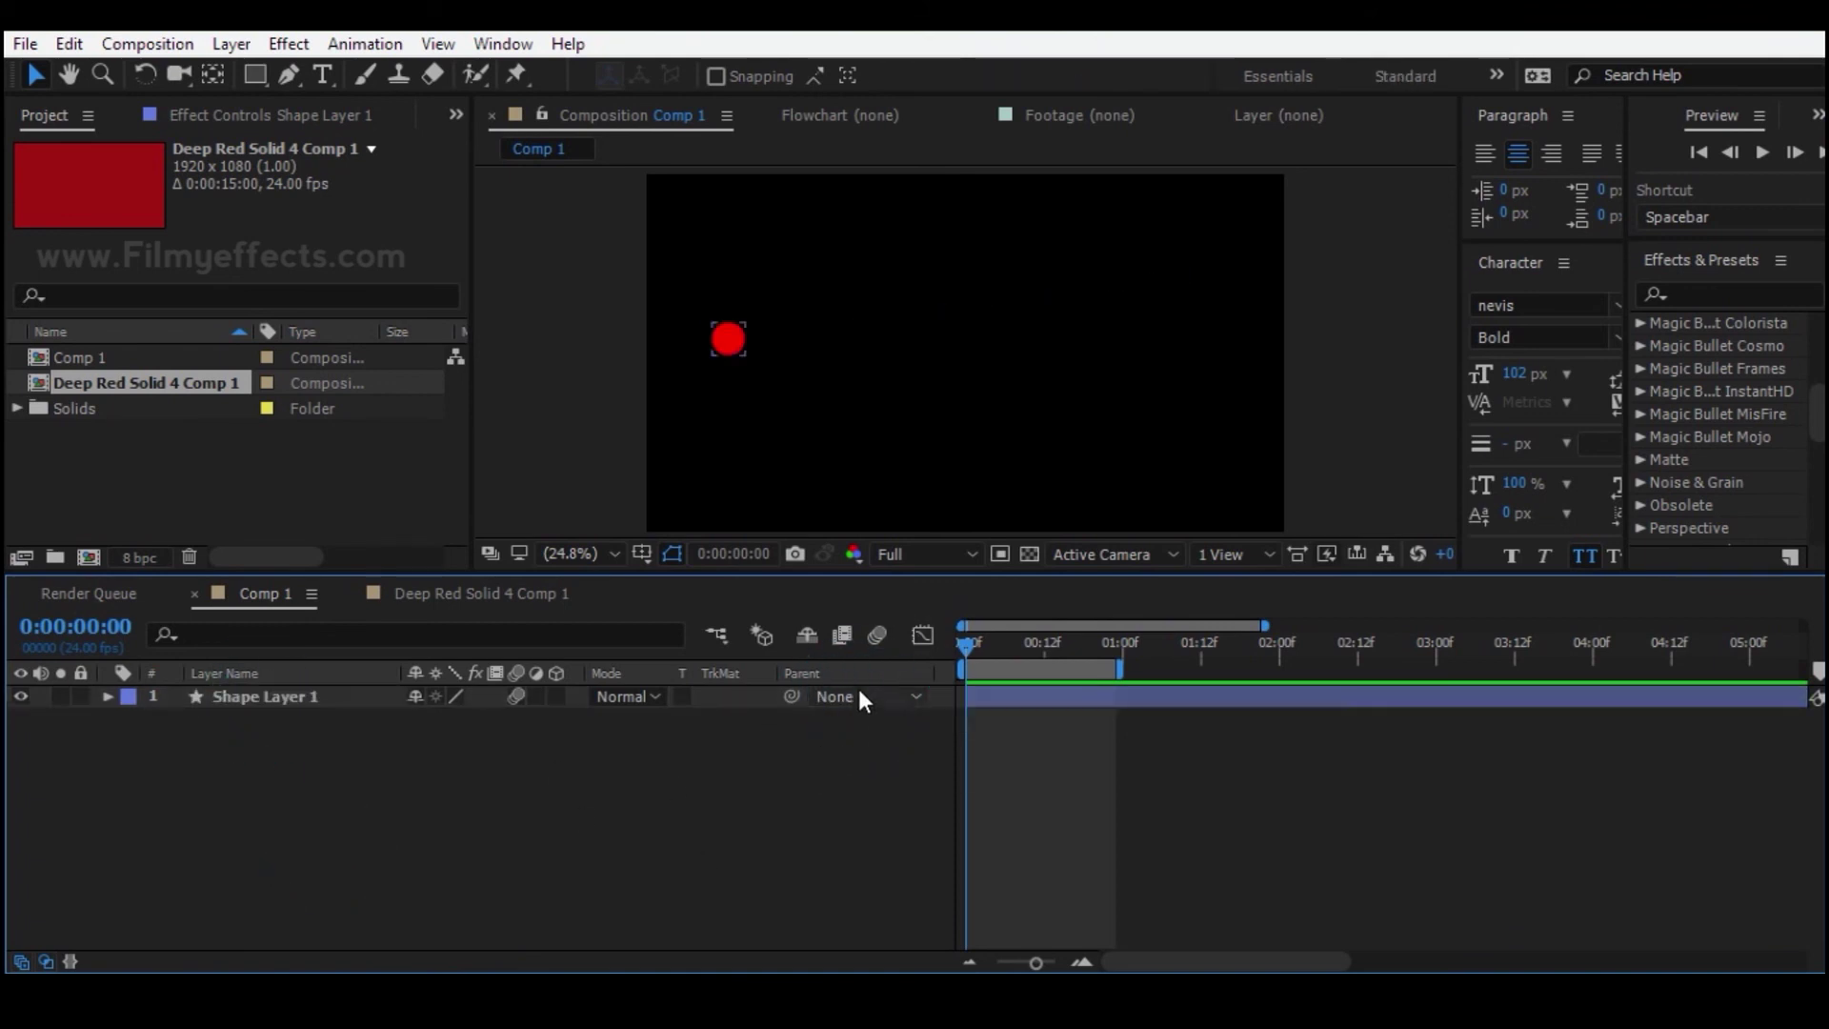
- Examine Shape Layer 1's In, Out, Duration and Stretch columns while scrubbing to 0:00:00:11, and hide the columns again
left_click(72, 962)
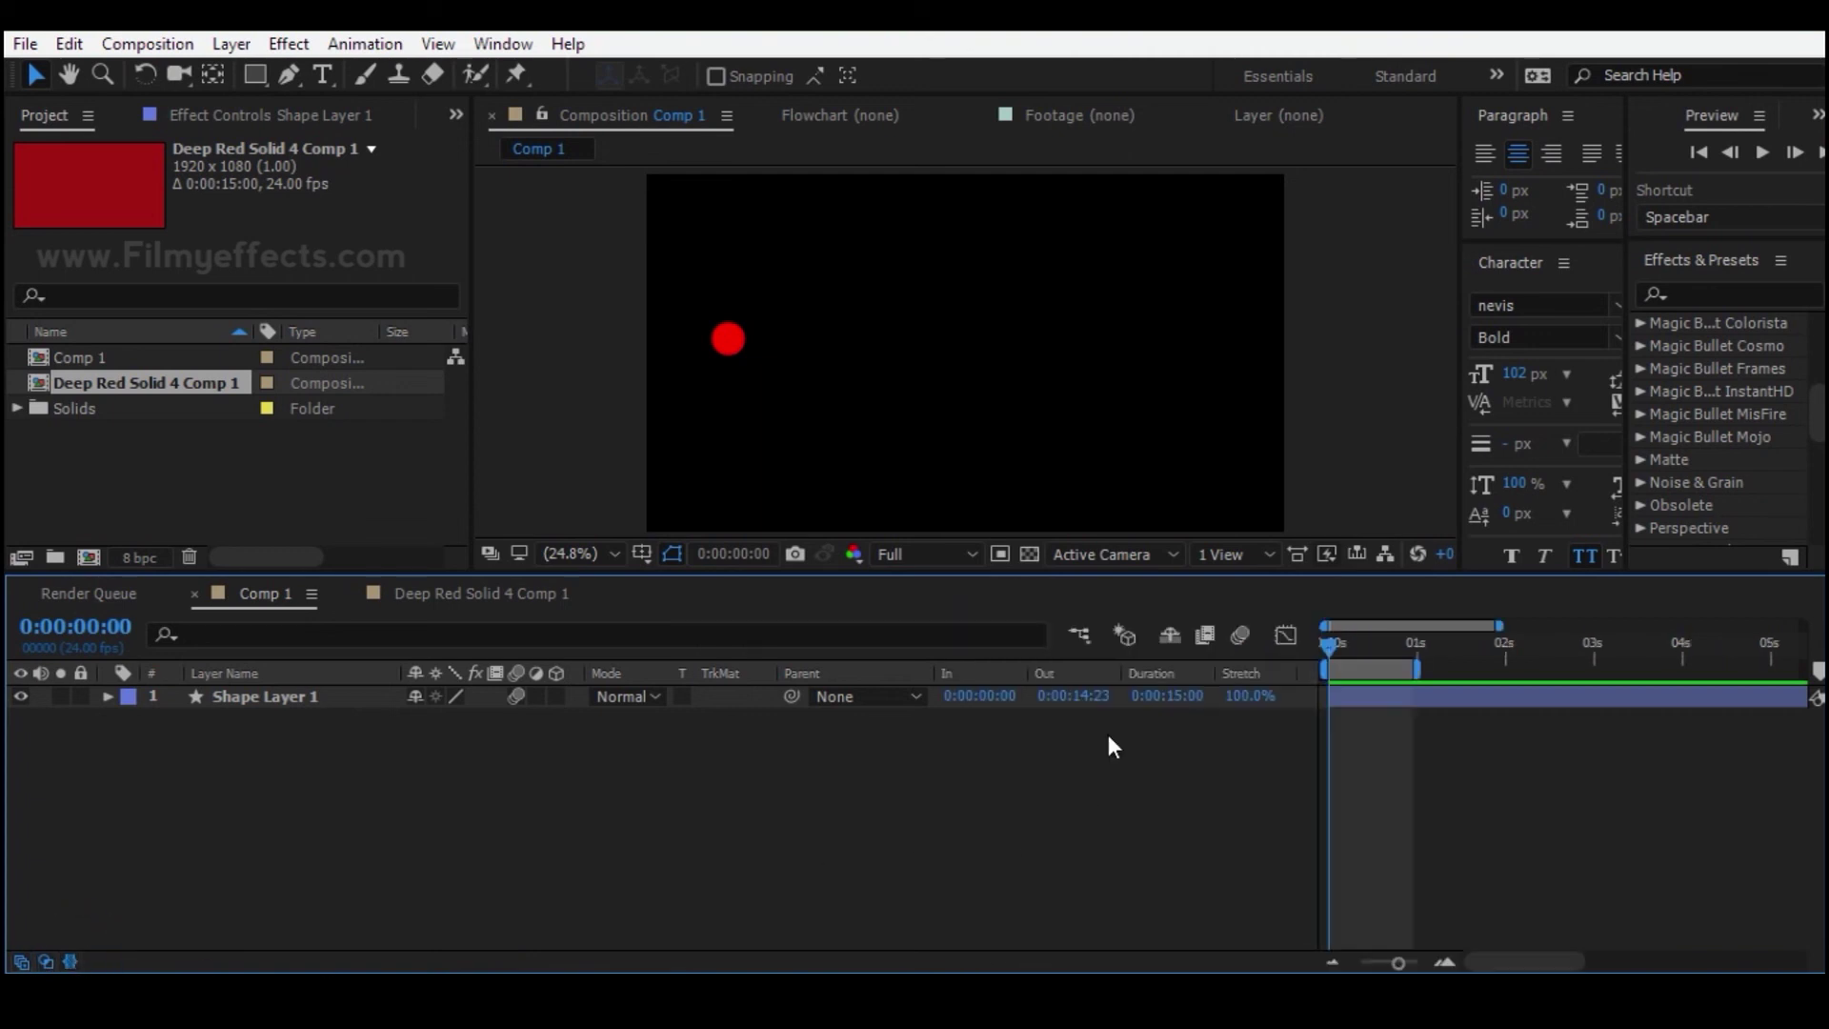
left_click(272, 703)
left_click(1048, 715)
left_click_drag(1330, 643, 1398, 648)
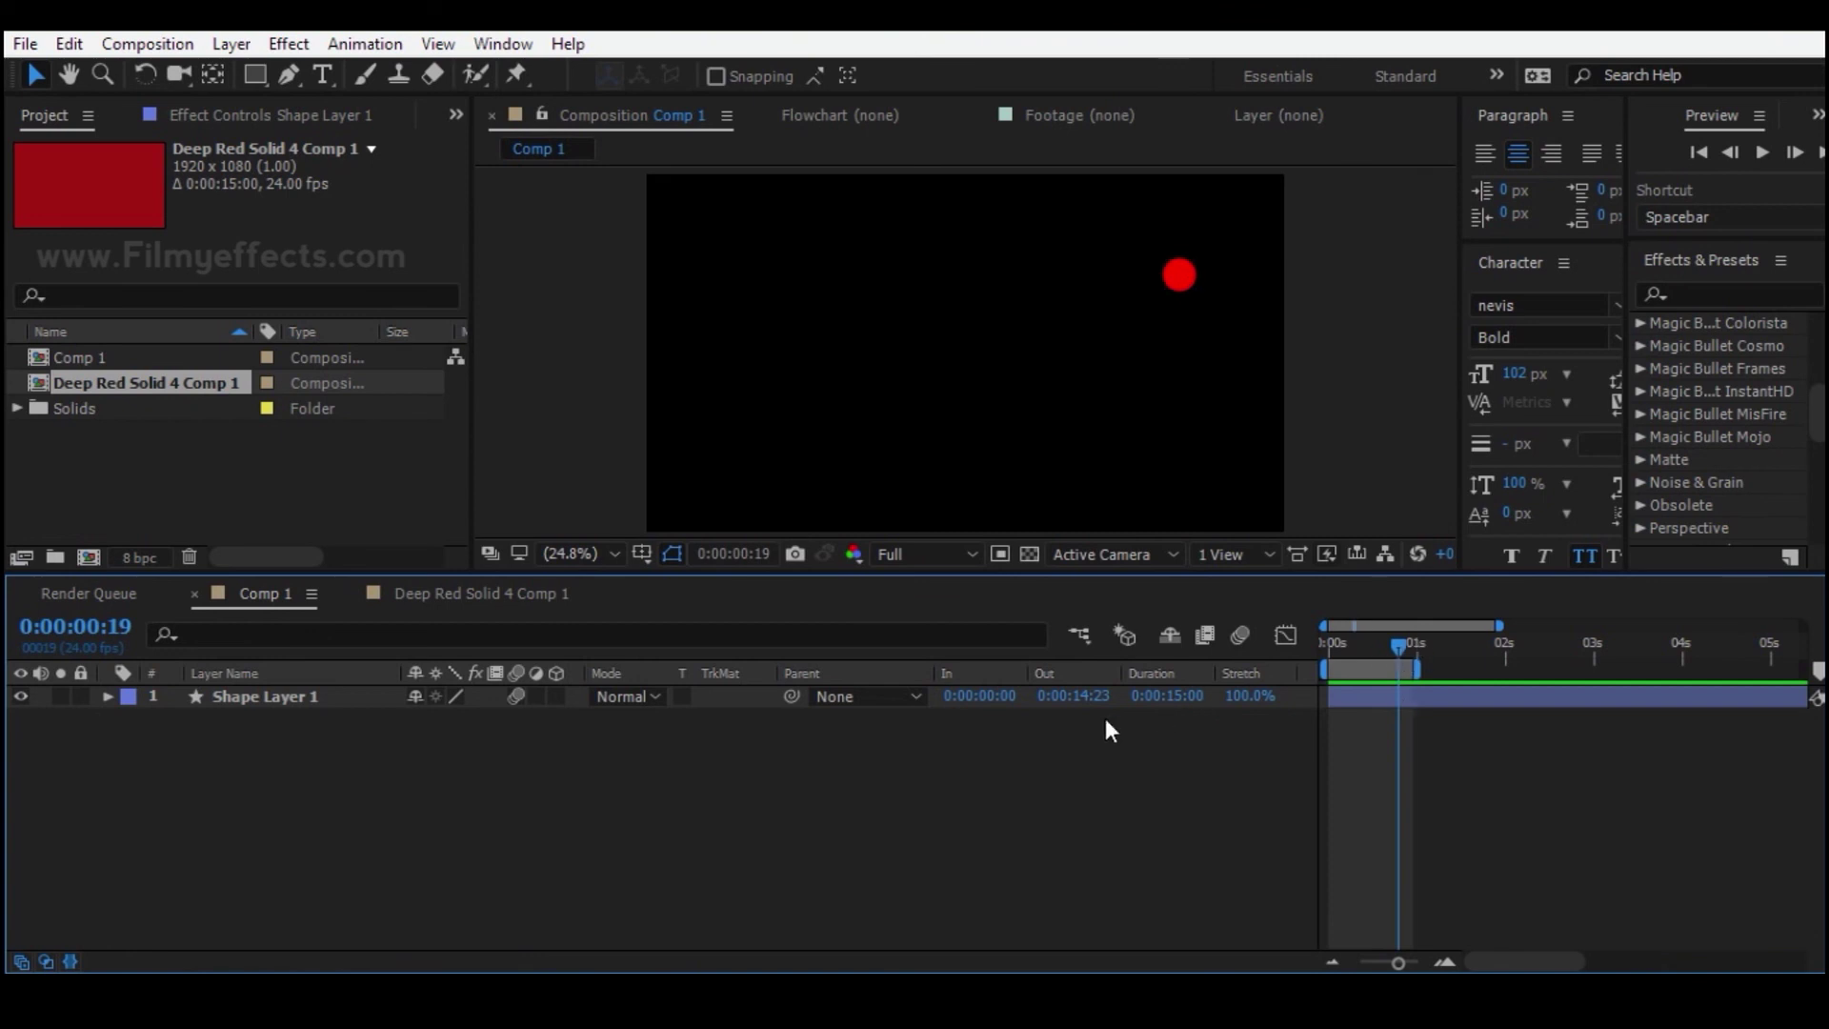
left_click(349, 703)
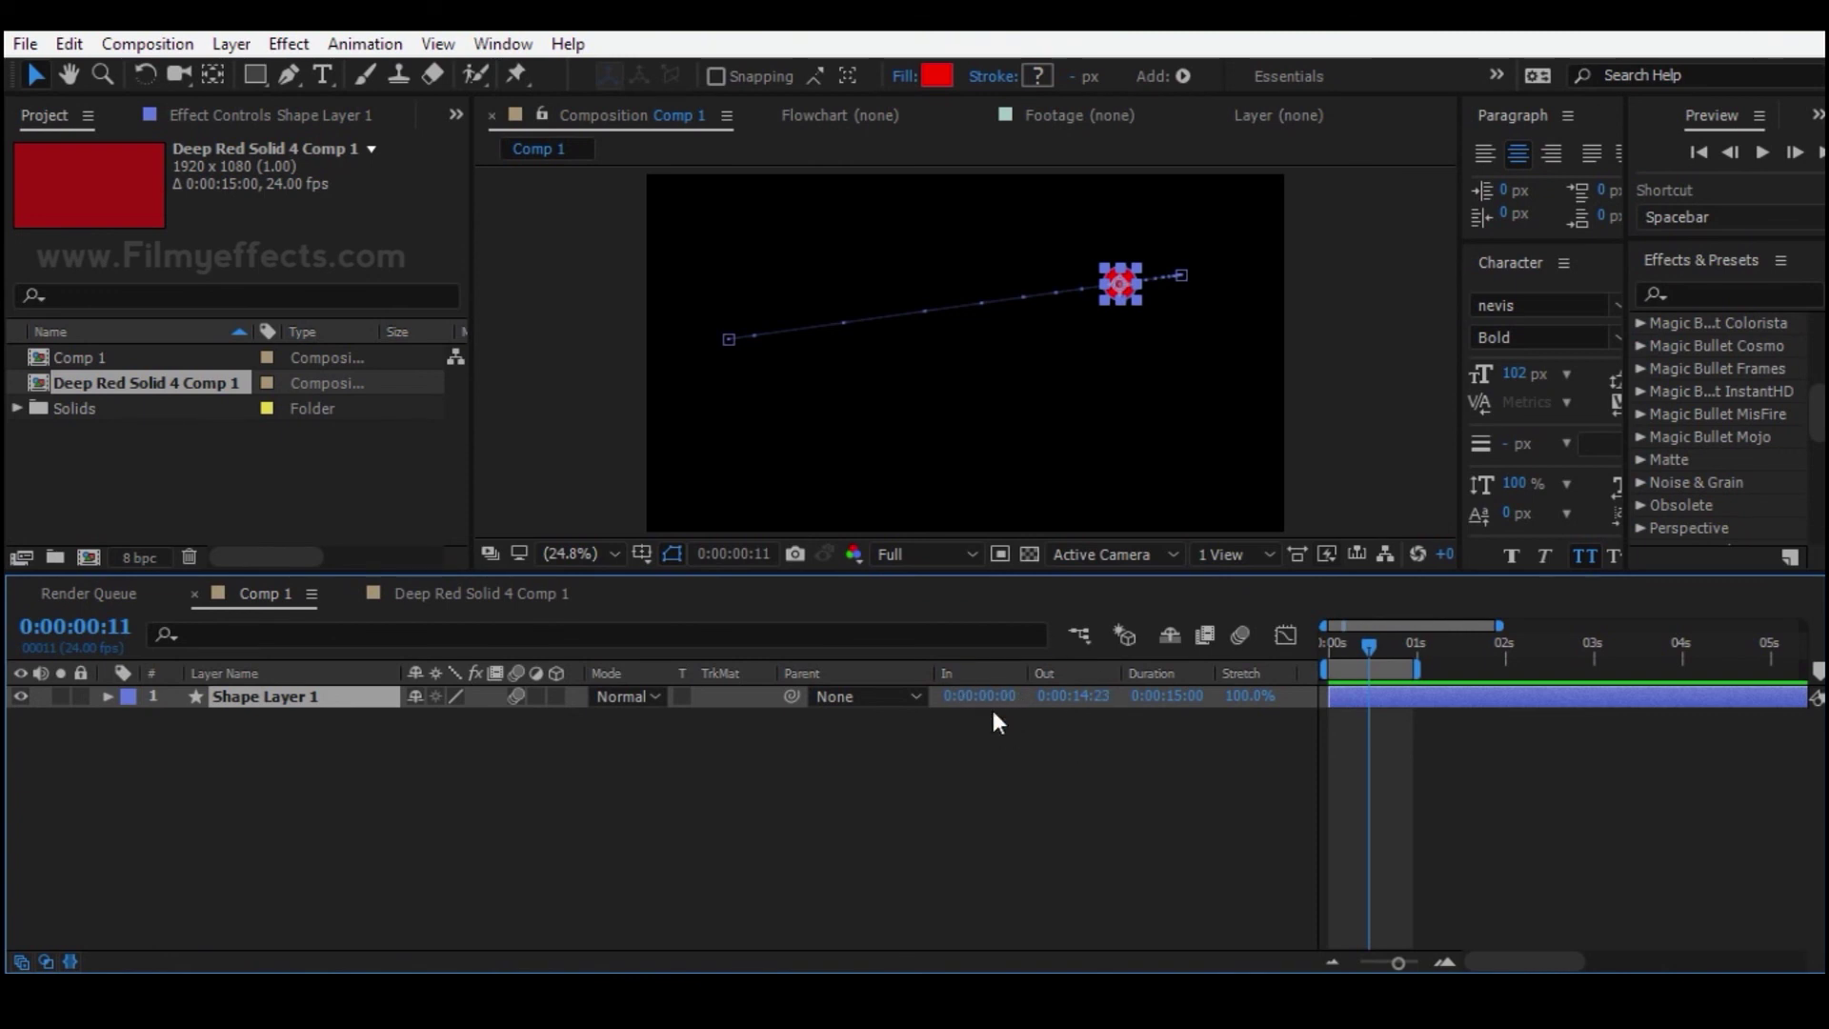
left_click(69, 961)
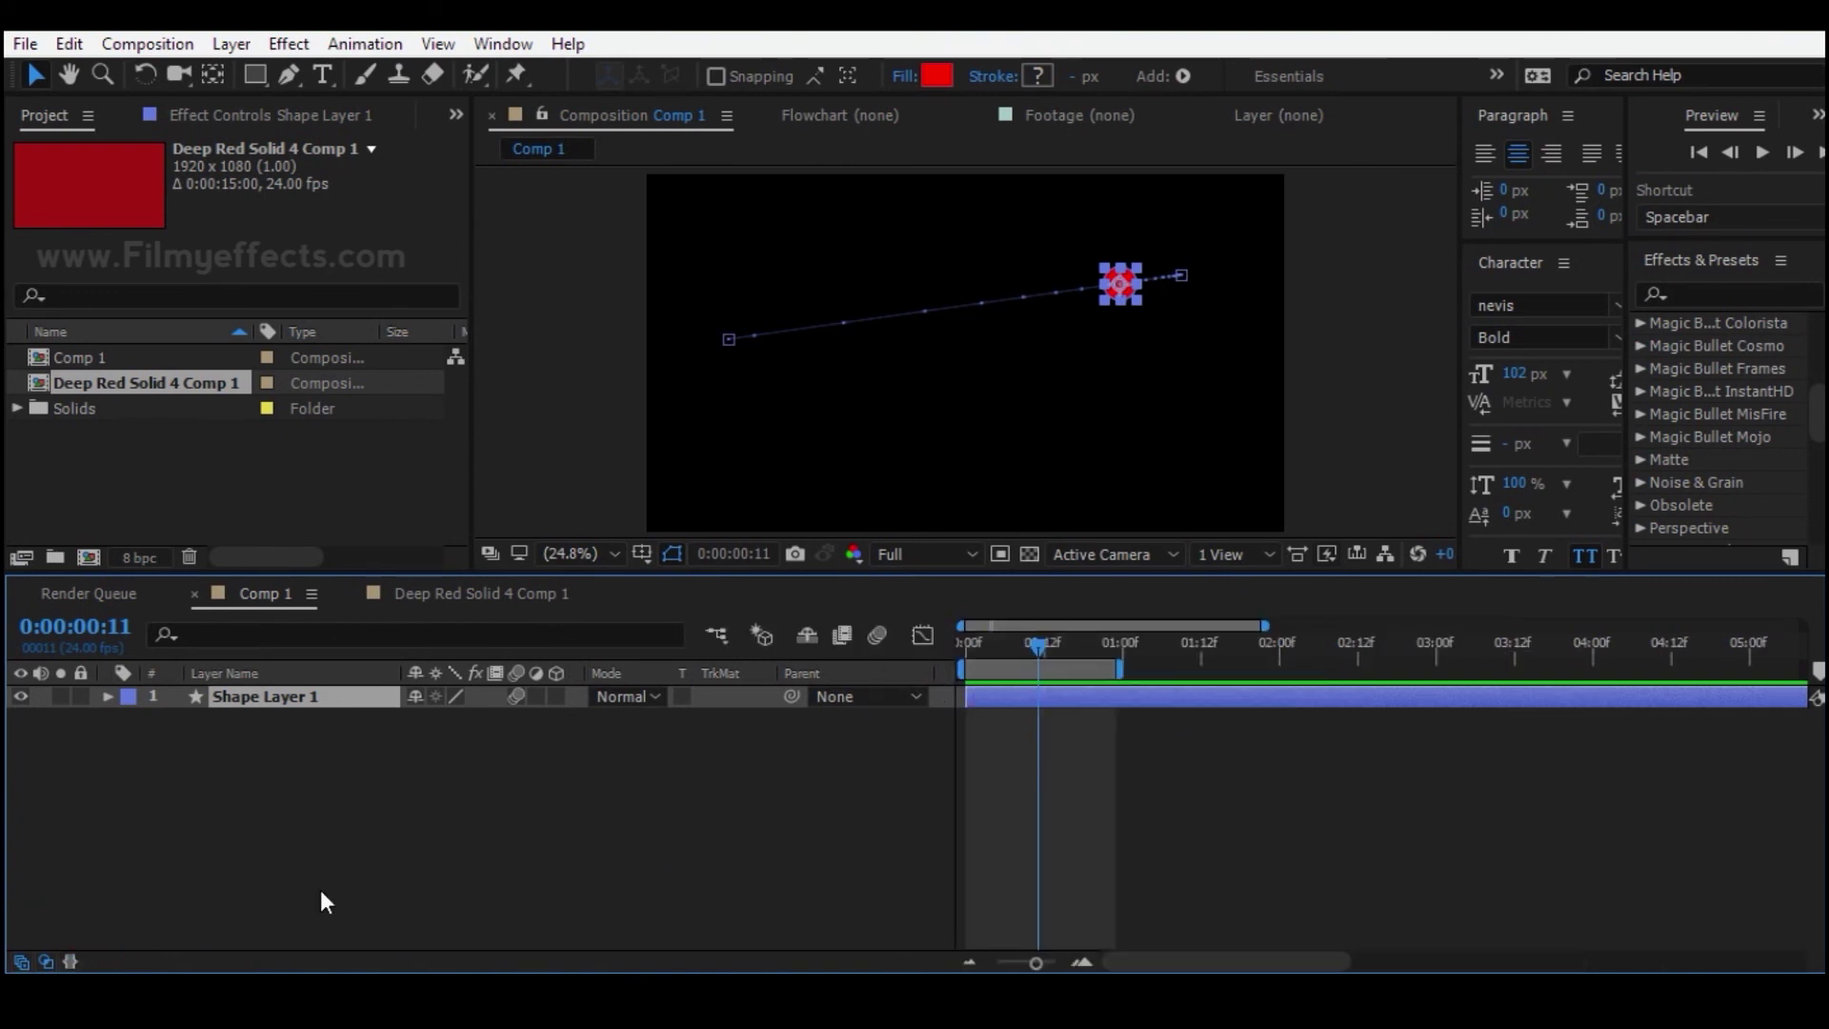
- Hide the timeline's Transfer Controls pane, deselect Shape Layer 1 and swap the switches columns for the modes columns
left_click(46, 961)
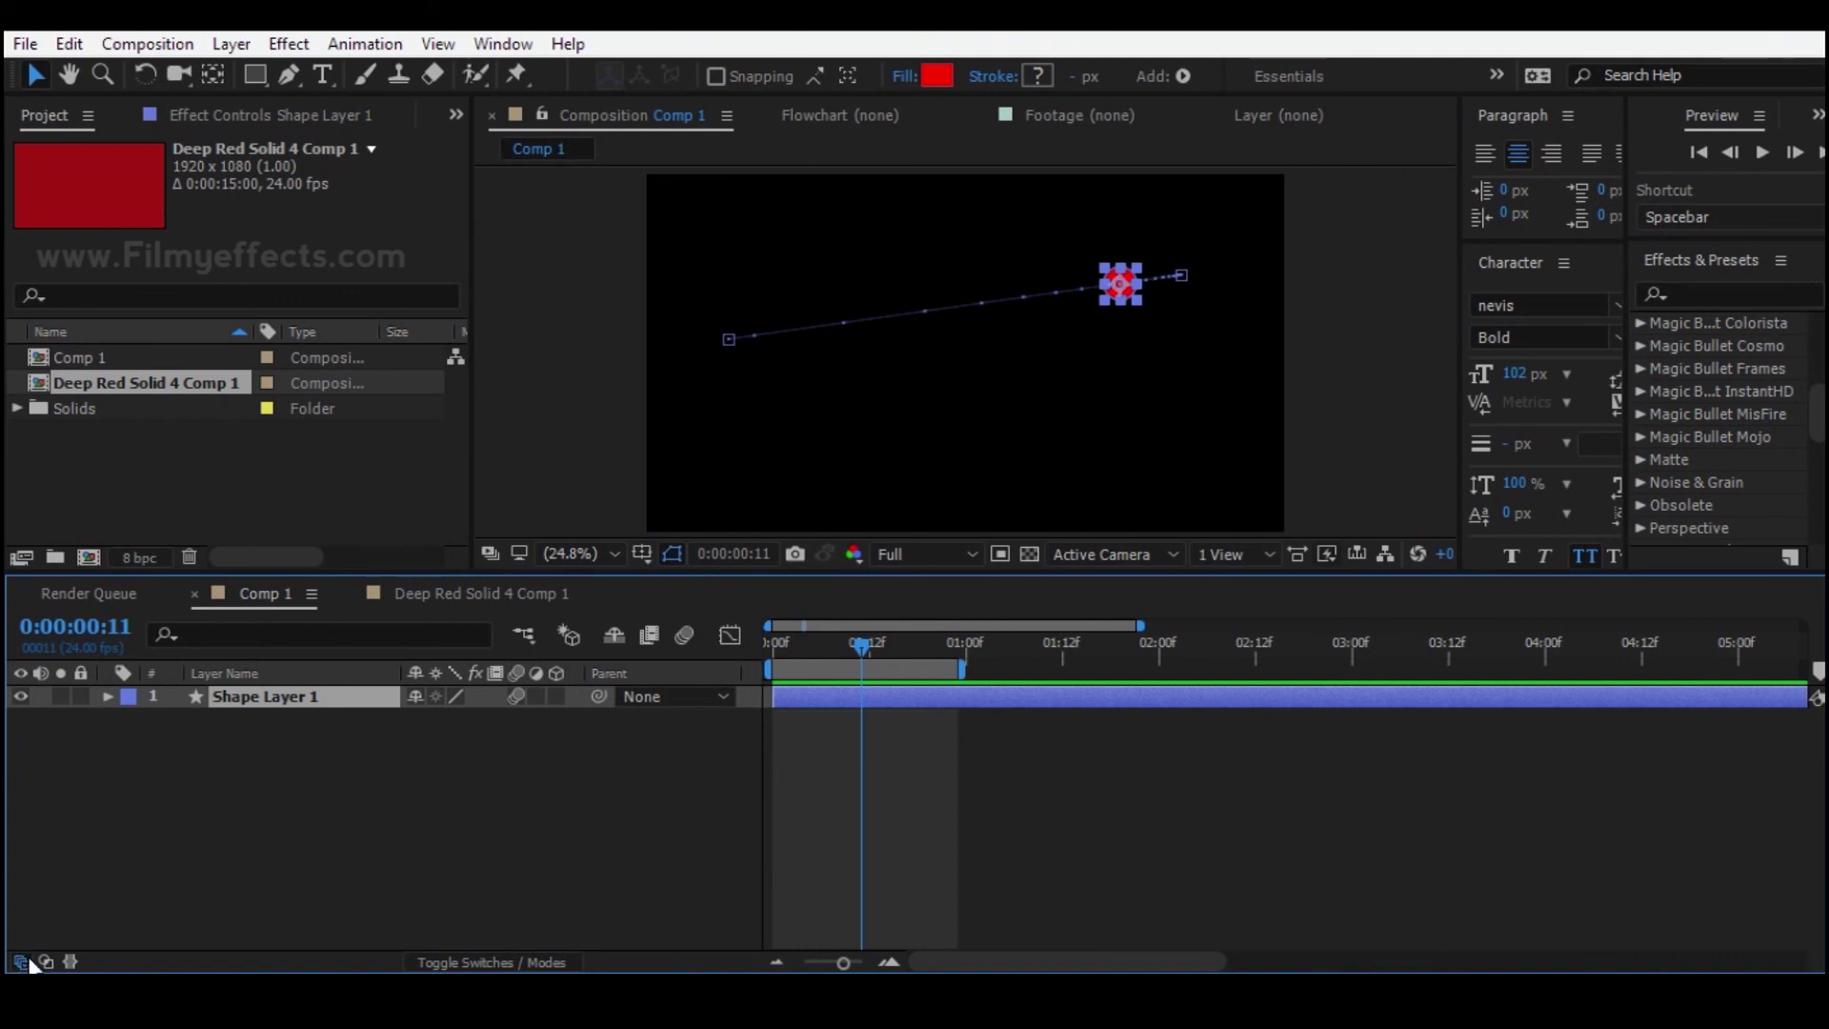
left_click(516, 752)
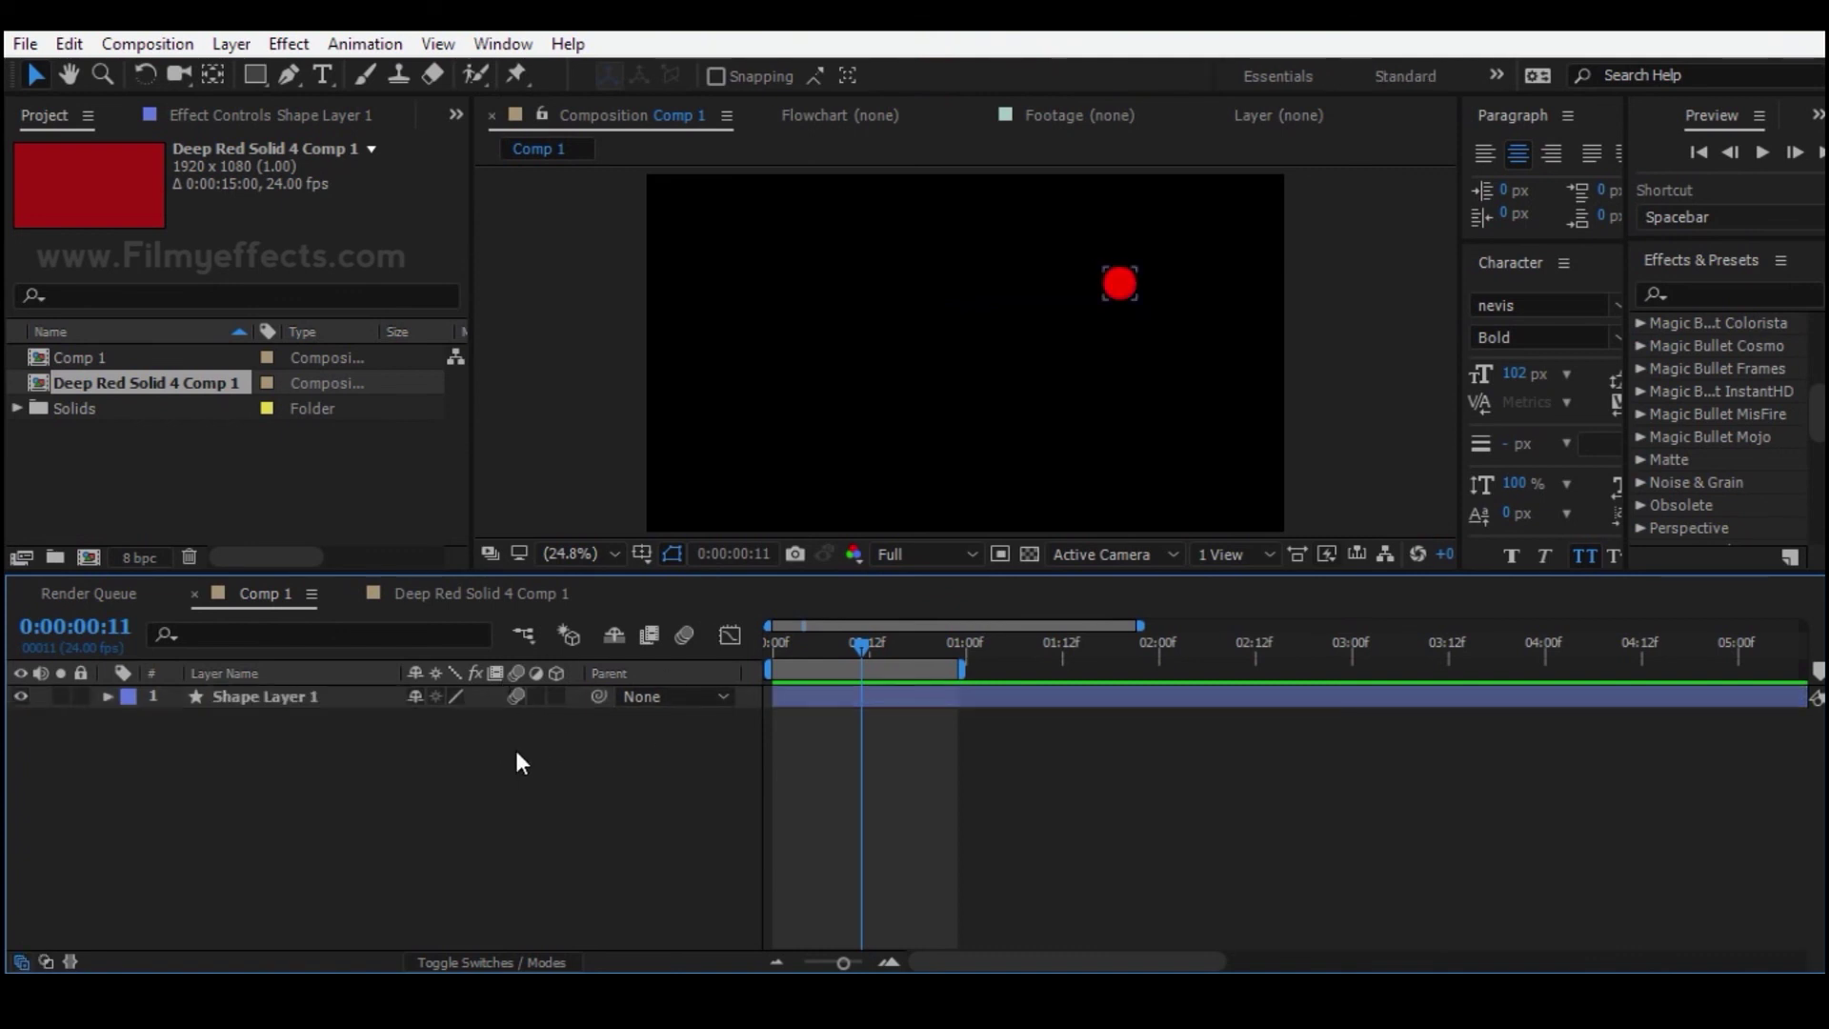
left_click(443, 962)
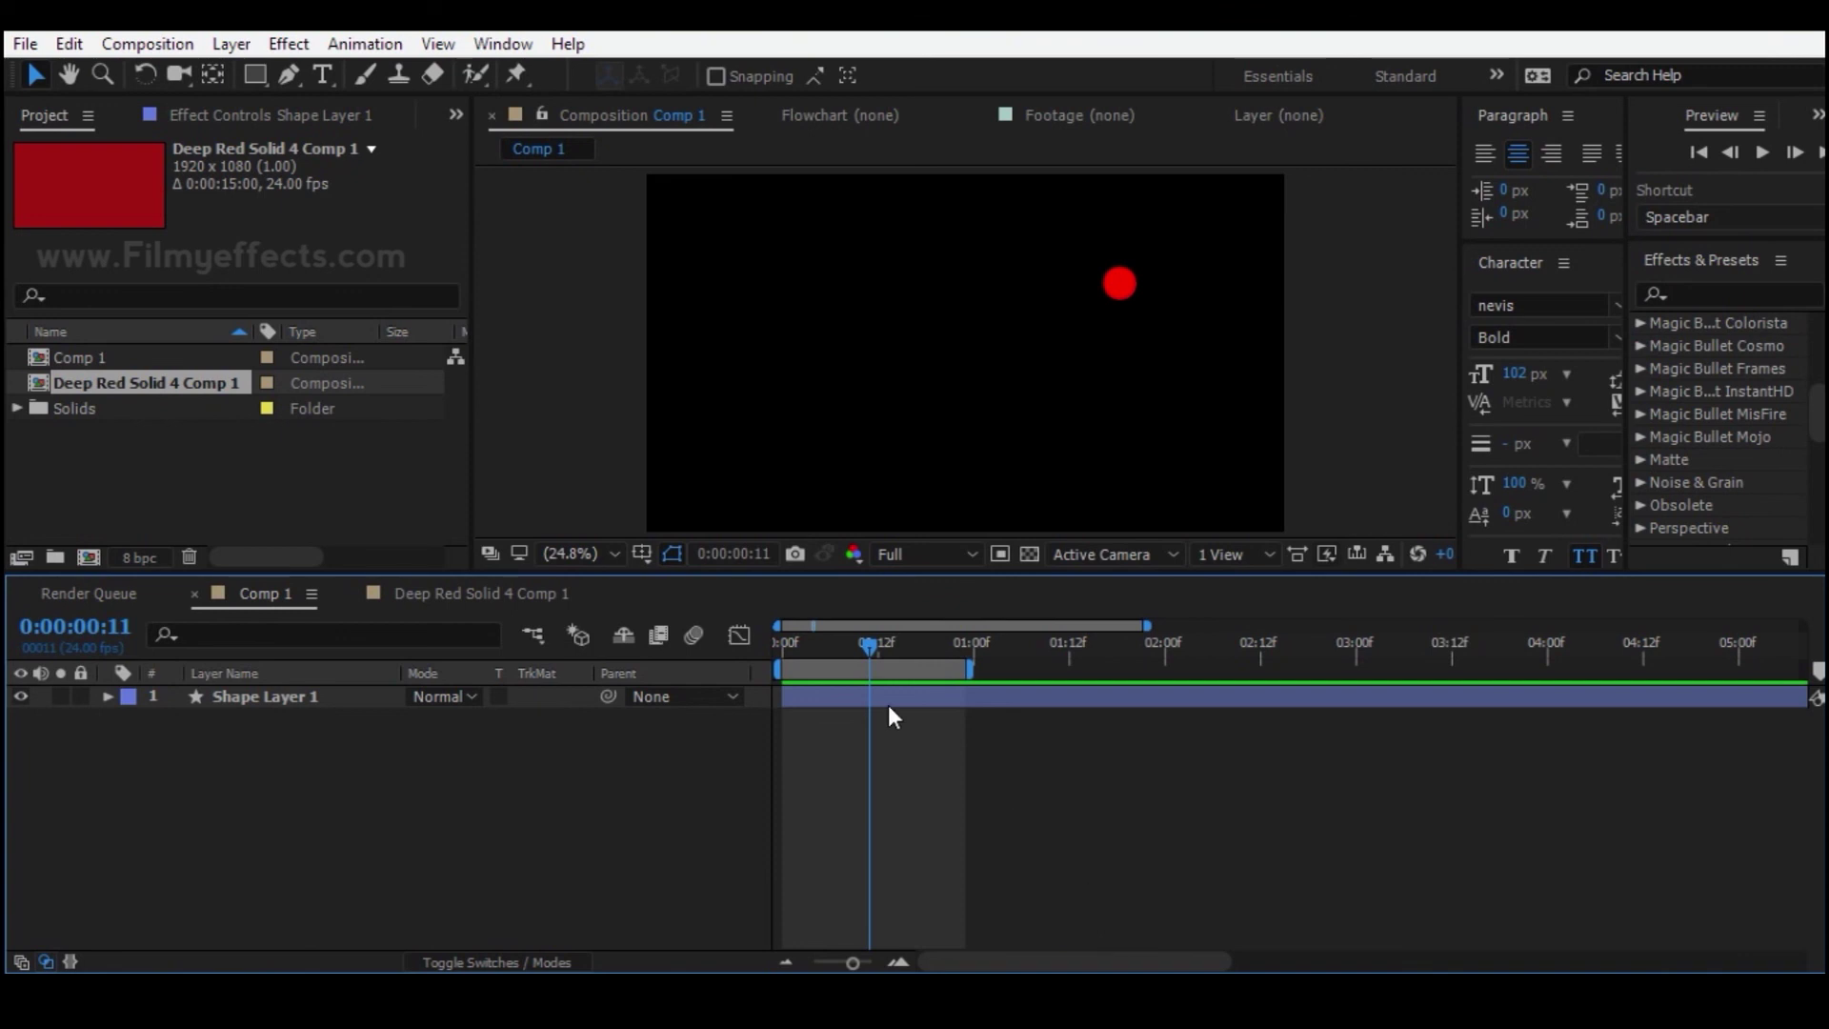
- Toggle the Layer Switches pane on and off, and swap between the switches and modes columns, ending on modes
mouse_move(884, 668)
left_mouse_down()
mouse_move(1338, 668)
mouse_move(862, 664)
left_mouse_up()
left_click(21, 961)
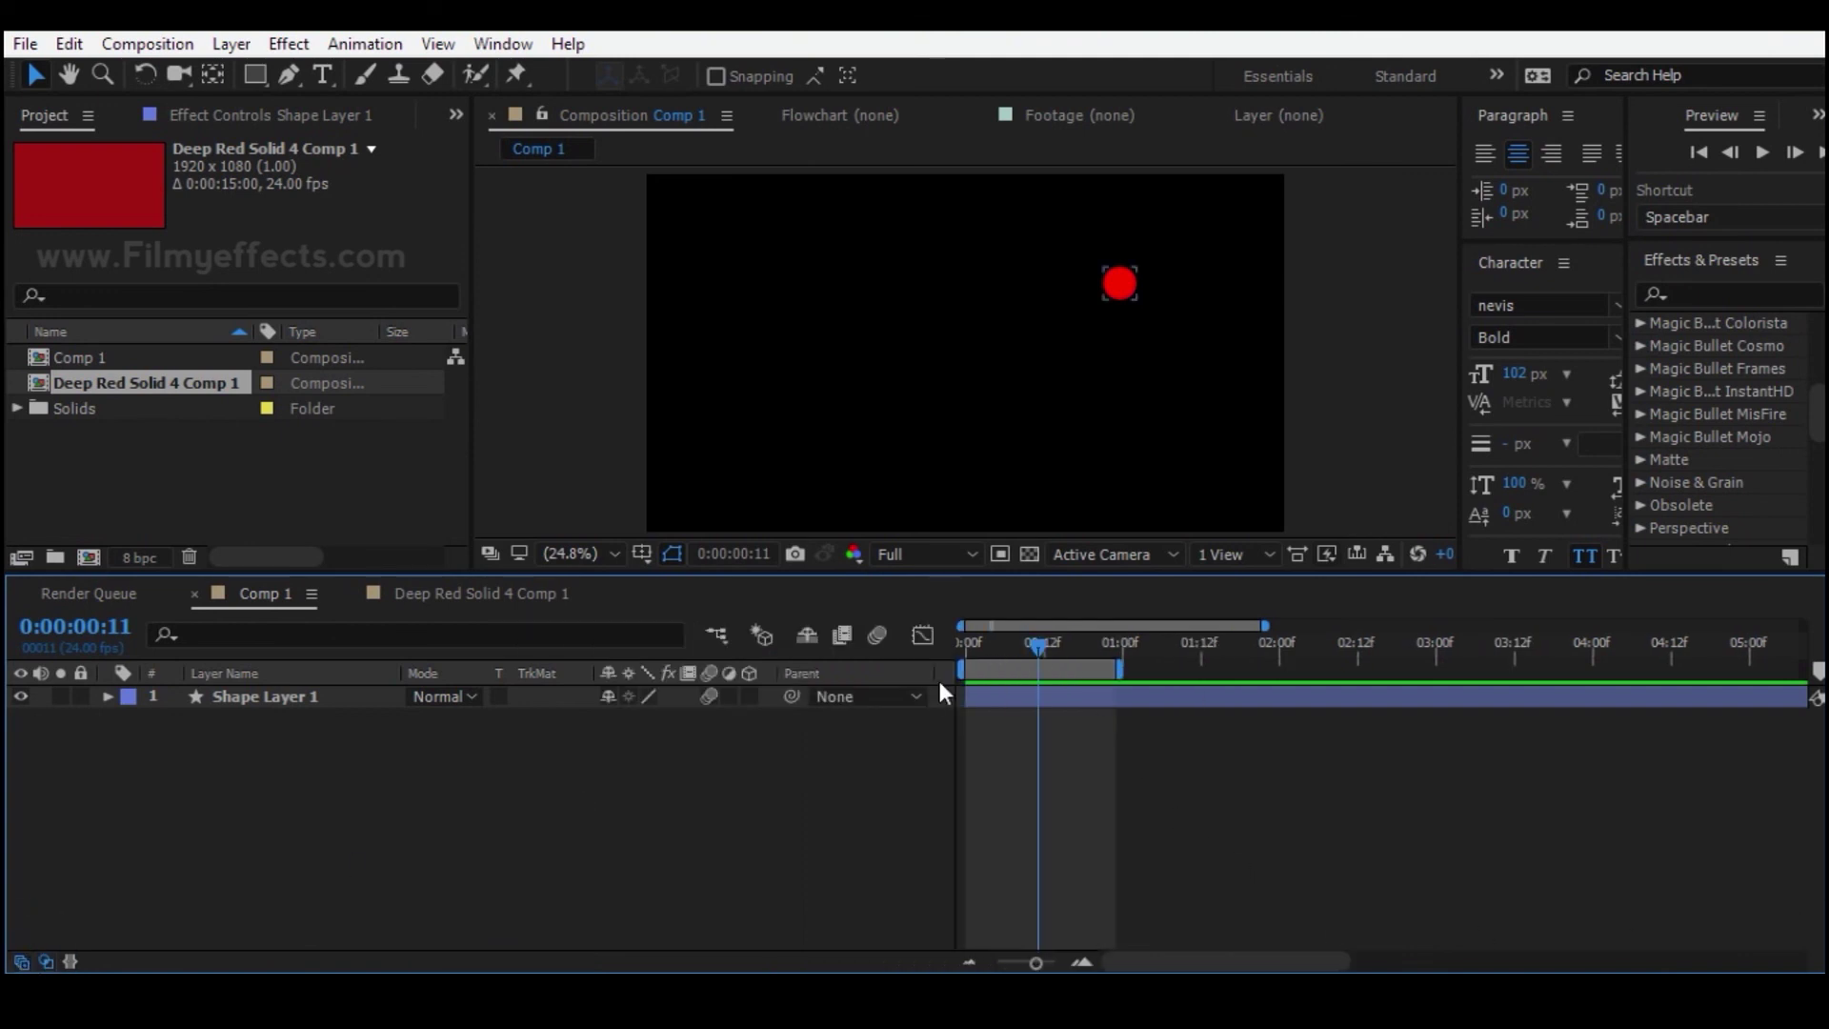
left_click(21, 962)
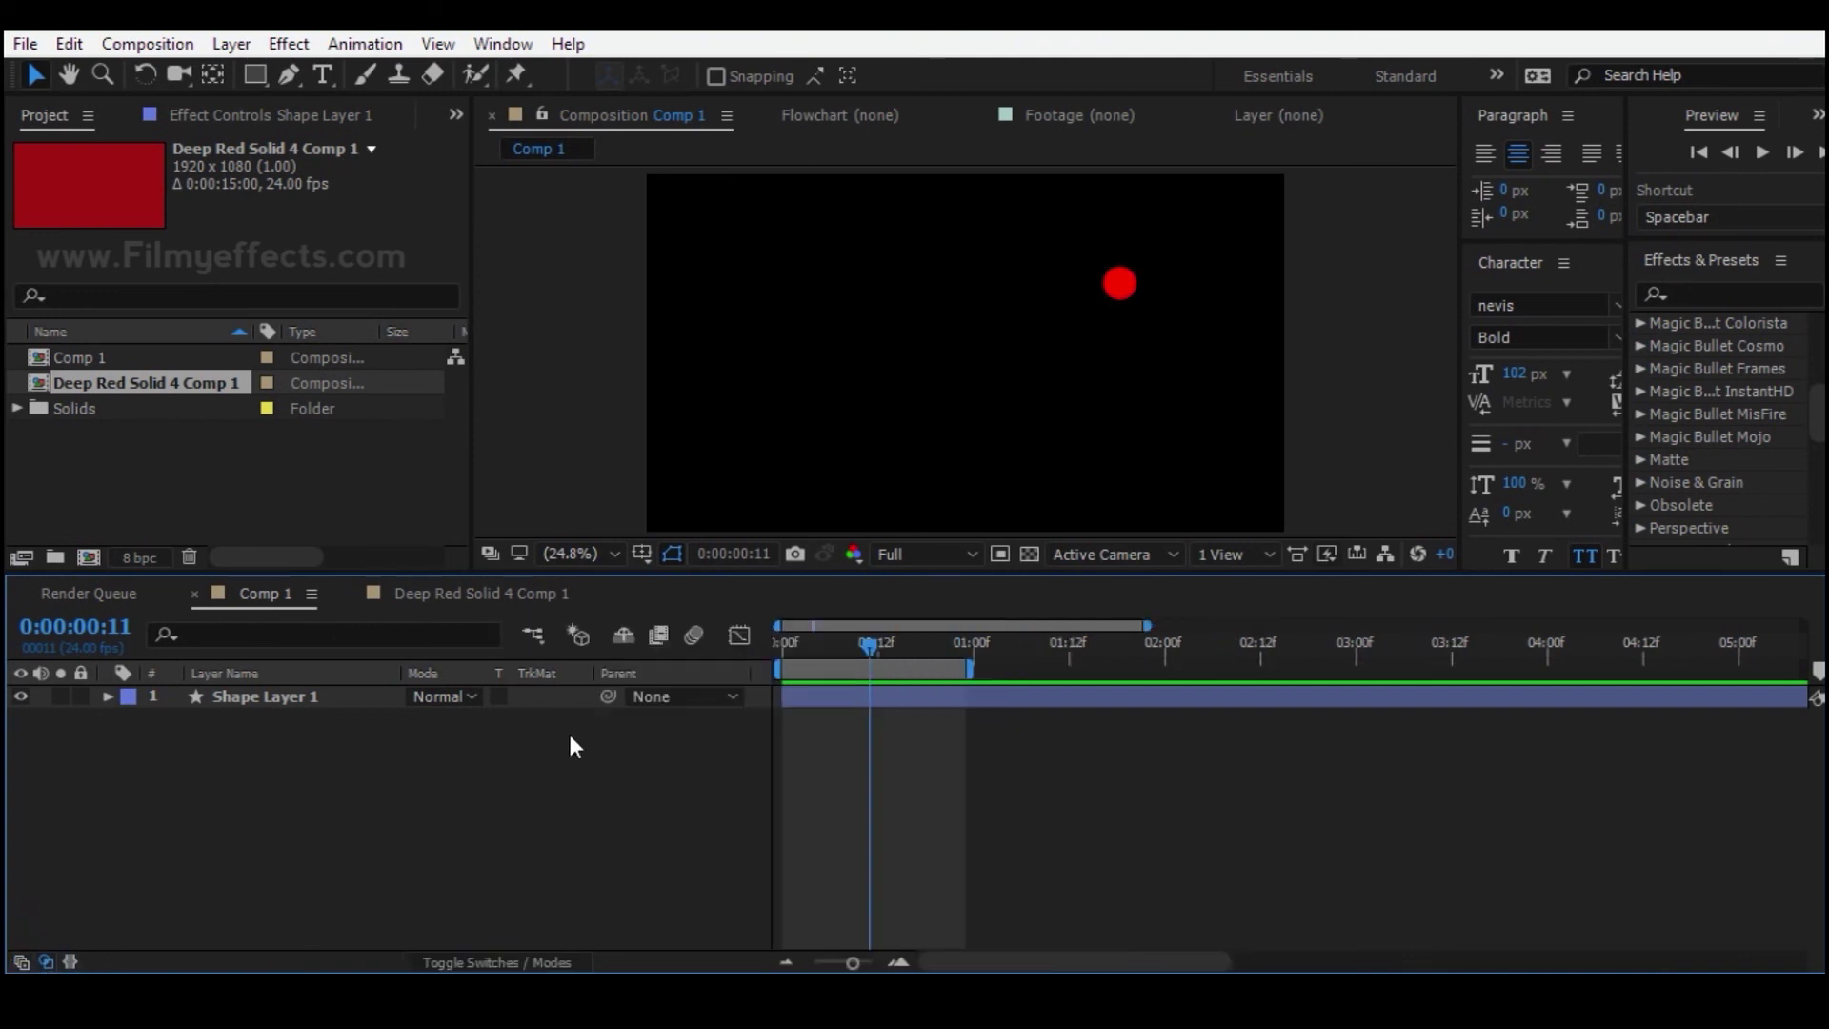
mouse_move(576, 956)
left_click(473, 962)
left_click(548, 963)
mouse_move(527, 1000)
left_click(541, 771)
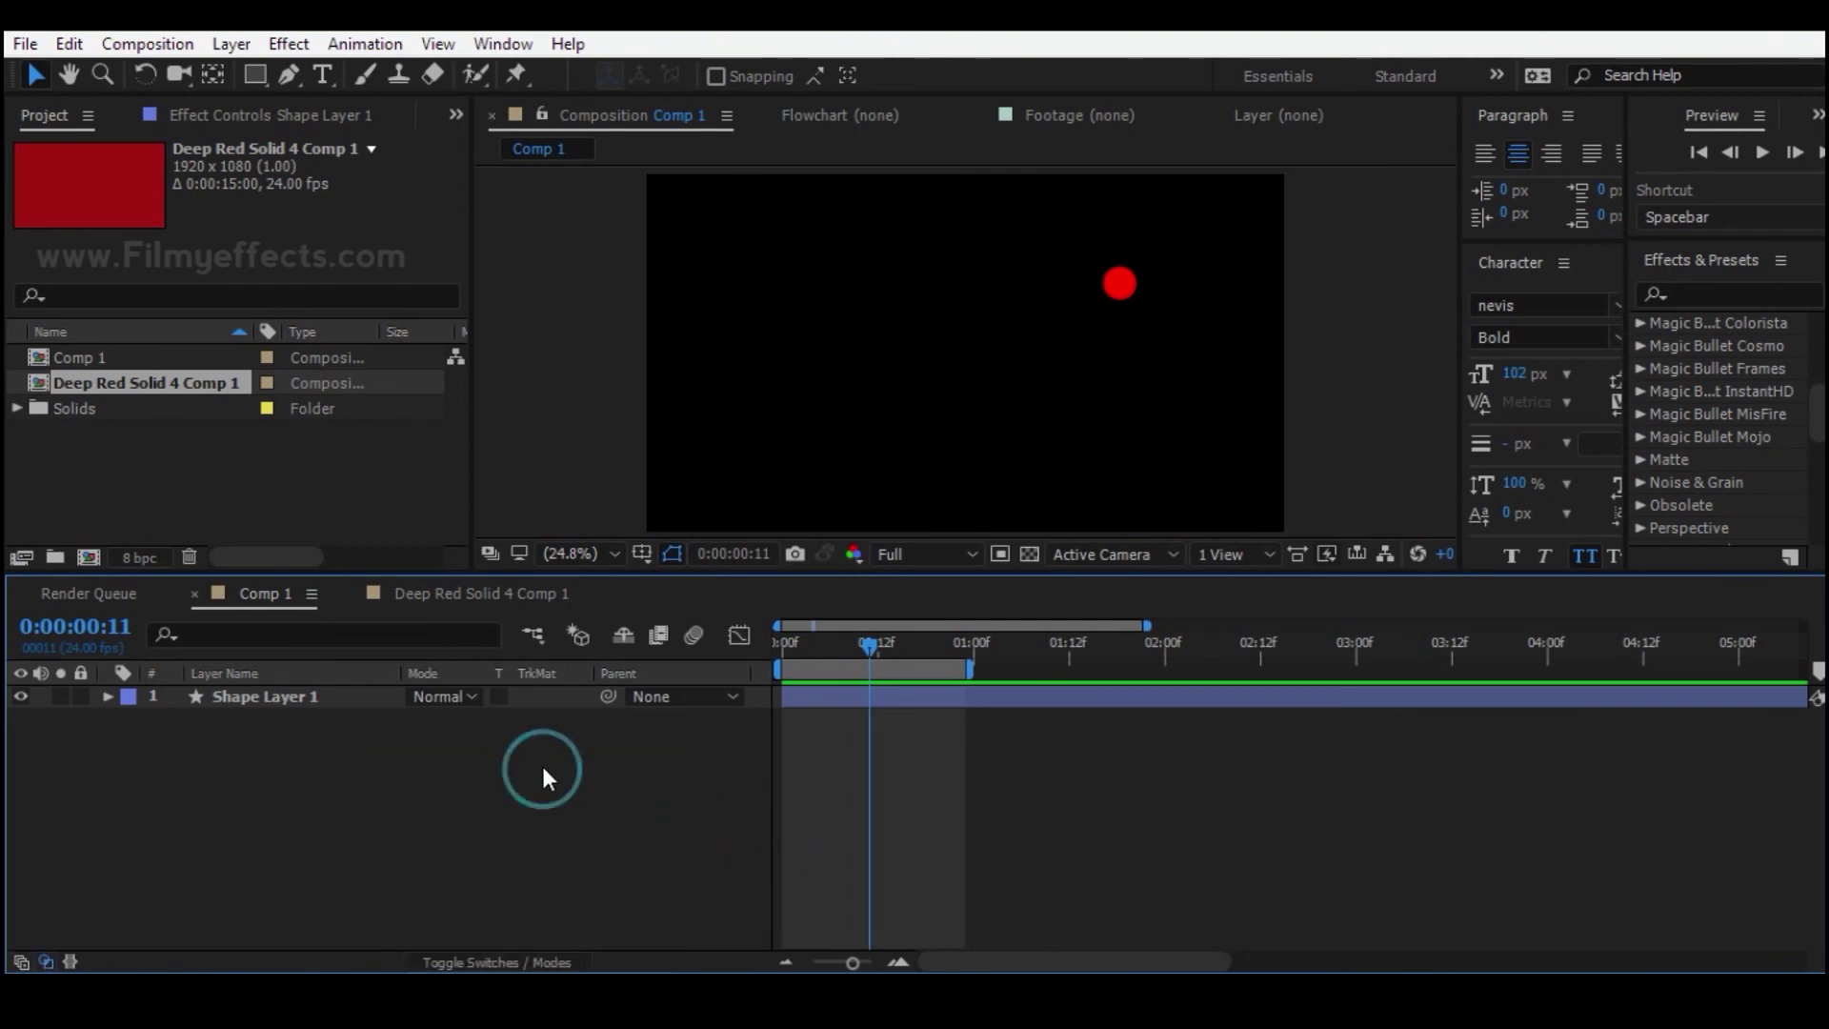
- Zoom the timeline out to span the whole composition duration
mouse_move(853, 964)
left_mouse_down()
mouse_move(829, 964)
mouse_move(855, 966)
left_mouse_up()
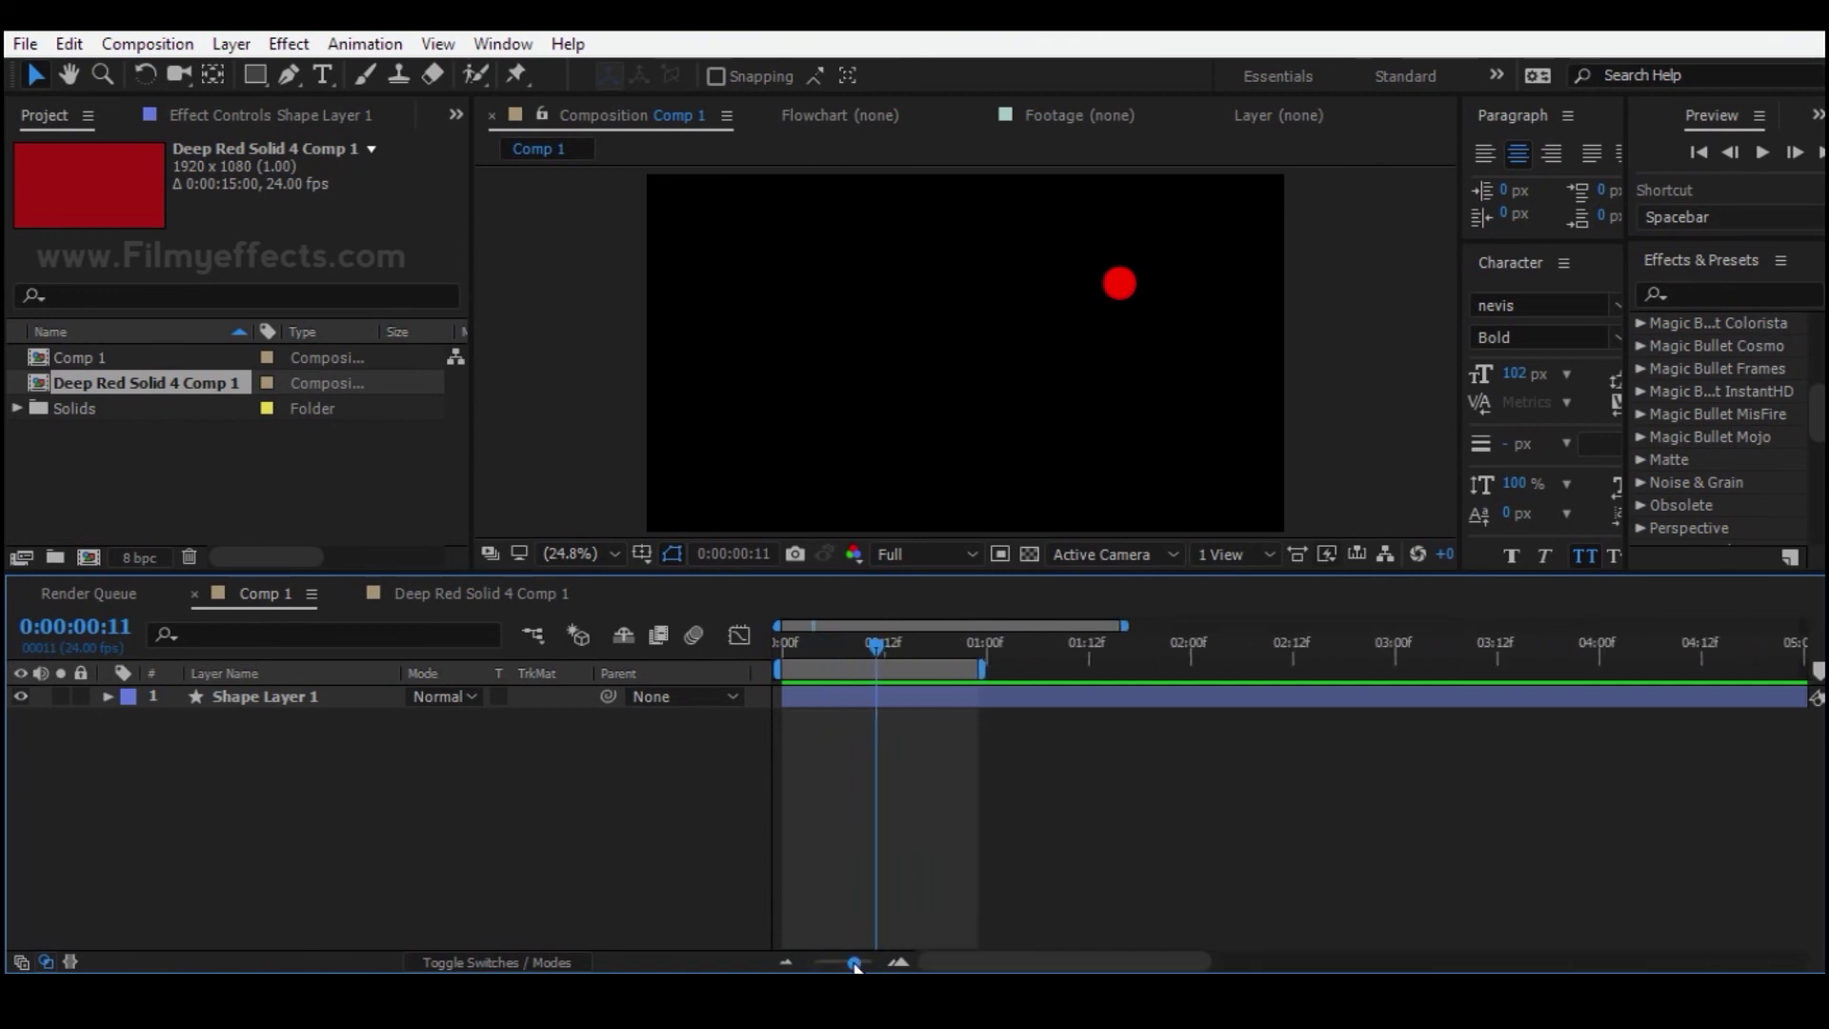
left_click(786, 963)
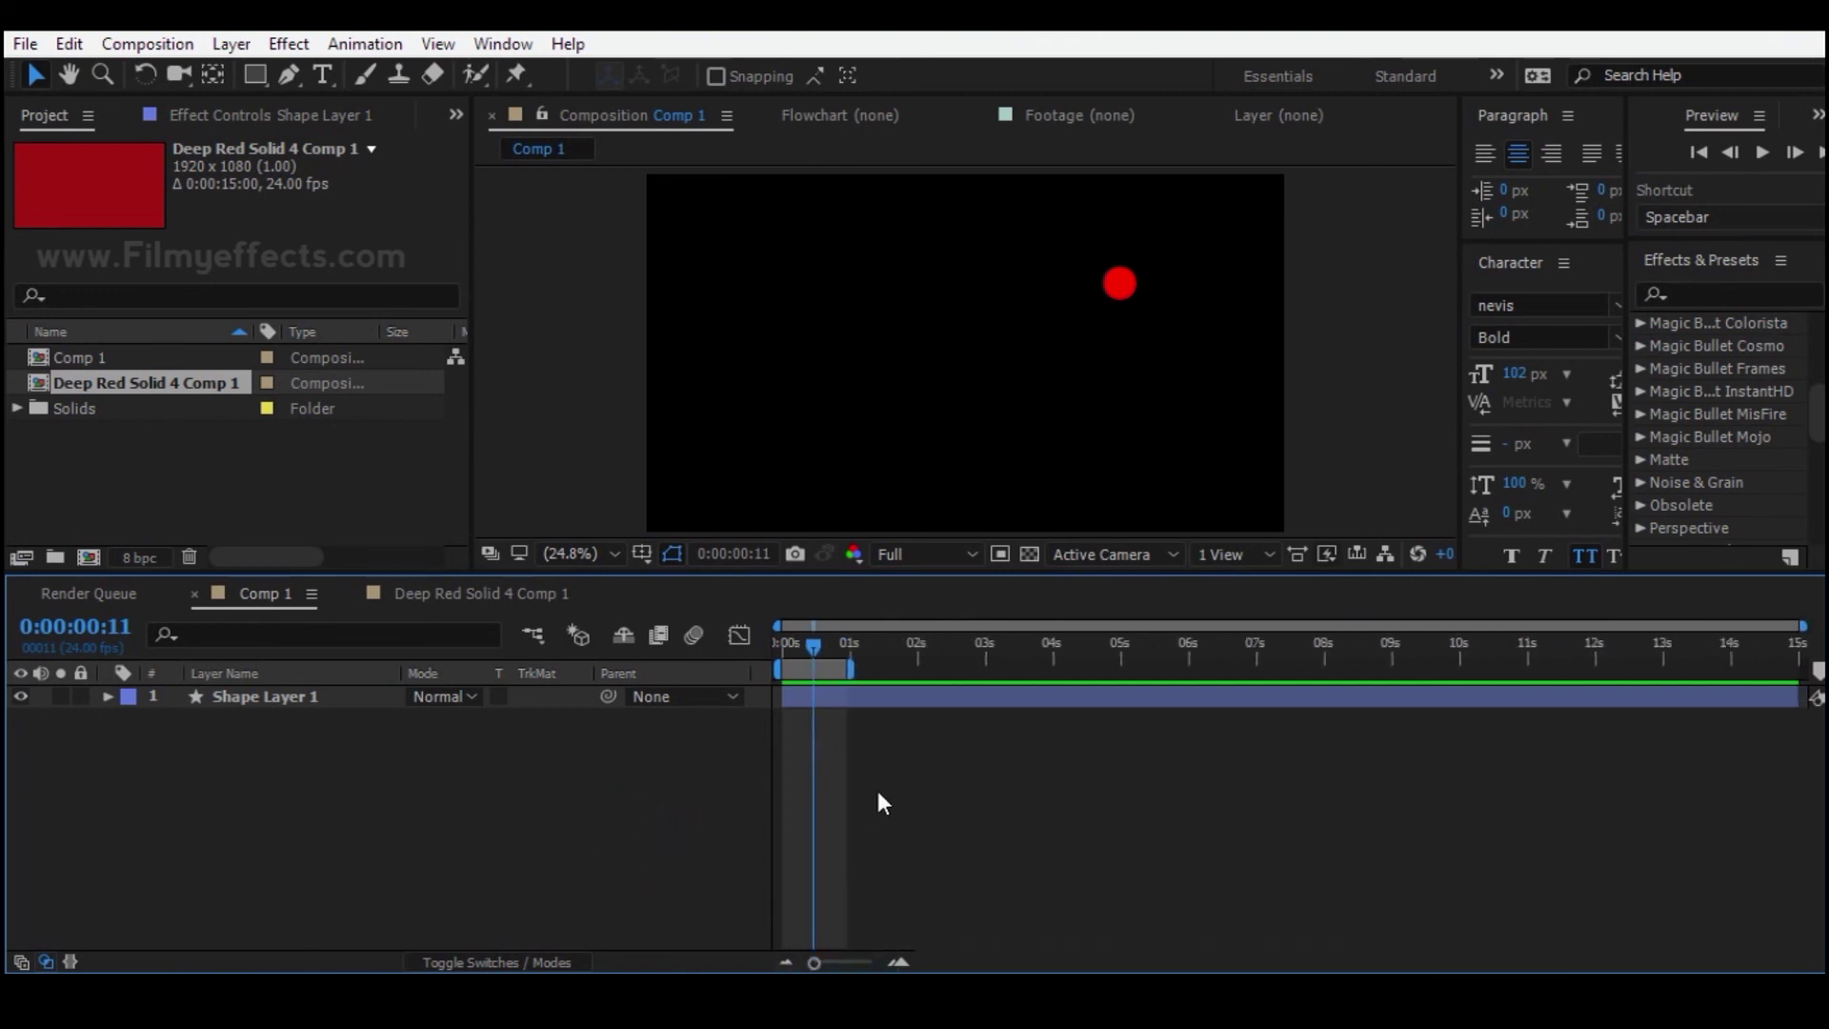
- Review the layer types that can be newly created in Comp 1 without adding one, and deselect Shape Layer 1
left_click(289, 693)
right_click(375, 900)
right_click(390, 611)
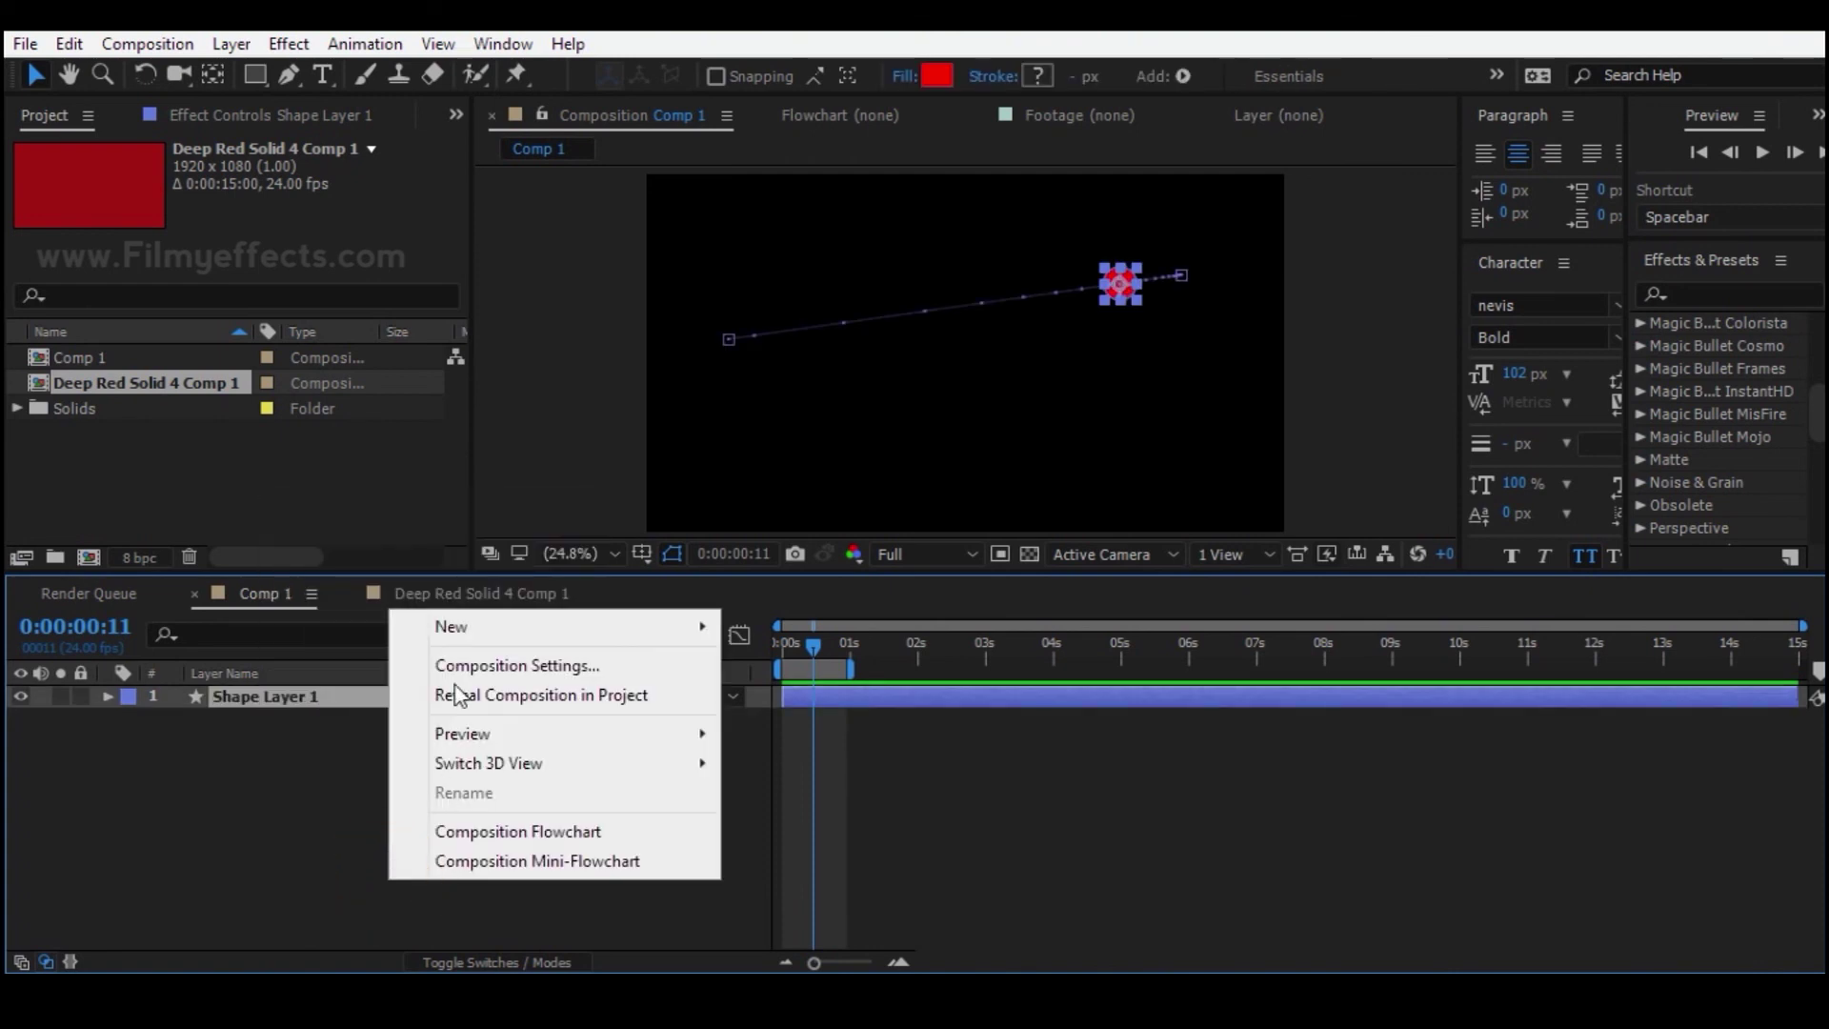
mouse_move(503, 625)
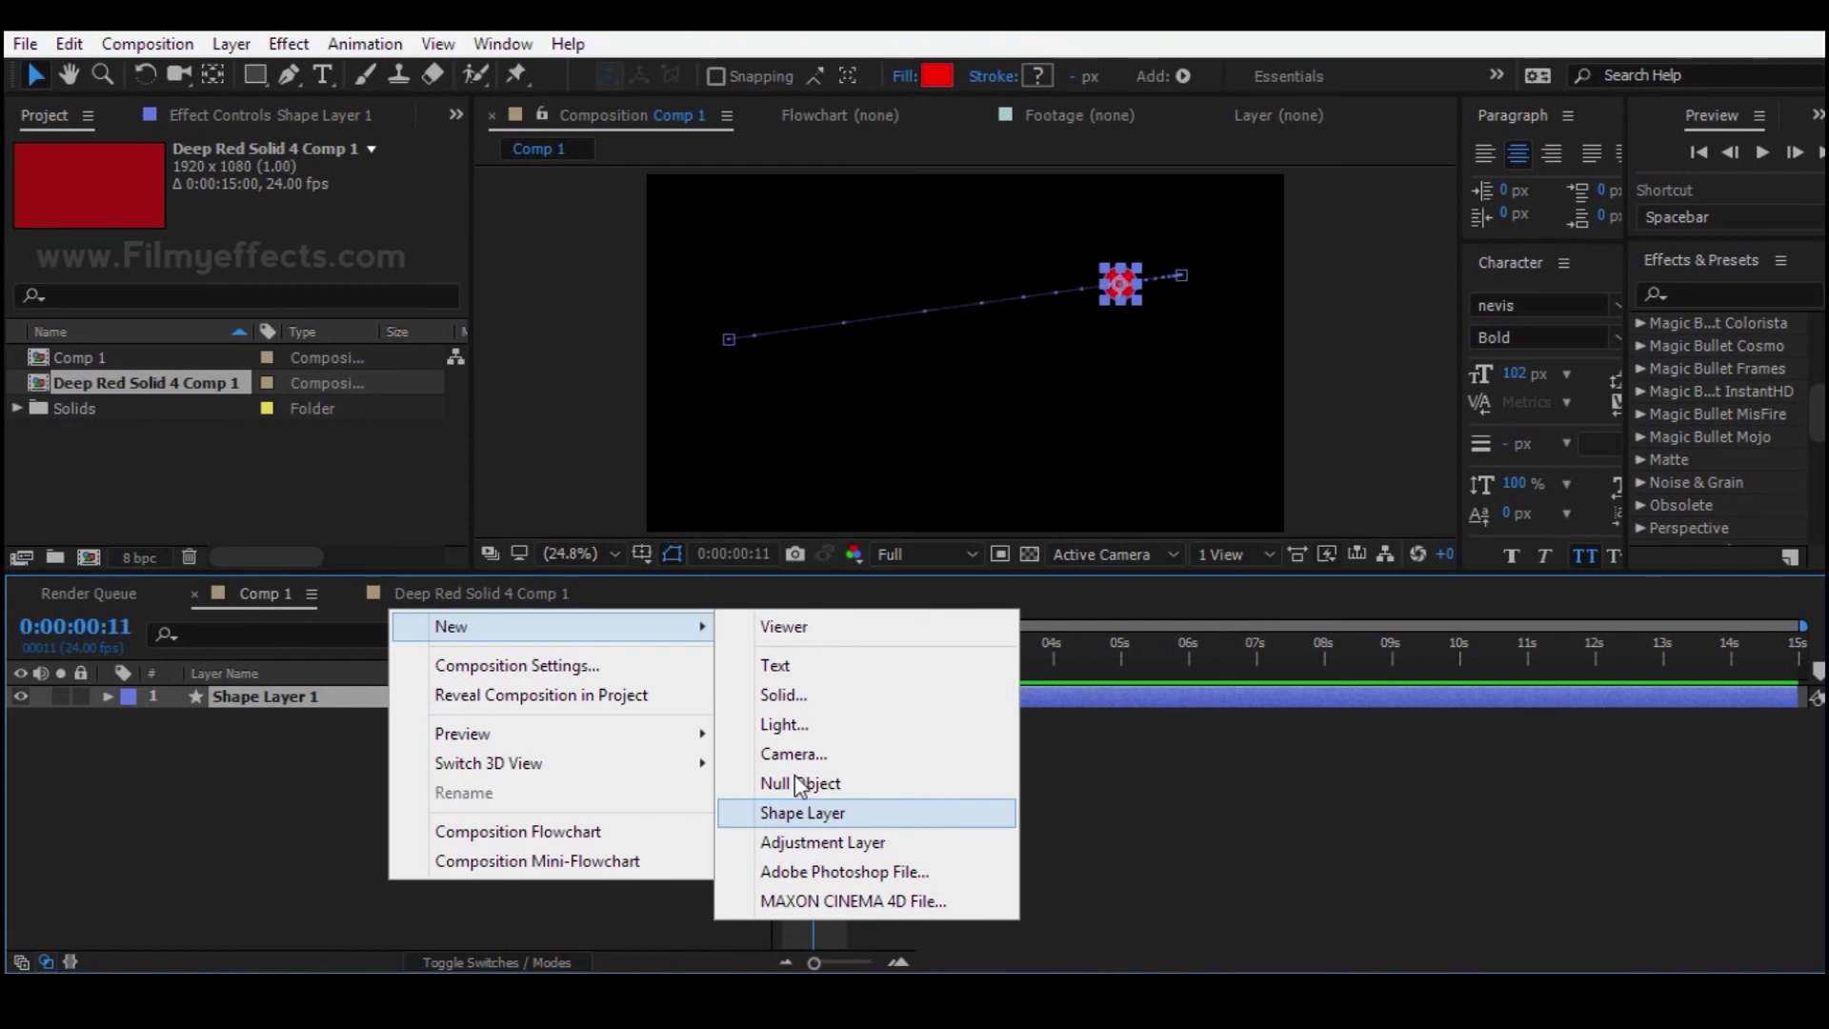
left_click(225, 769)
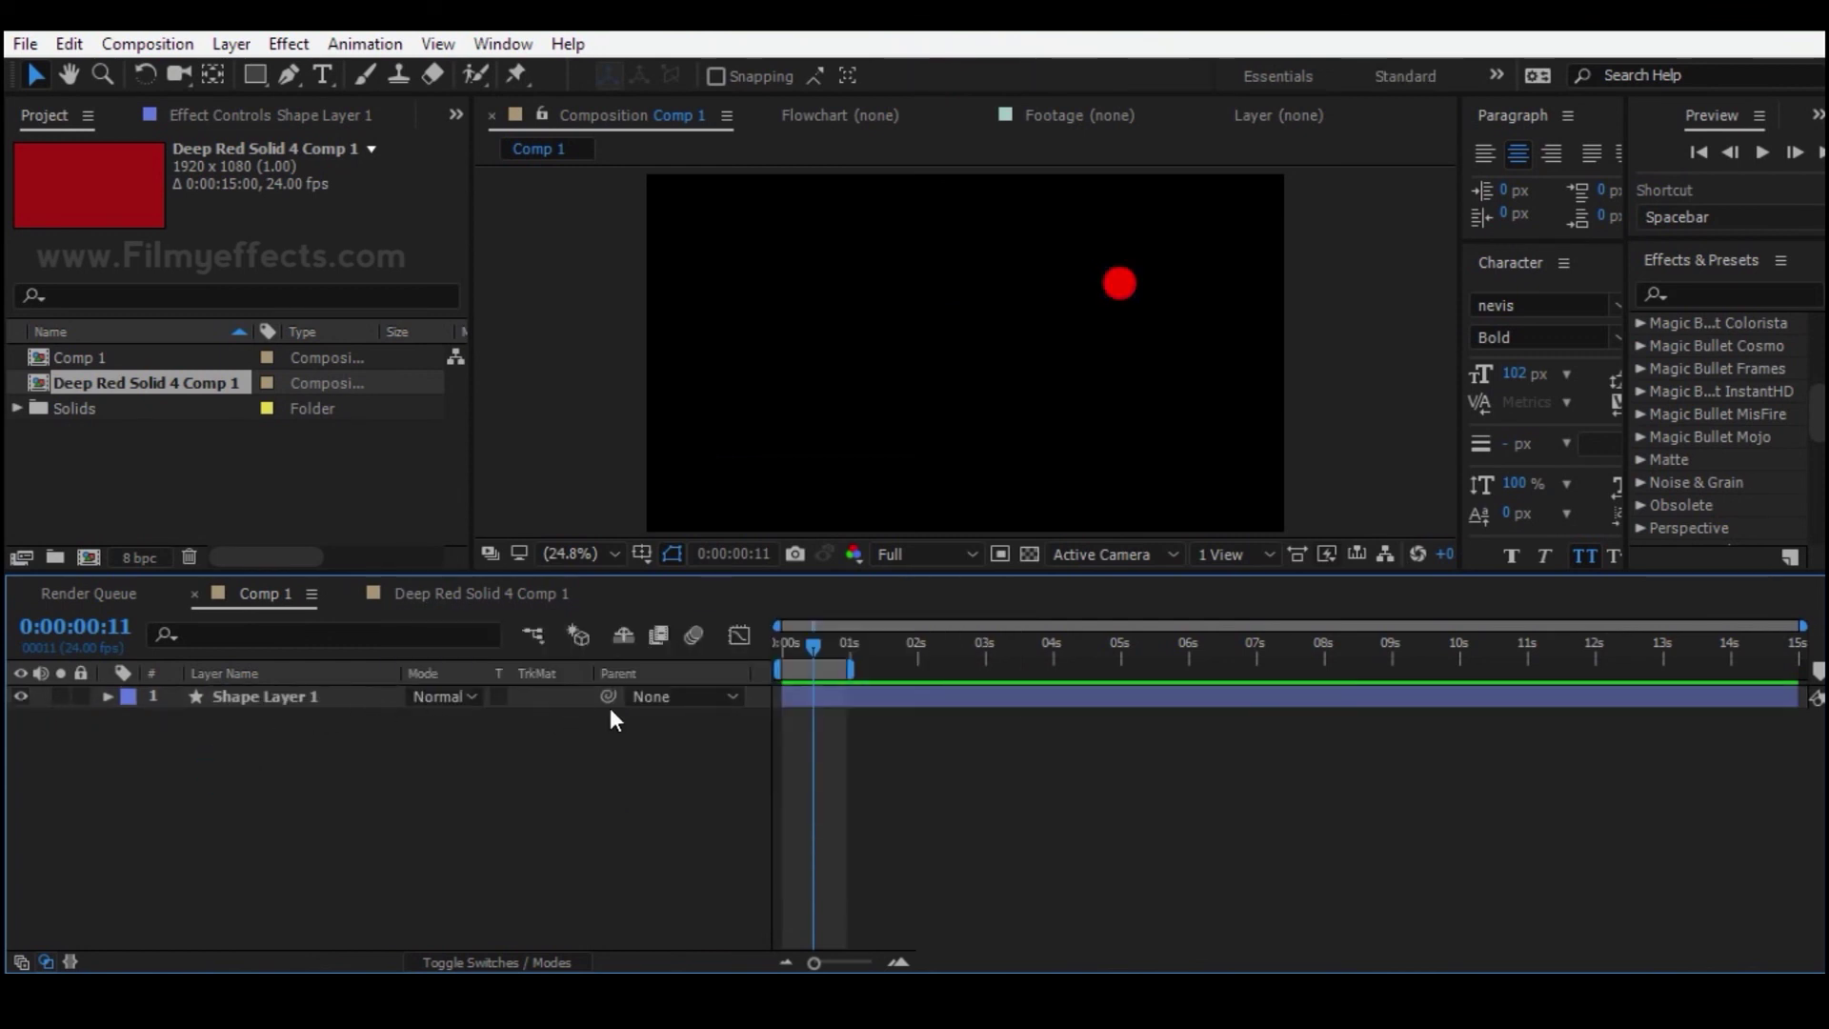